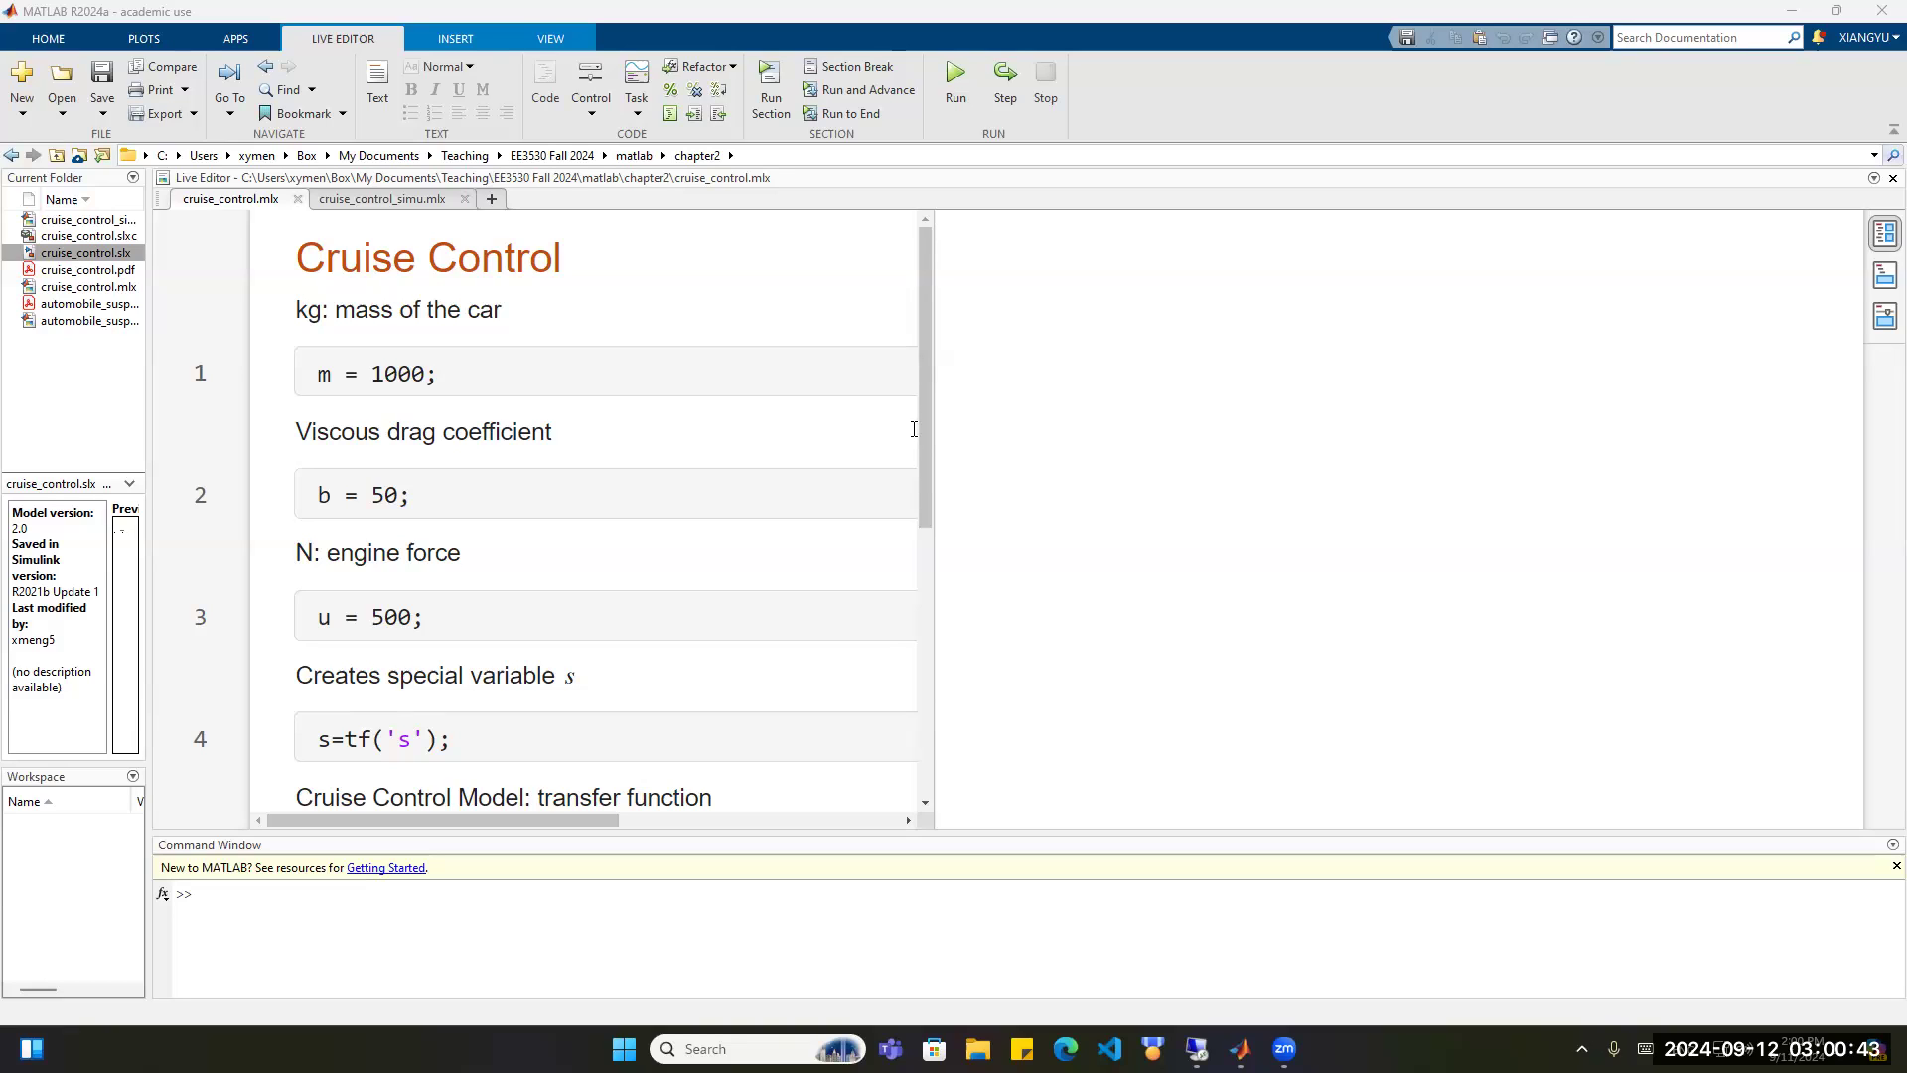
Review the code of the cruise_control.mlx live script and run the whole script.
scroll(705, 403, down, 5)
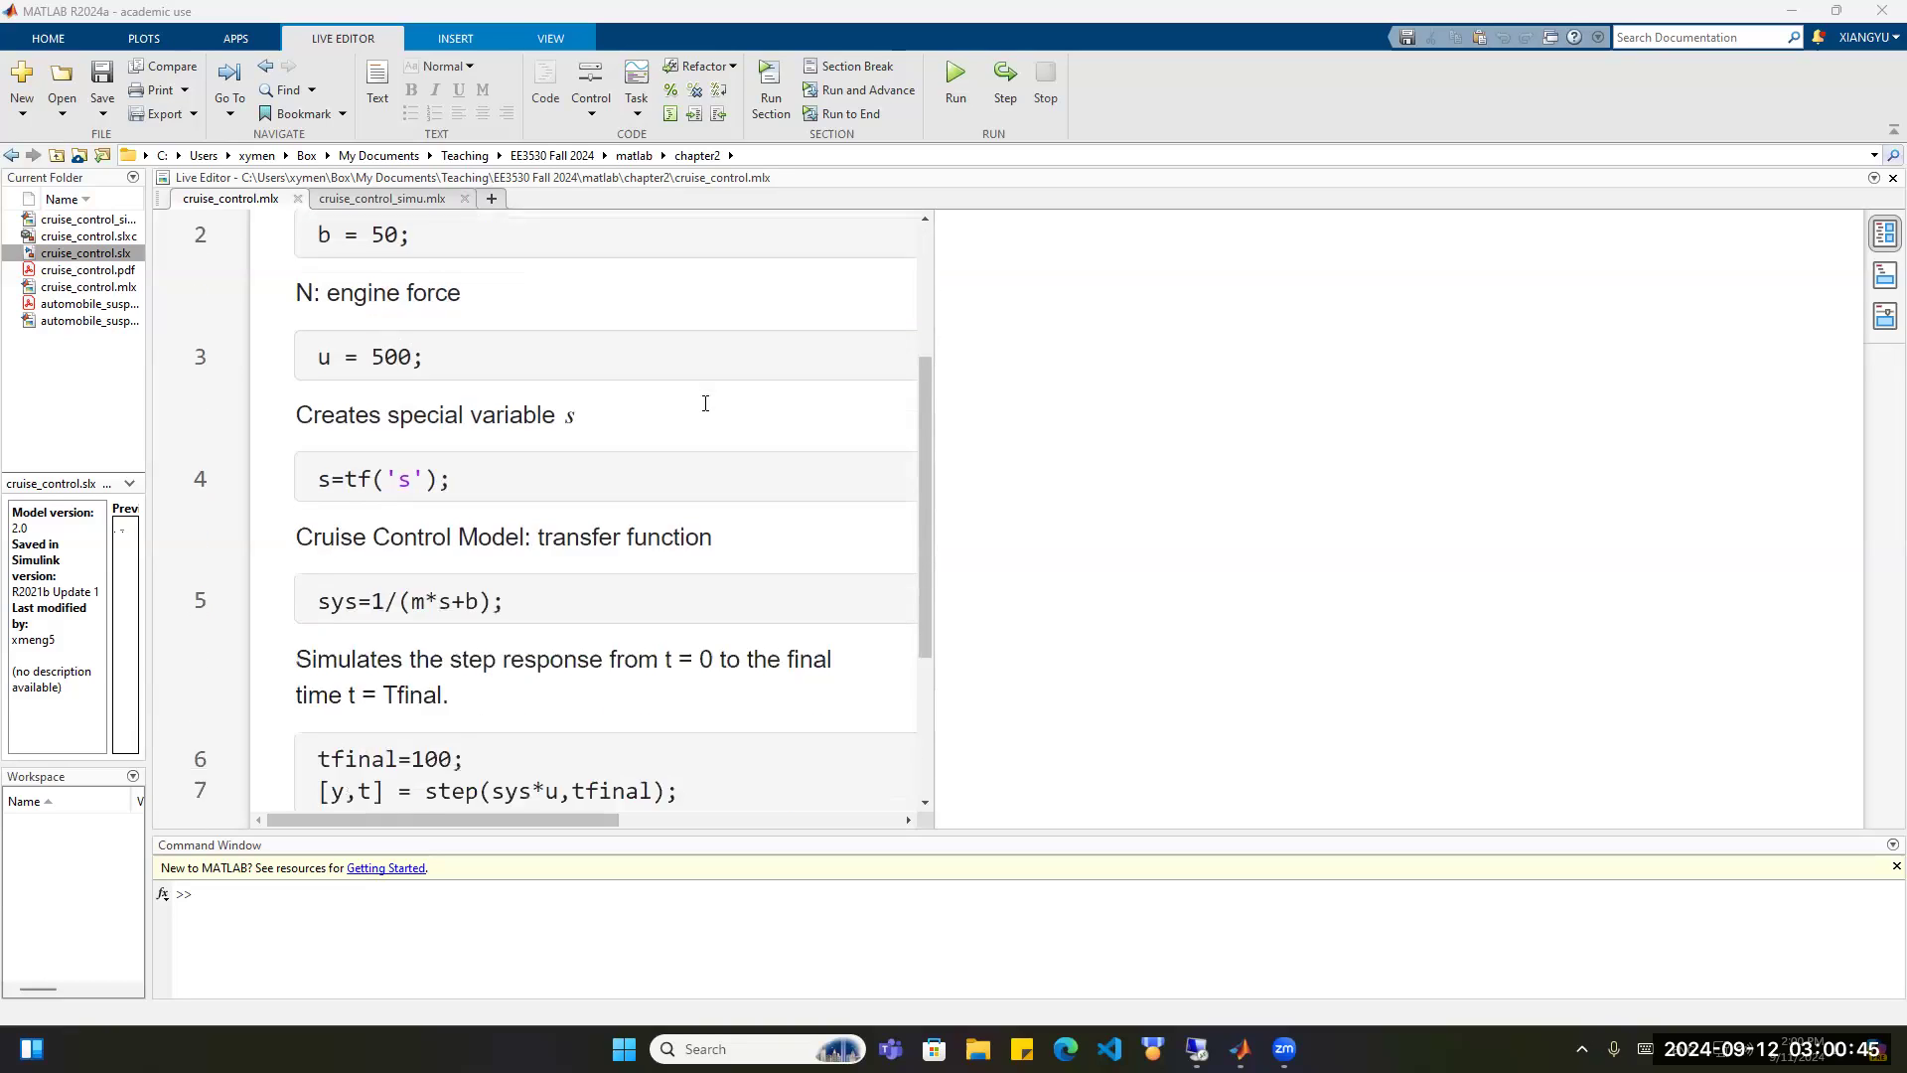
scroll(706, 402, up, 5)
scroll(705, 402, up, 1)
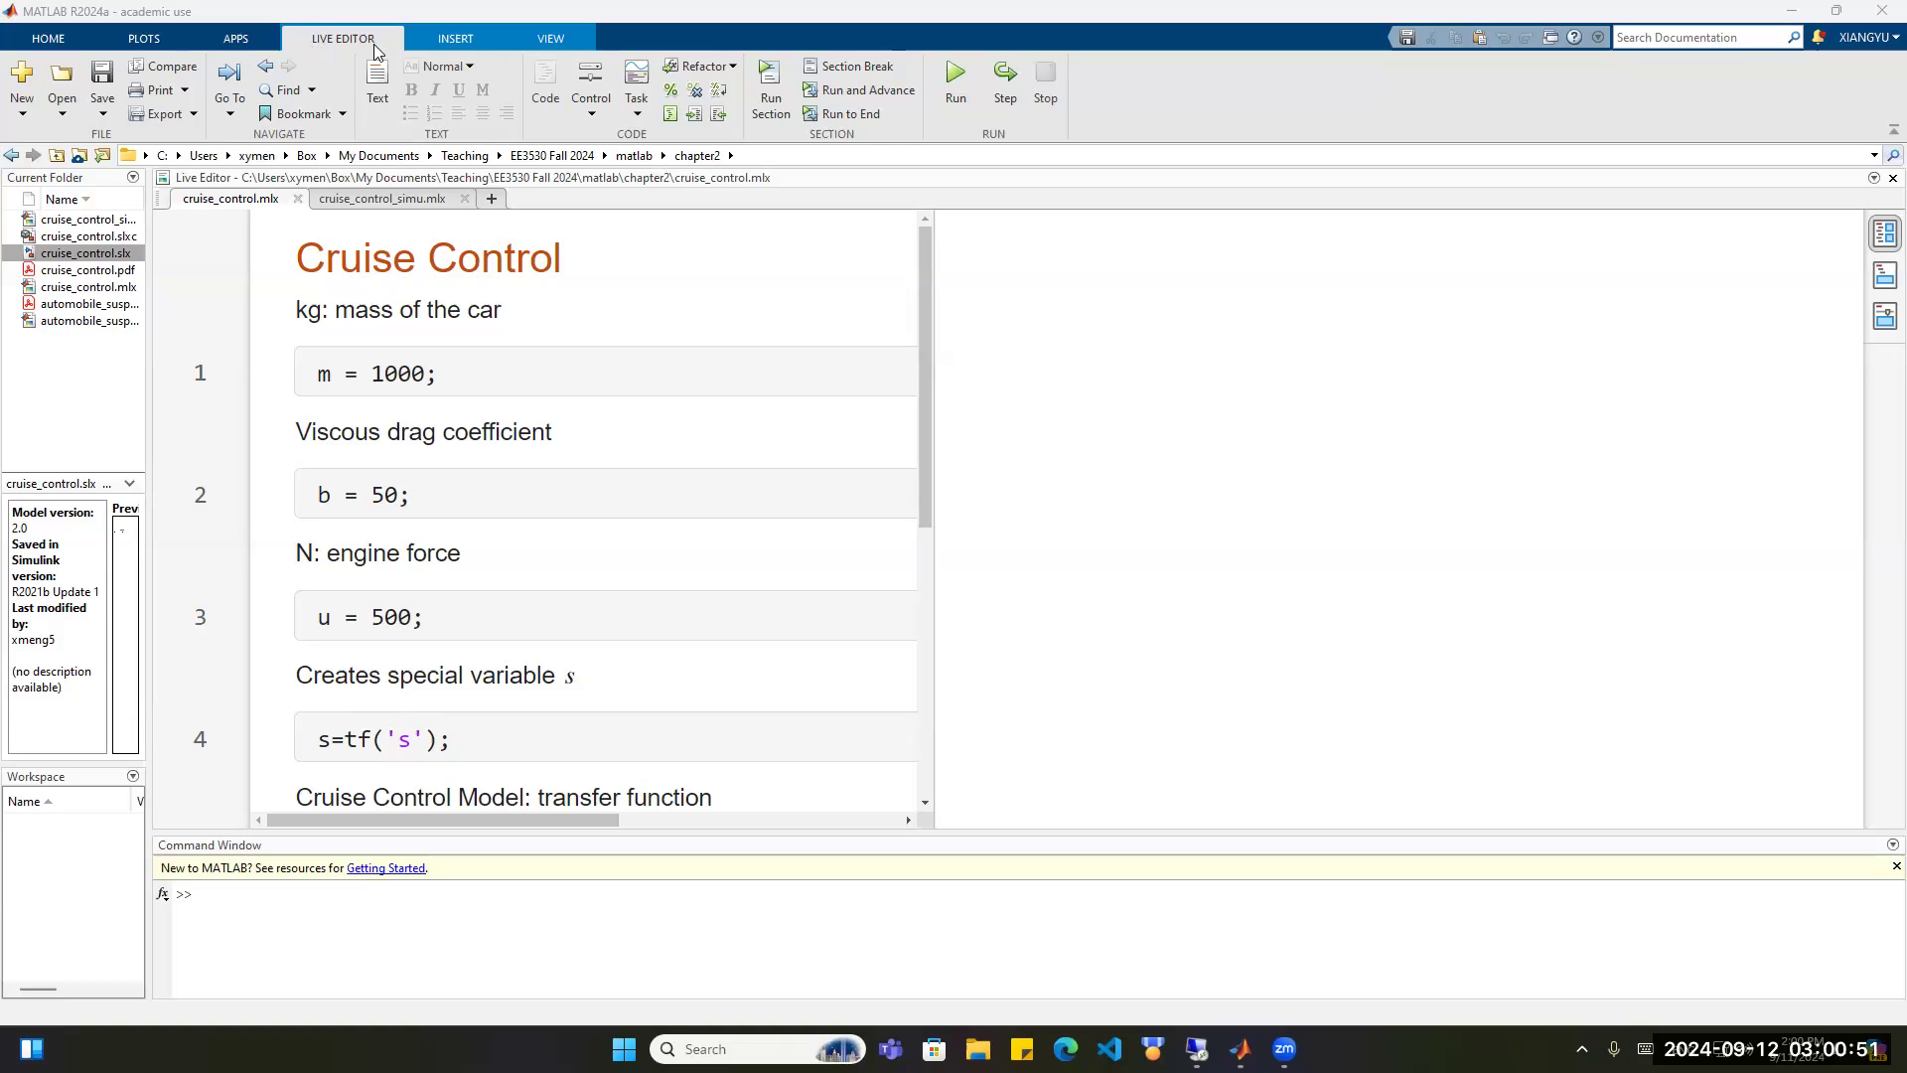
click(954, 80)
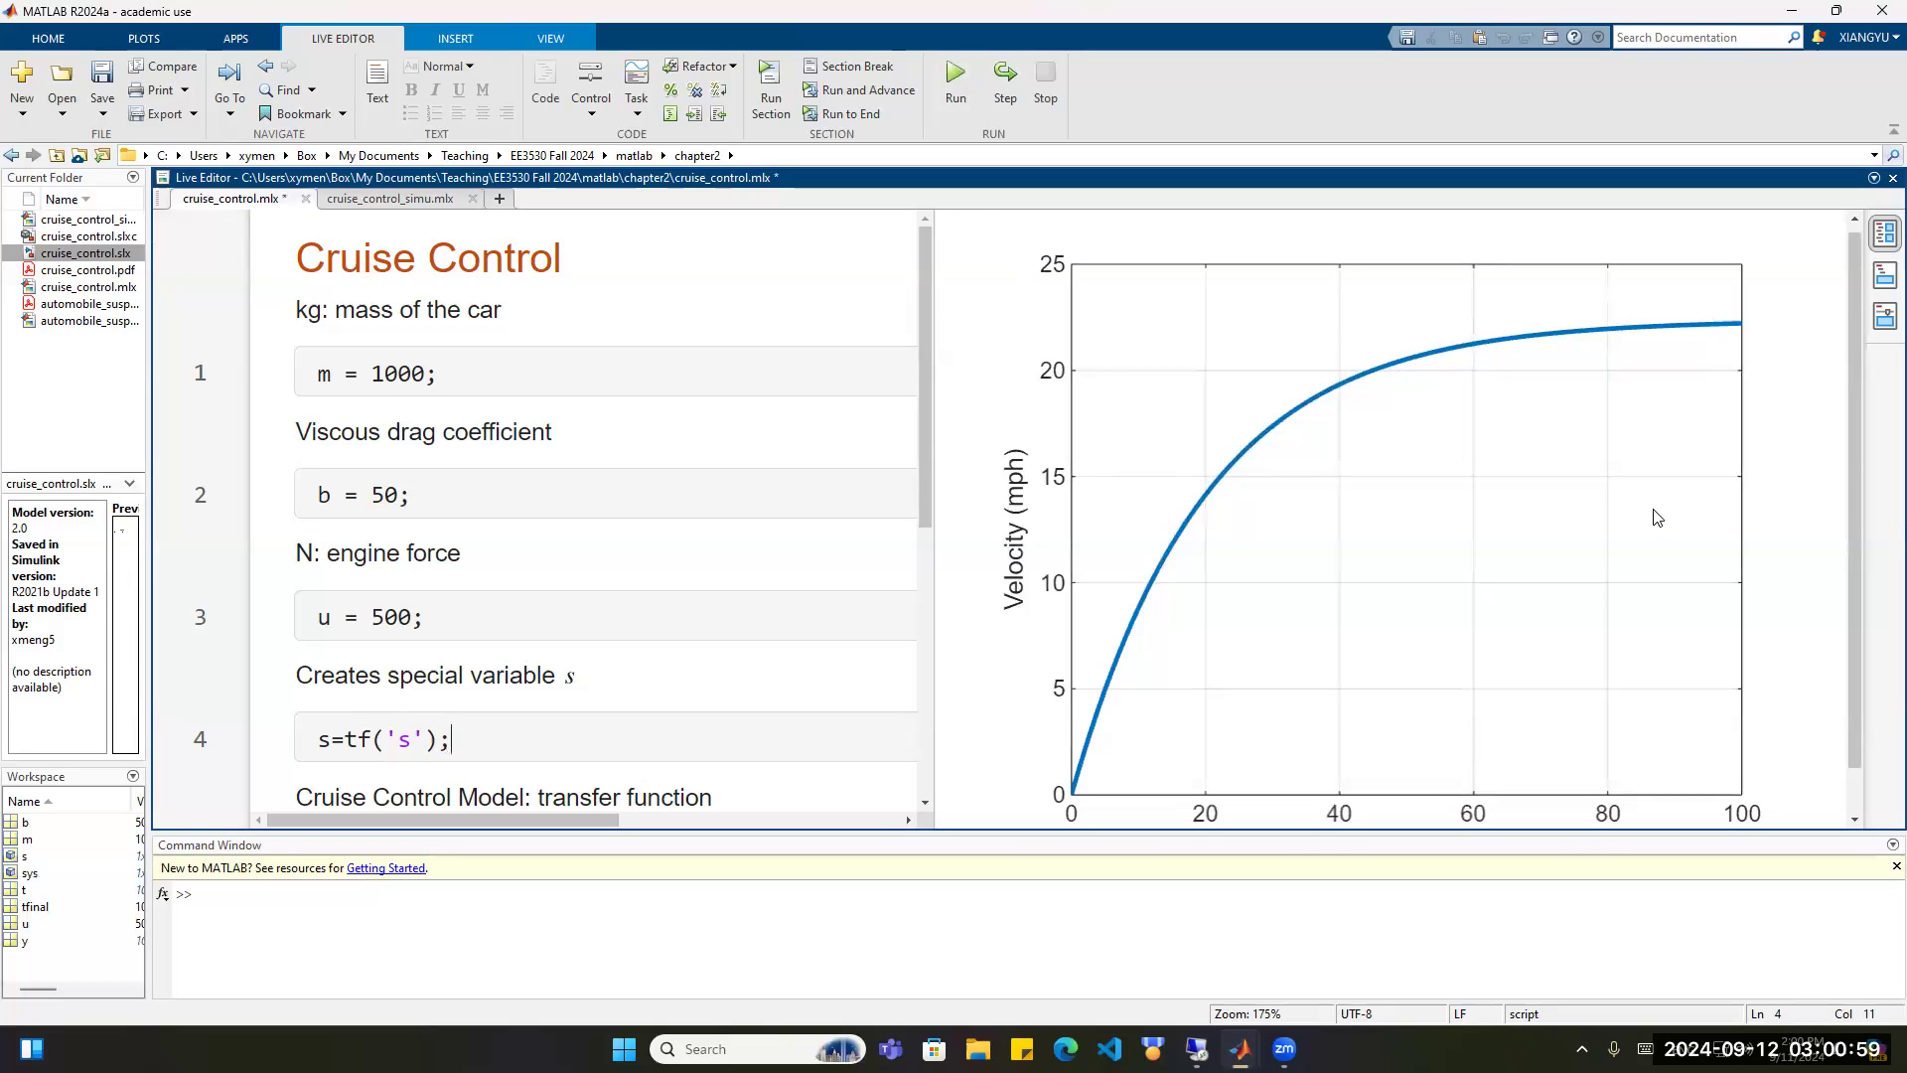
Widen the output area beside the code and examine the velocity plot from its time axis to its upper end.
scroll(1654, 516, down, 1)
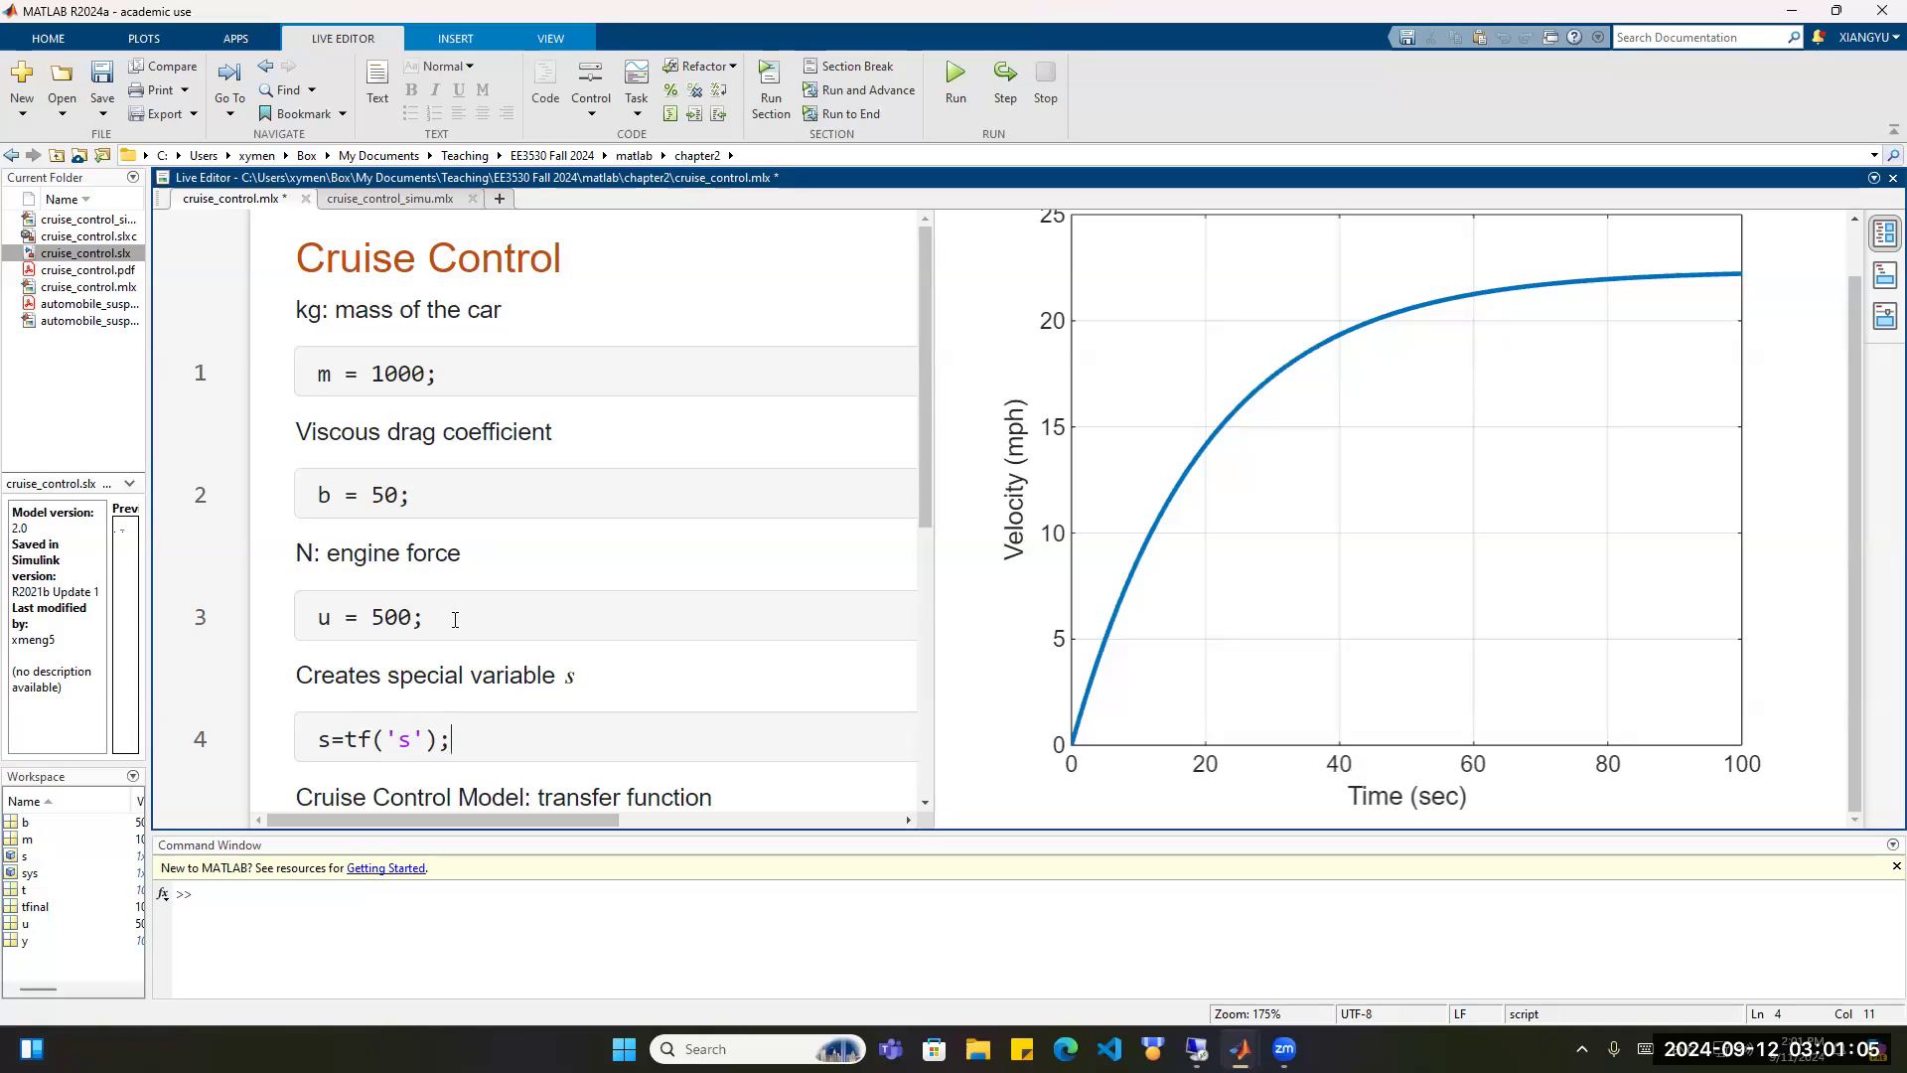
drag(928, 441, 870, 434)
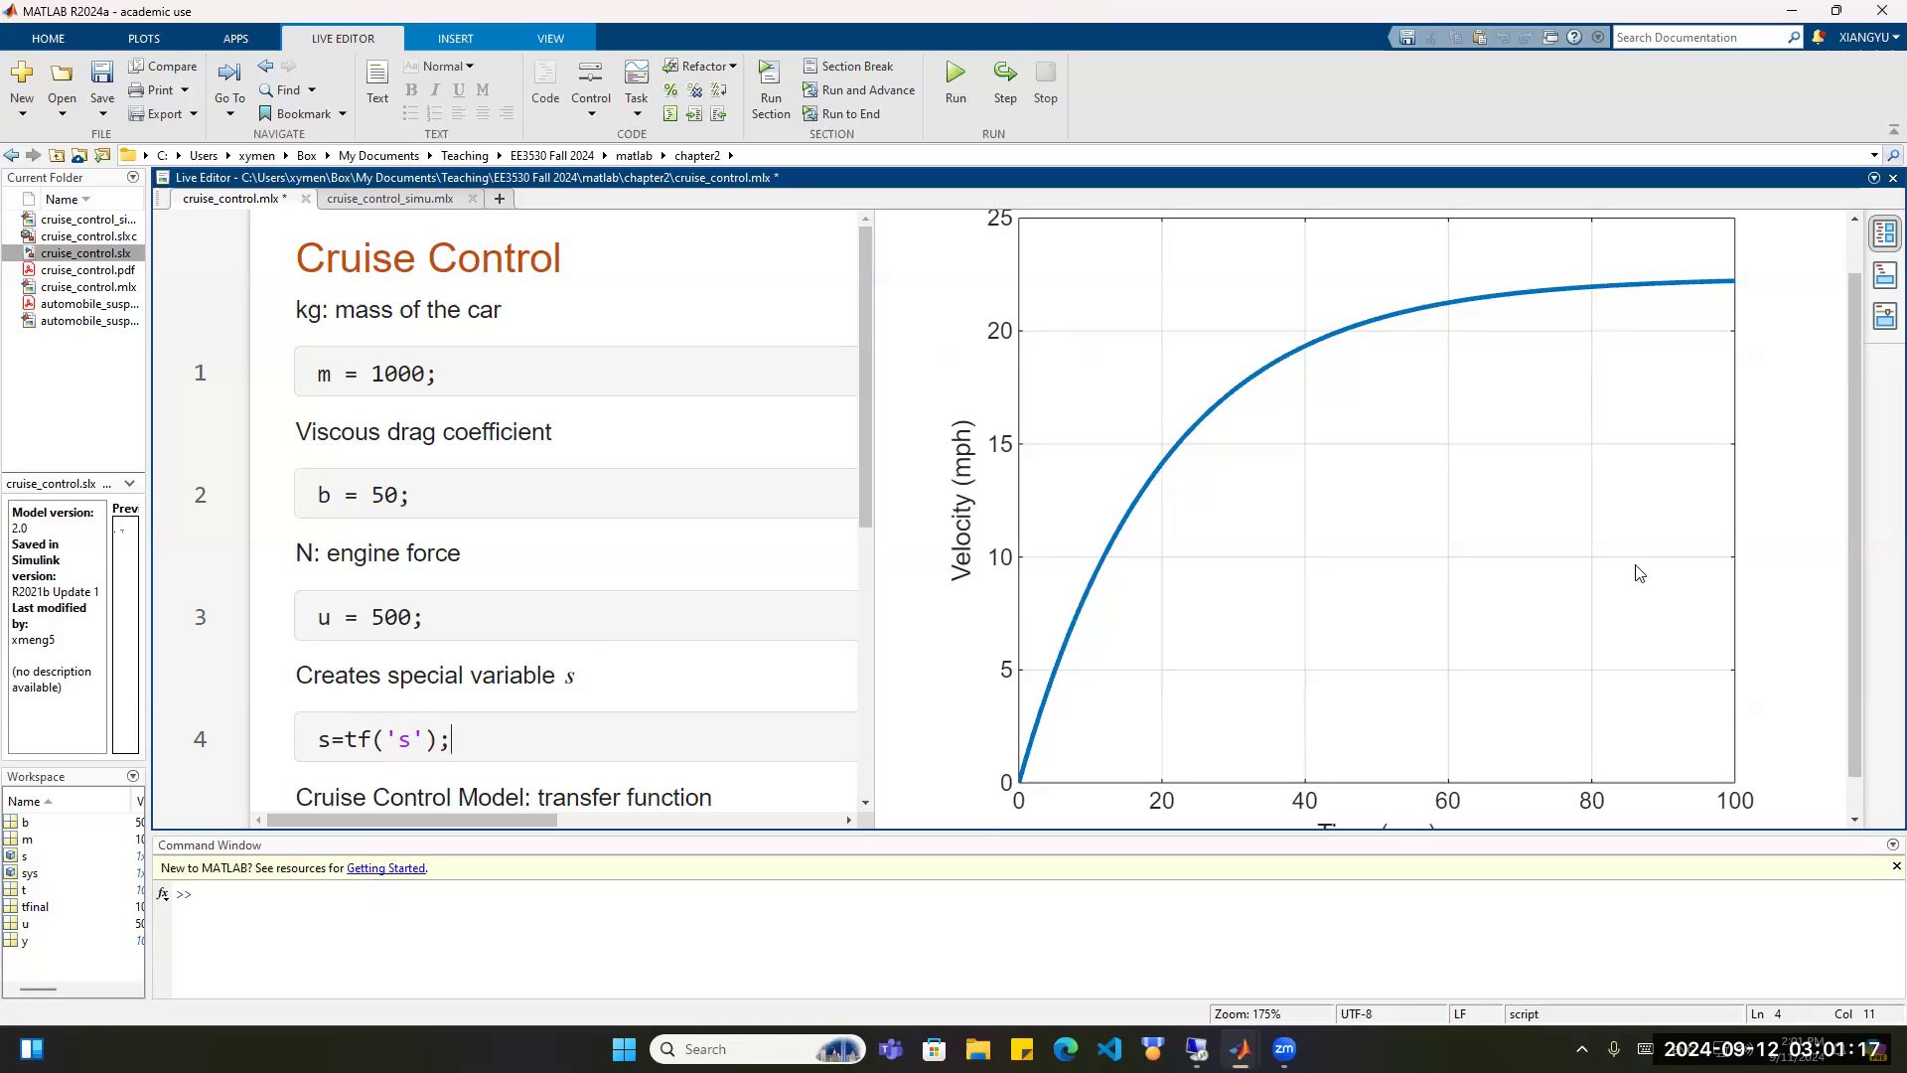
scroll(1684, 624, down, 1)
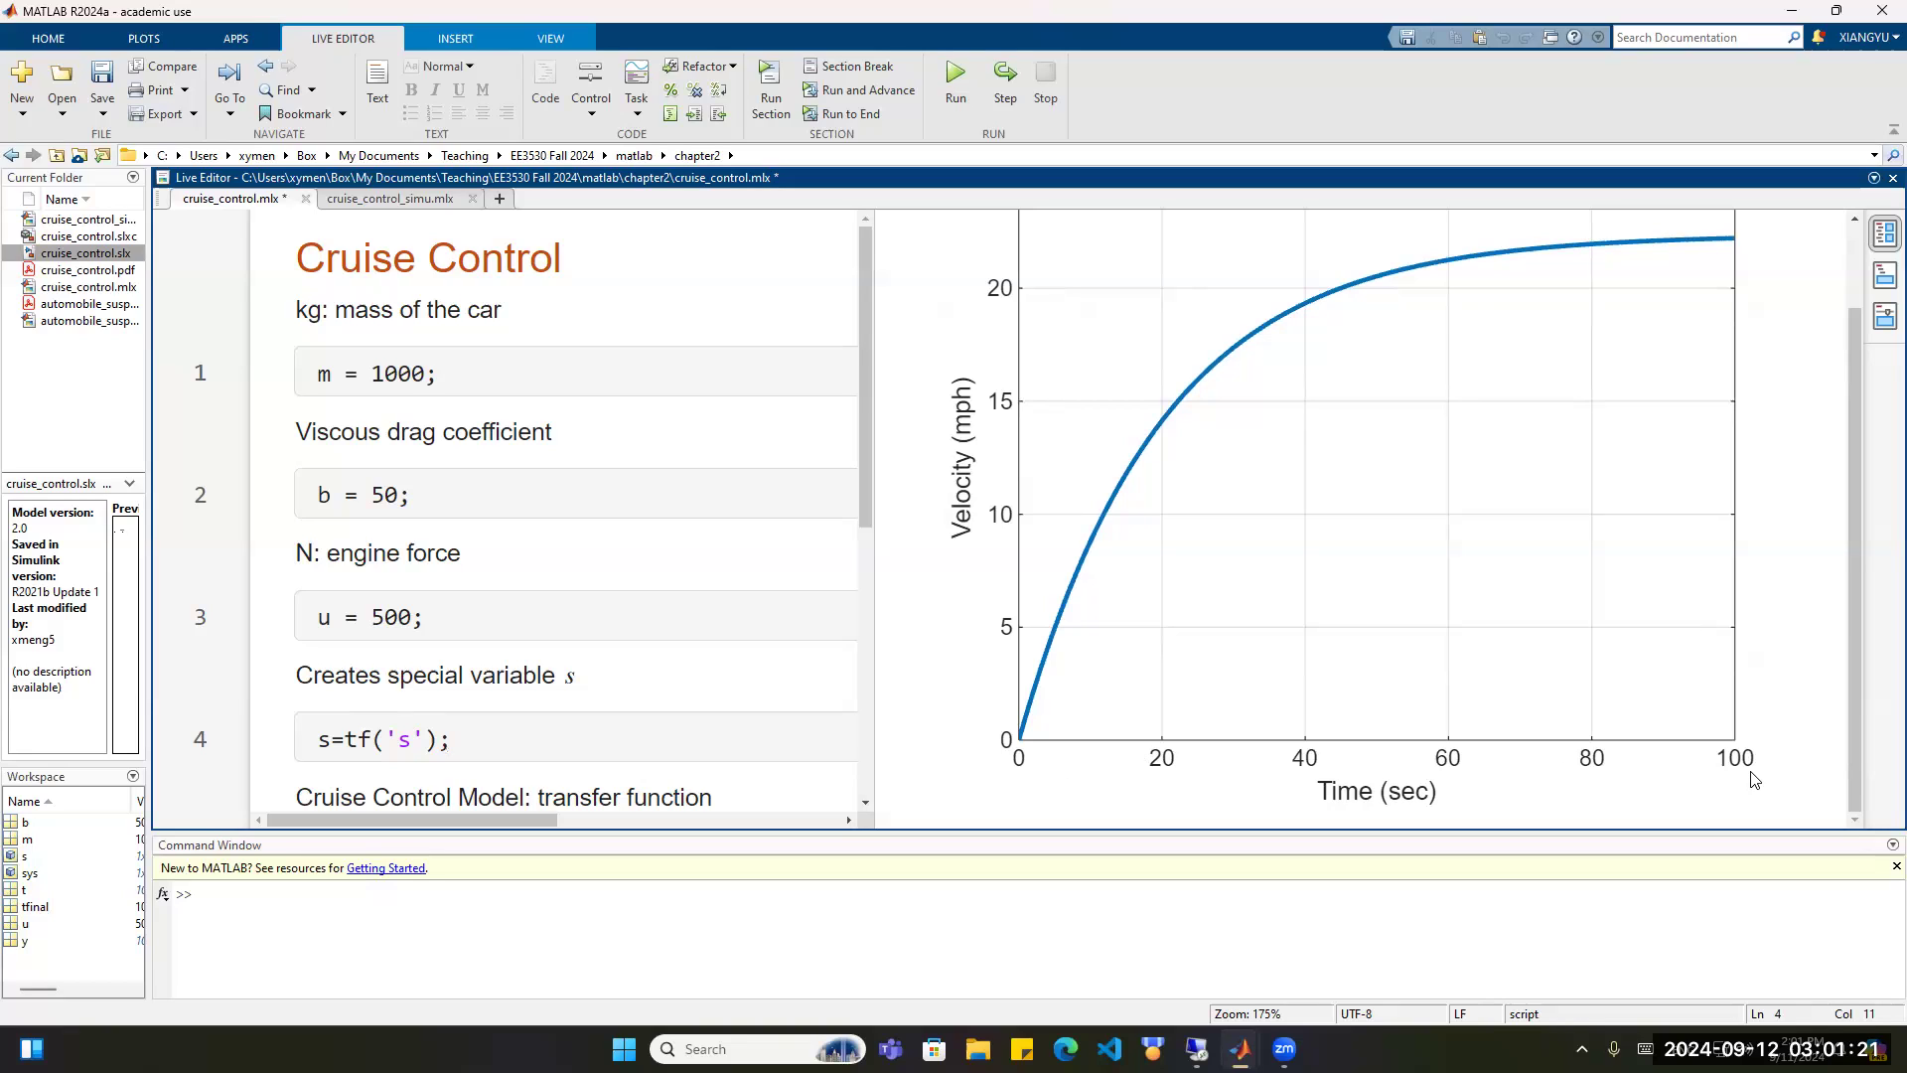
scroll(1753, 780, up, 2)
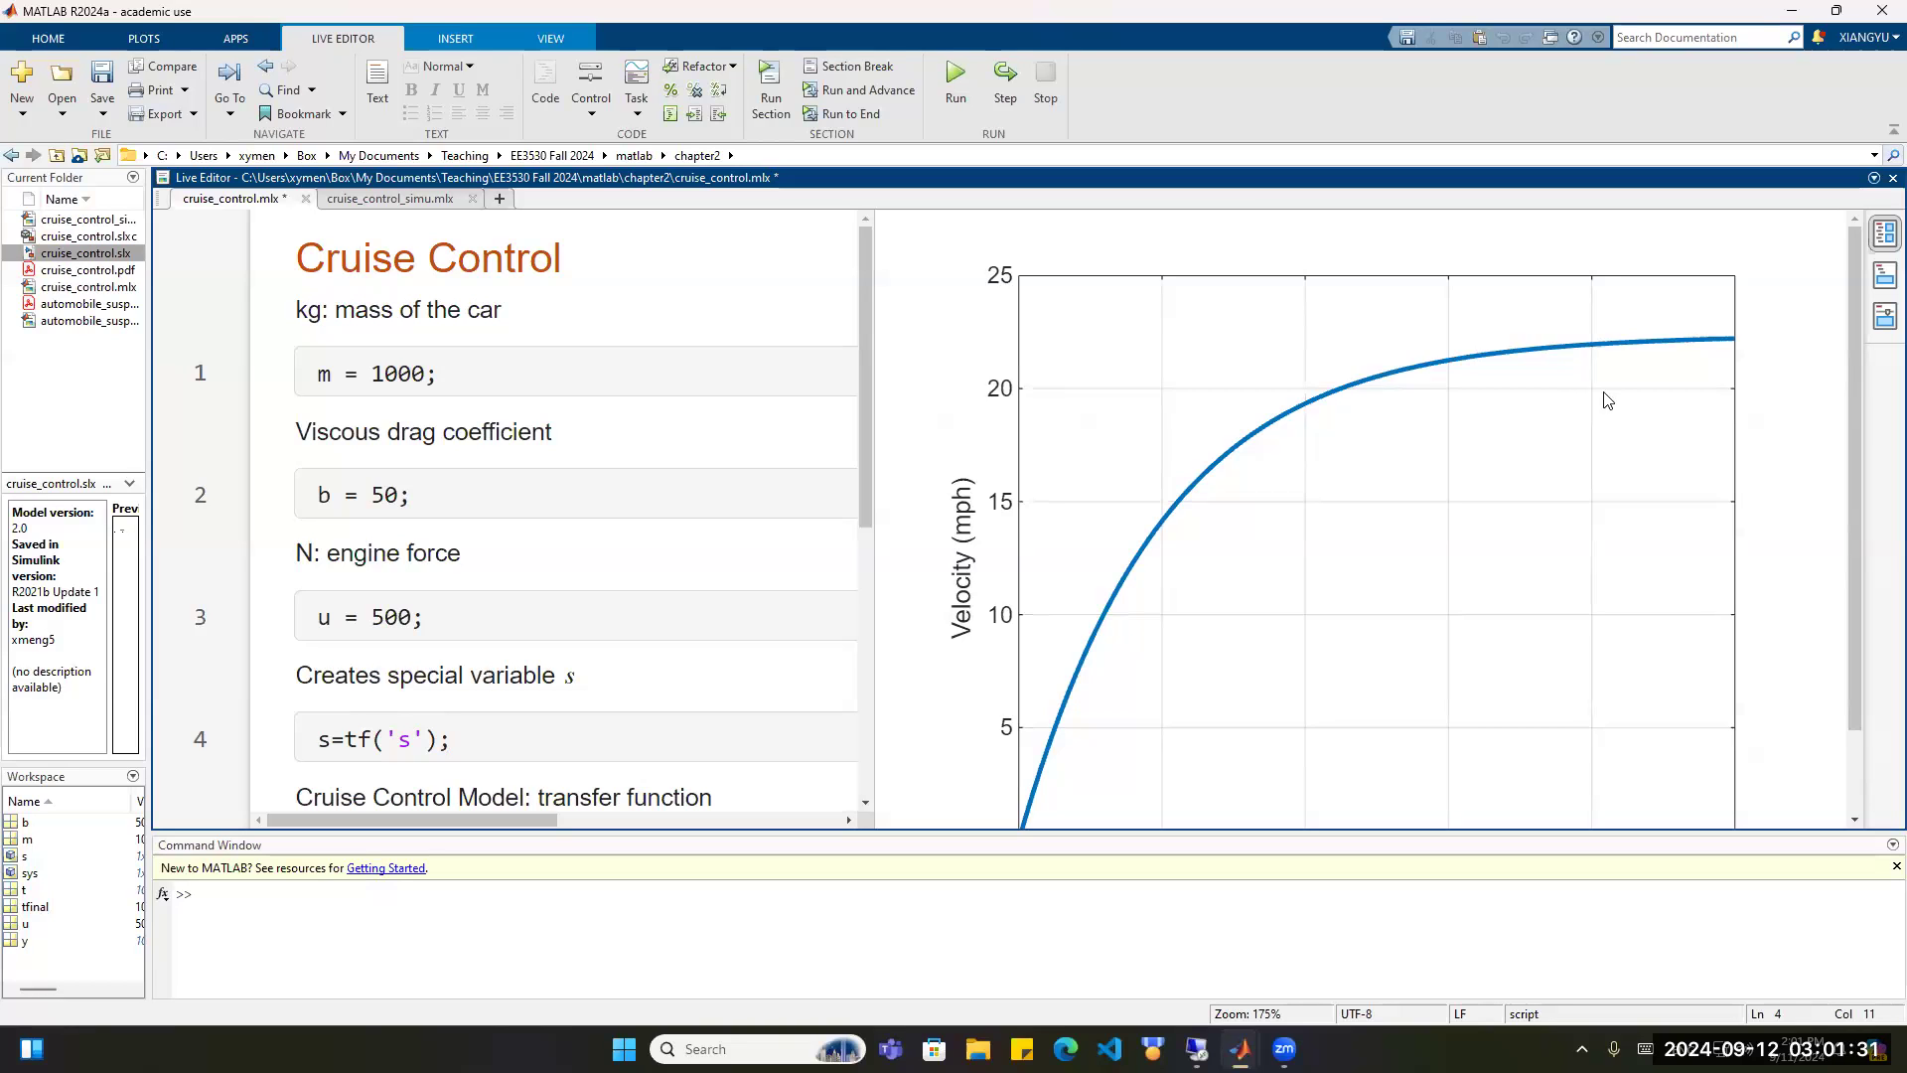
Switch to the cruise_control_simu.mlx live script and place the cursor at the end of its title, Vehicle Cruise Control.
click(391, 197)
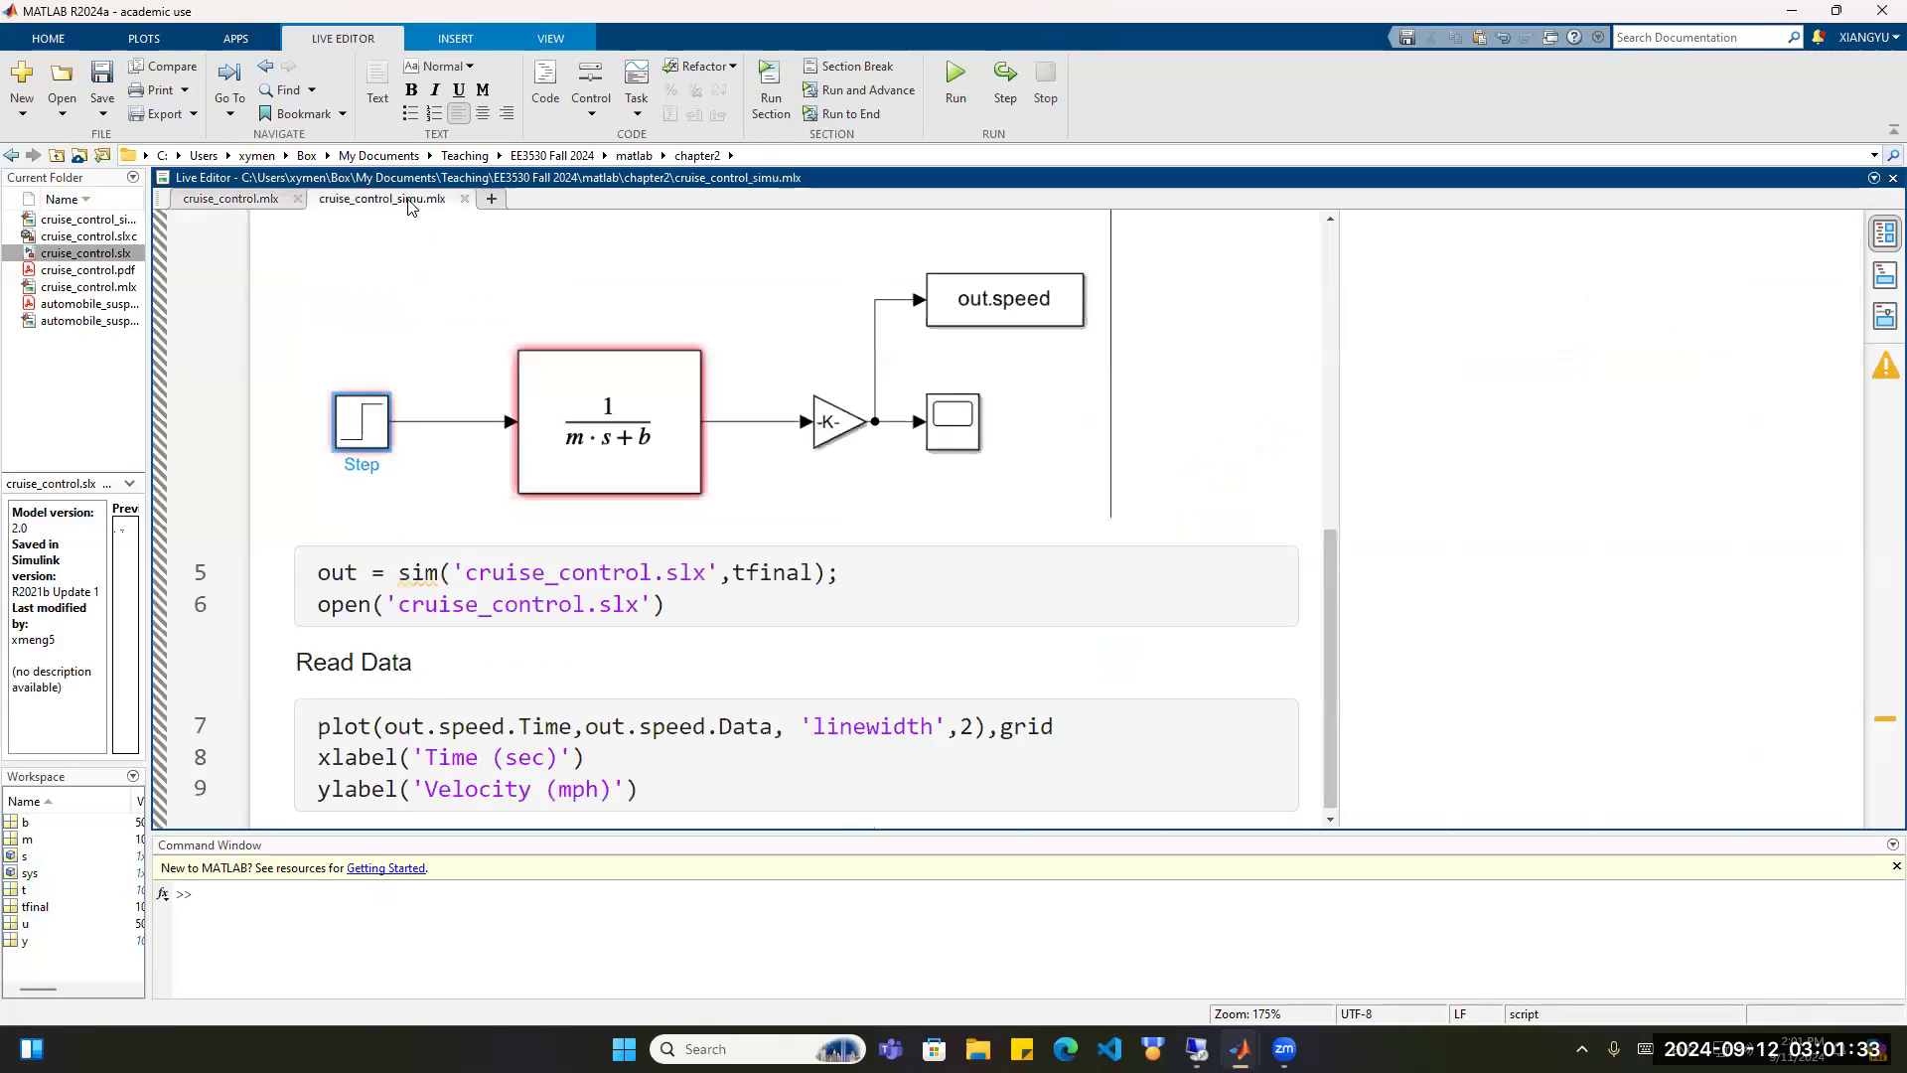
scroll(880, 489, up, 5)
scroll(879, 489, up, 2)
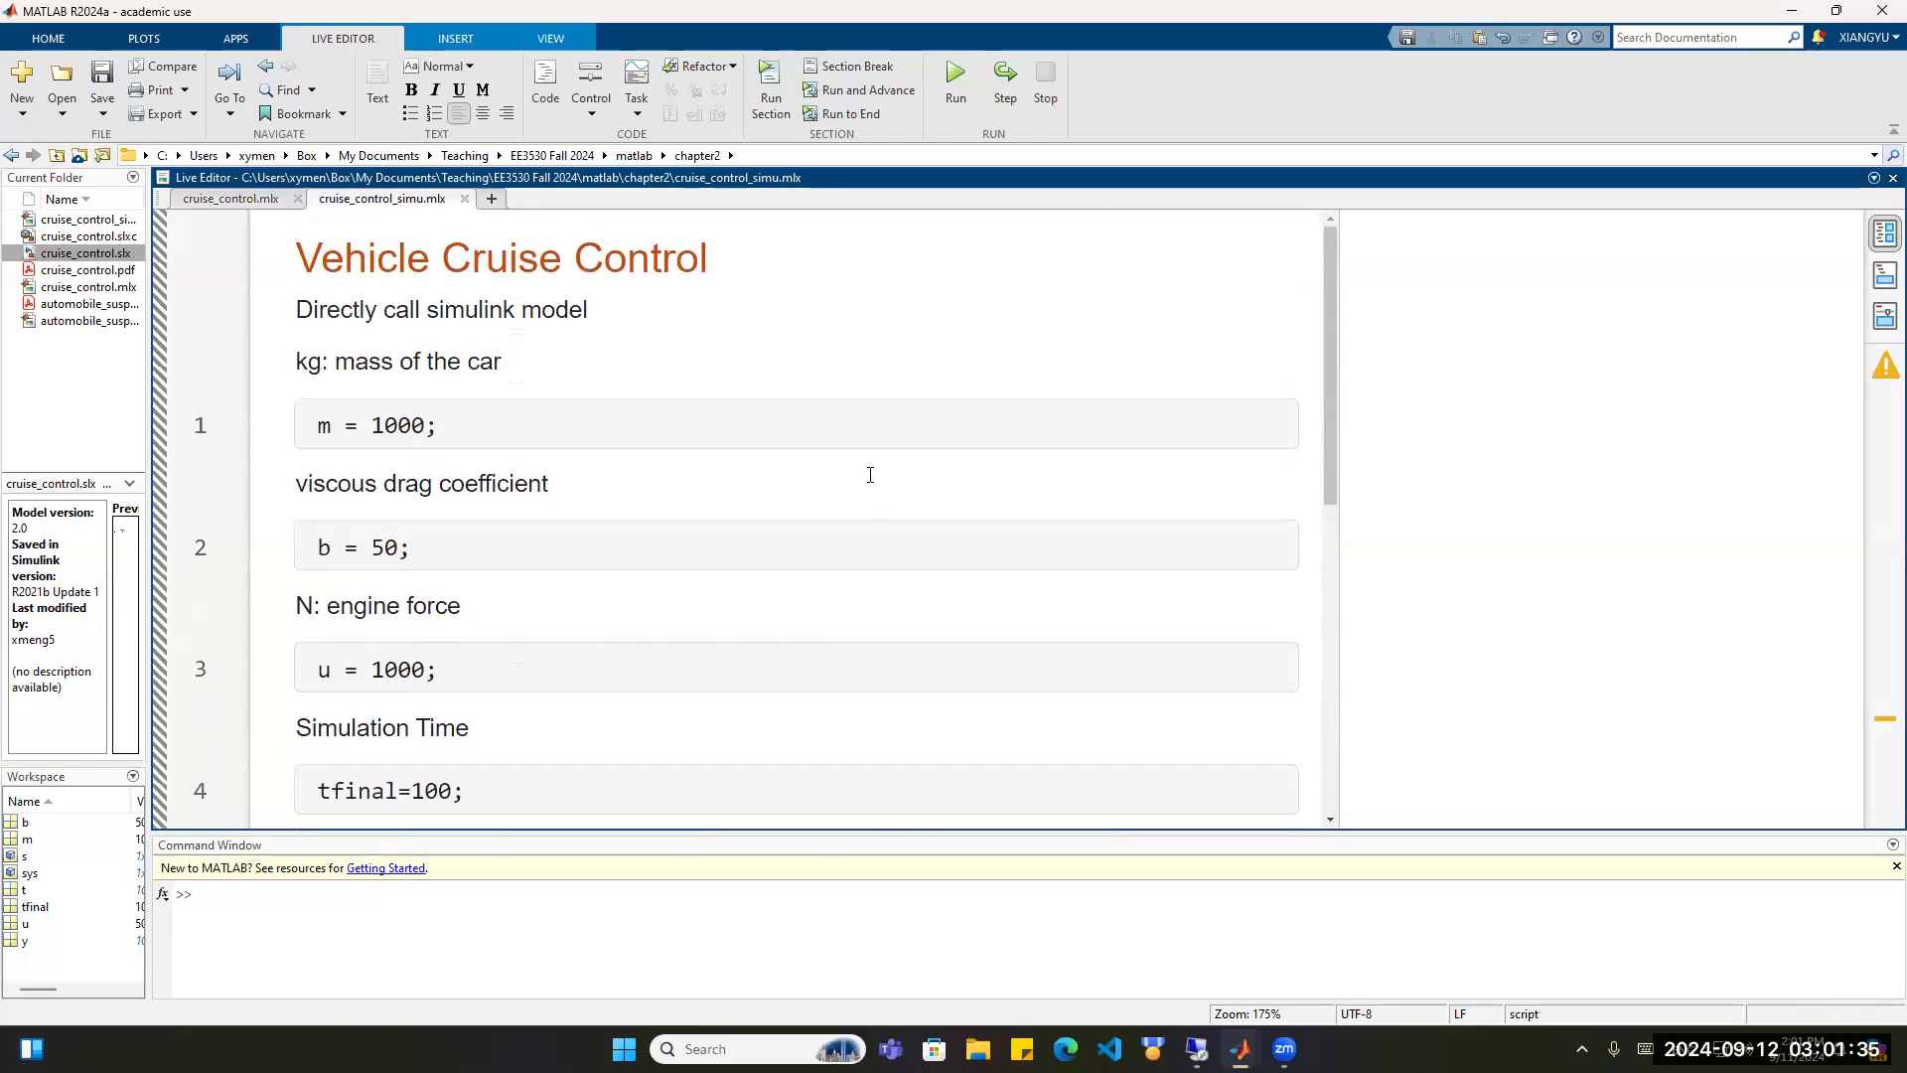
click(755, 268)
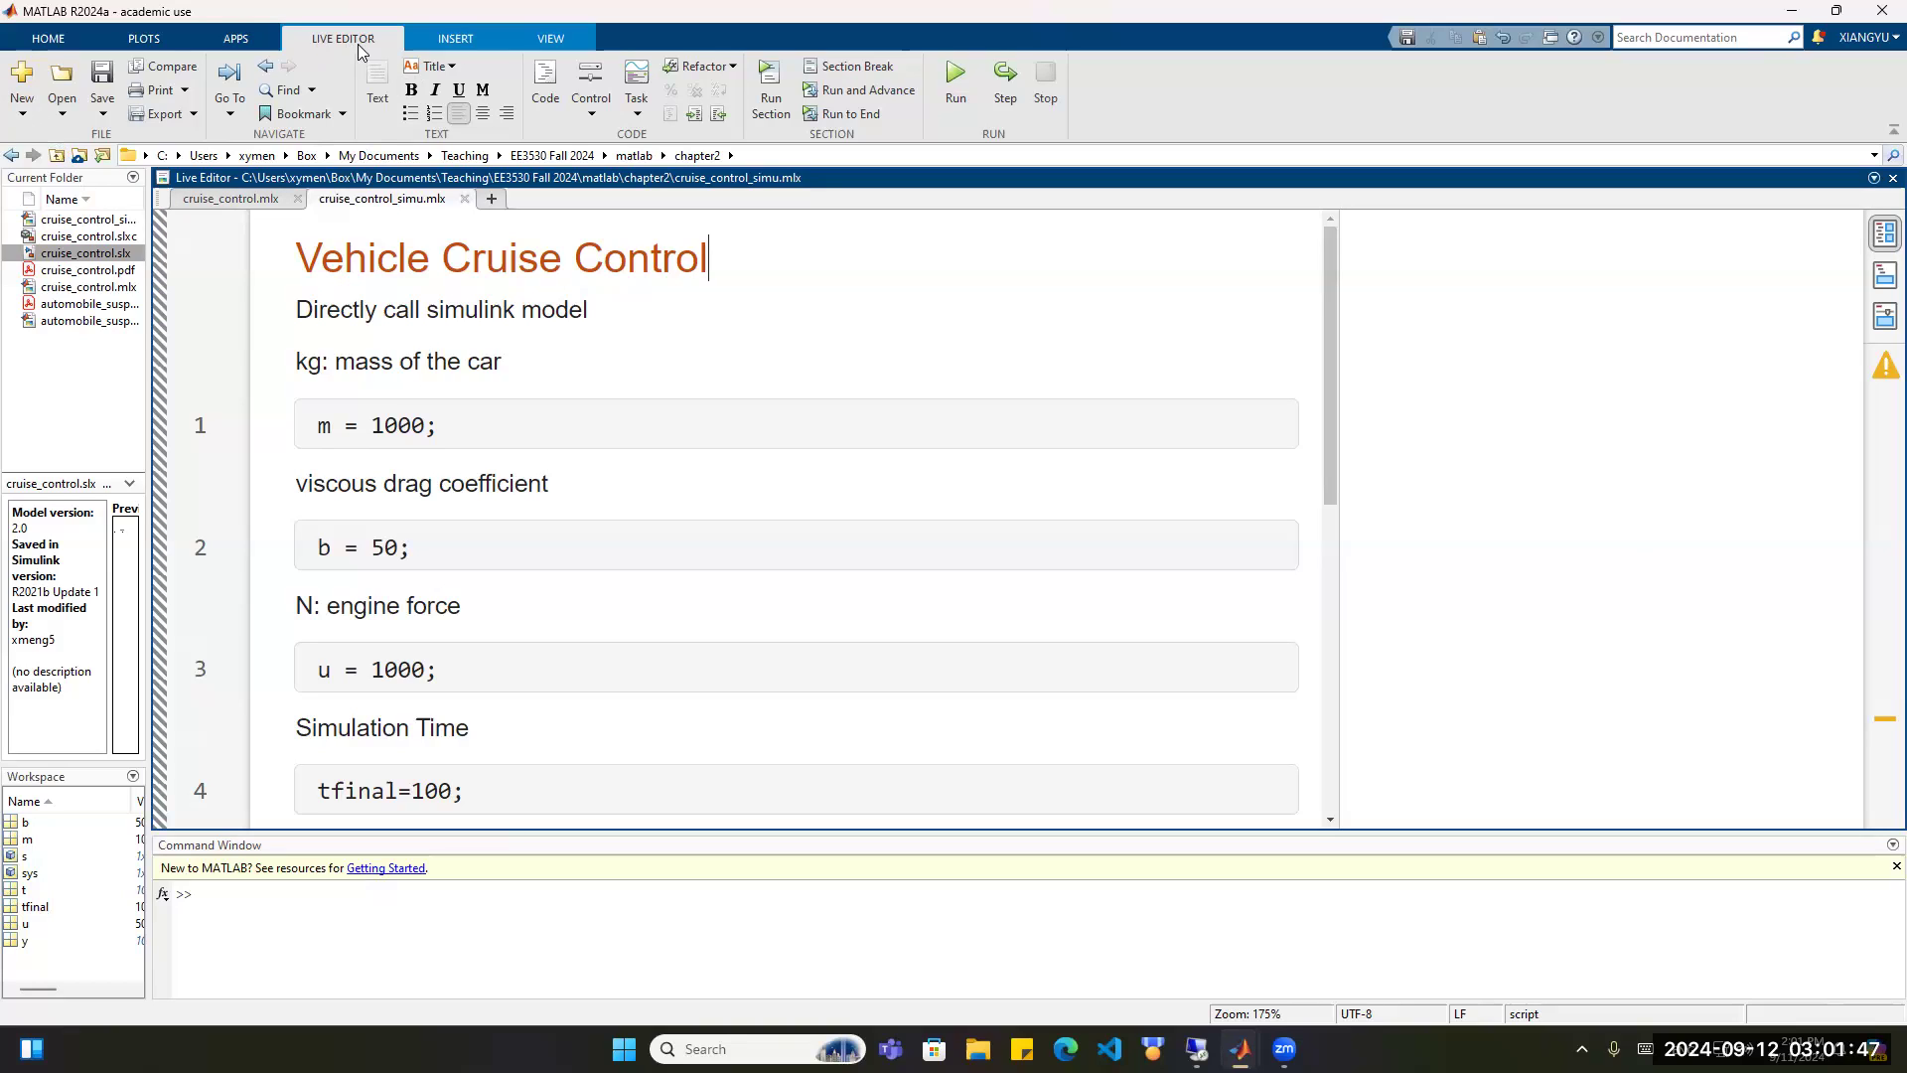
click(22, 114)
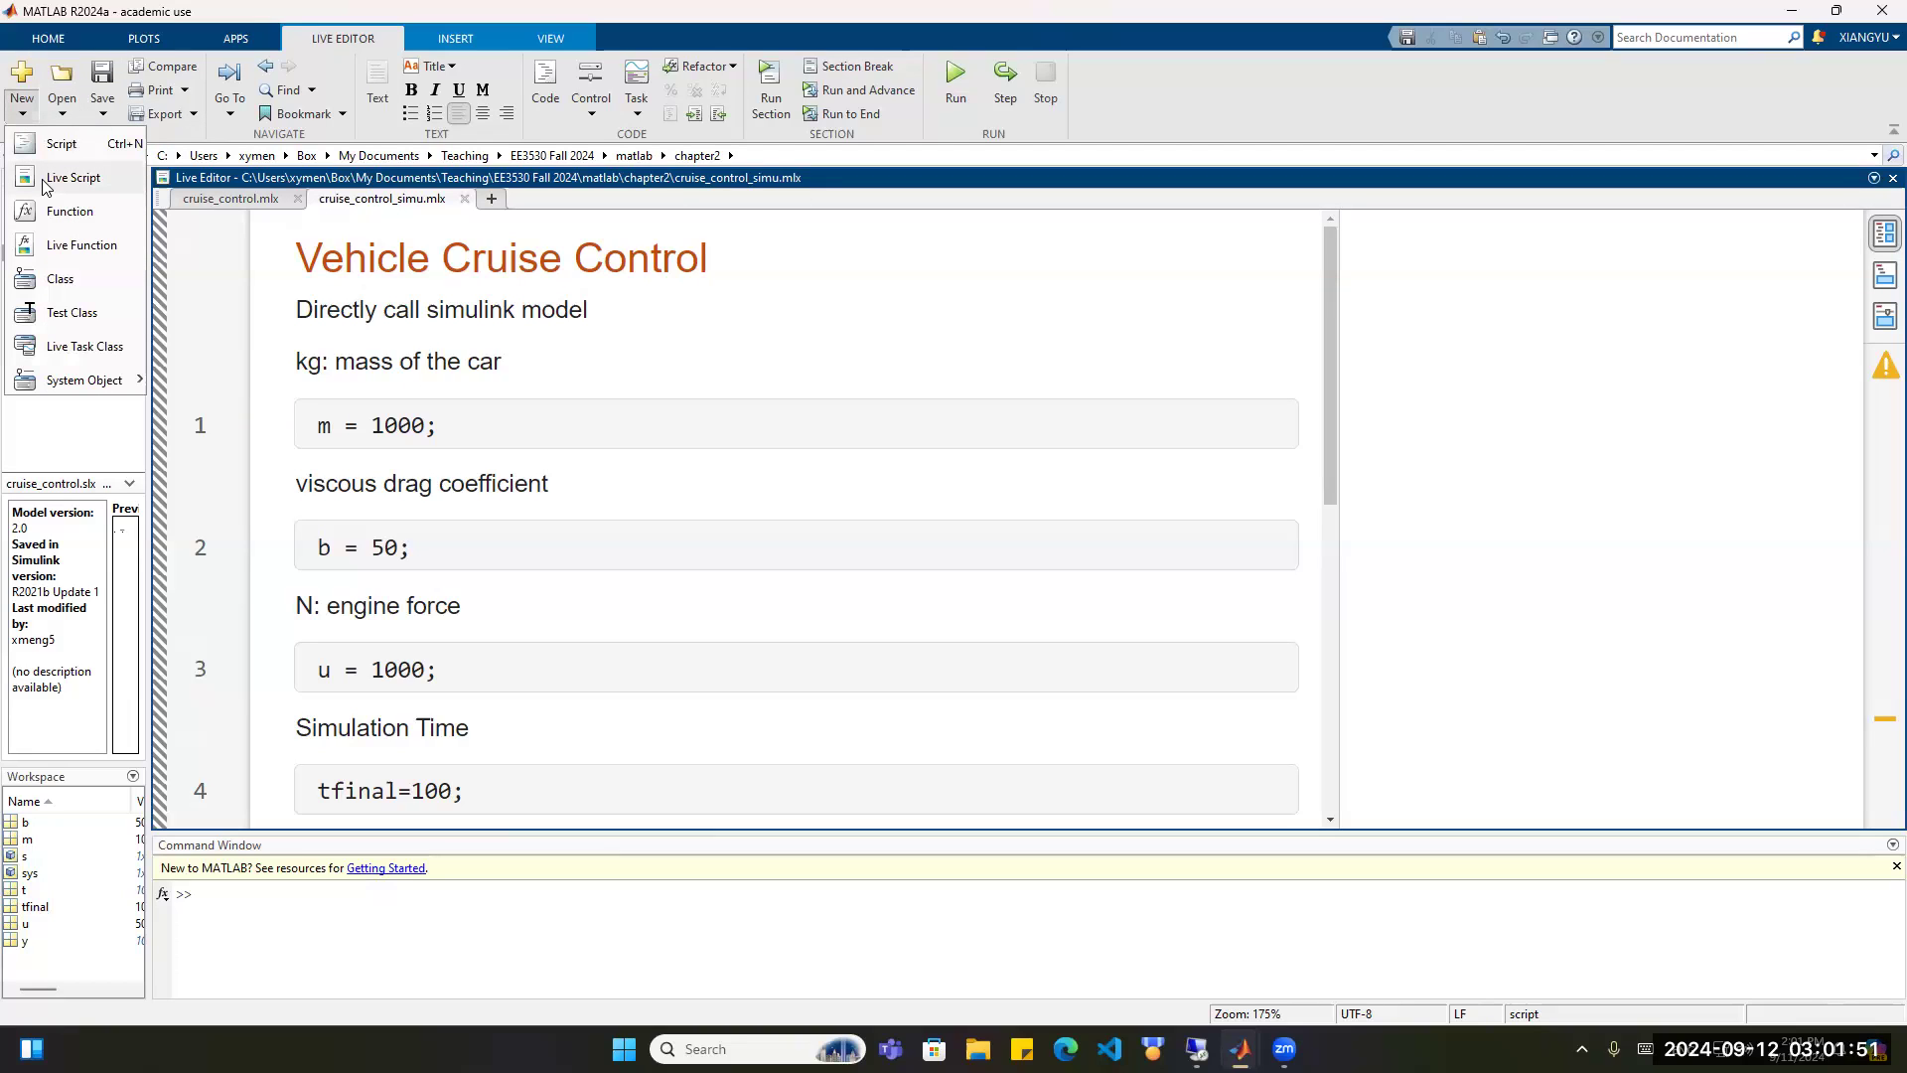
click(629, 254)
click(574, 256)
click(475, 258)
click(449, 66)
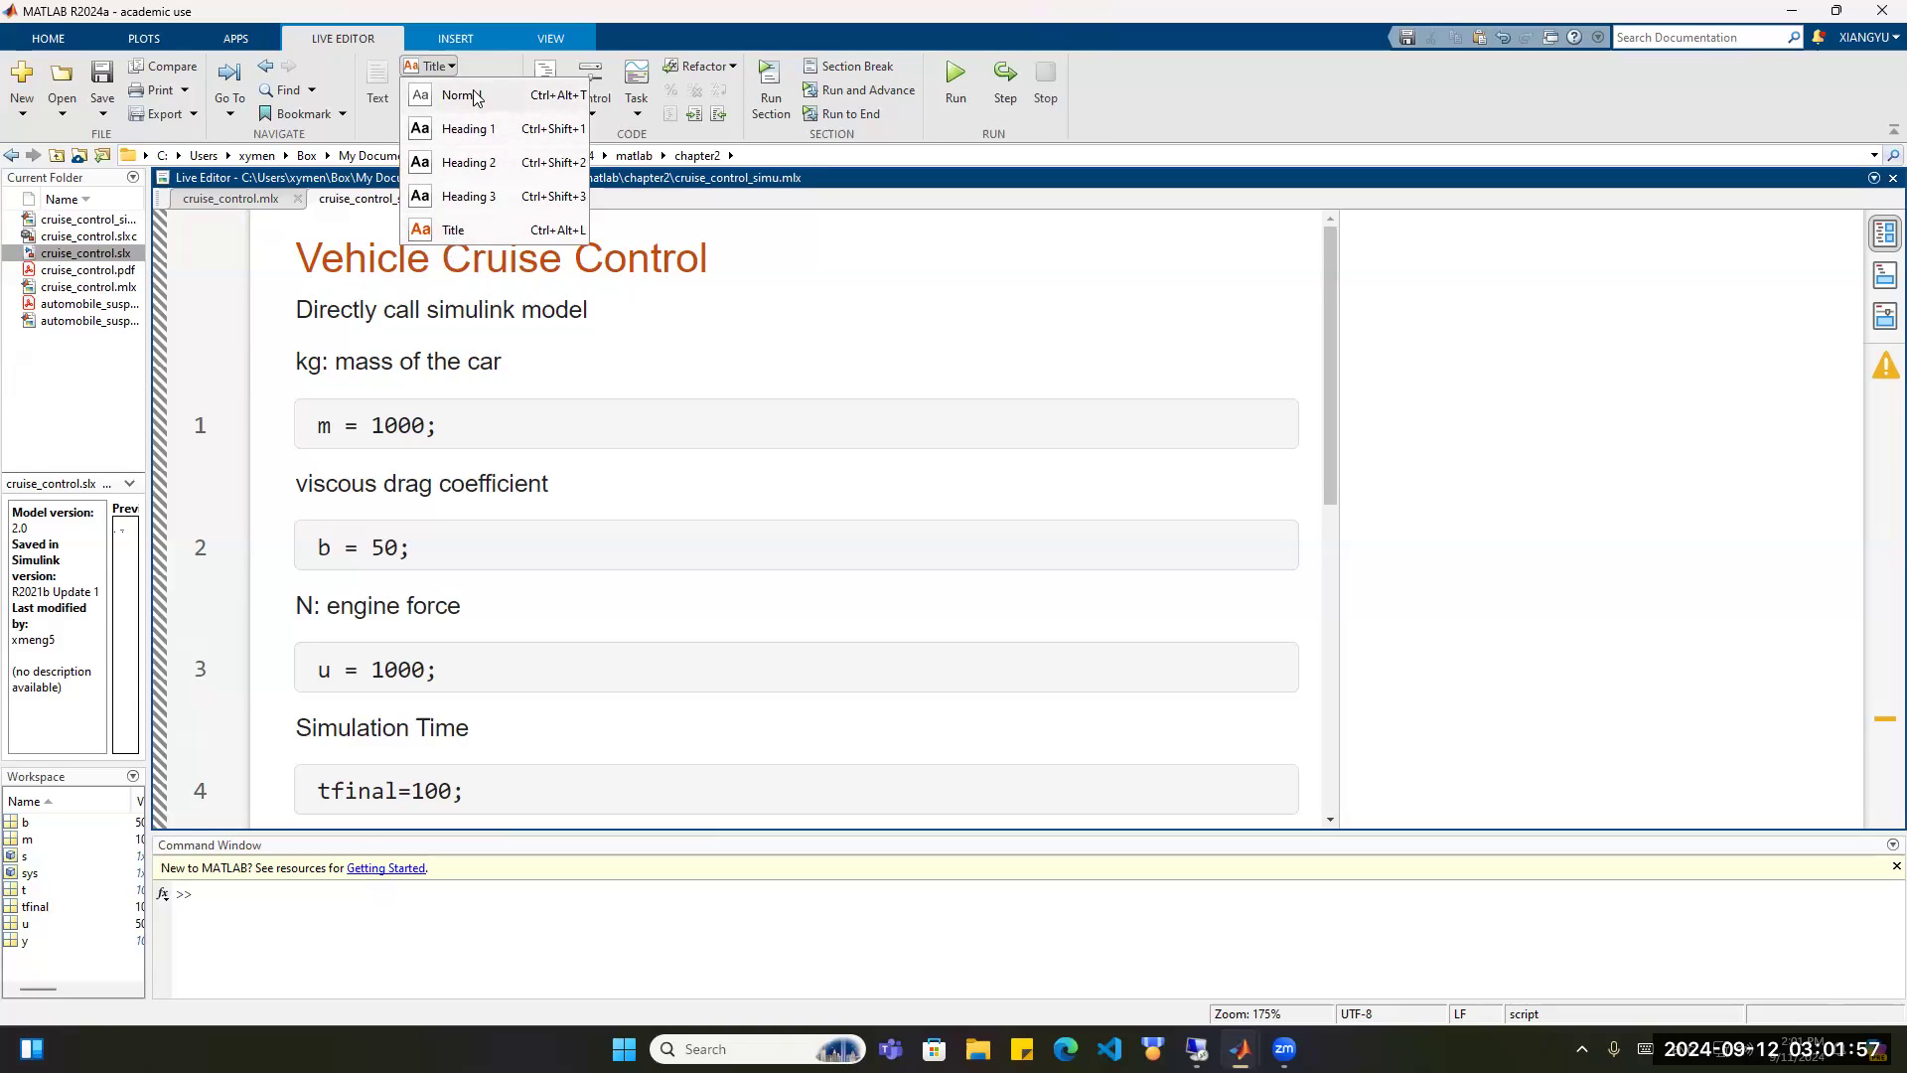
click(559, 324)
key(Up)
click(528, 307)
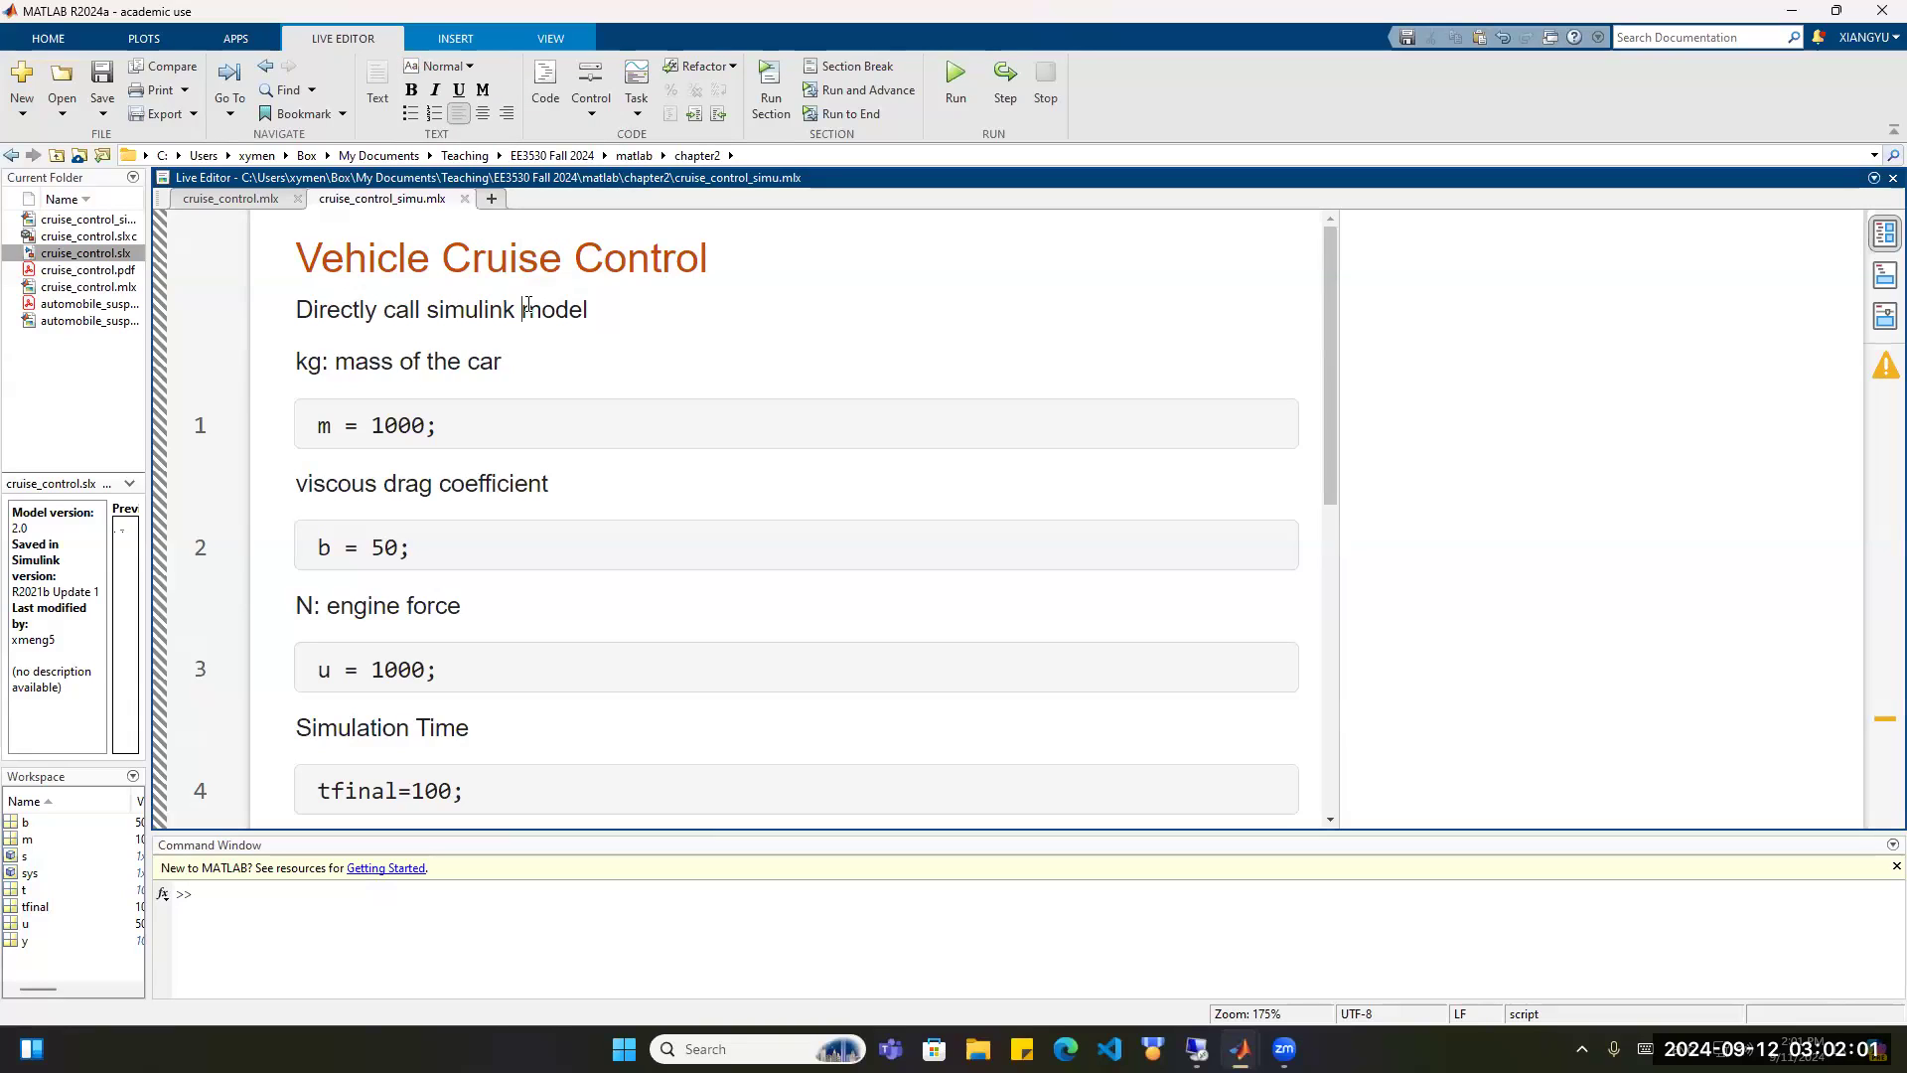
Compare the parameter definitions with those in cruise_control.mlx and examine the Simulink diagram in cruise_control_simu.mlx.
click(492, 429)
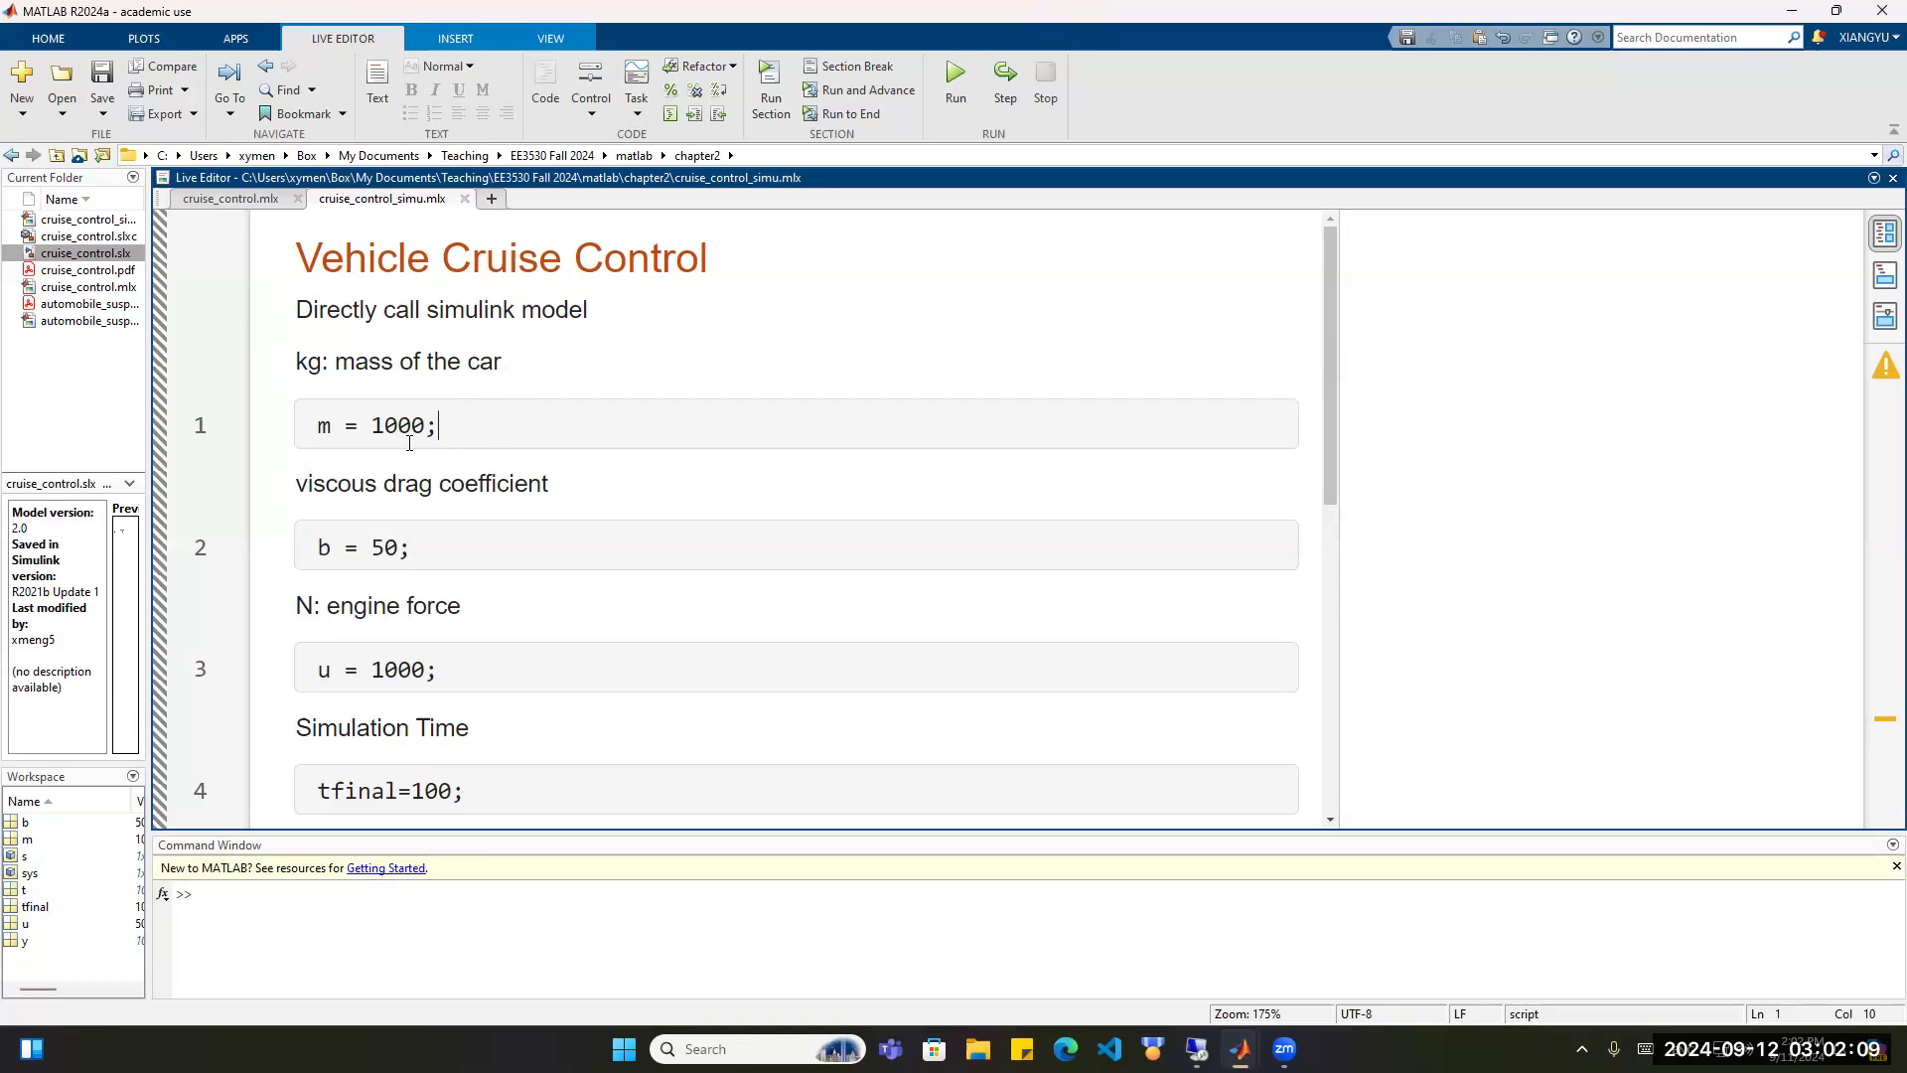
click(232, 199)
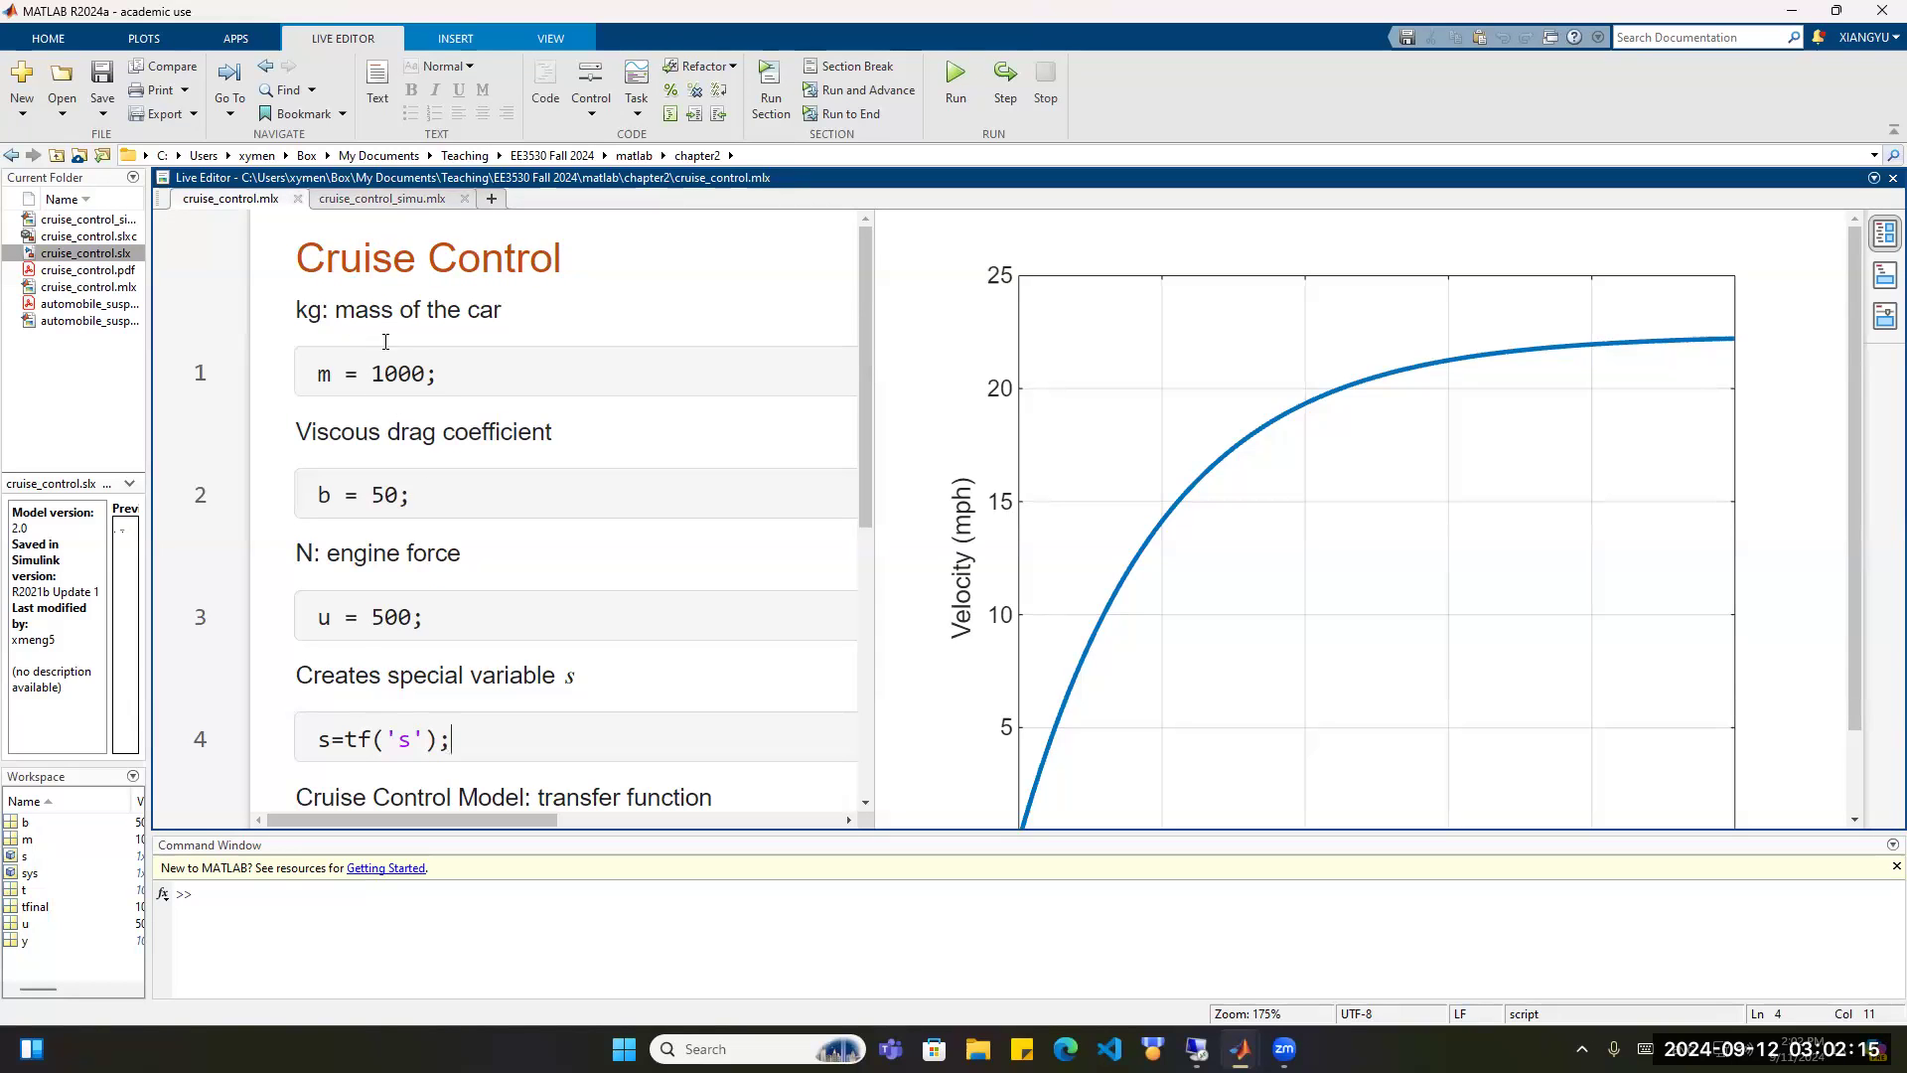
click(380, 204)
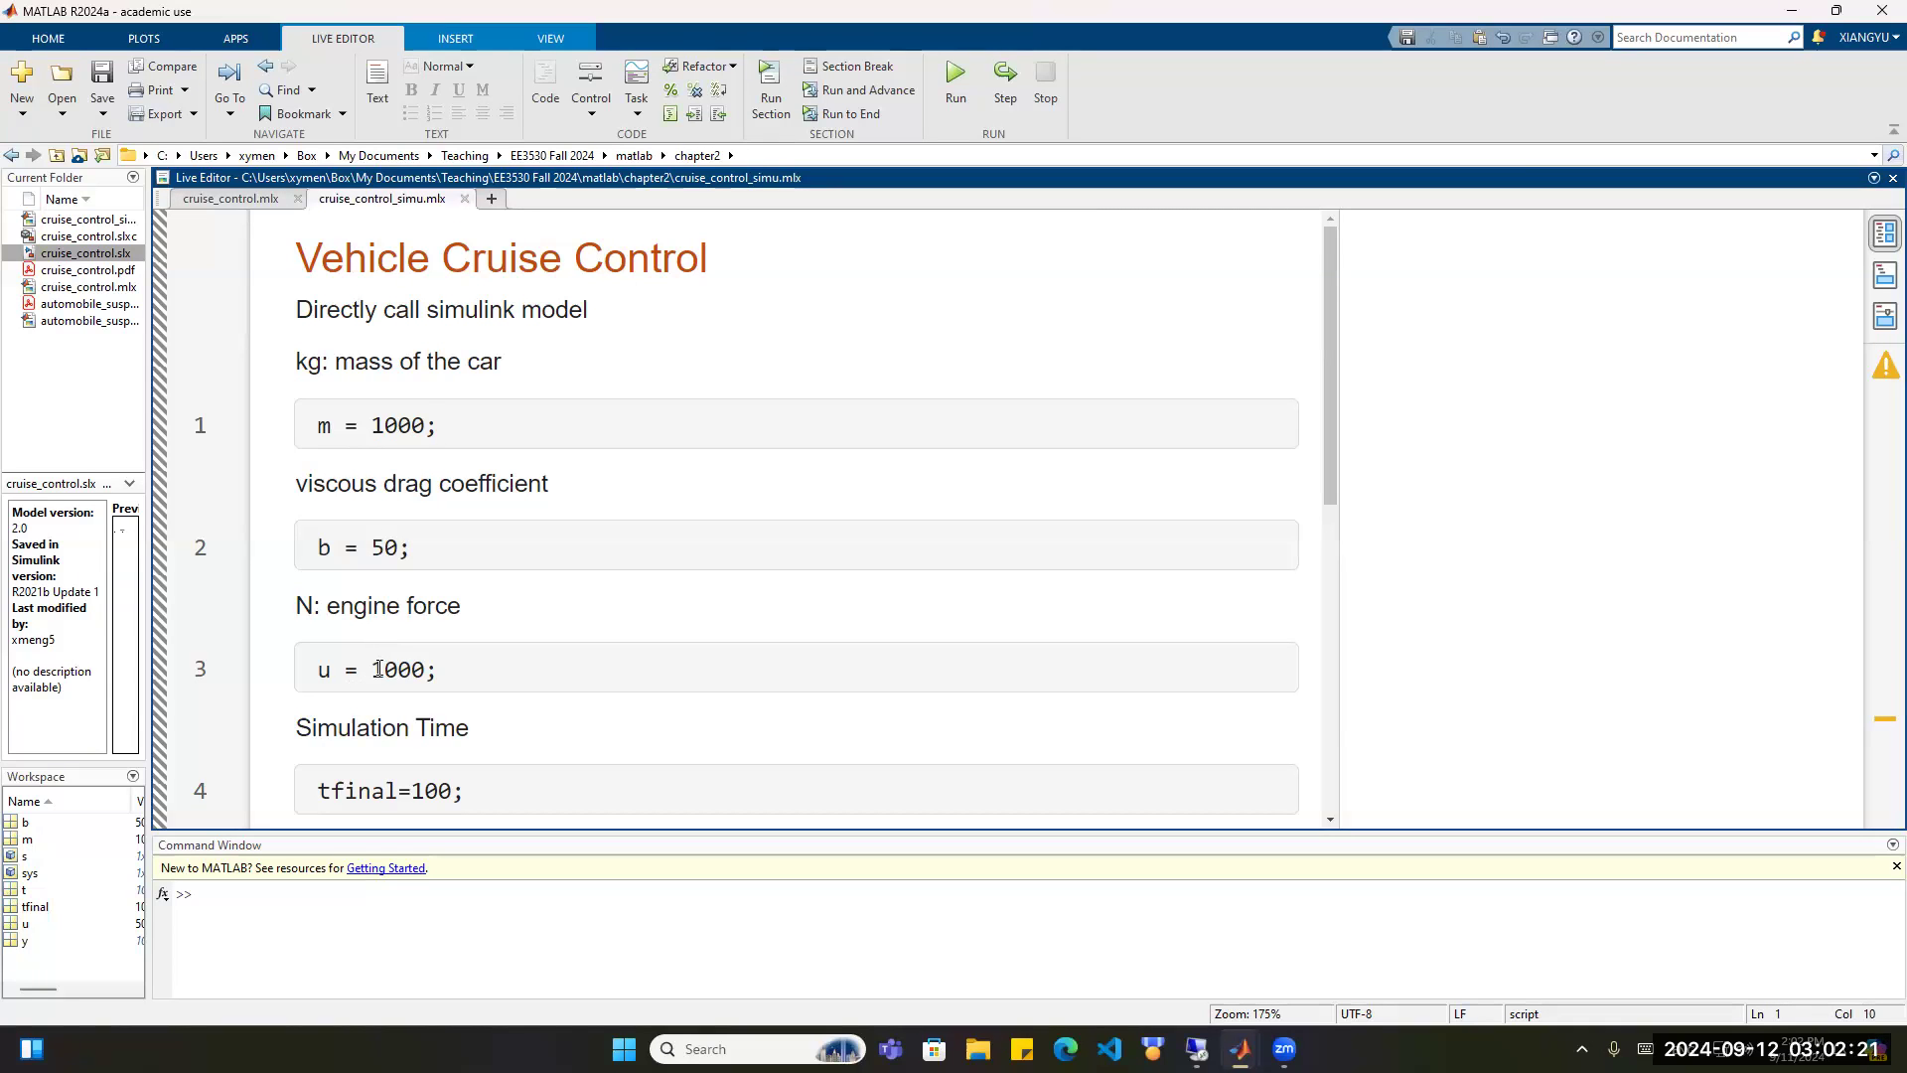
scroll(435, 659, down, 2)
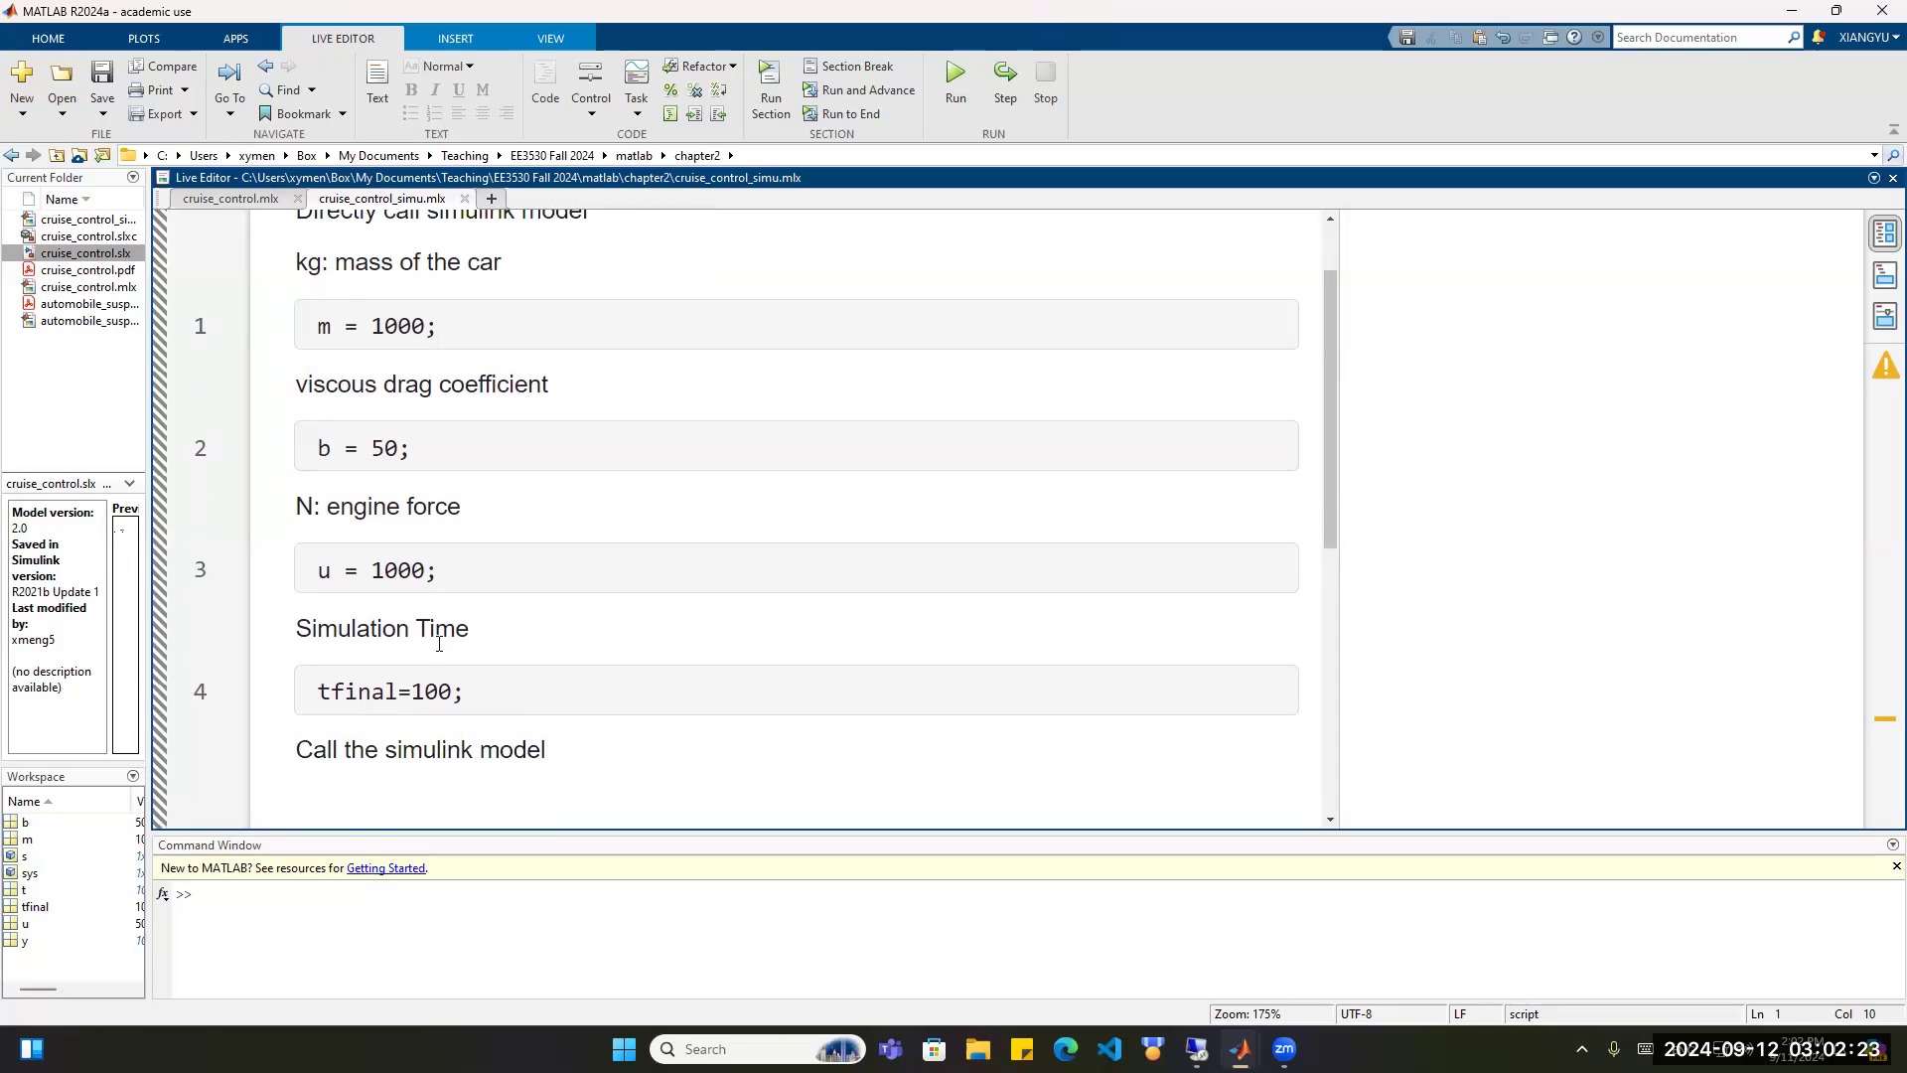
scroll(467, 687, down, 6)
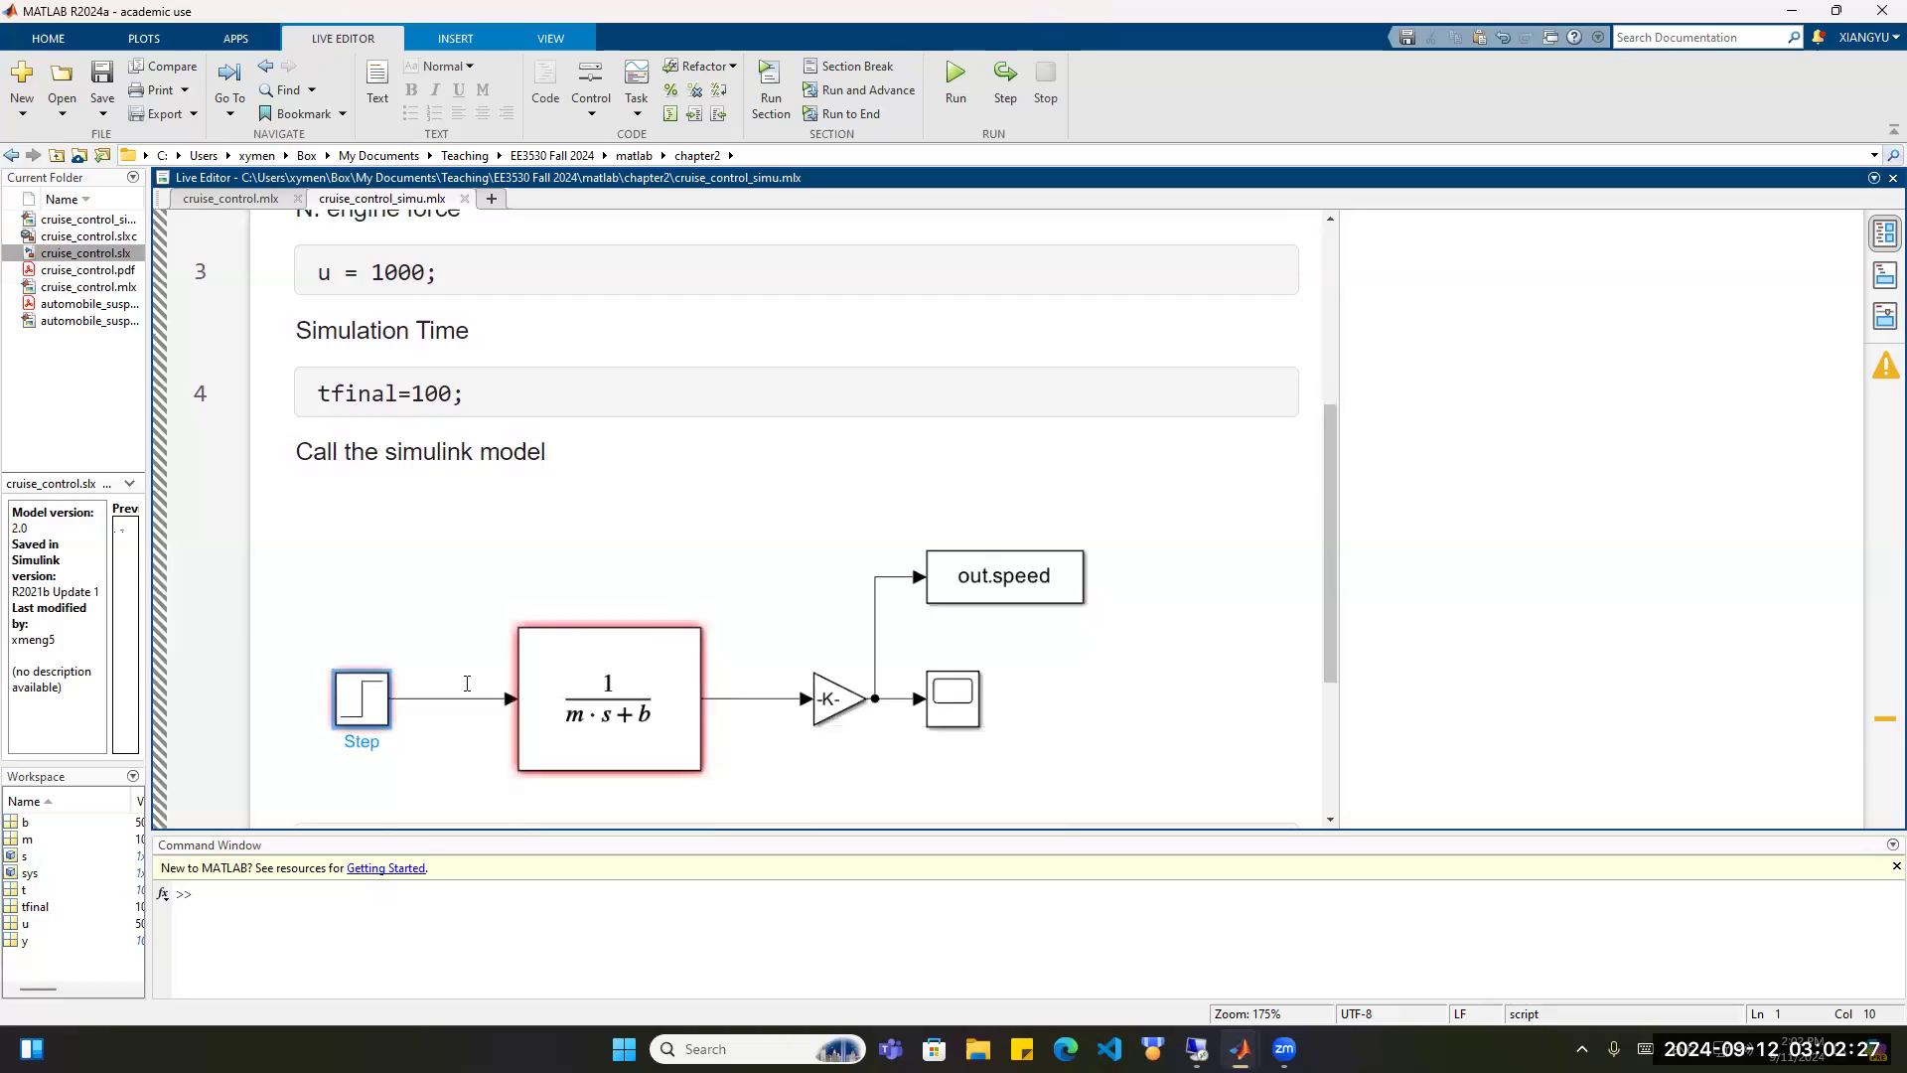
click(645, 714)
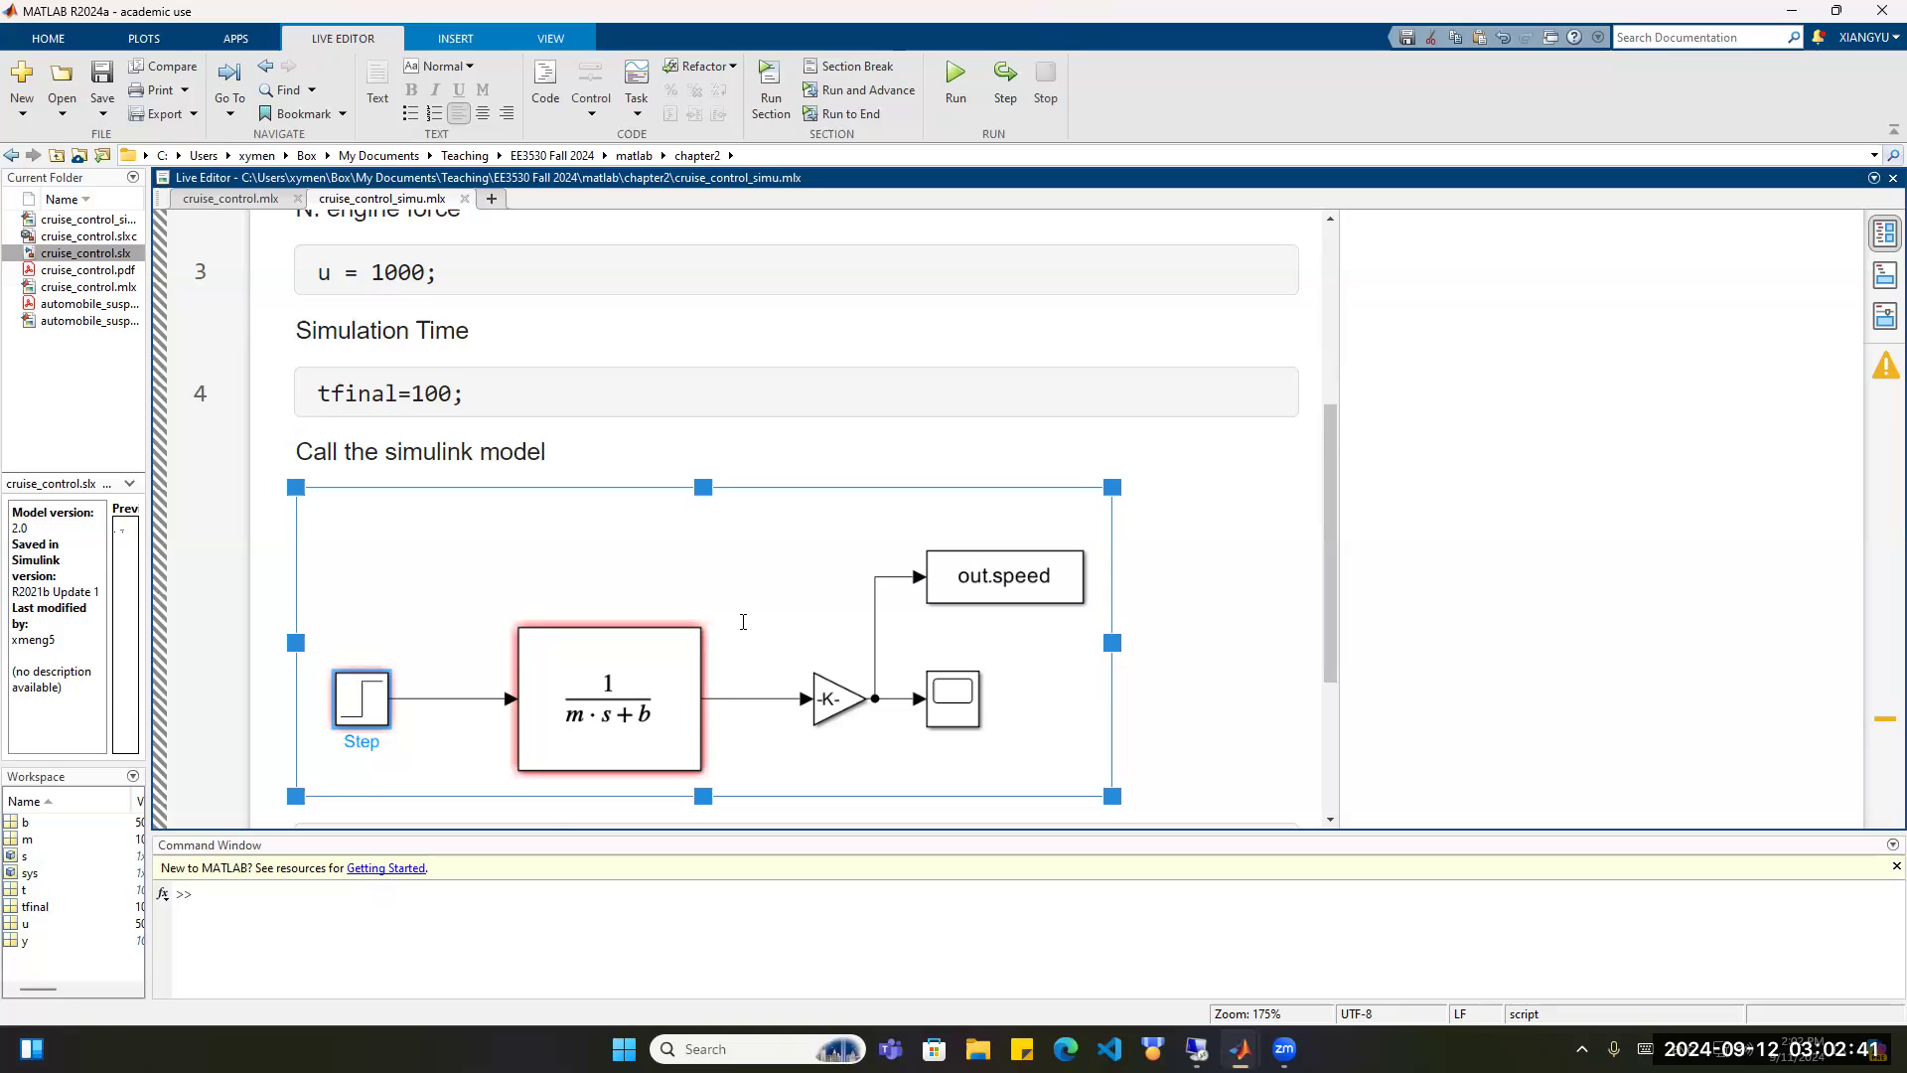
scroll(743, 621, down, 2)
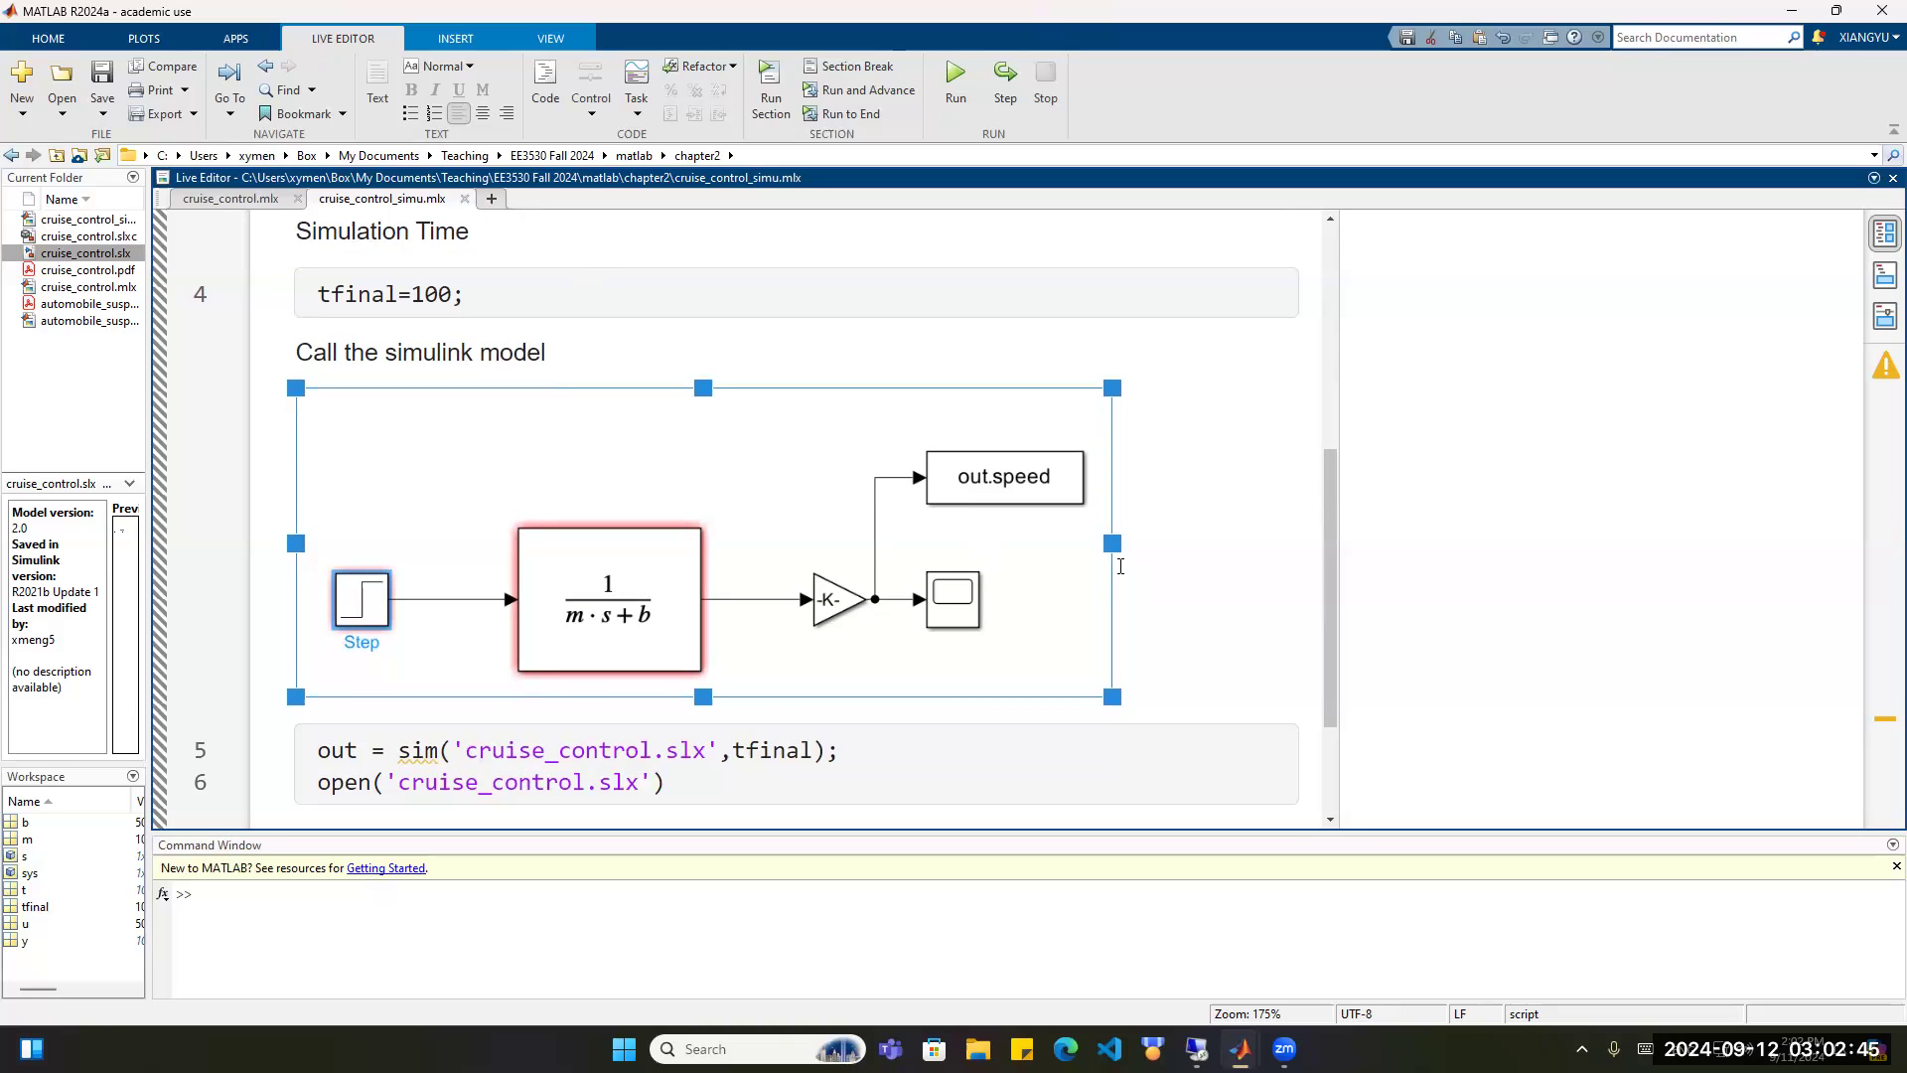
click(464, 44)
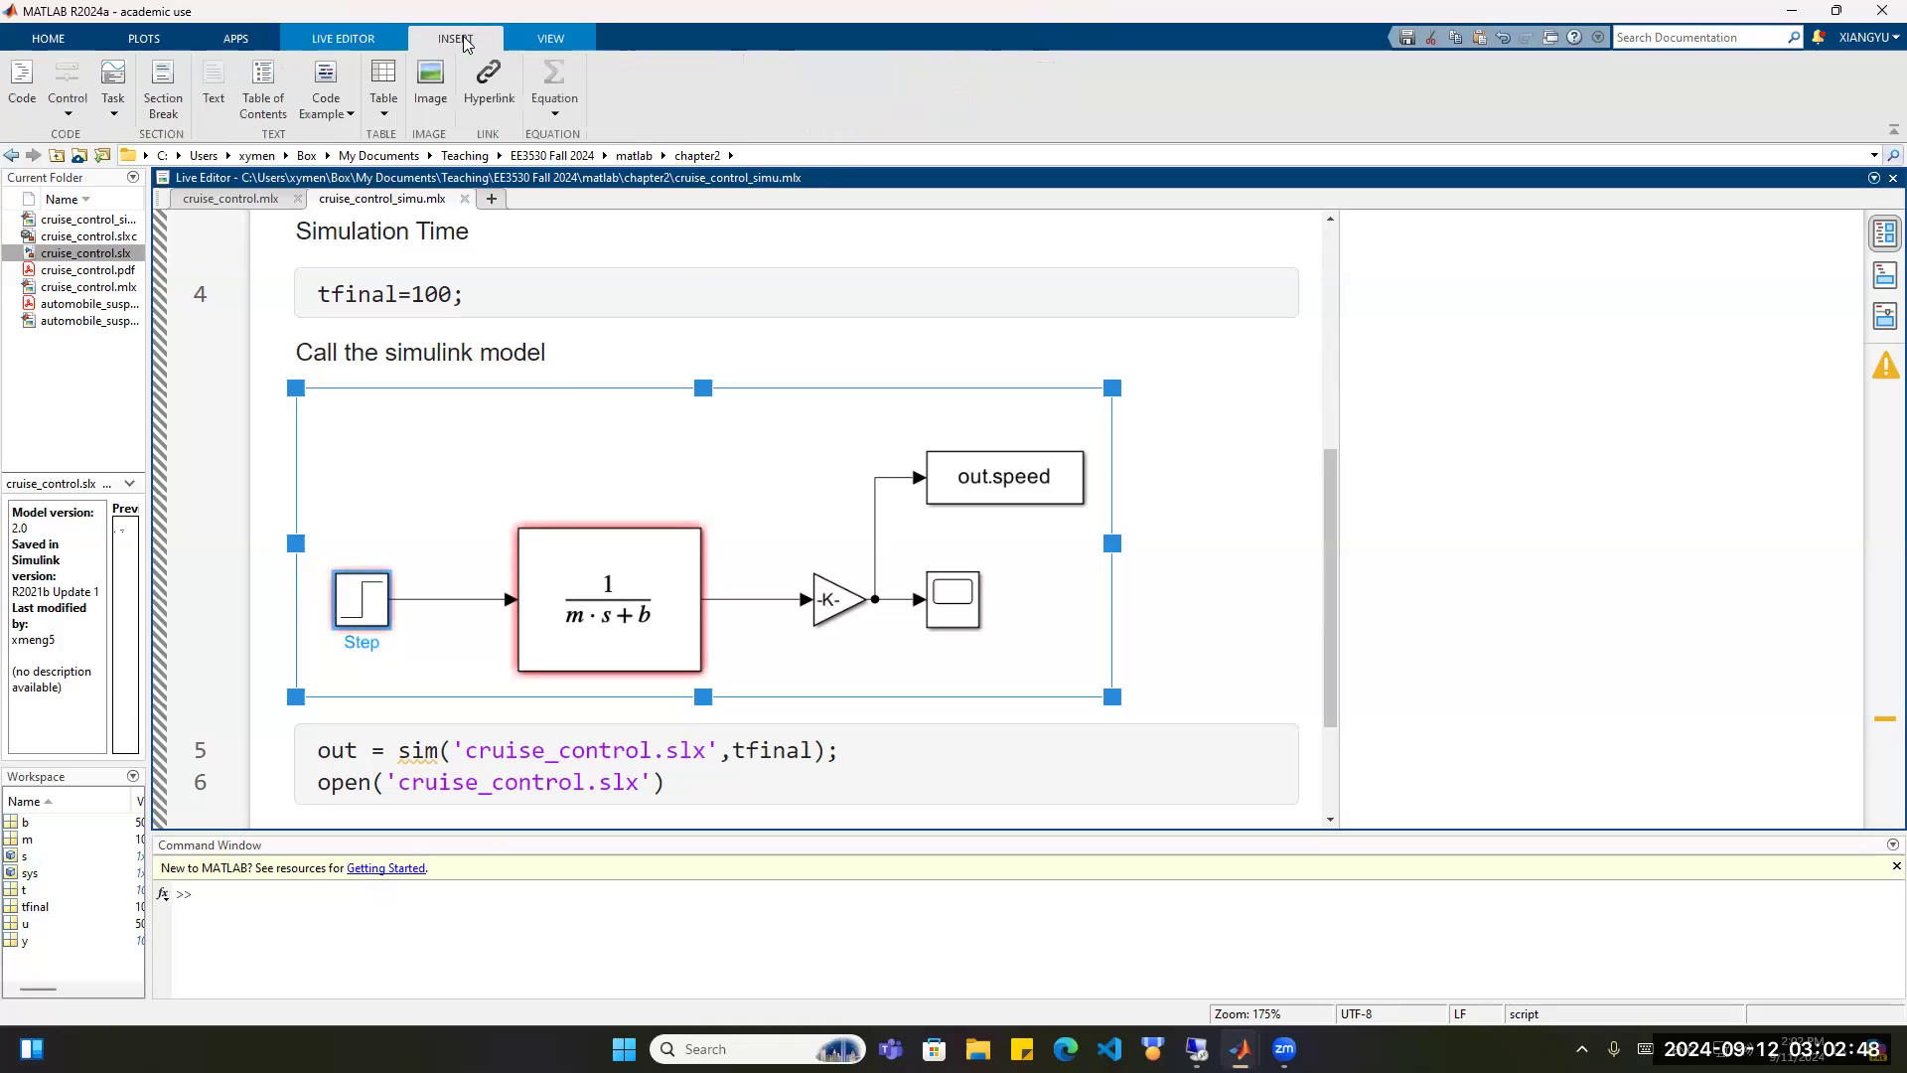
click(428, 80)
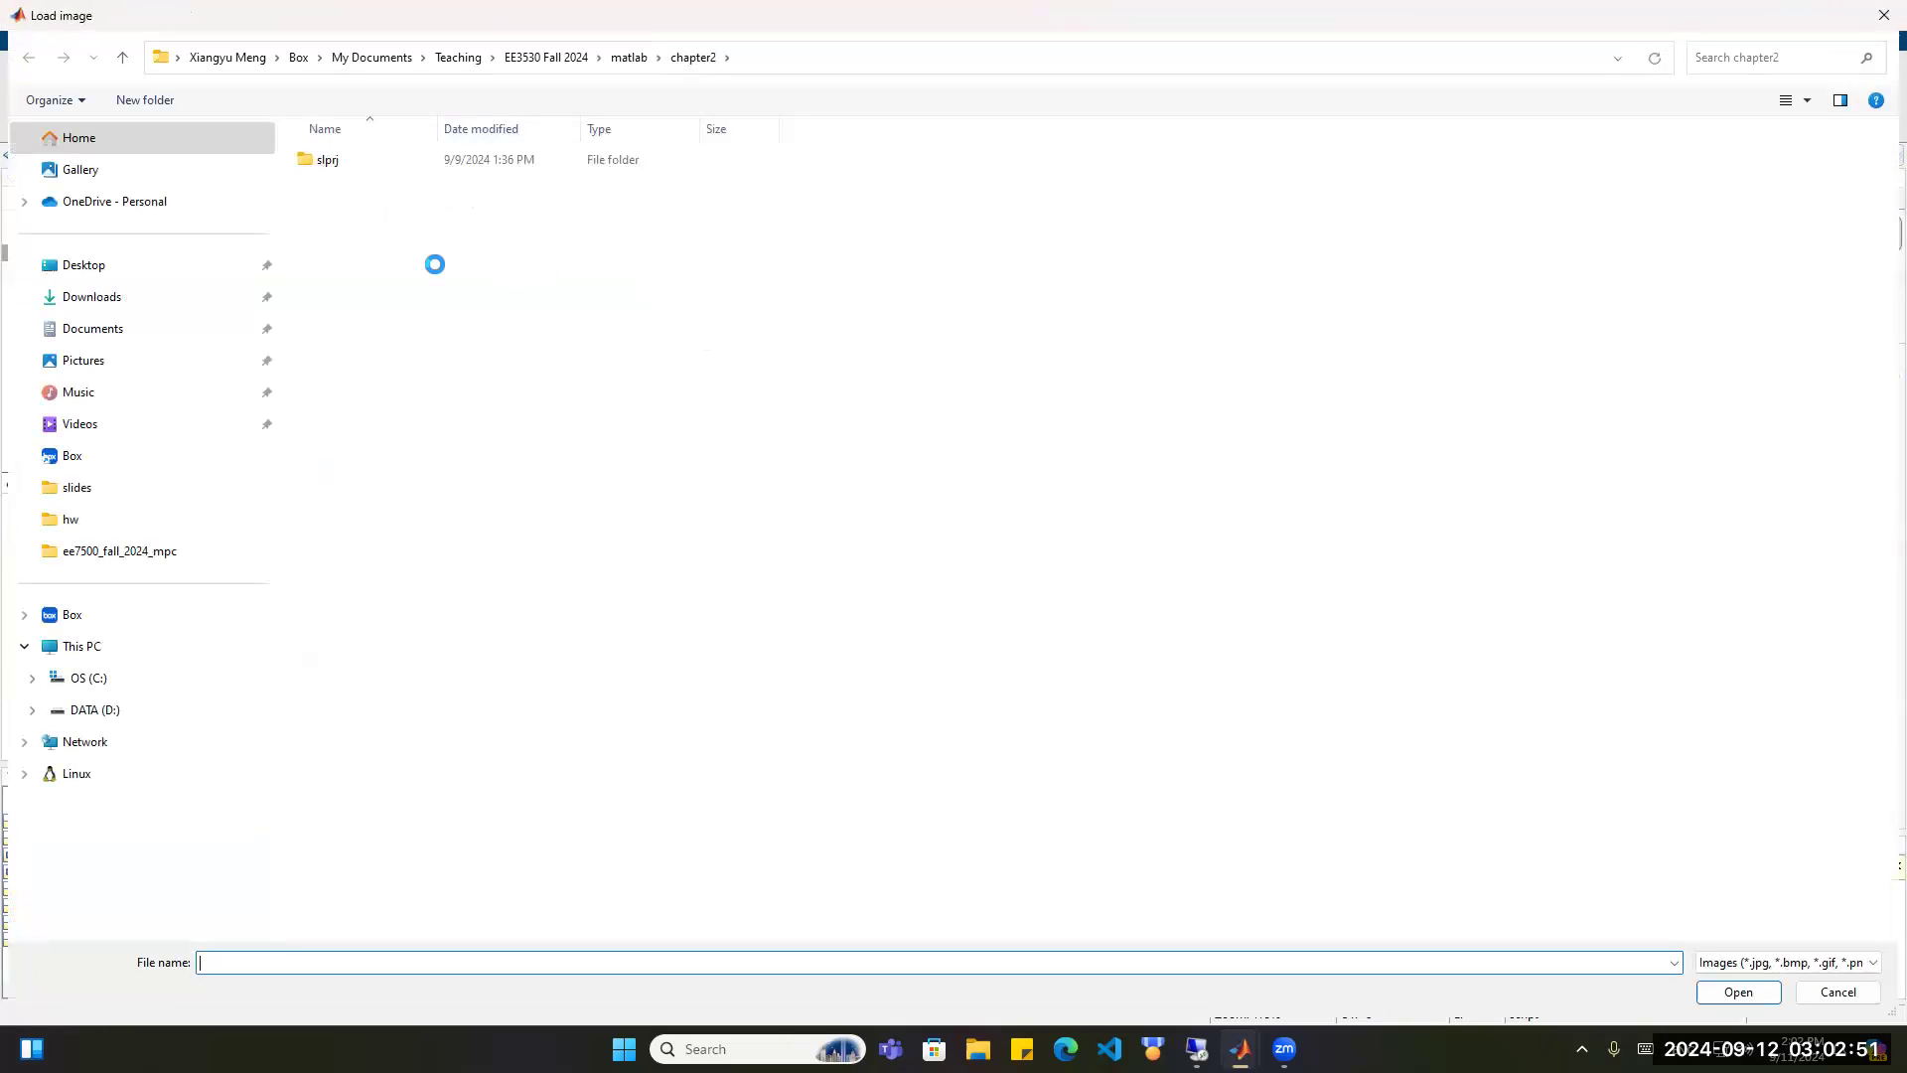
click(1880, 16)
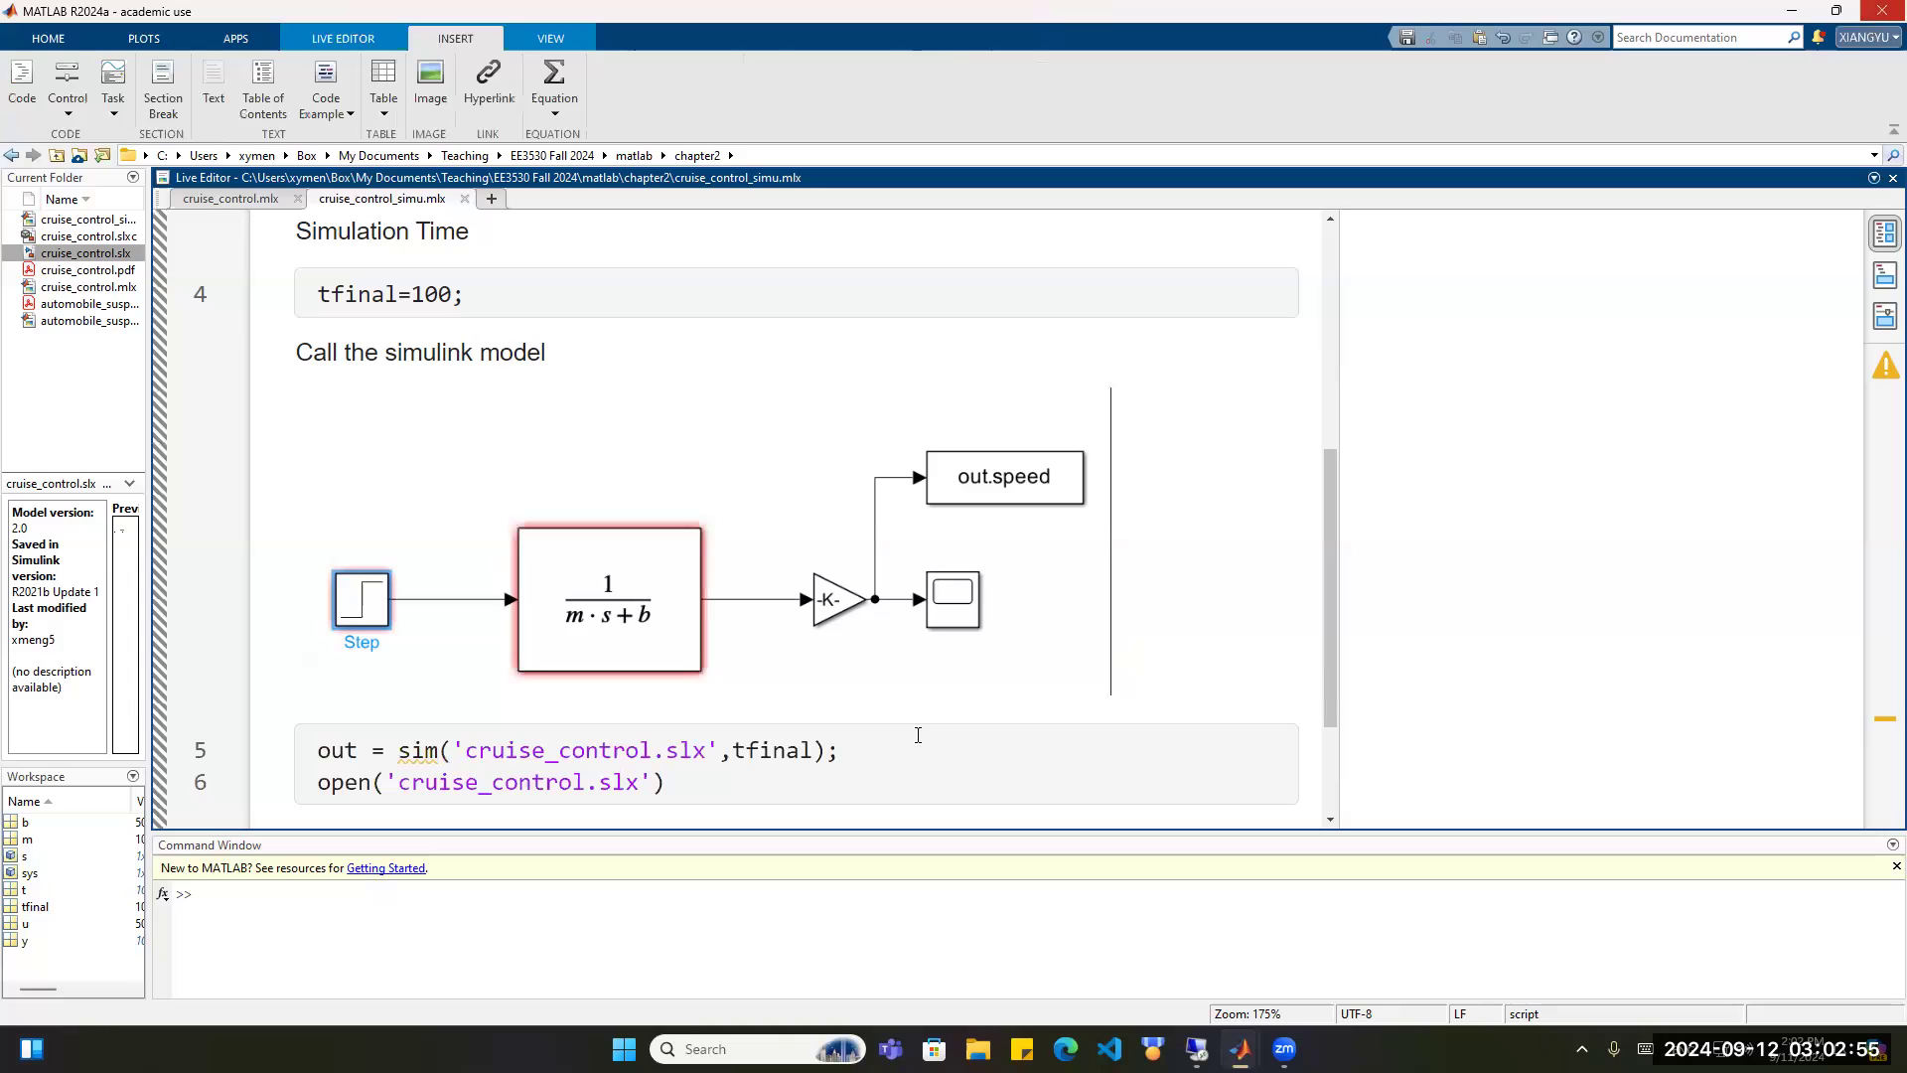
Insert the LaTeX equation \frac{1}{ms+b} on a new line below the Simulink diagram and select it.
key(Return)
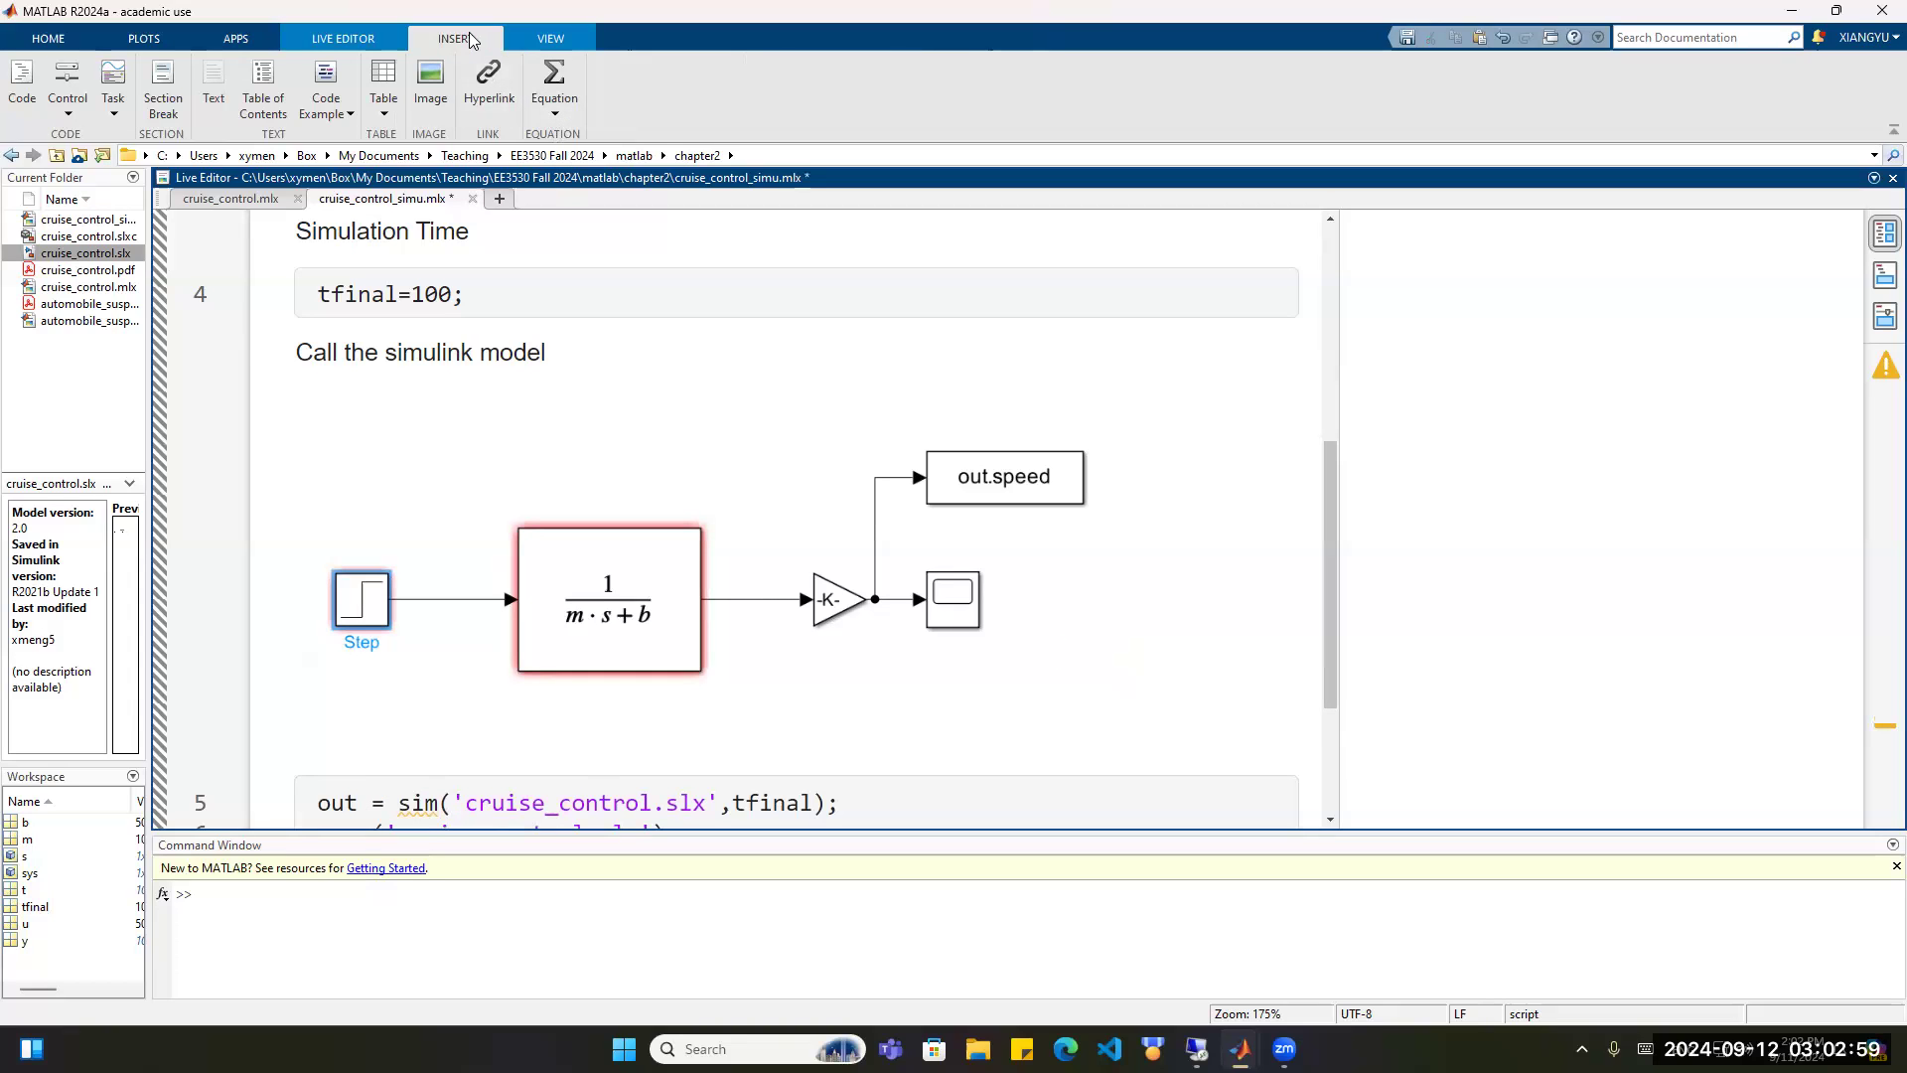
click(554, 116)
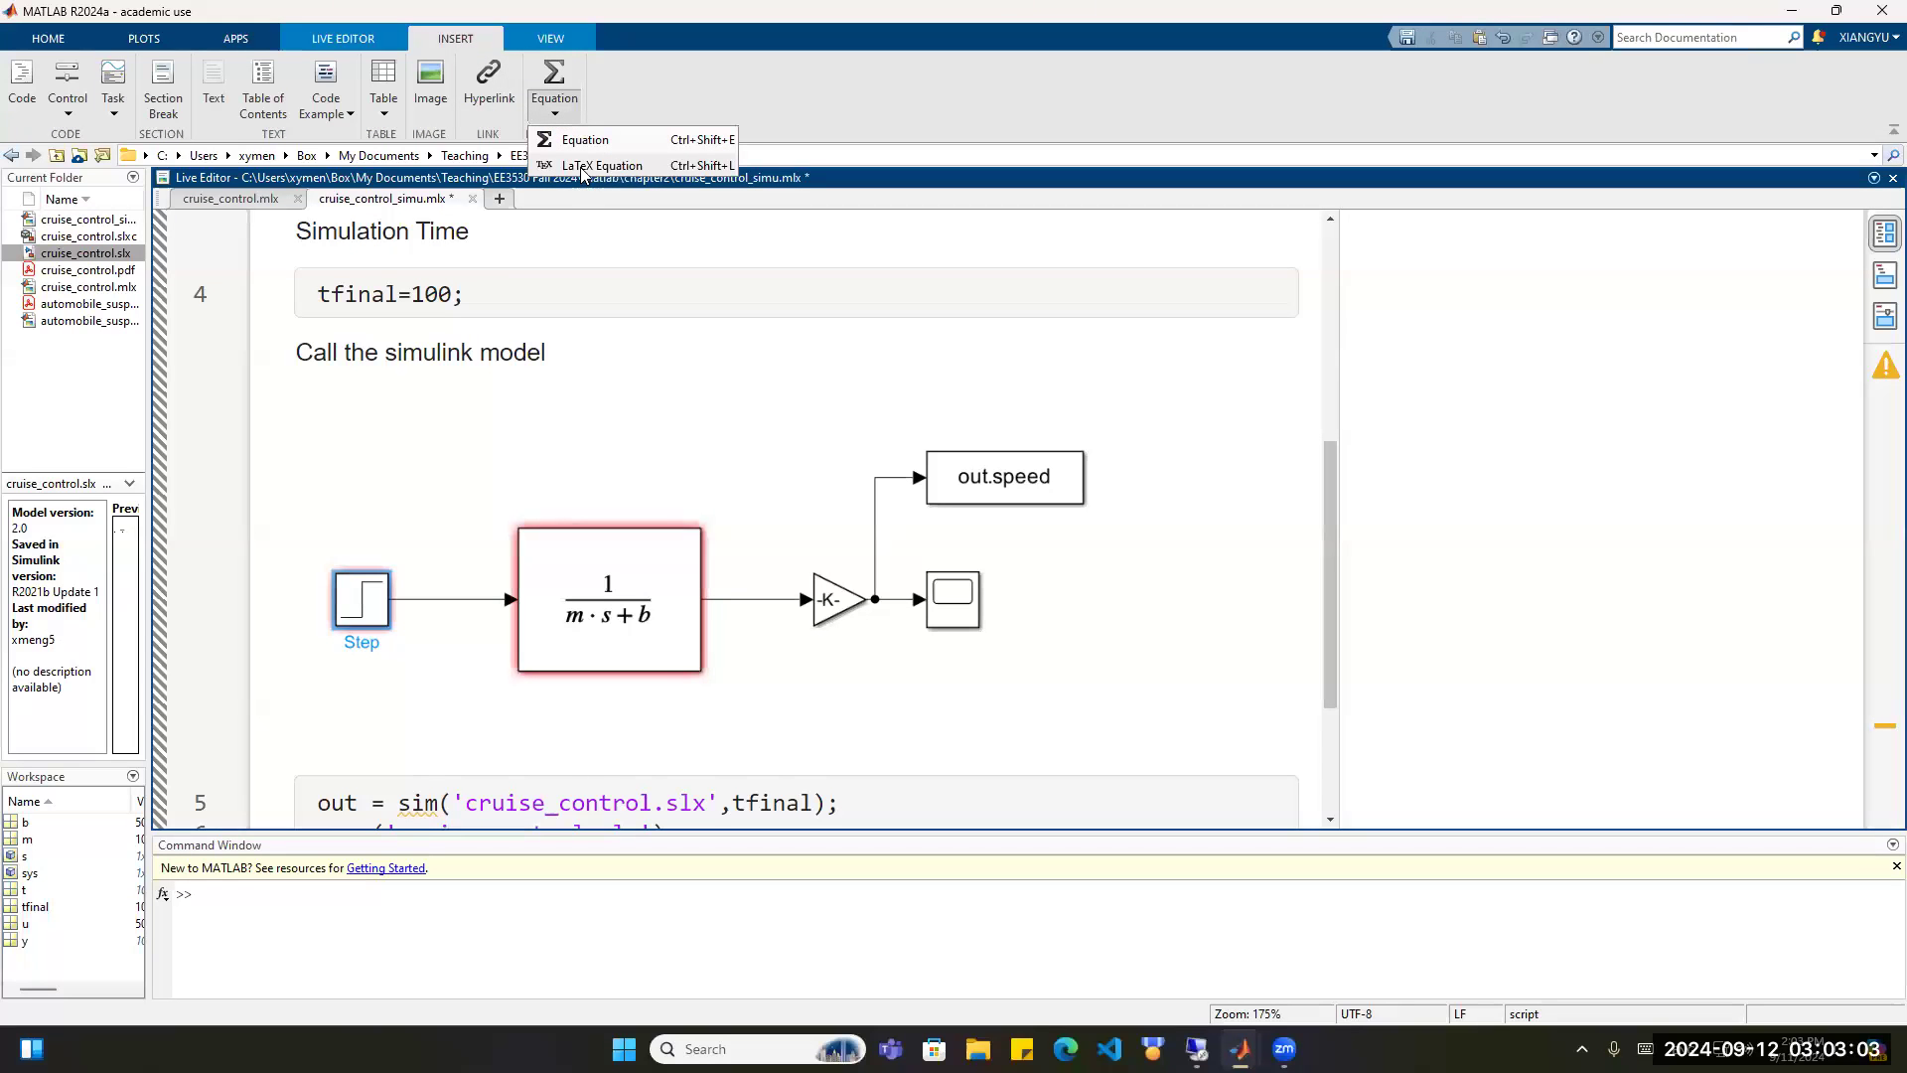
click(582, 167)
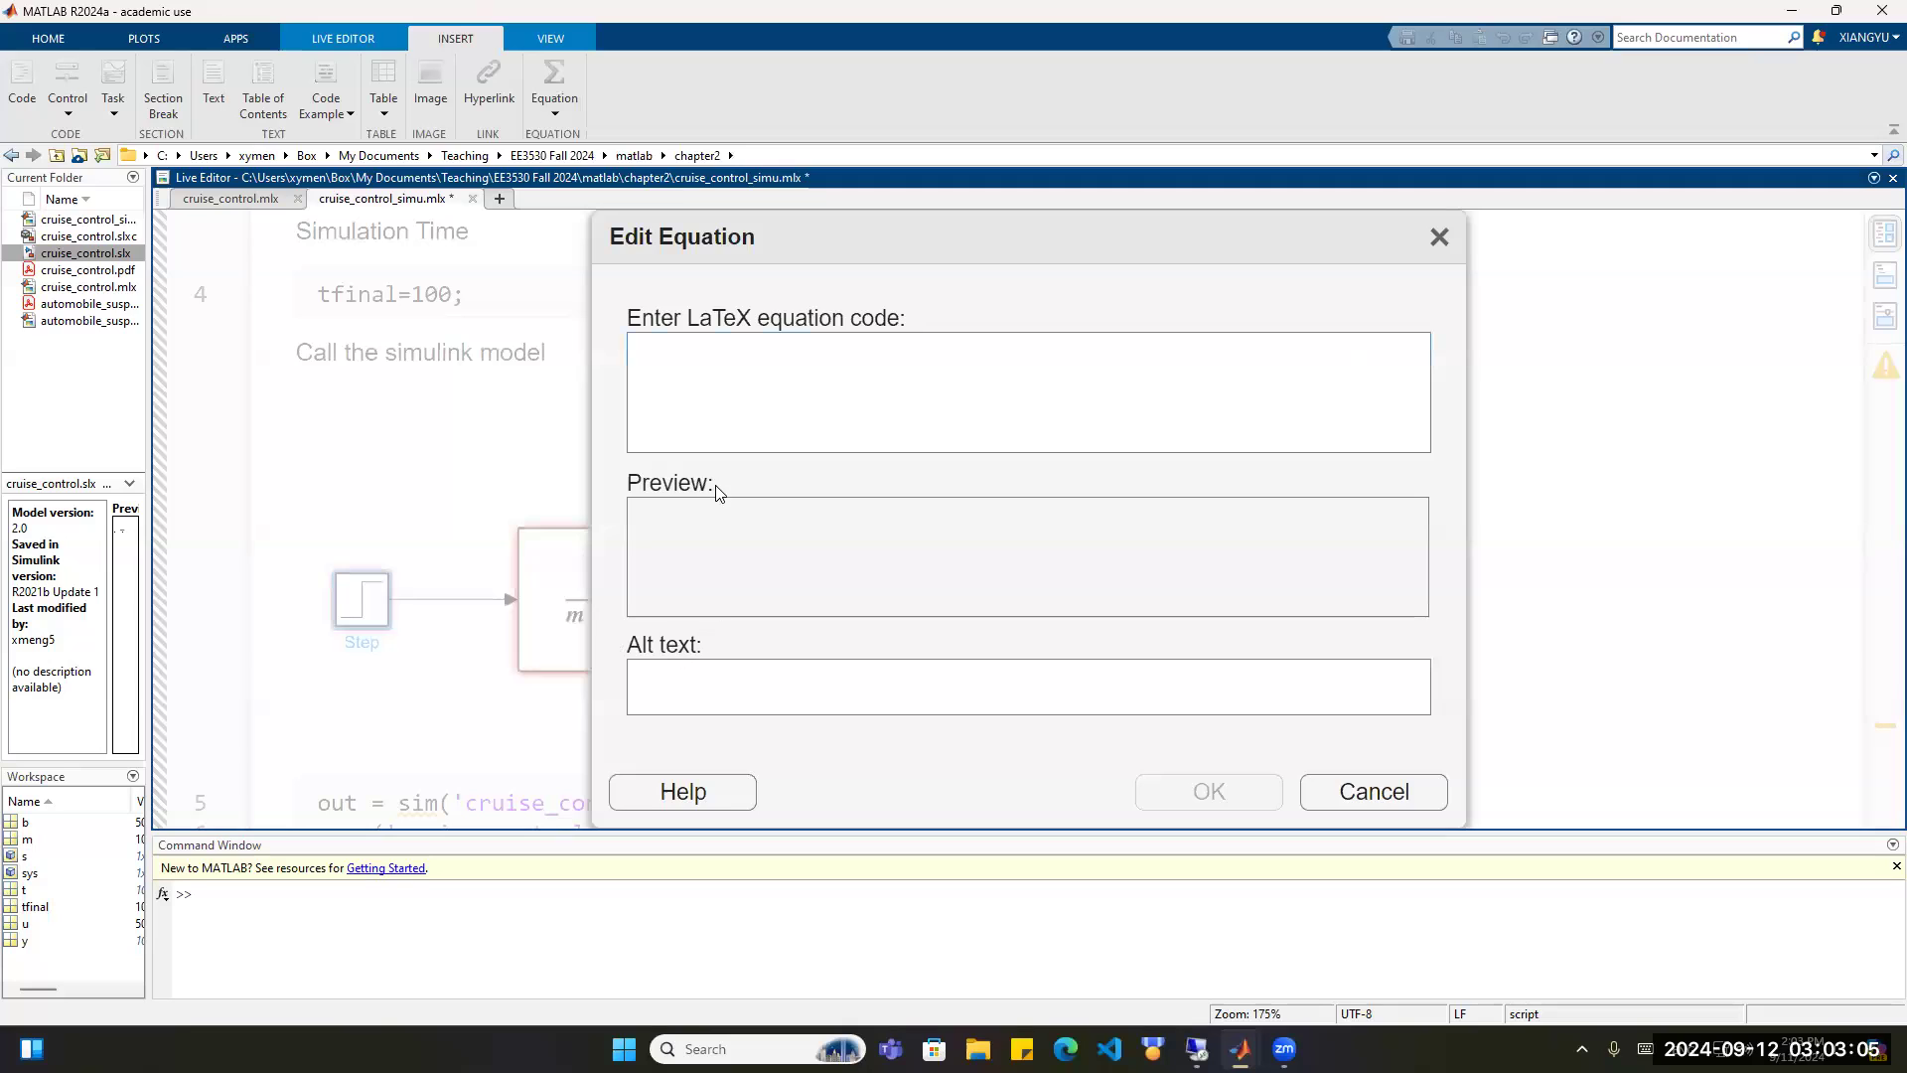
drag(770, 225, 1126, 228)
text(rac{)
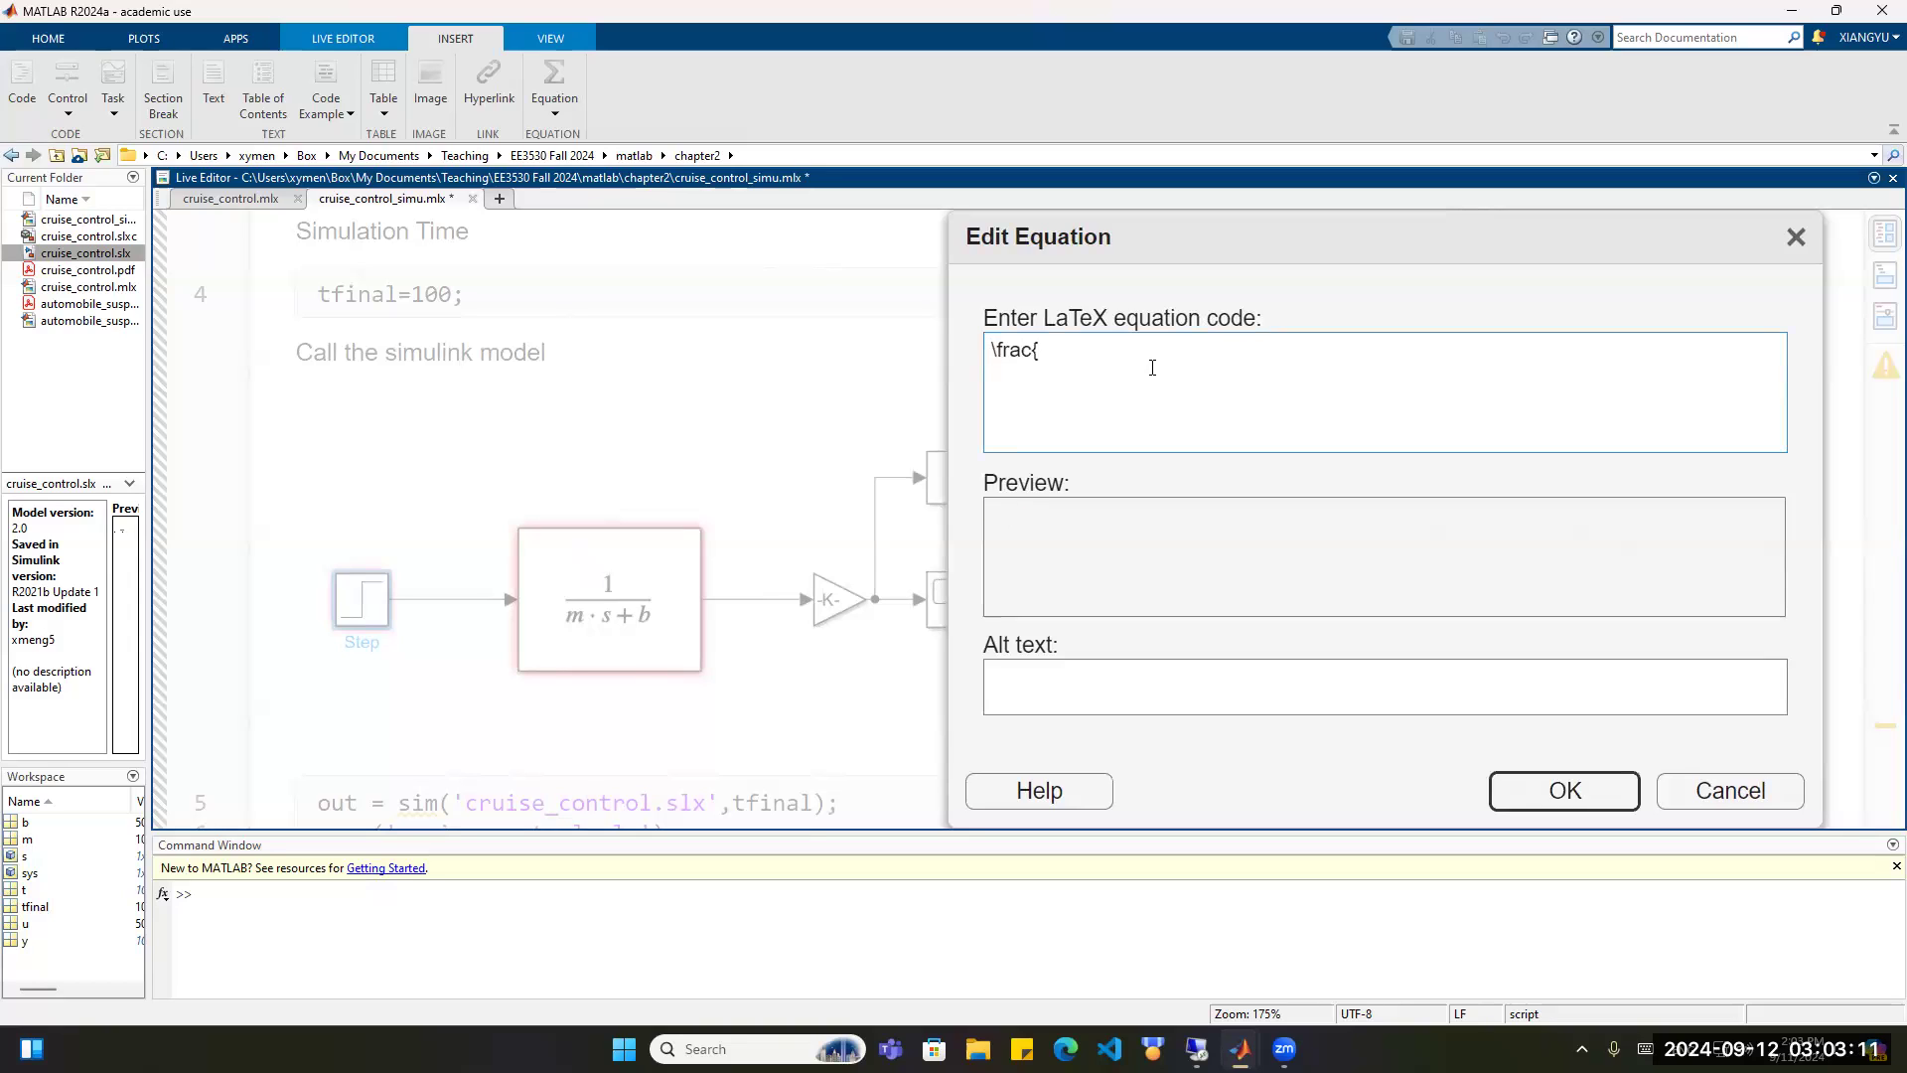
text(1}{})
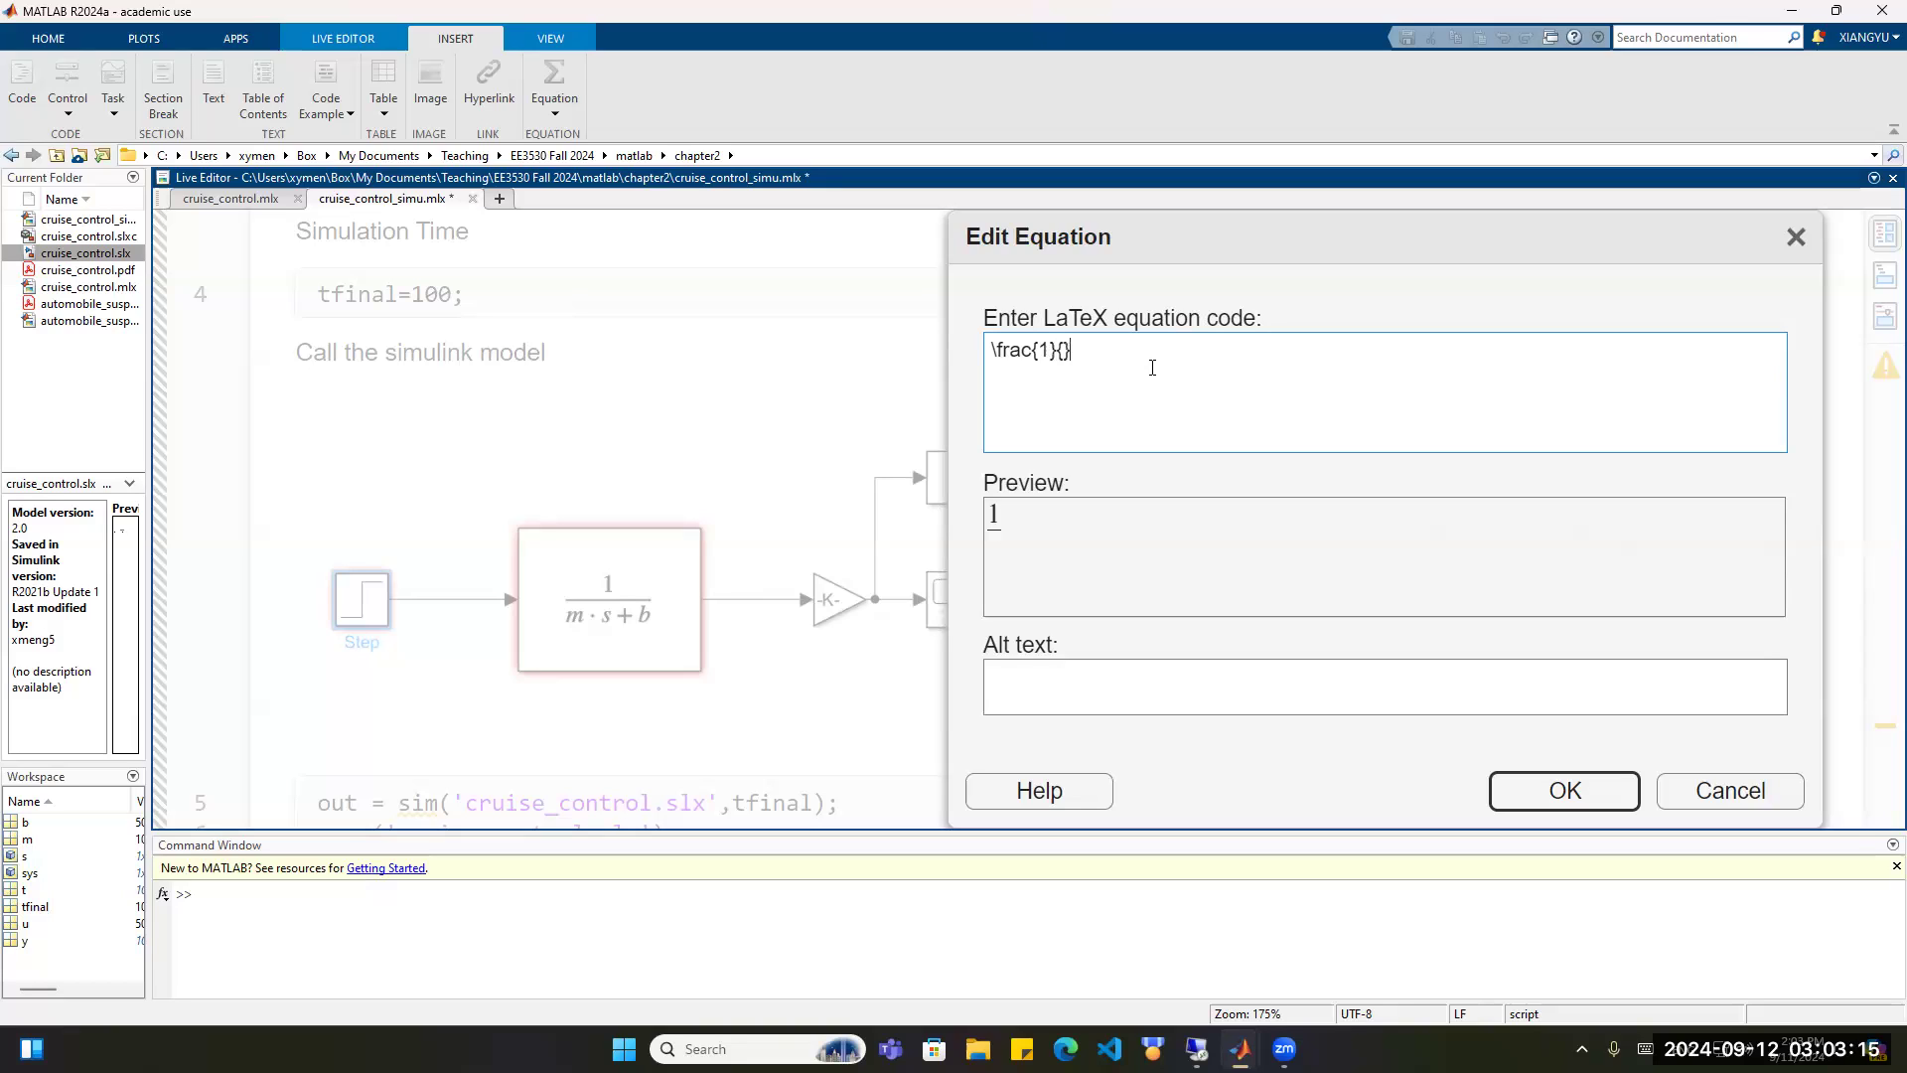
text(ms+b)
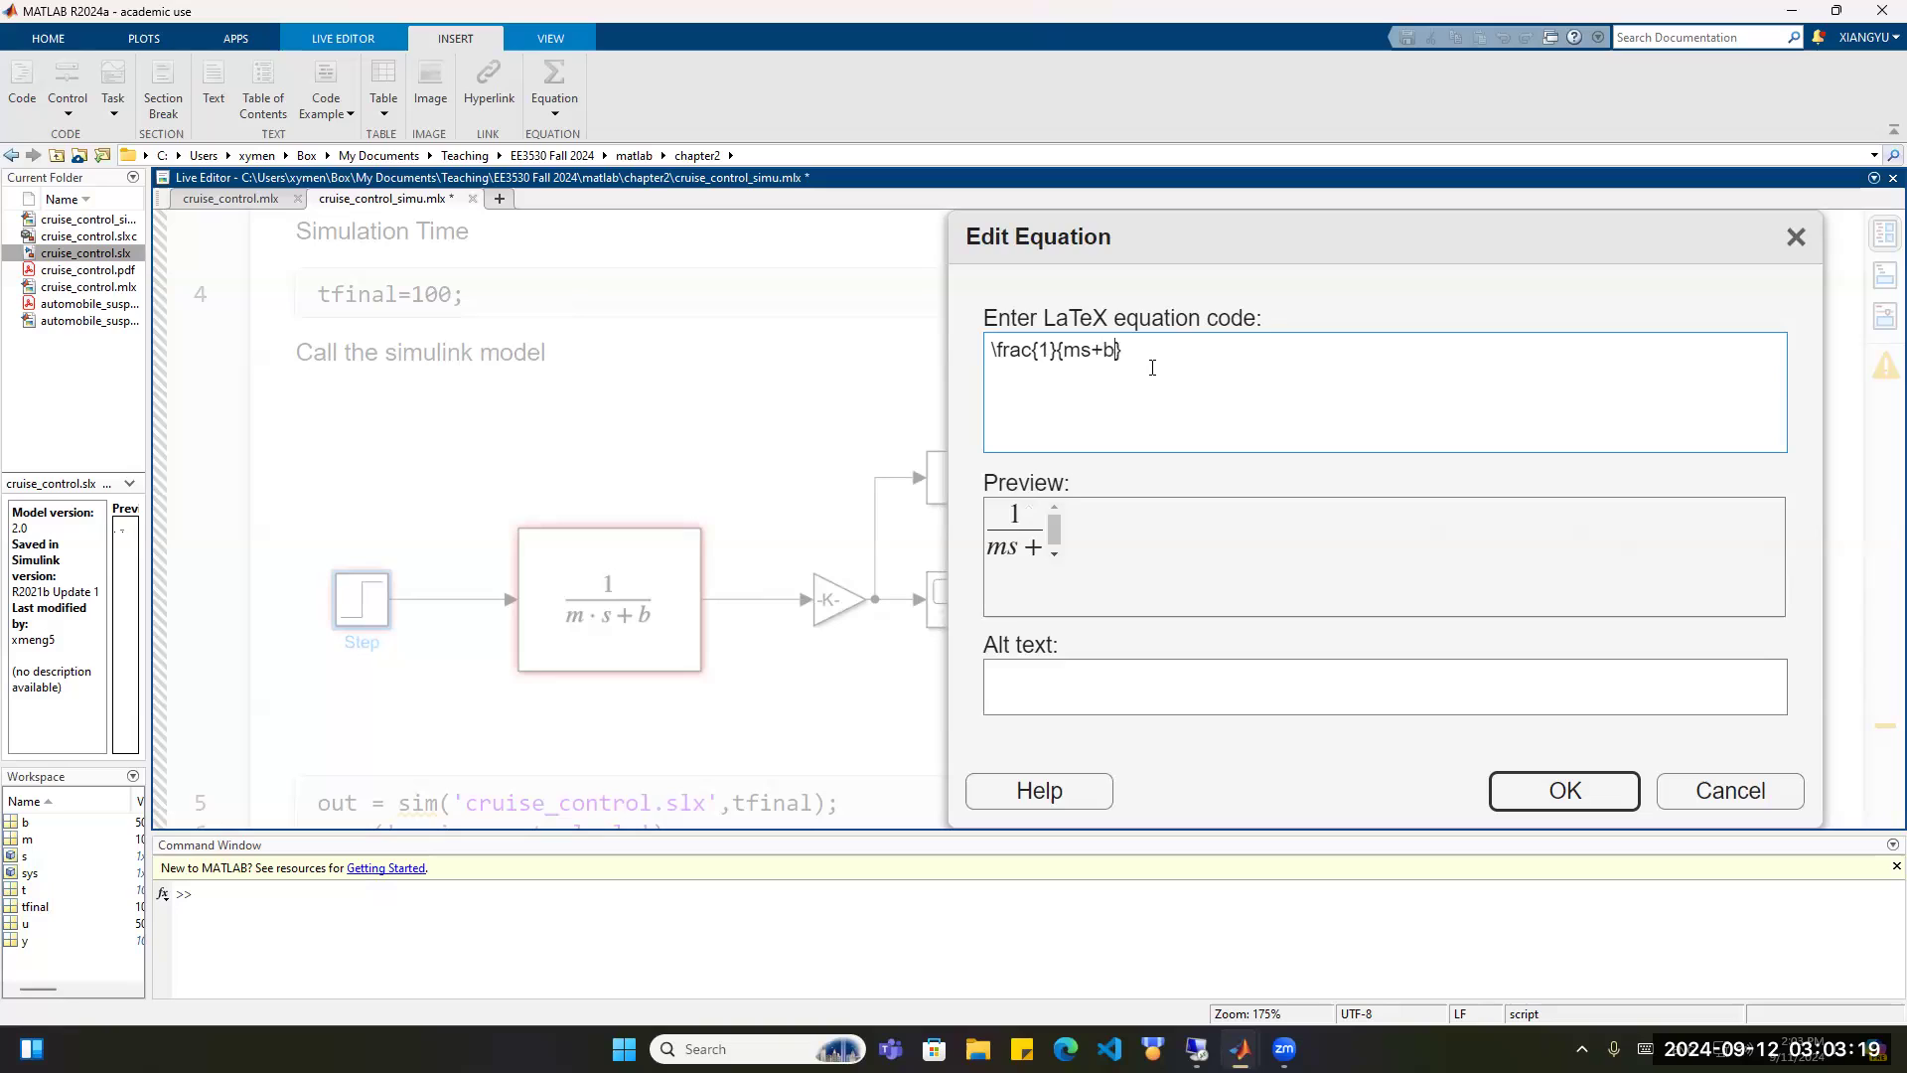
click(1561, 793)
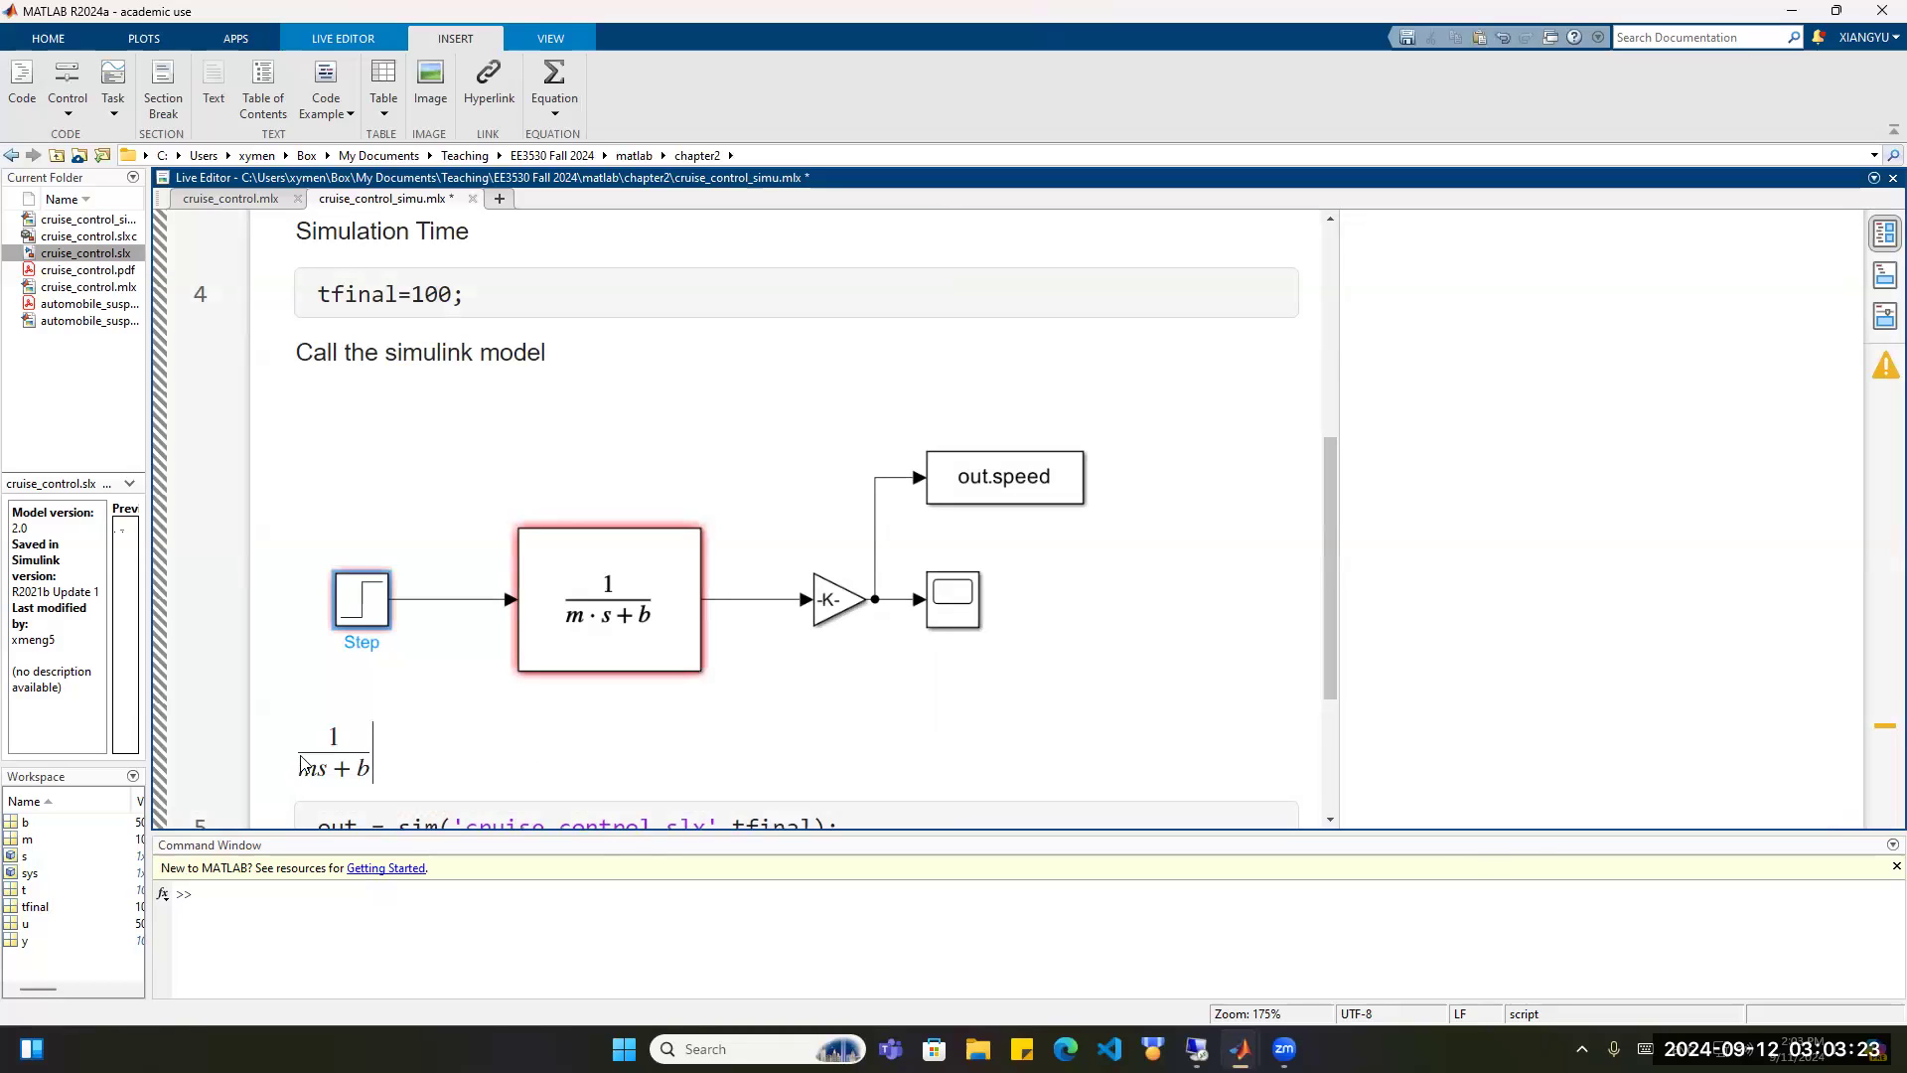
key(shift+Left)
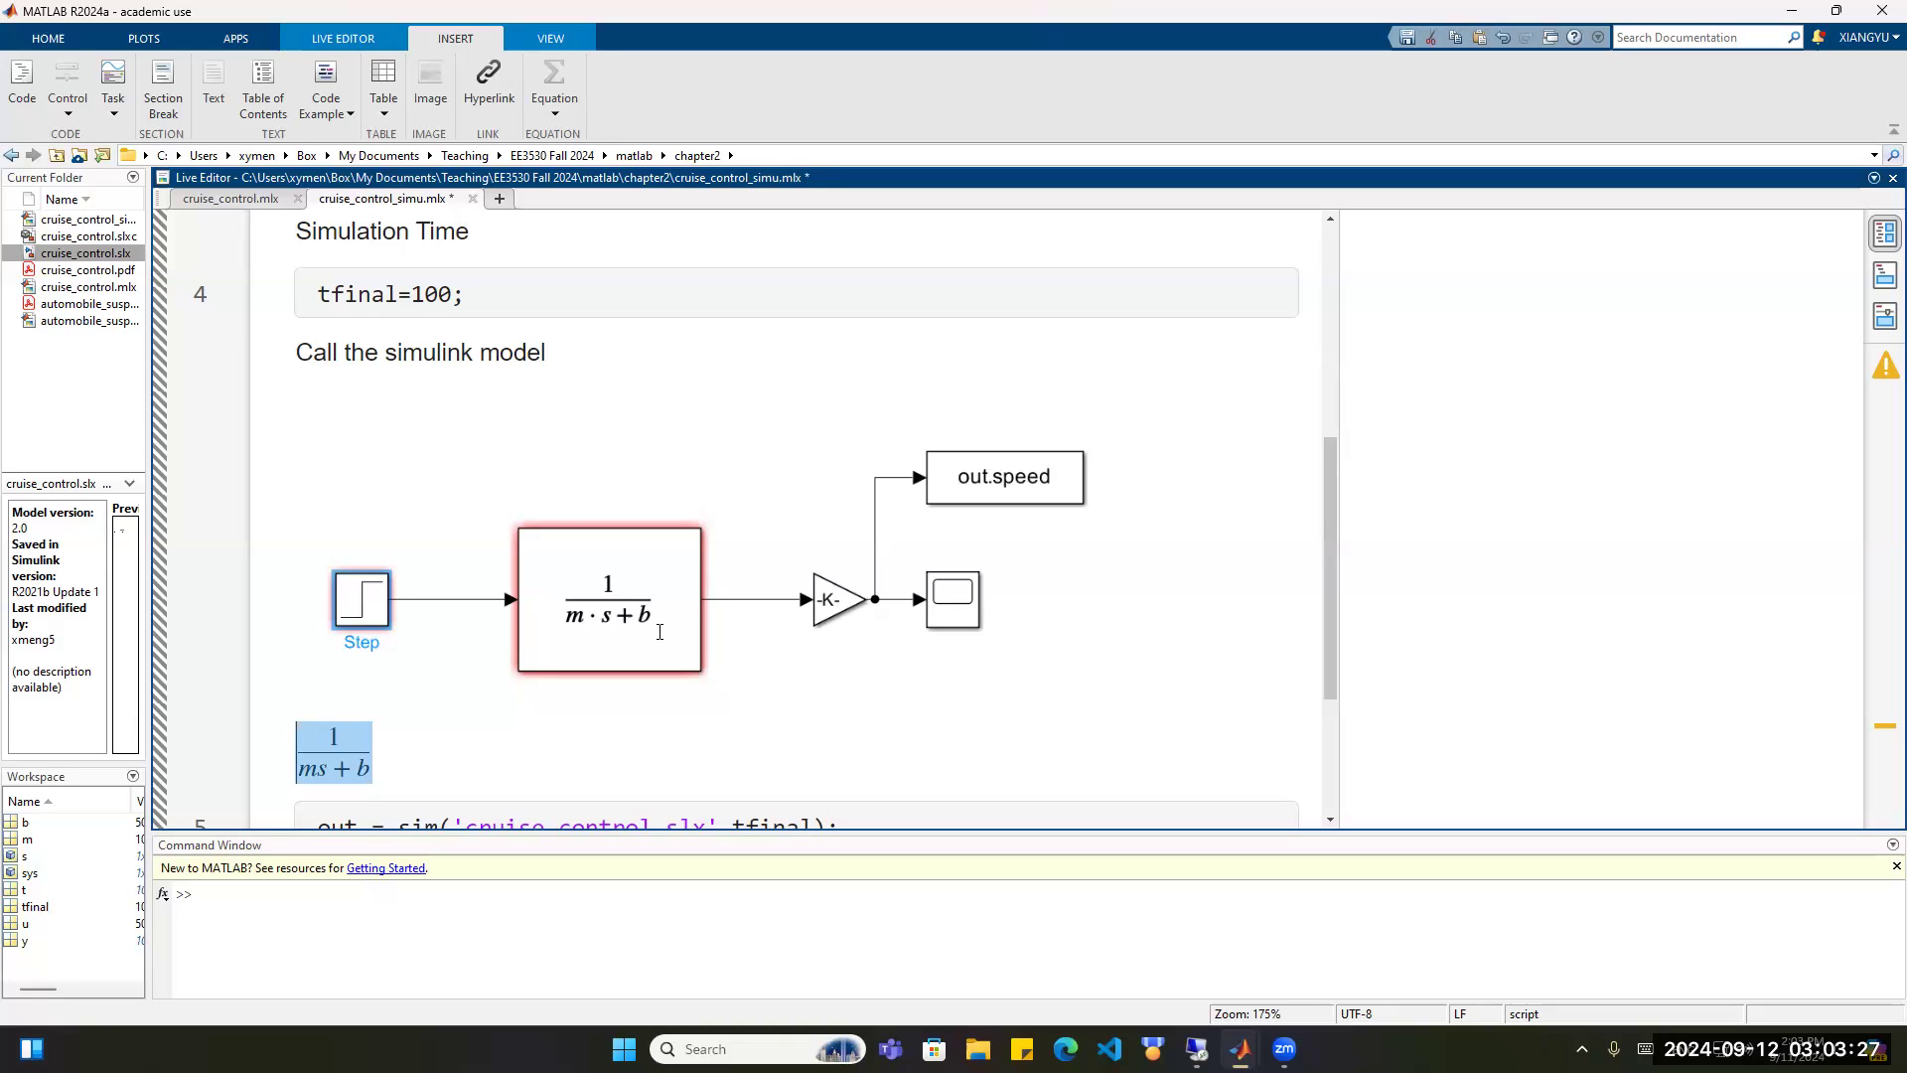
Launch Simulink to bring up its start page with the new model templates.
scroll(659, 632, down, 3)
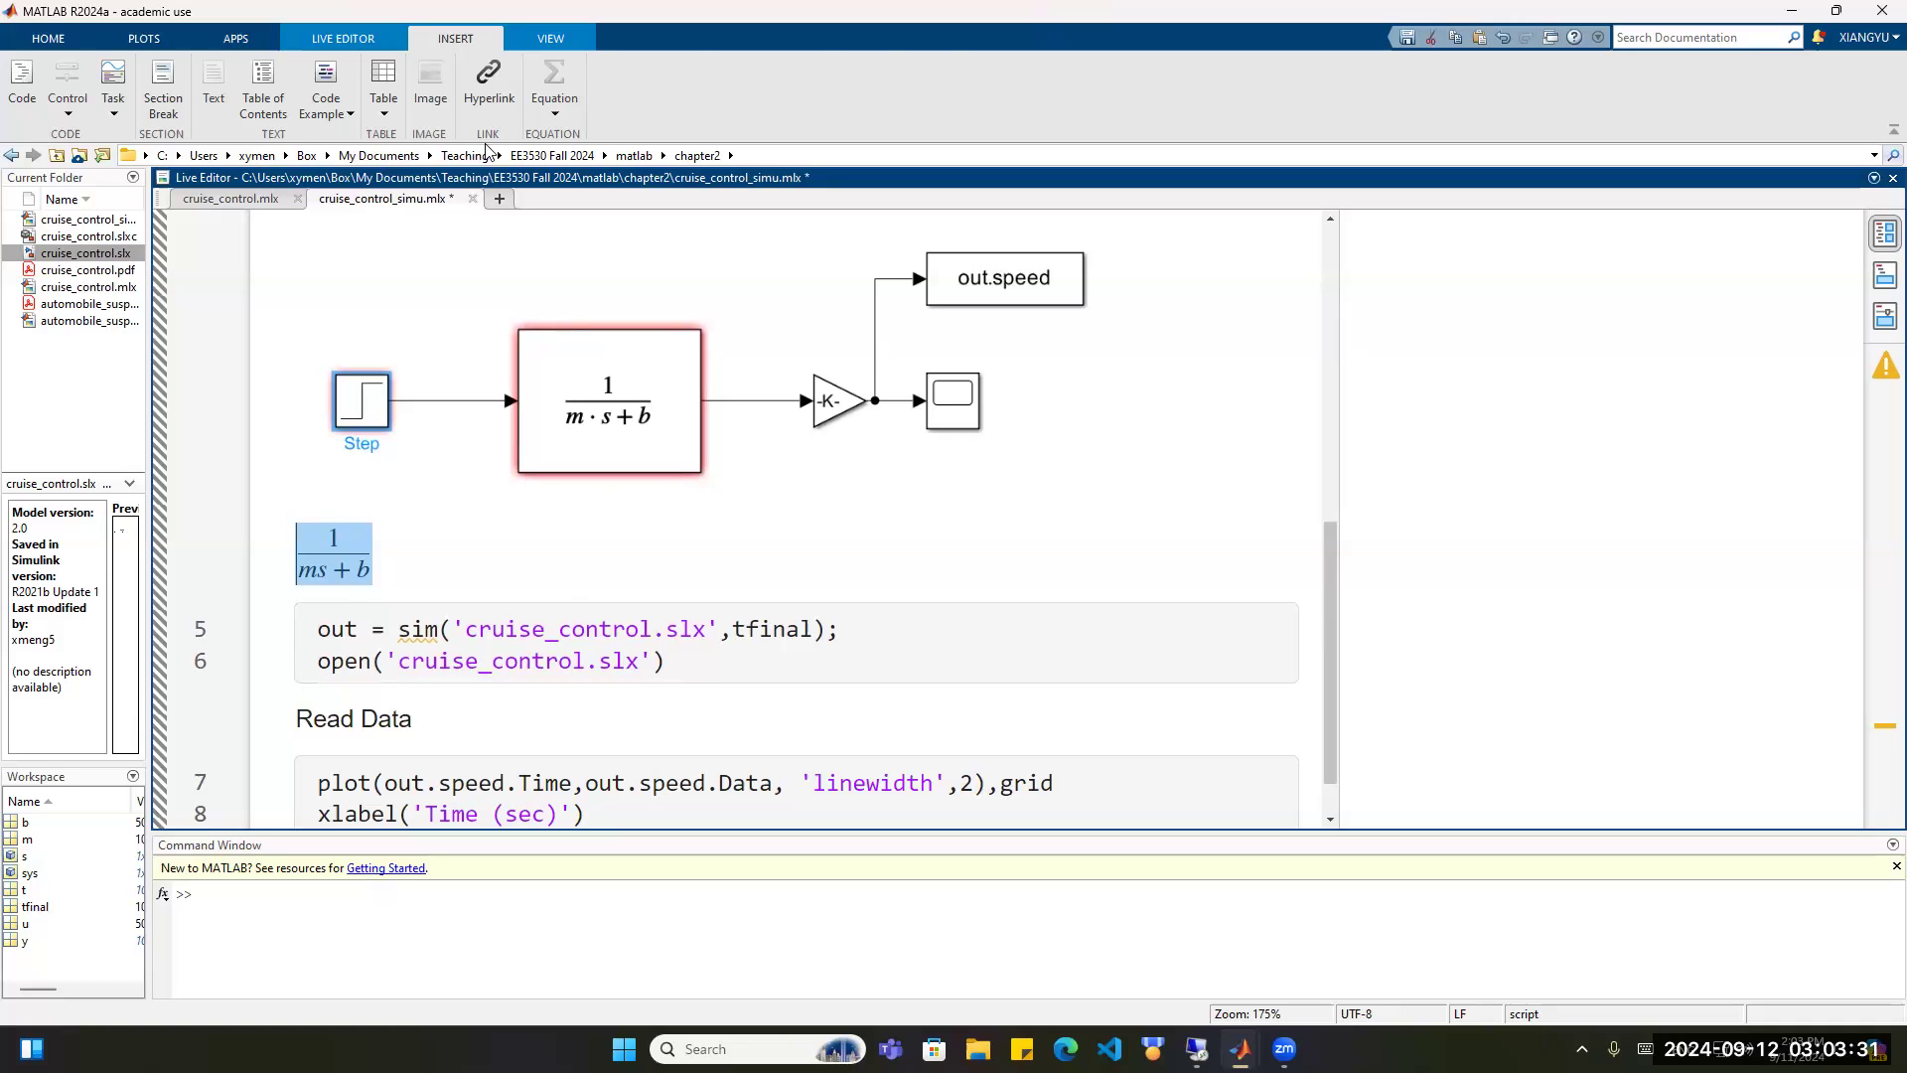
click(343, 38)
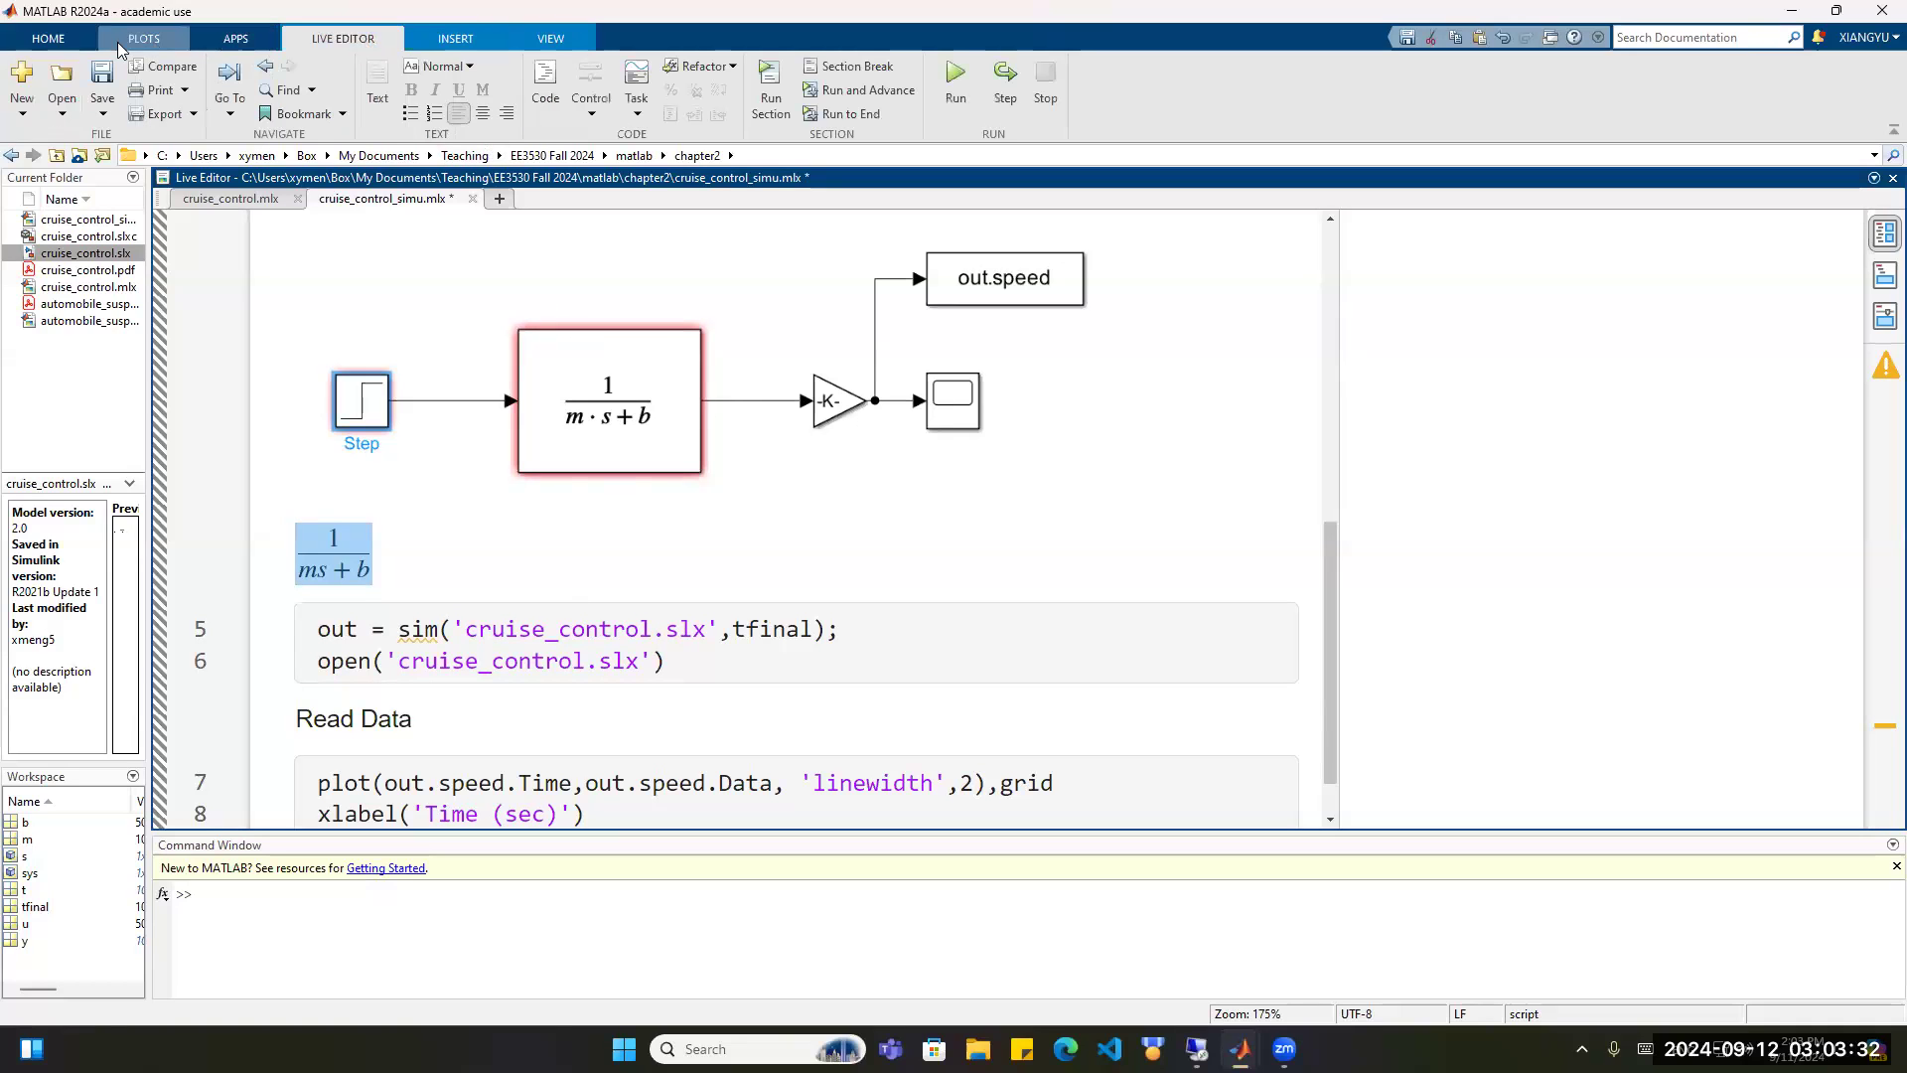
click(57, 40)
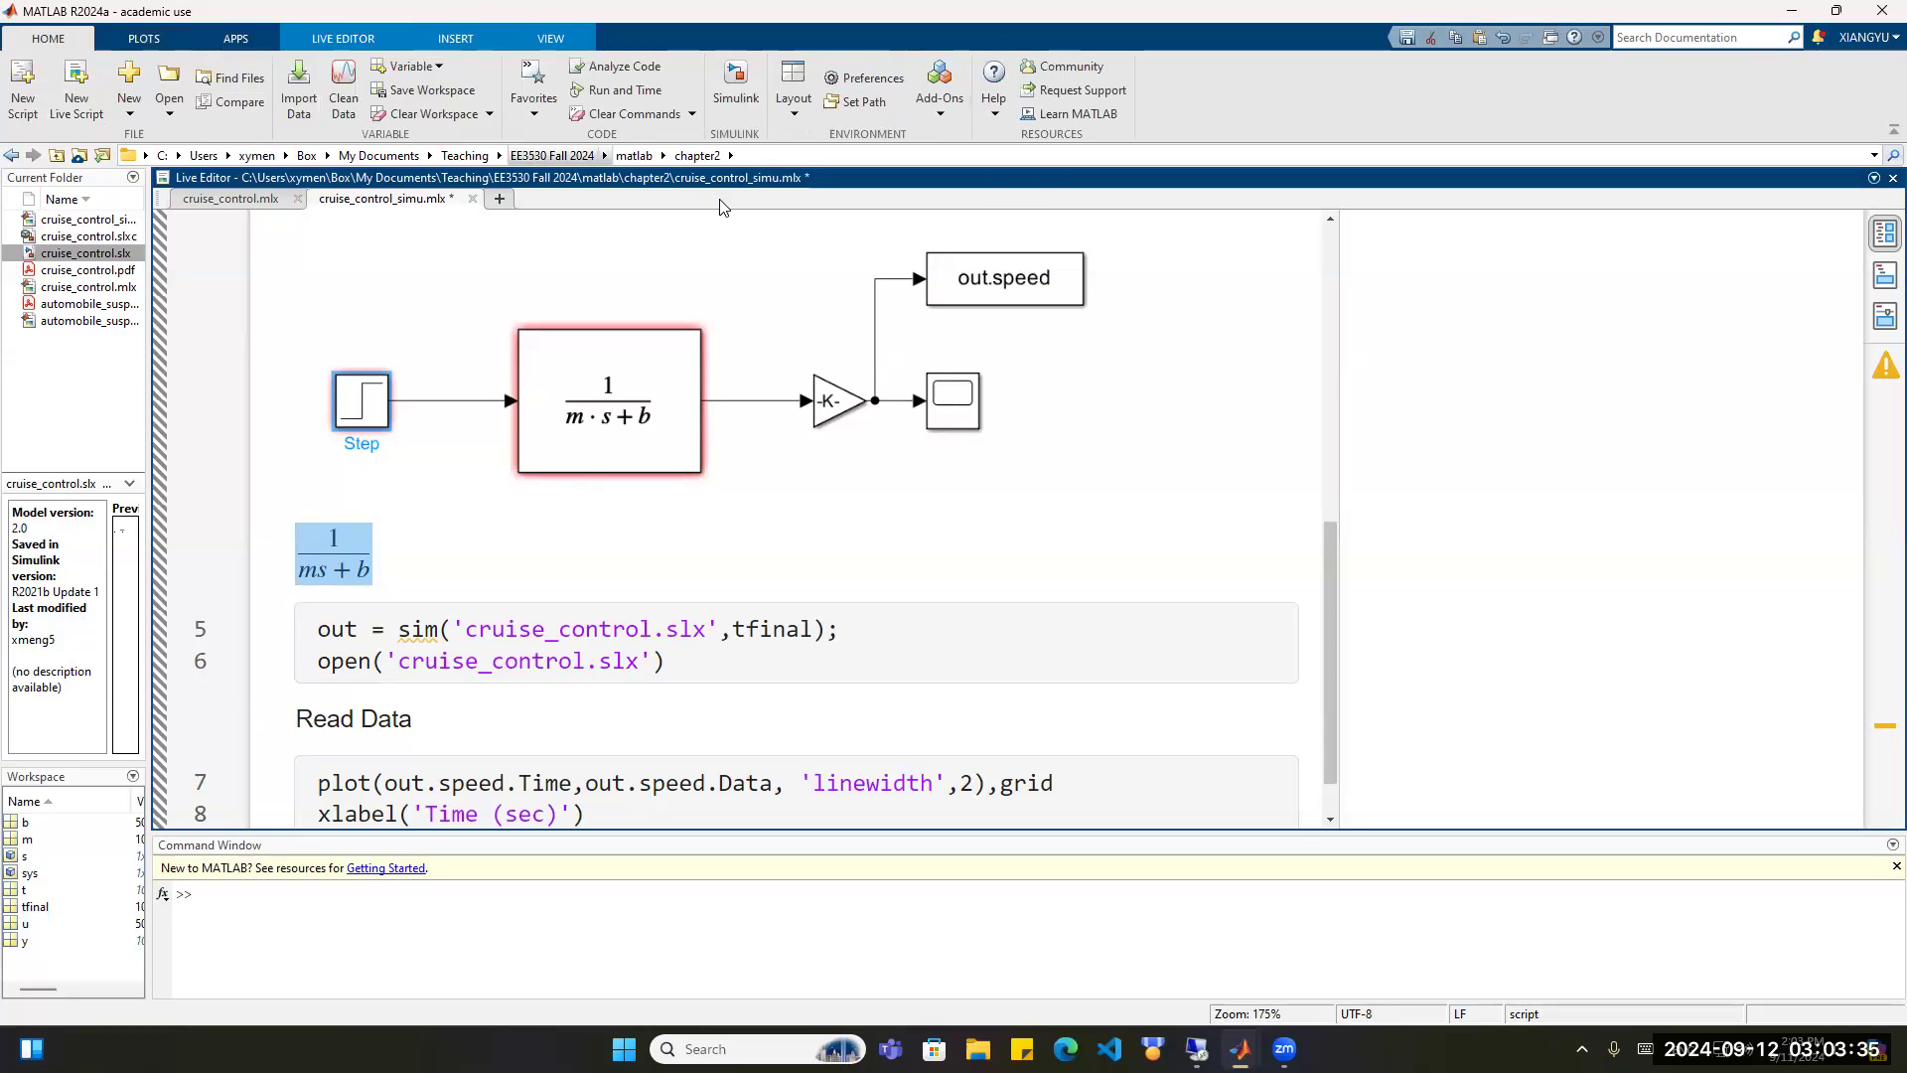
click(724, 67)
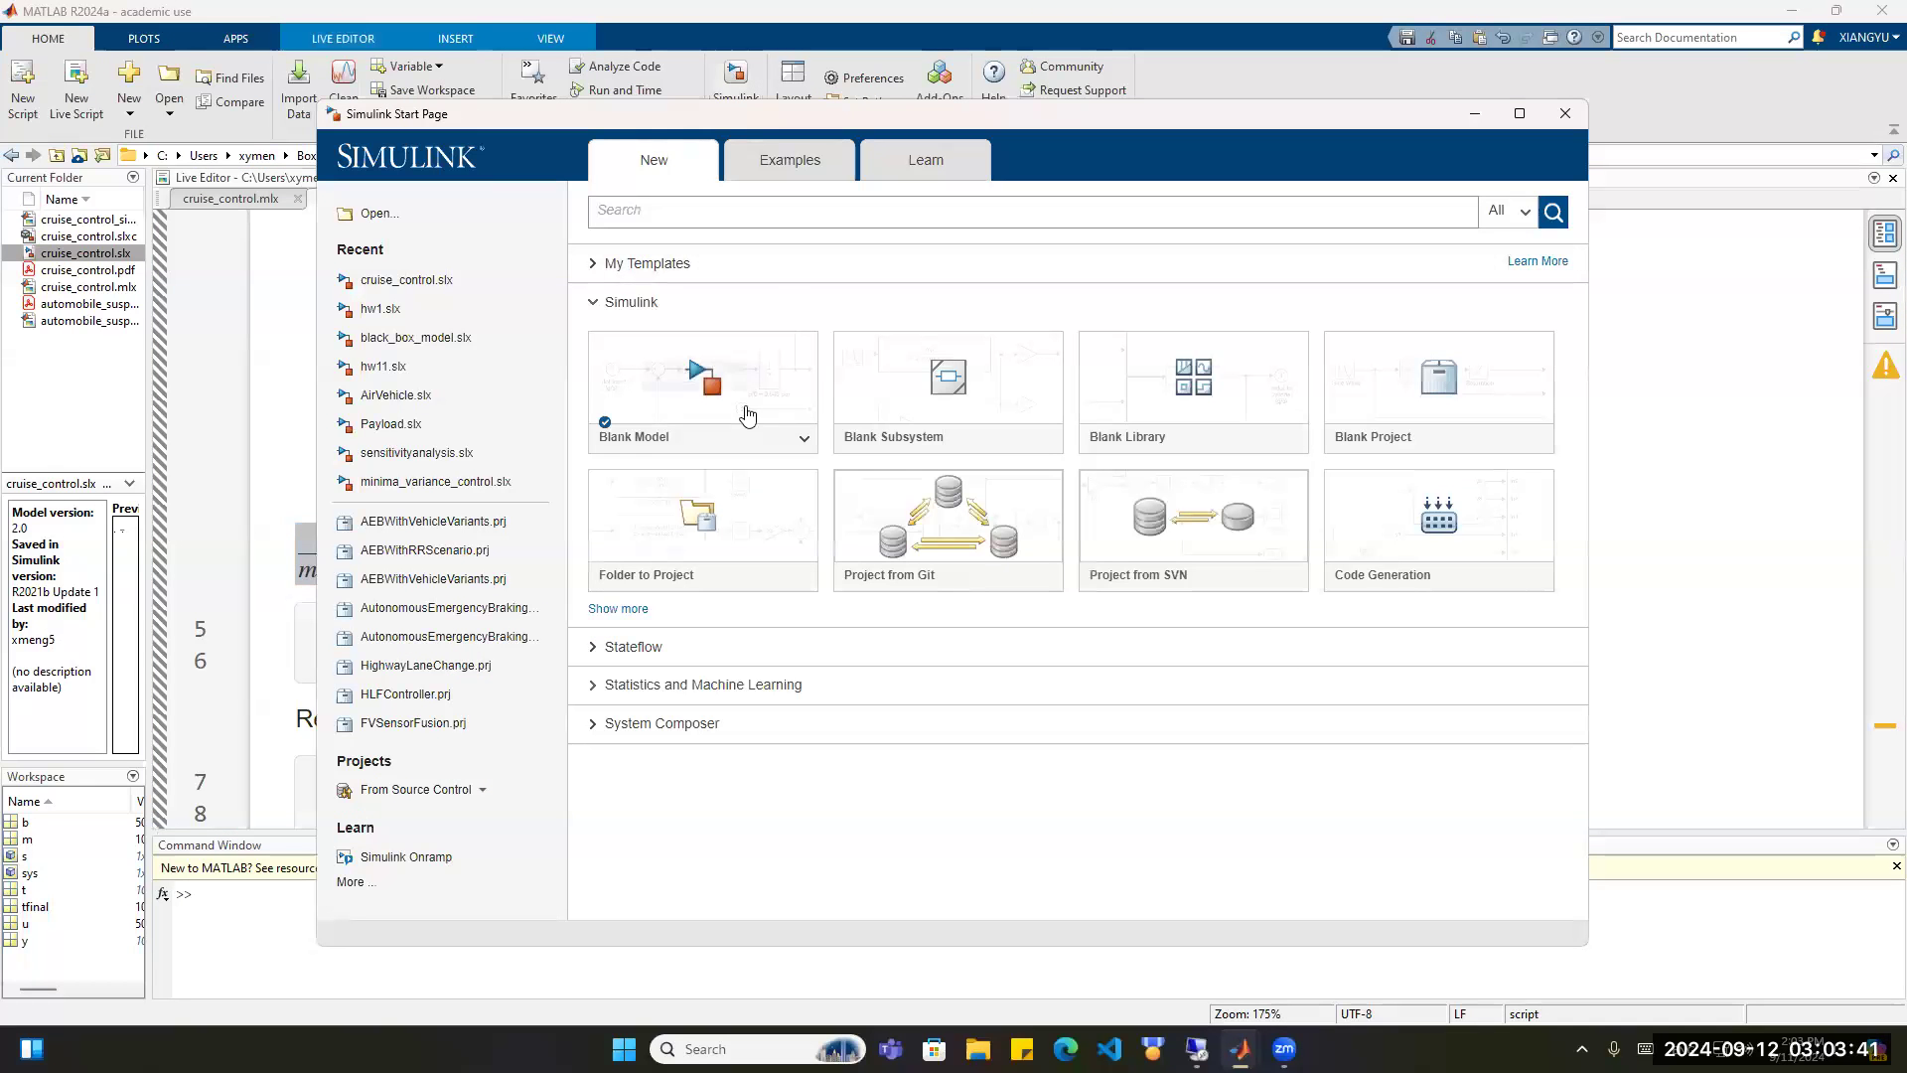
Create a blank Simulink model and add a Transfer Fcn block found by searching for Transfer.
mouse_move(700, 387)
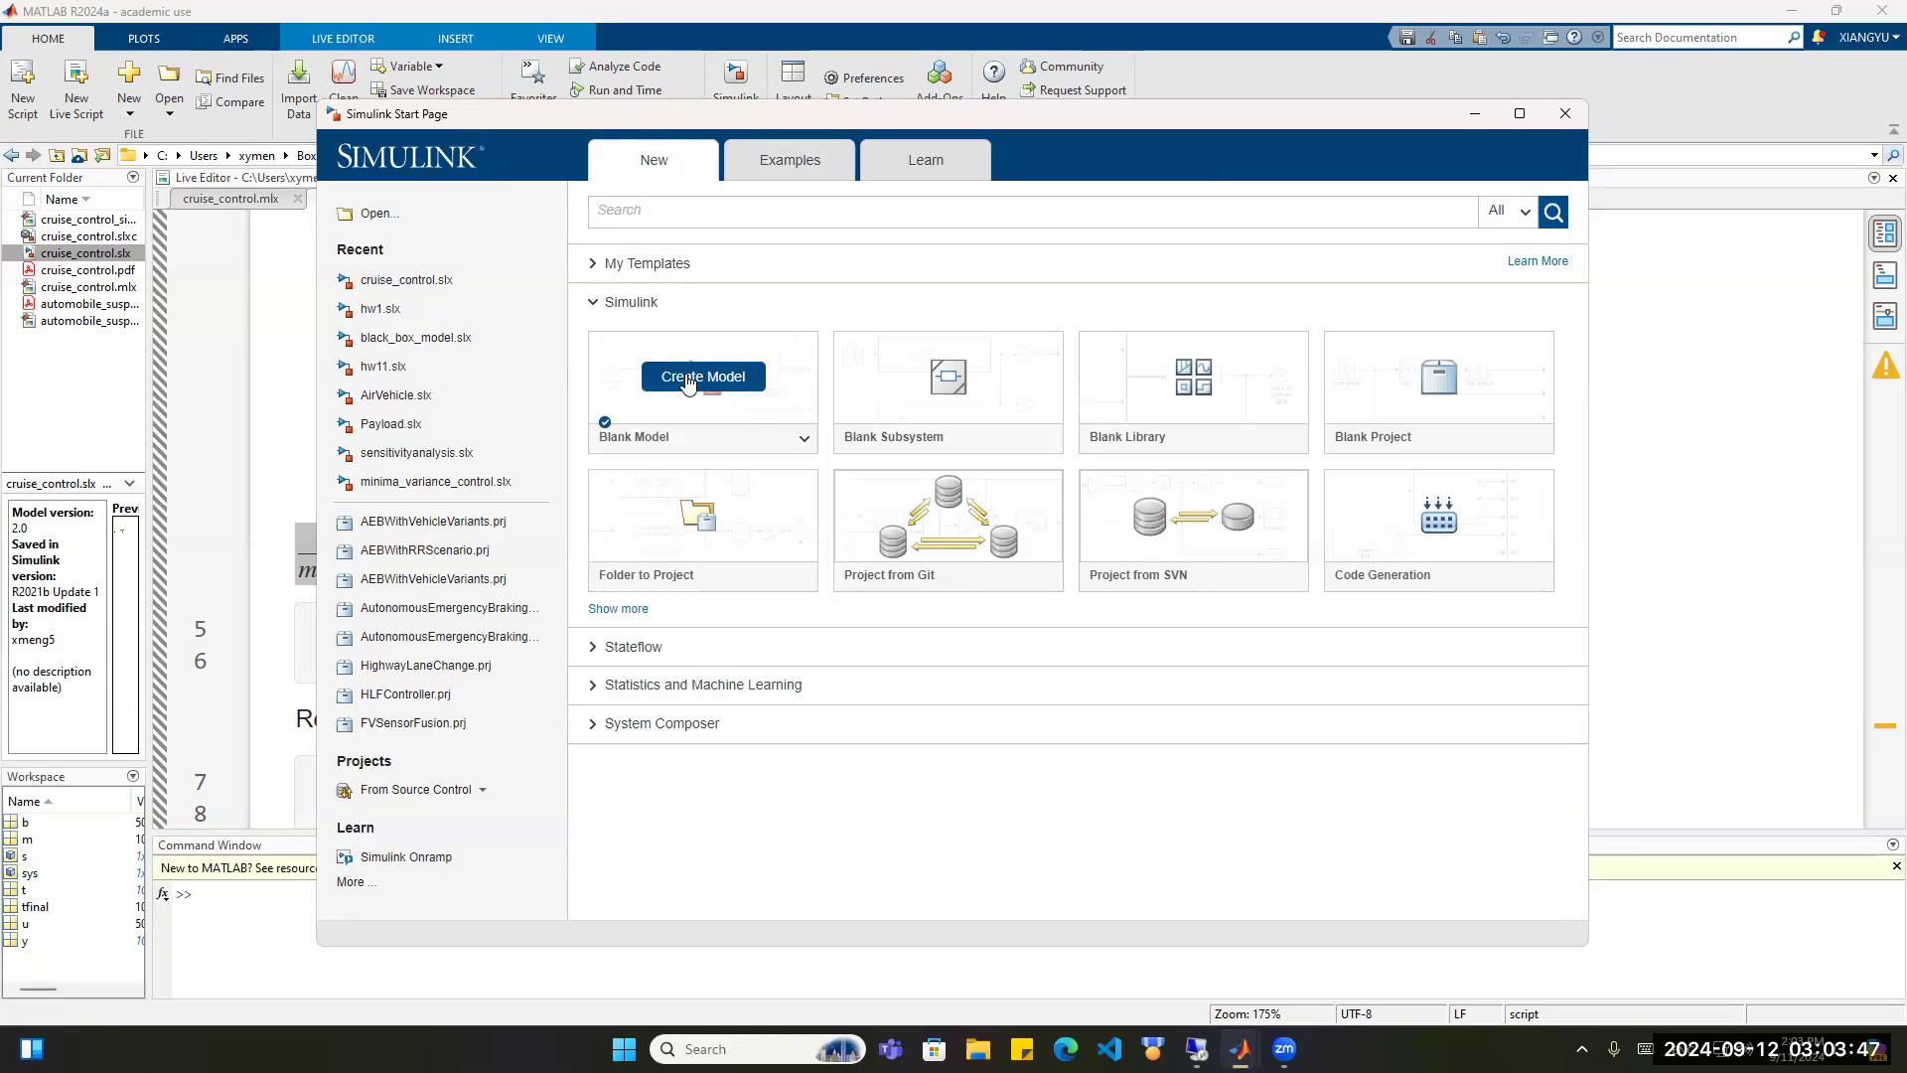
click(687, 378)
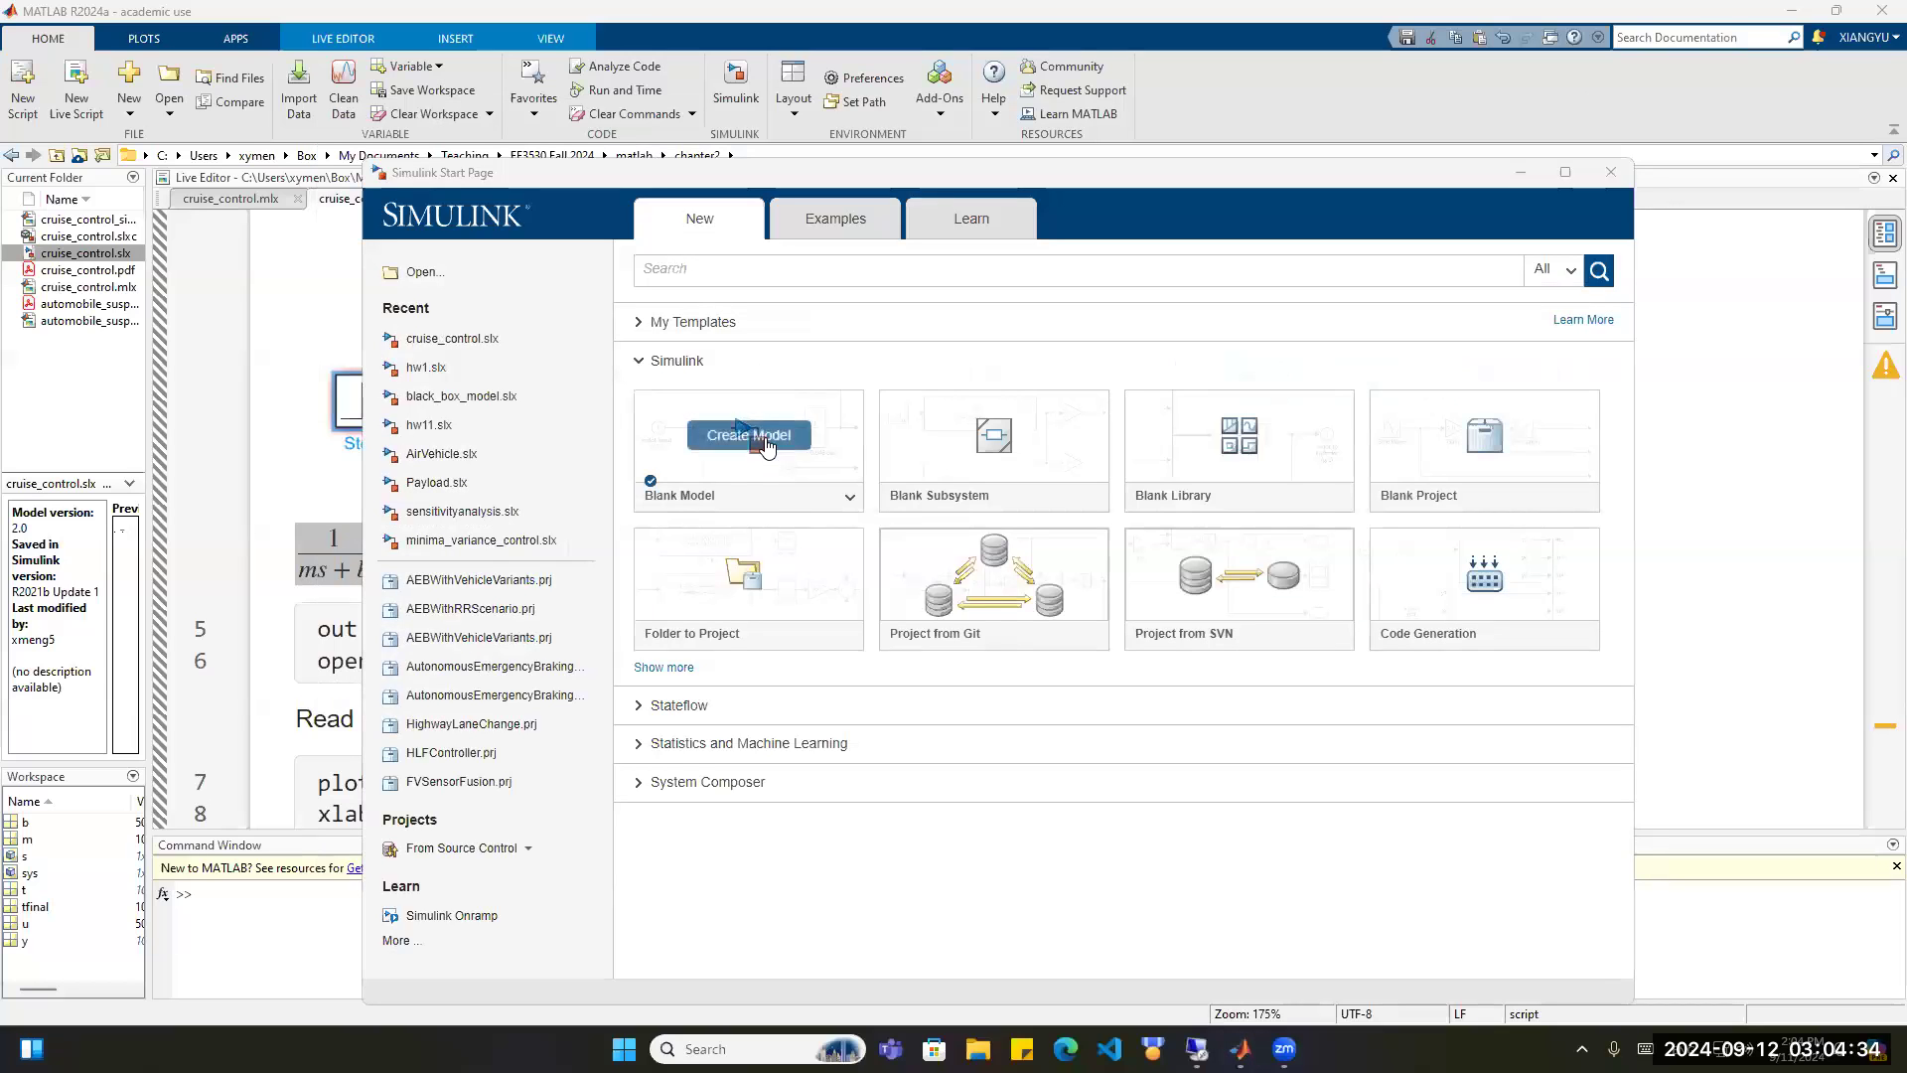
click(765, 439)
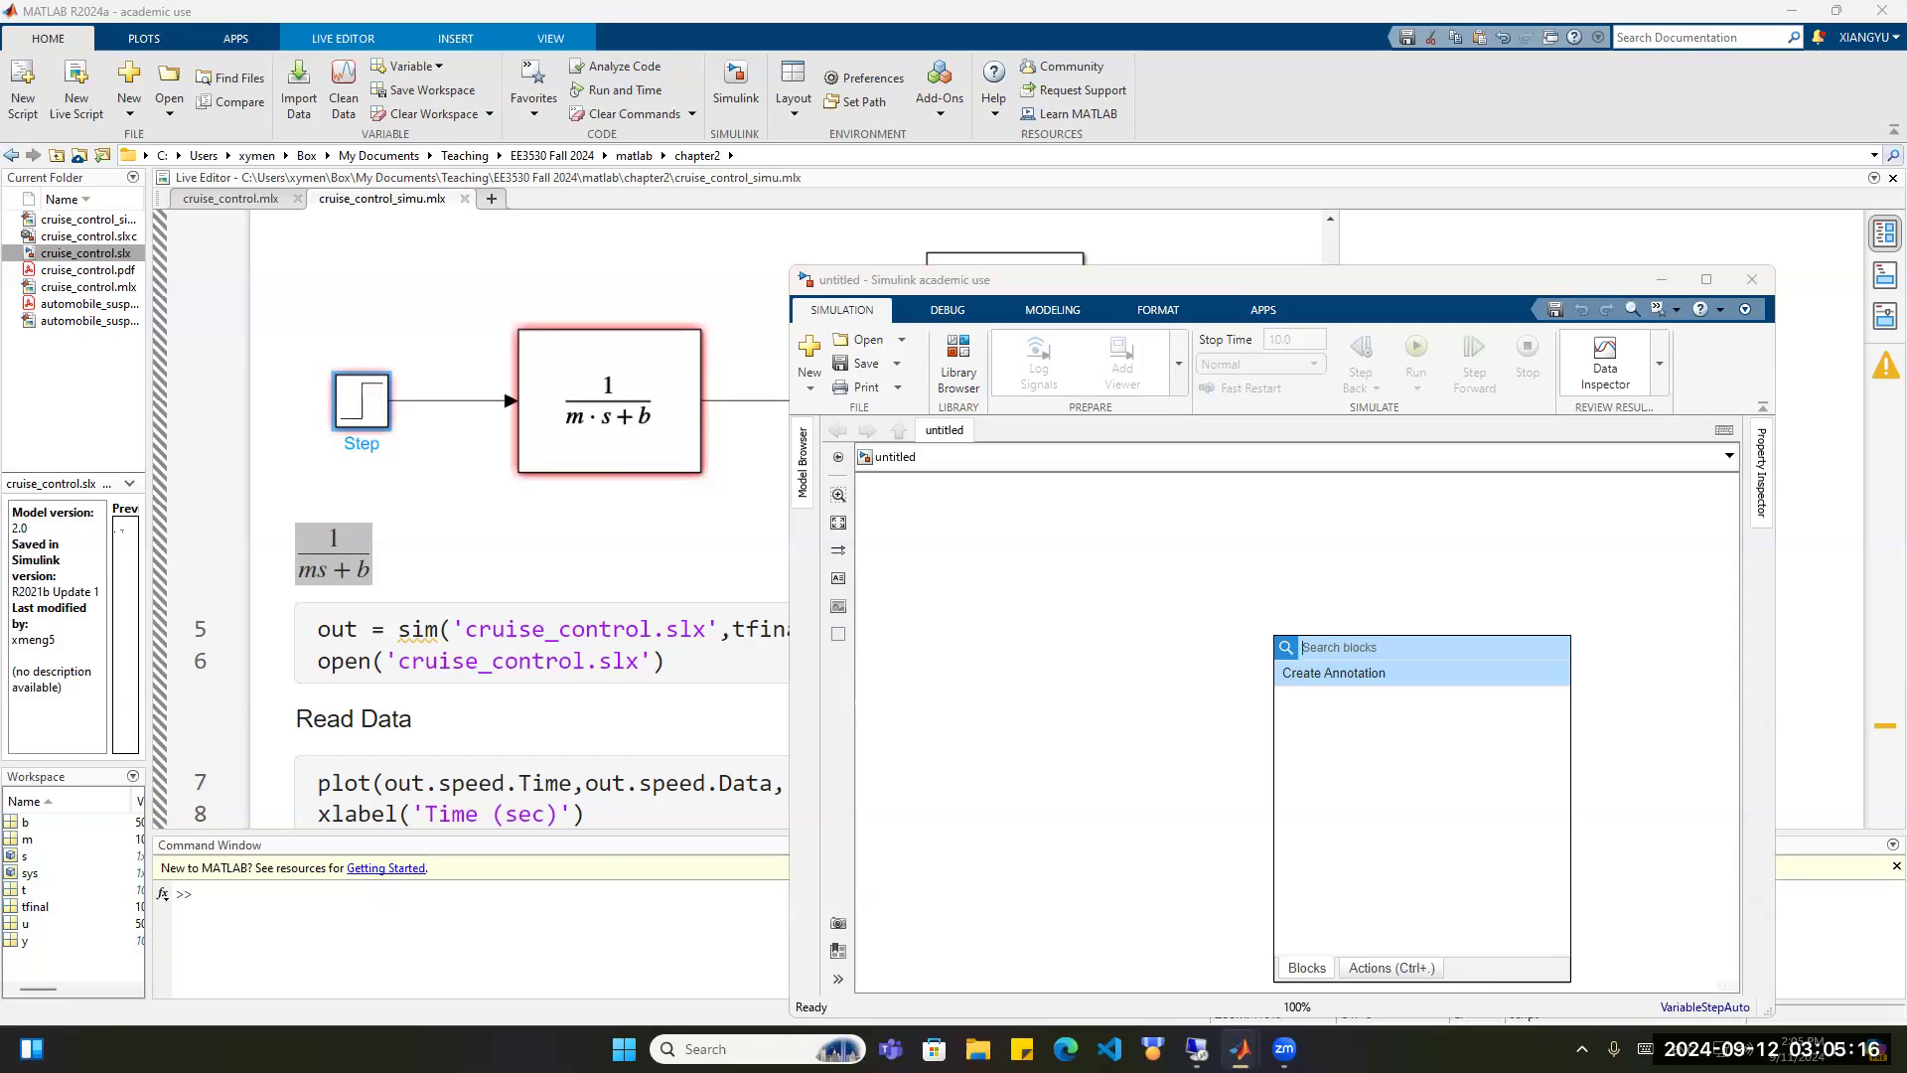
text(Tra)
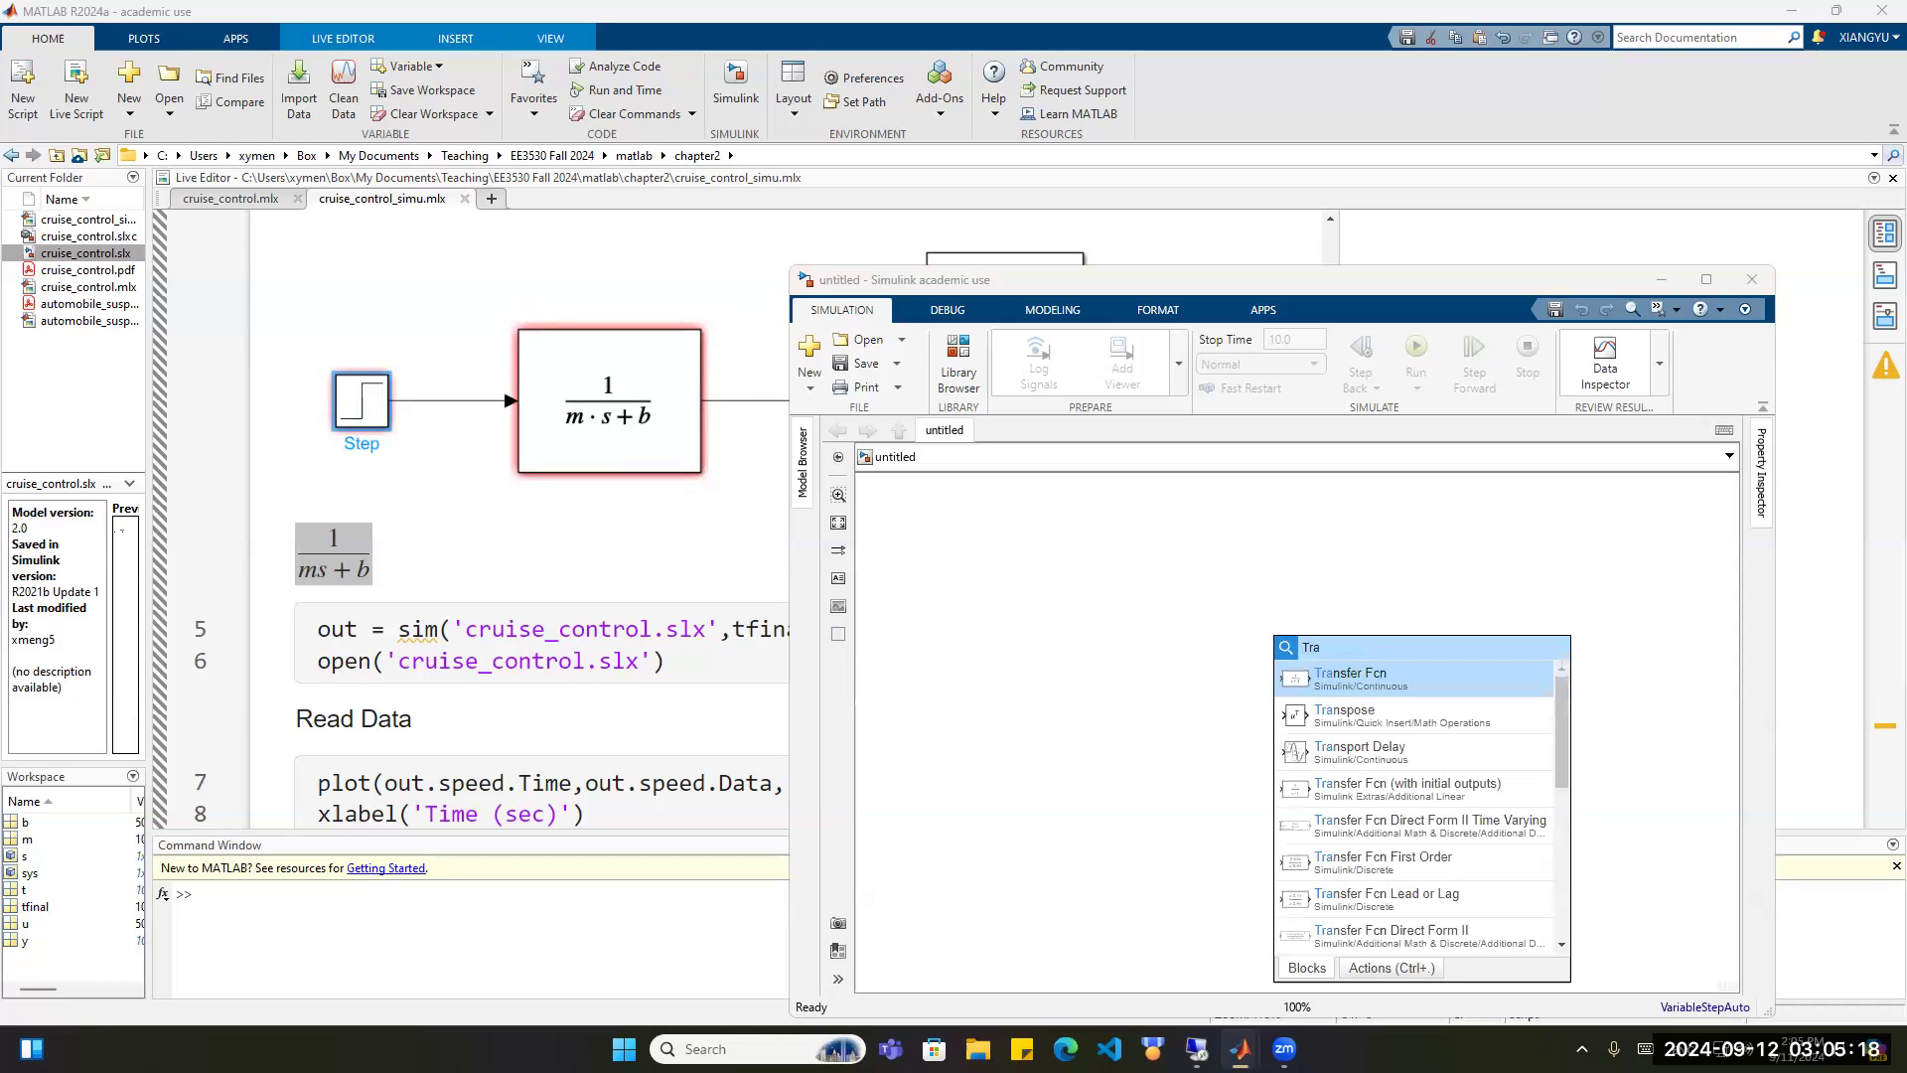
text(nsfer)
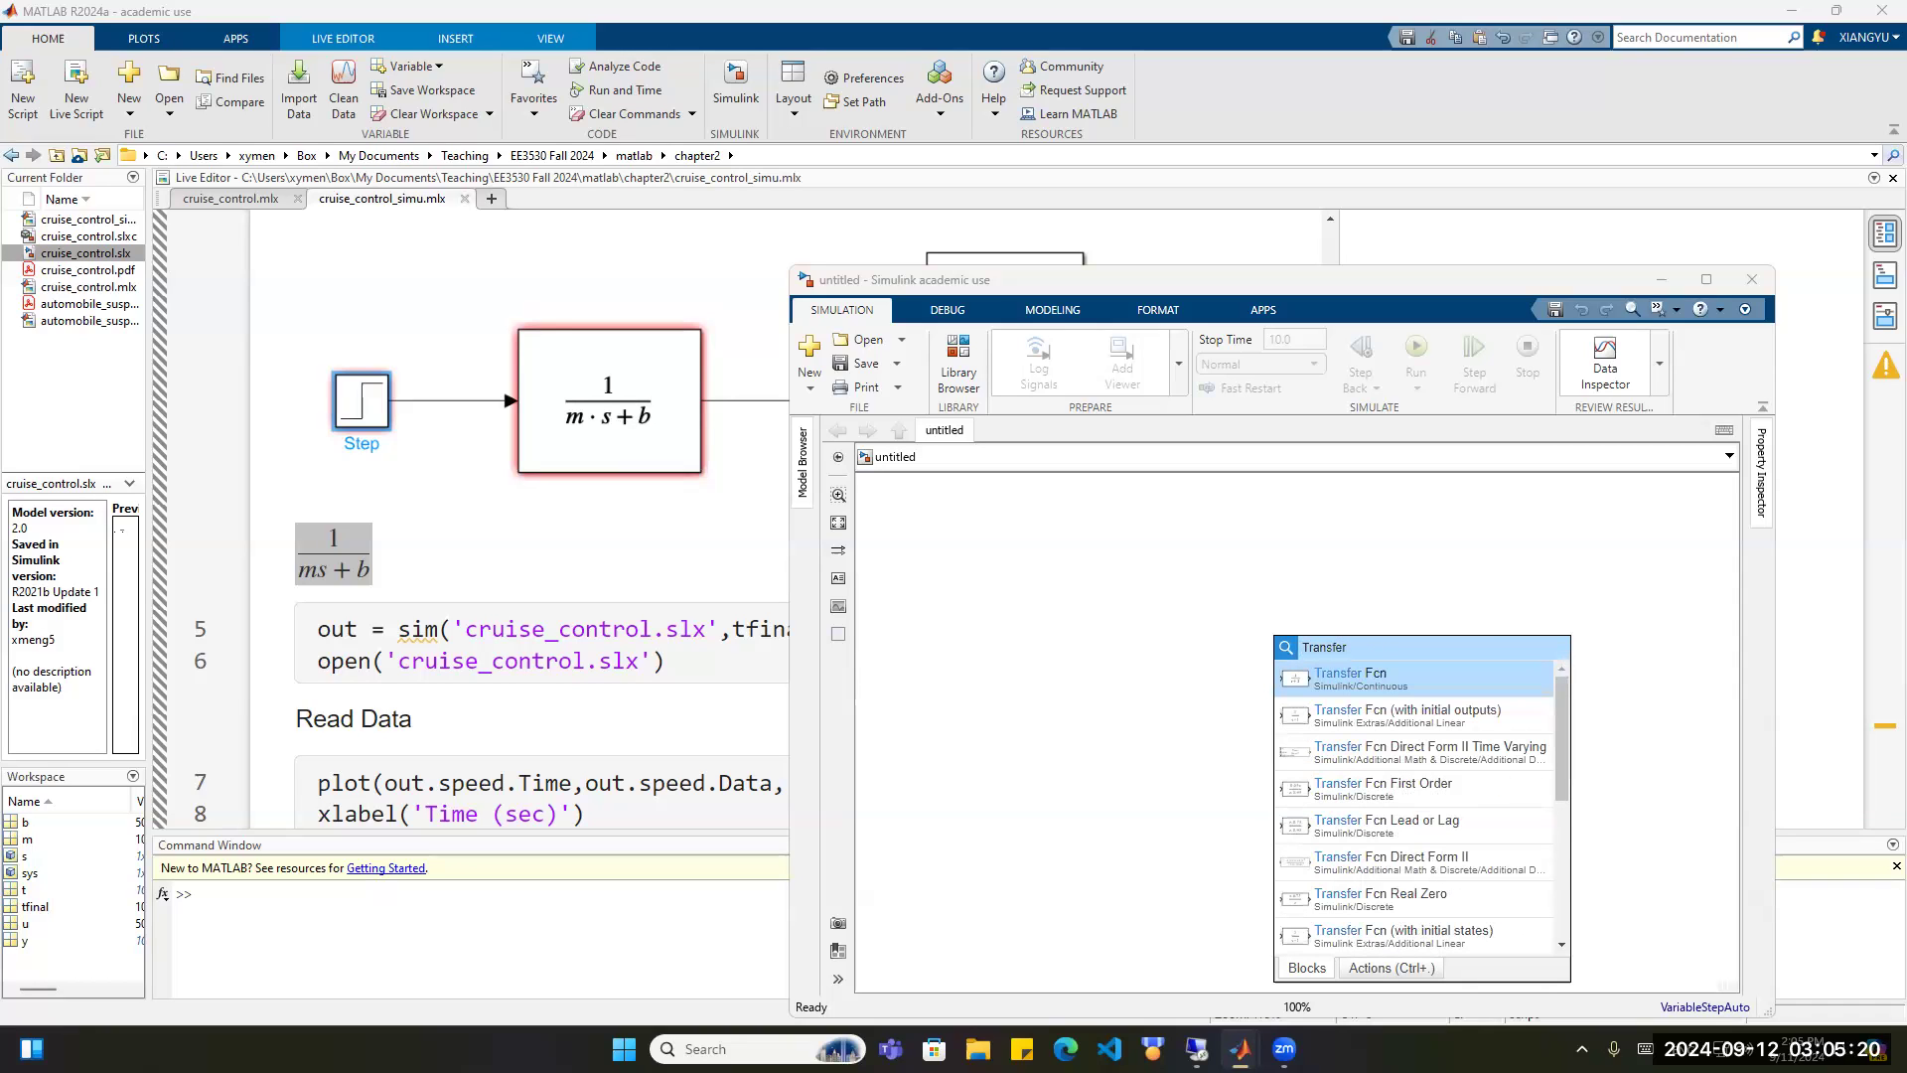
click(1352, 678)
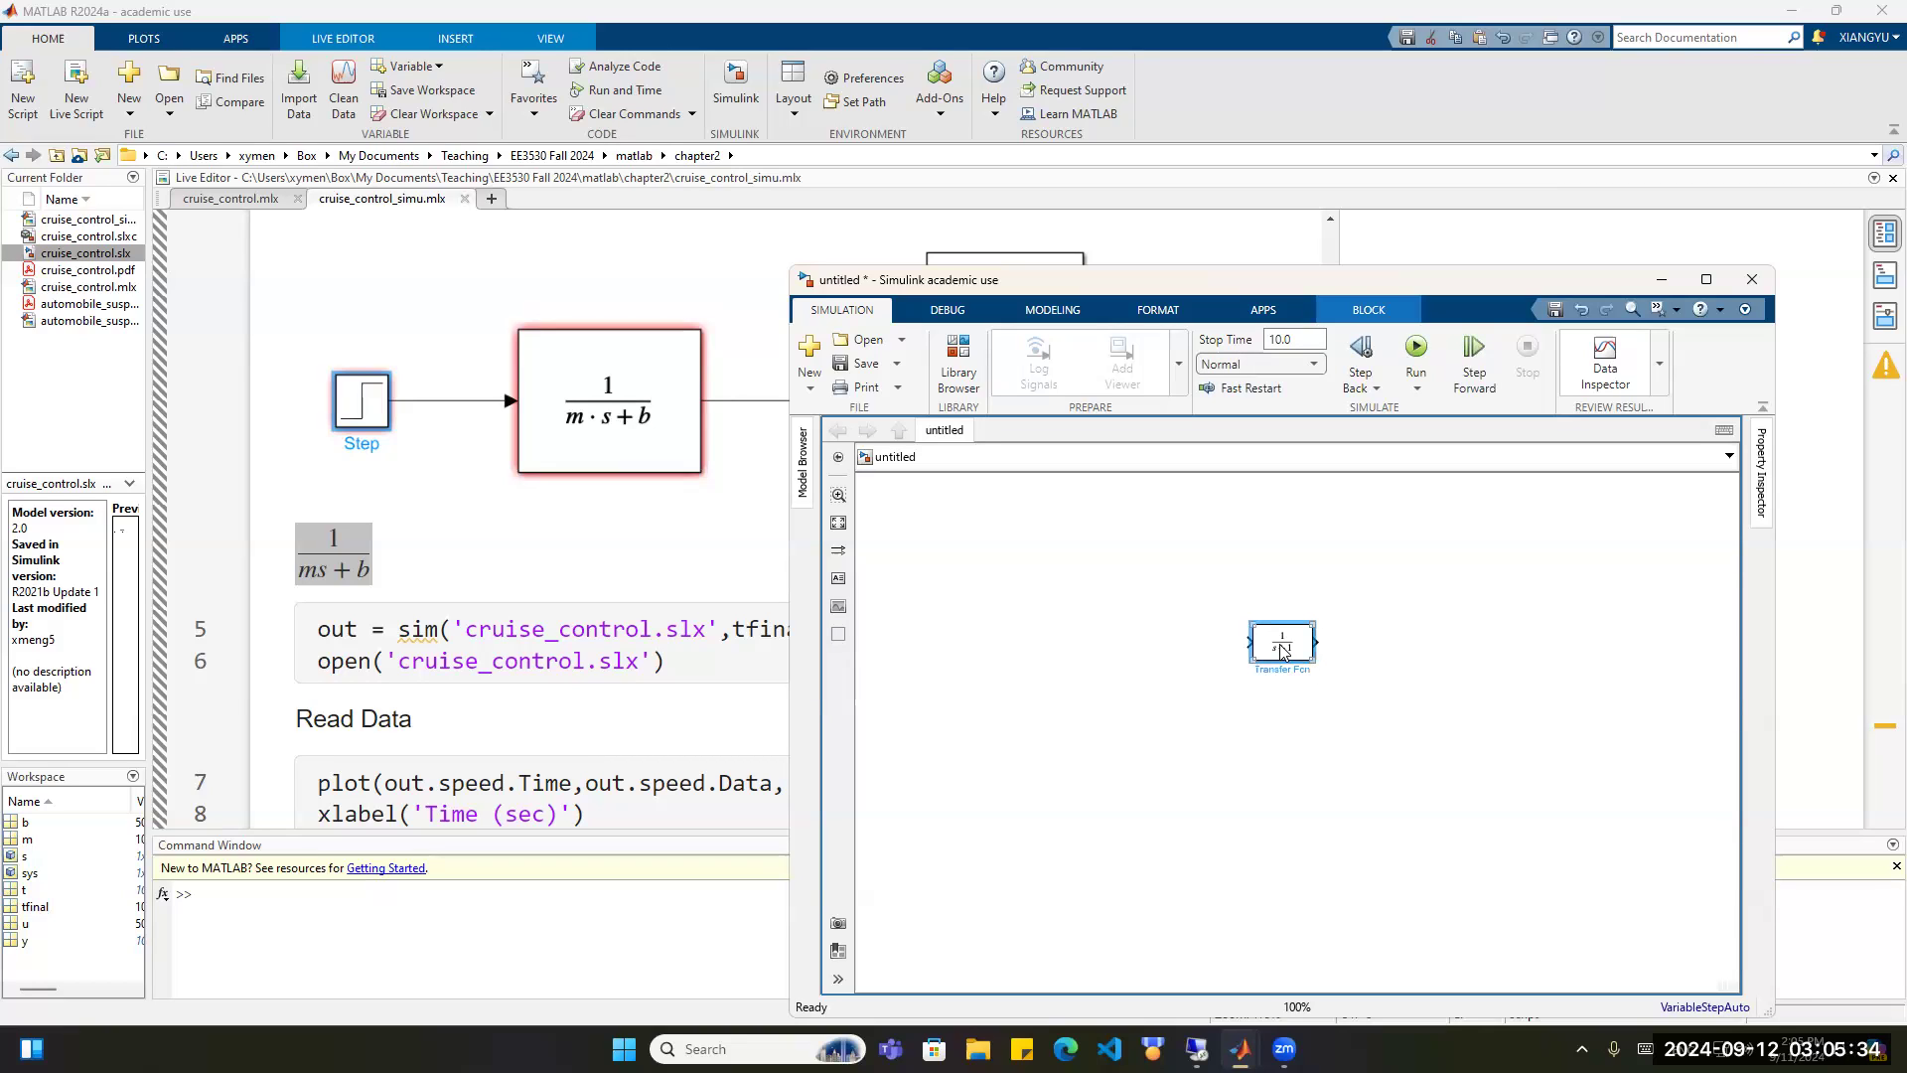
Set the Transfer Fcn block's denominator coefficients to [m b], keep the numerator at [1], and apply the parameters.
double_click(1281, 651)
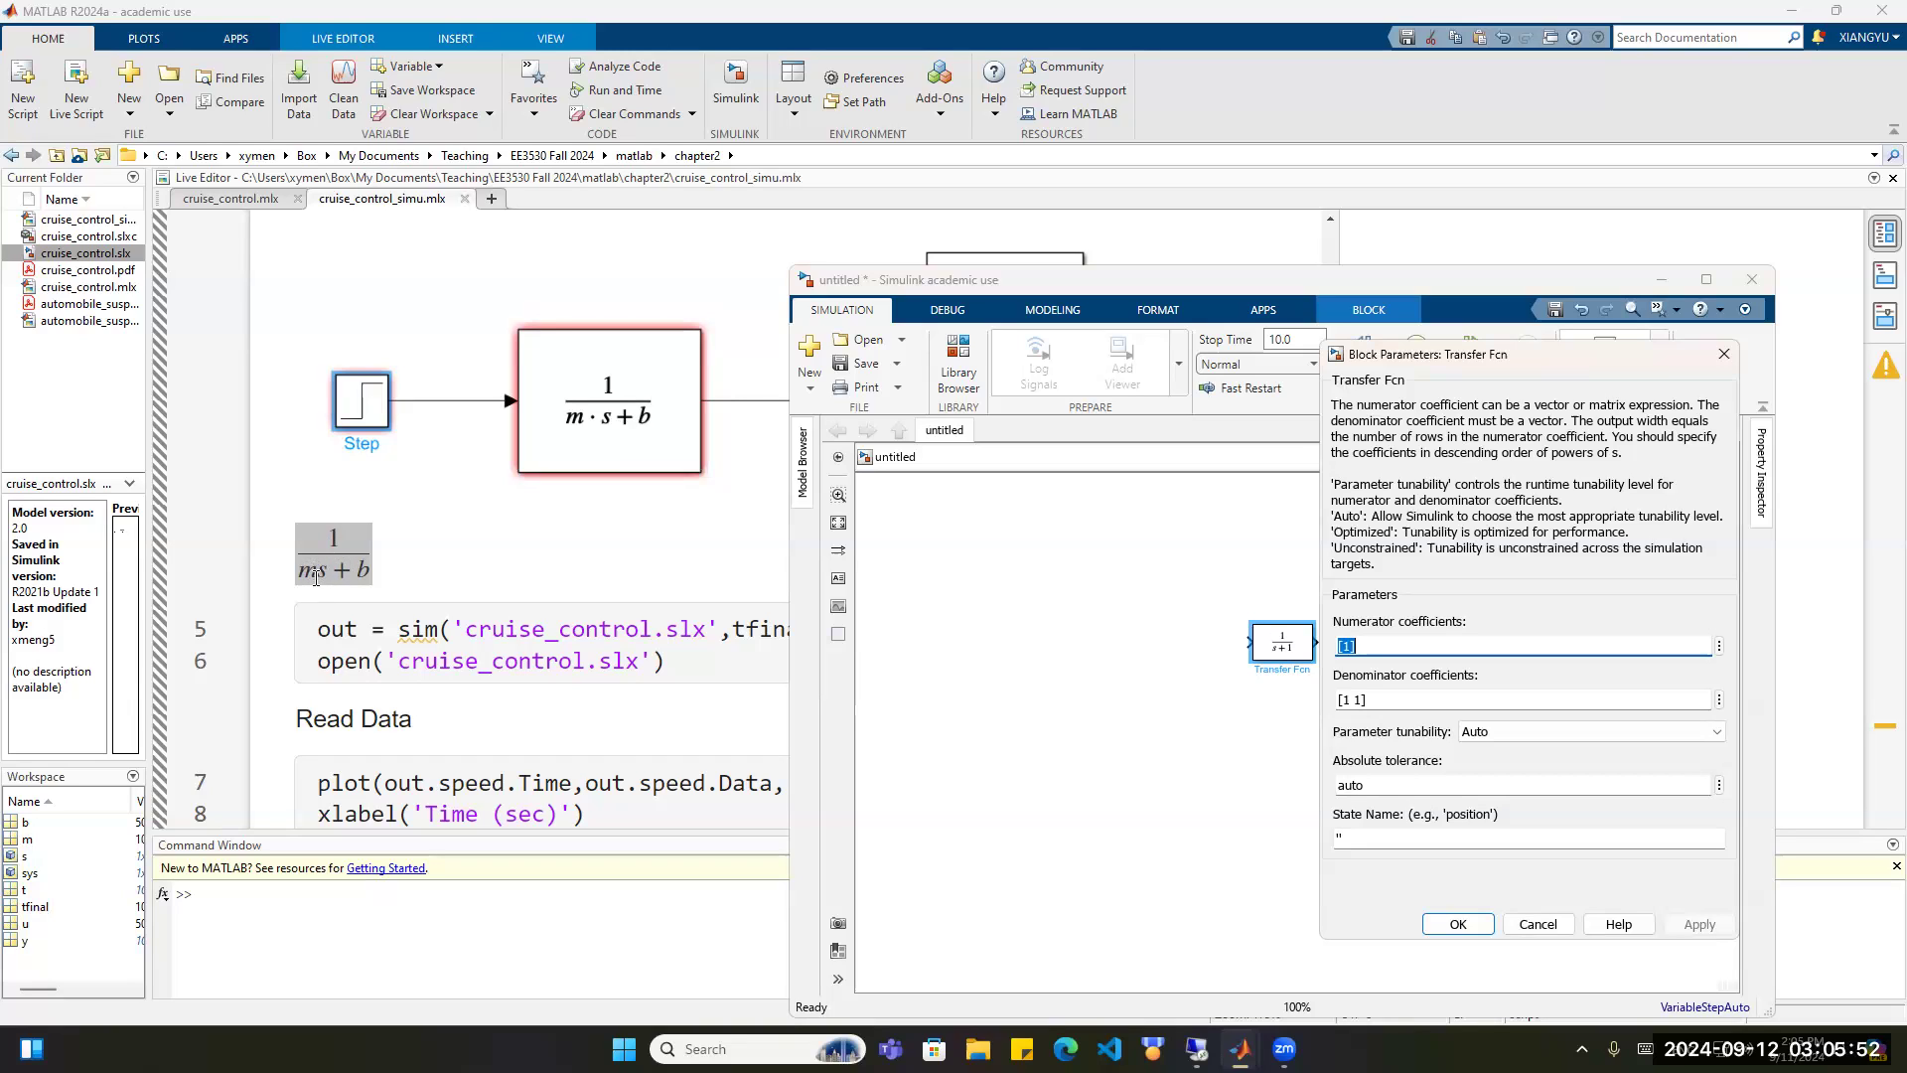
click(1370, 648)
click(1348, 705)
key(BackSpace)
text(m)
click(1363, 705)
key(BackSpace)
text(b)
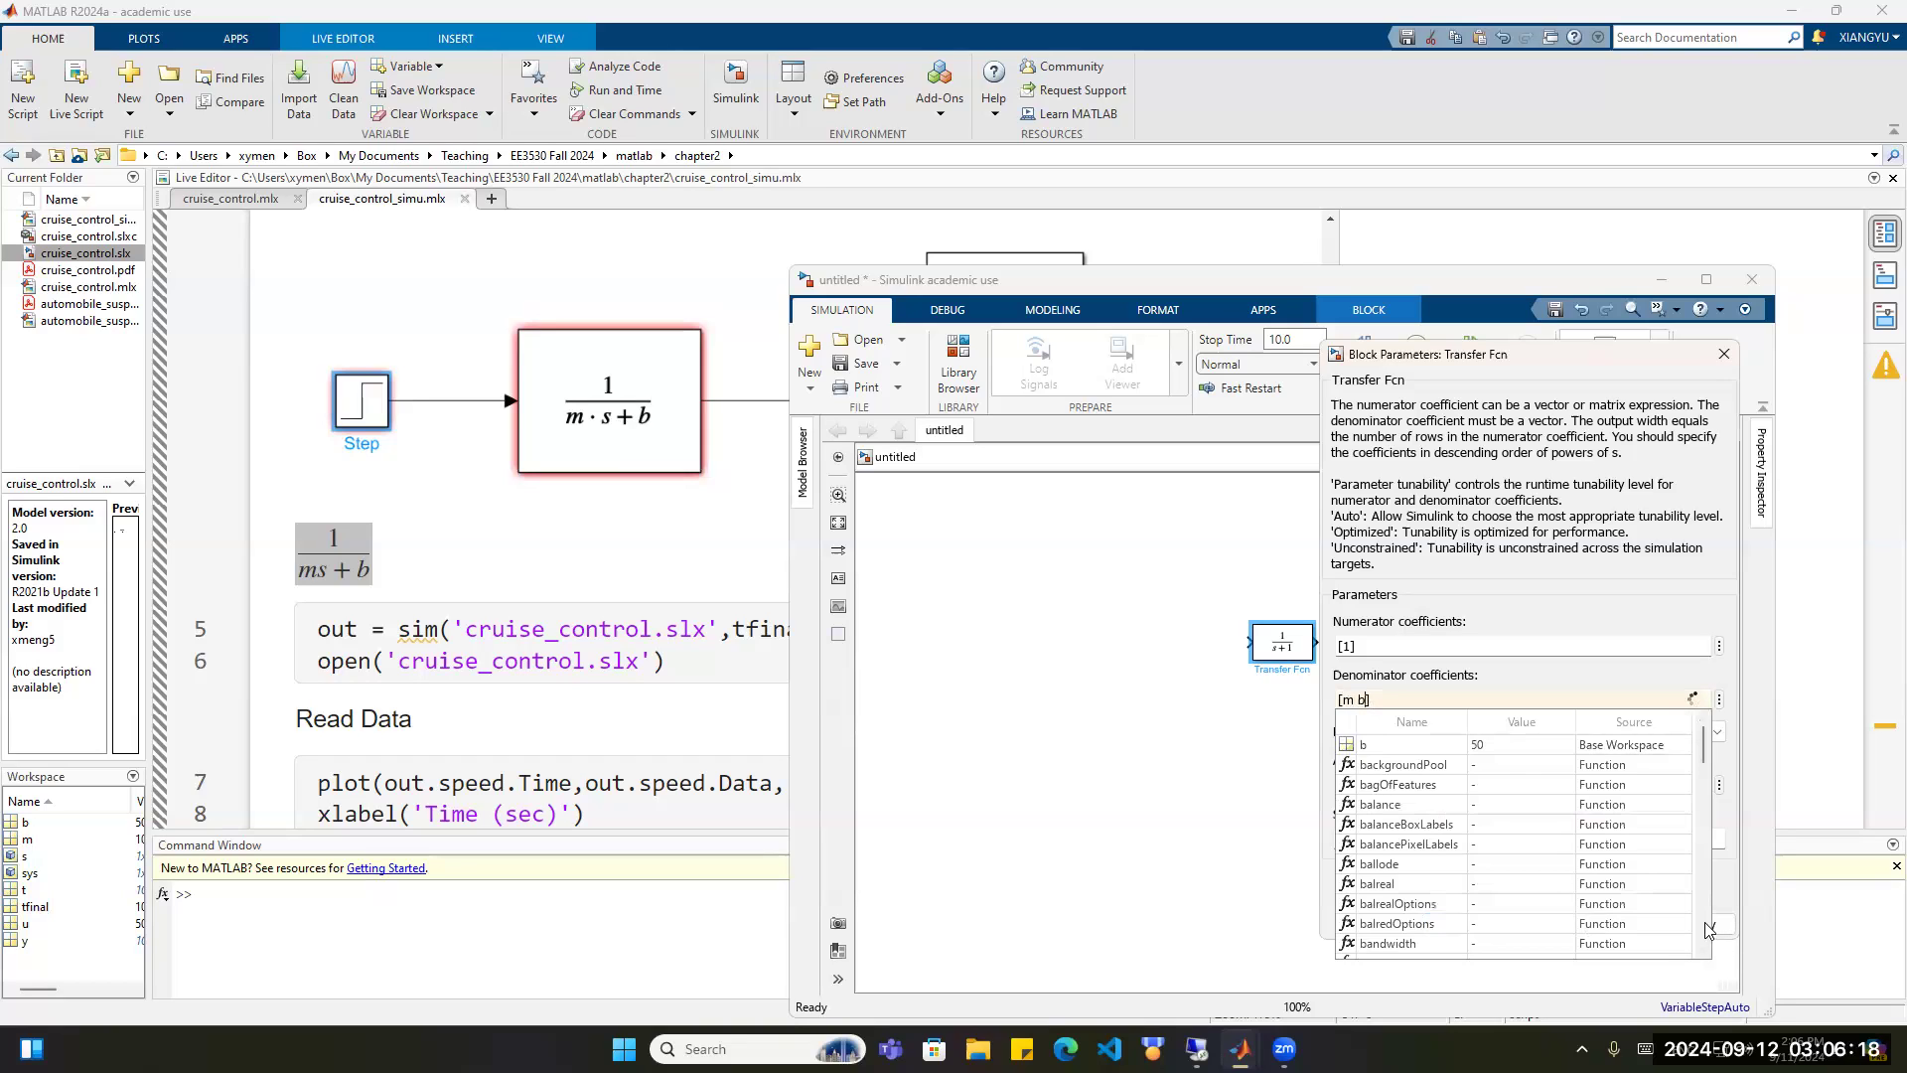
click(1732, 860)
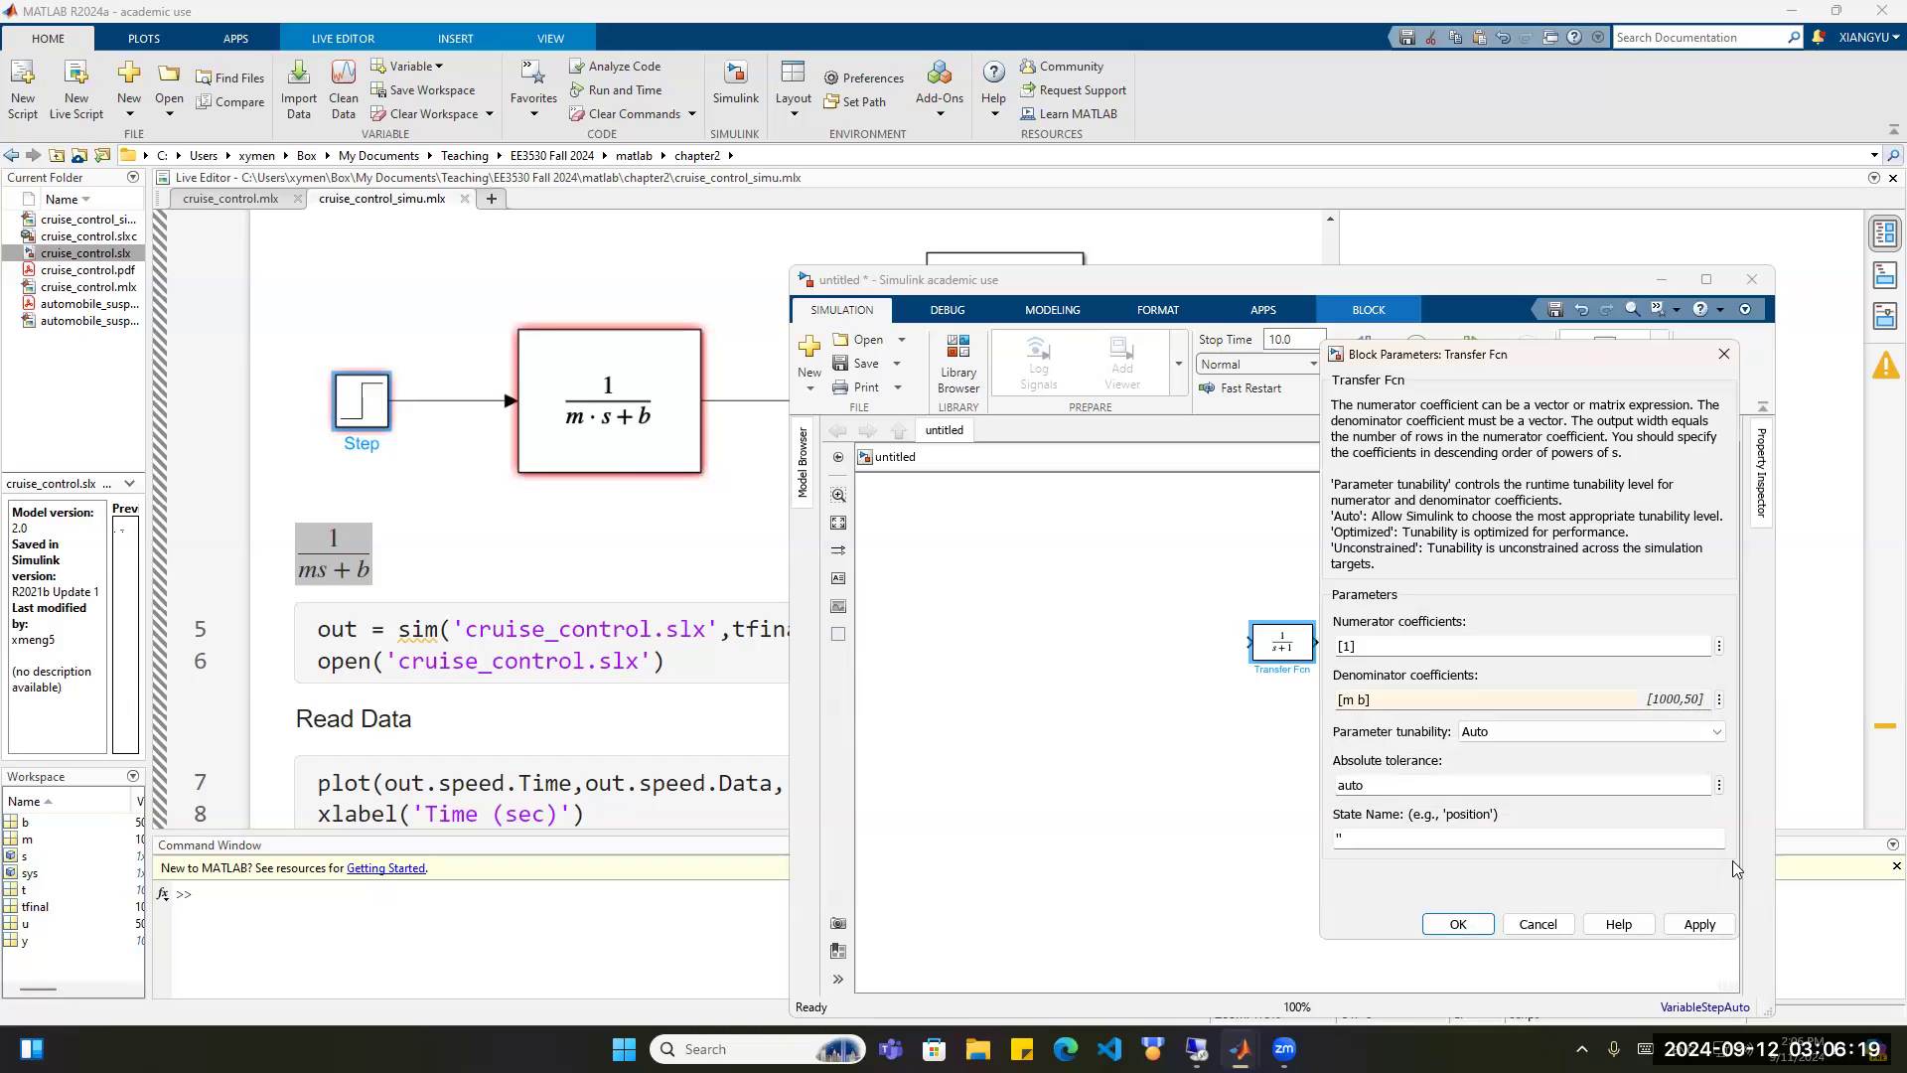
click(1710, 926)
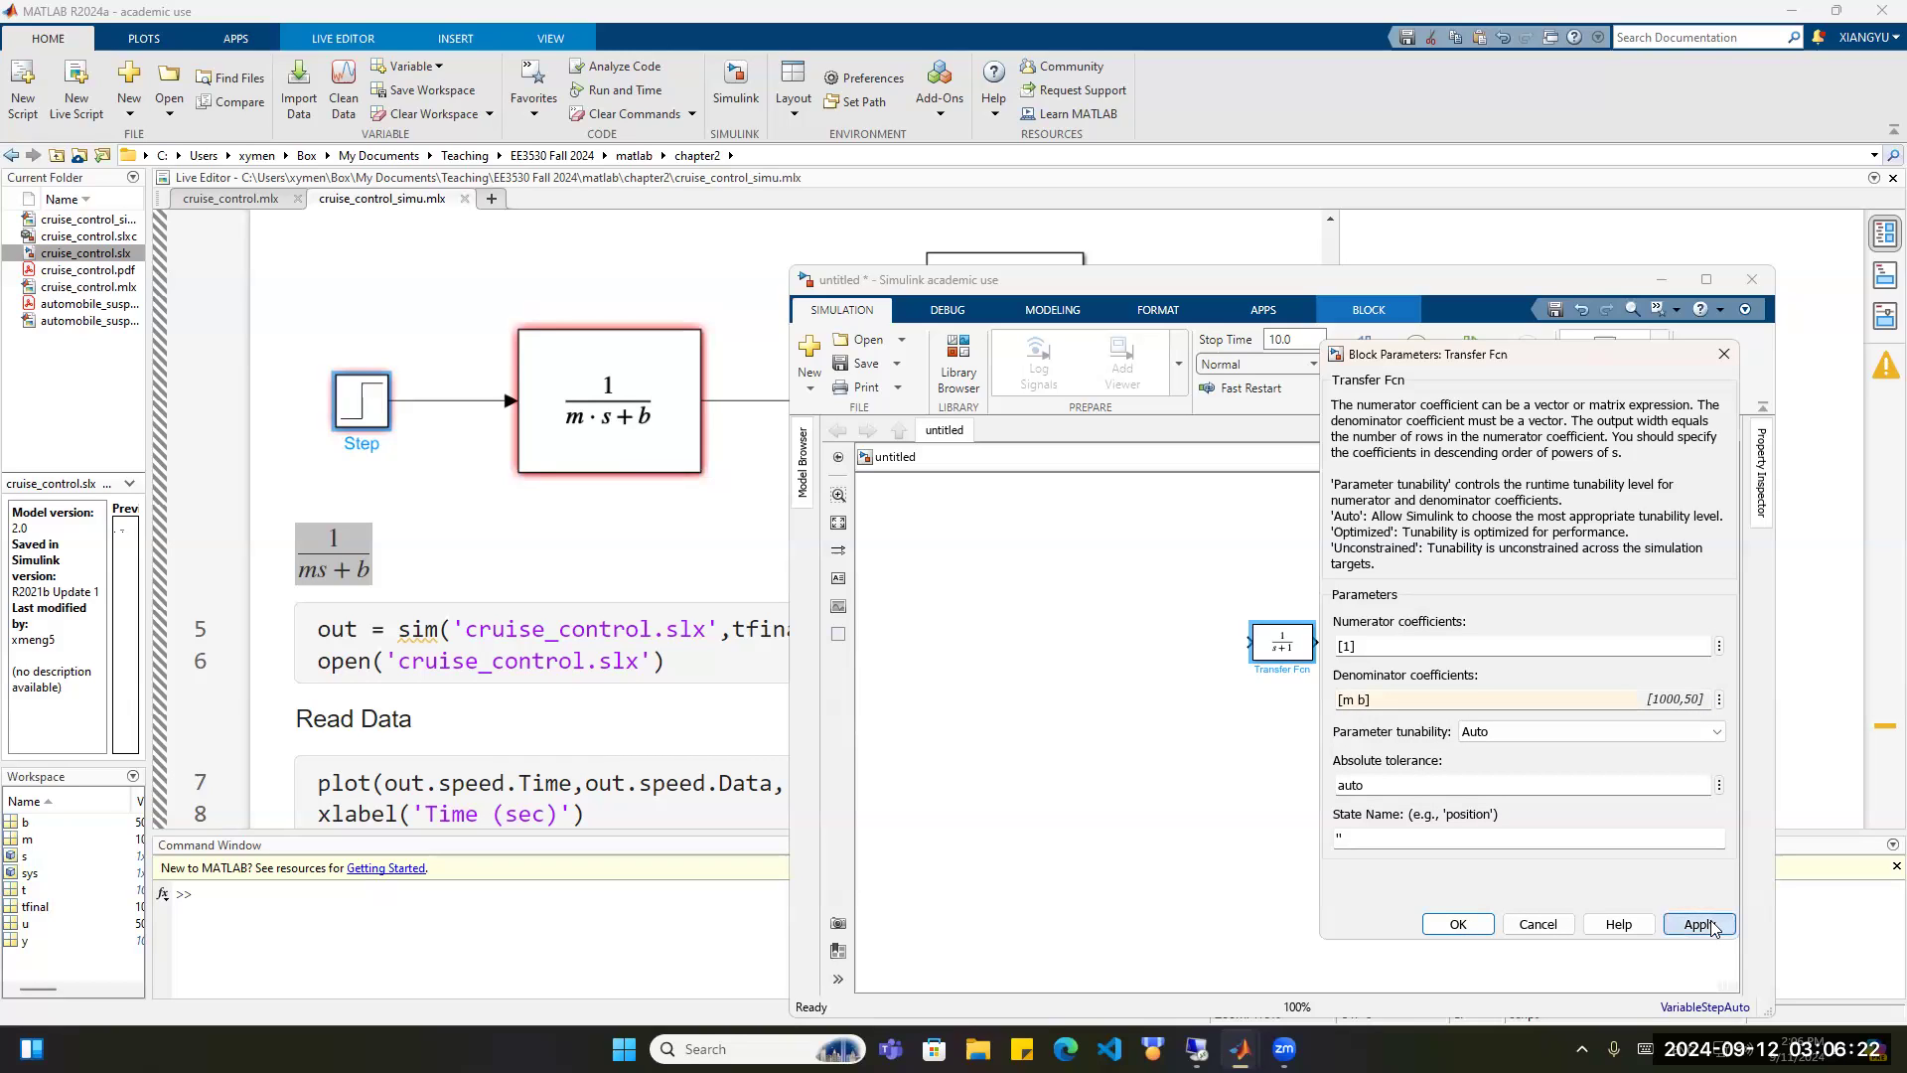
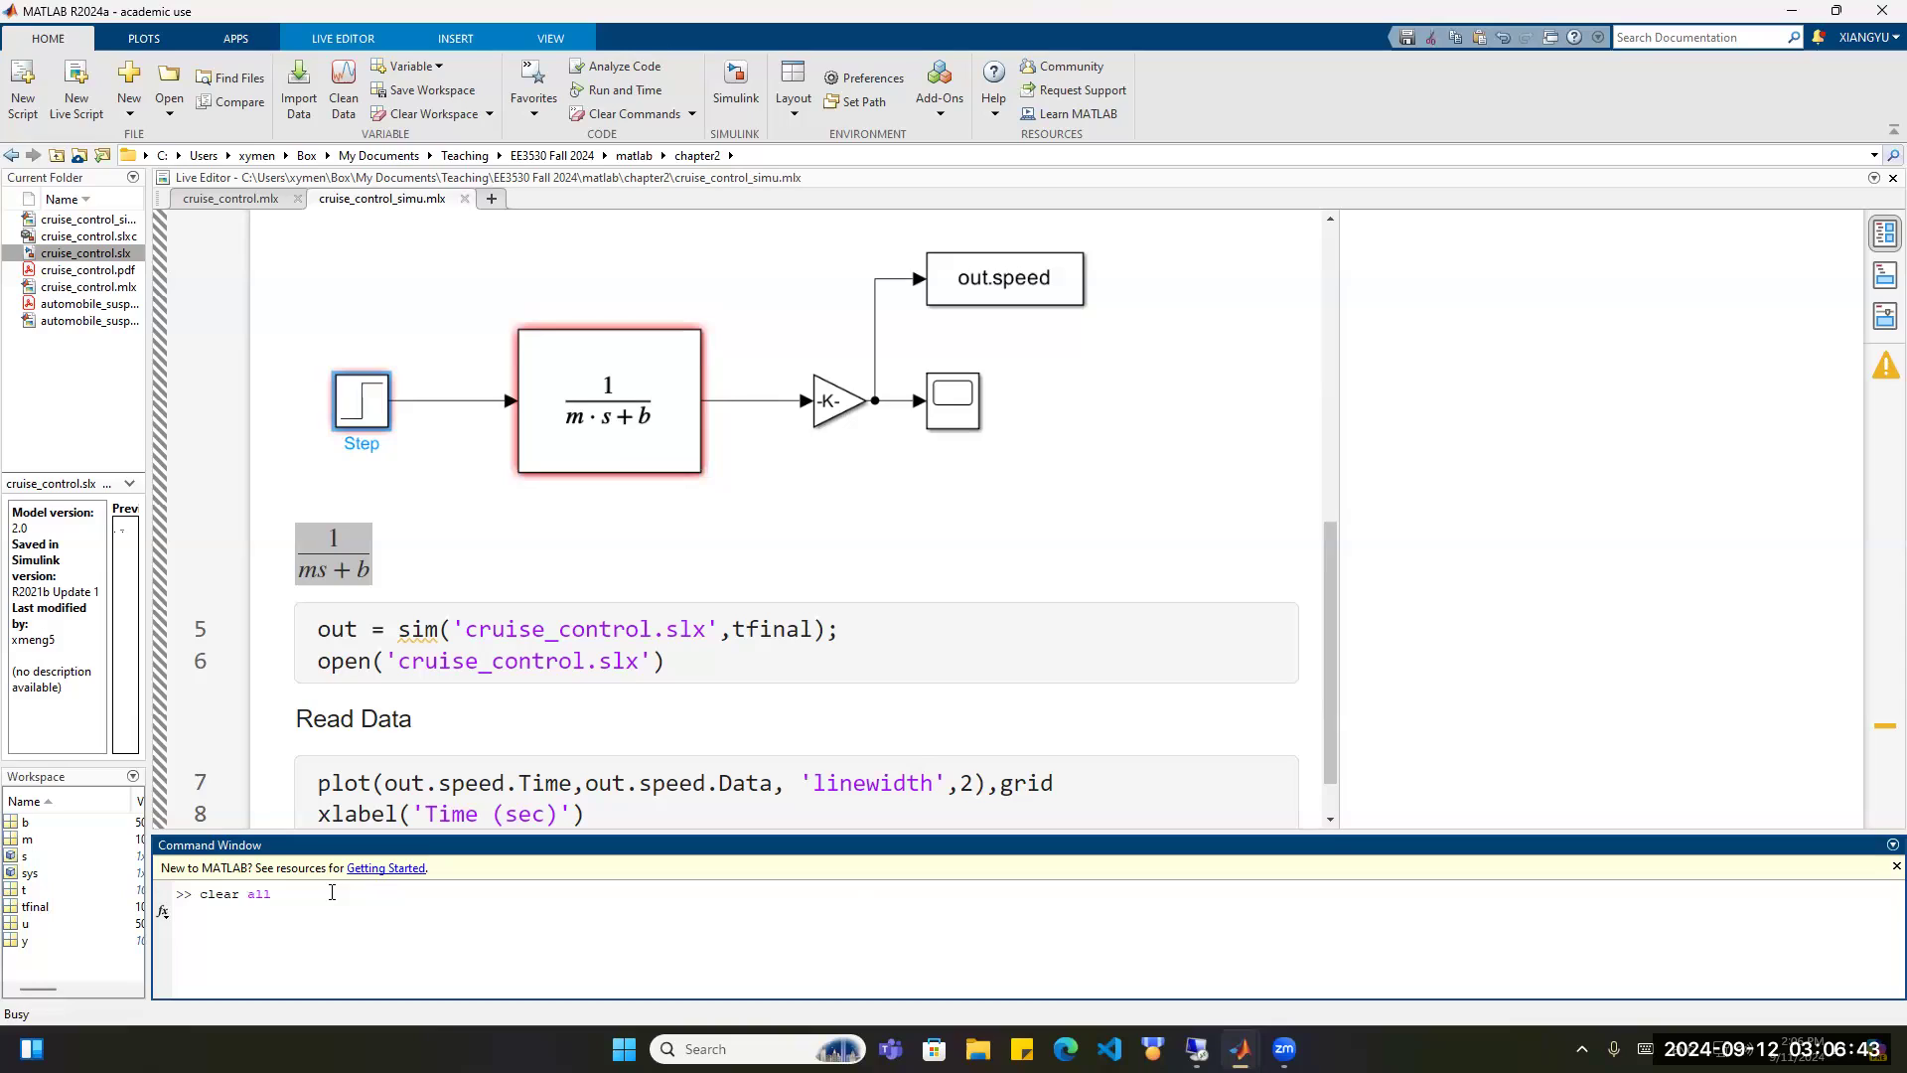
Clear the workspace with clear all and the command window with clc, and return to the untitled Simulink model.
text(clc)
key(Return)
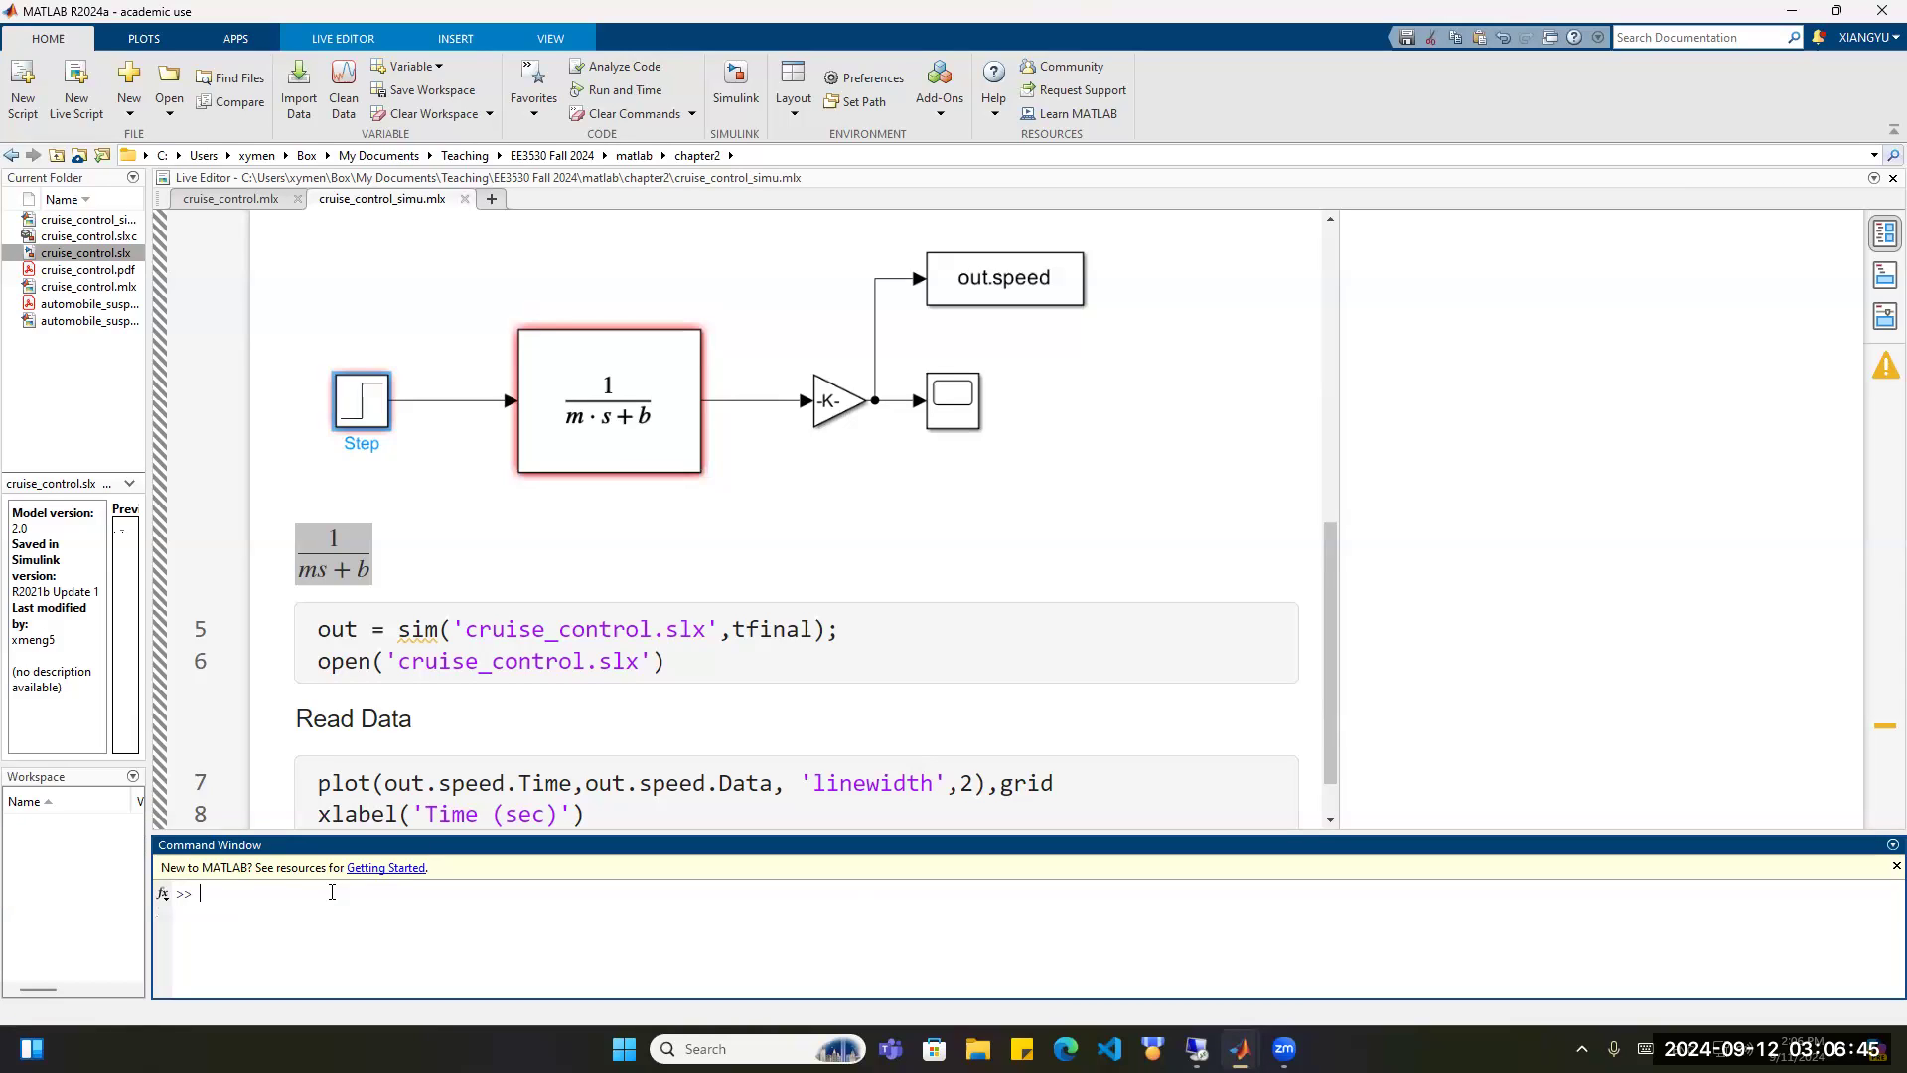
mouse_move(1240, 1049)
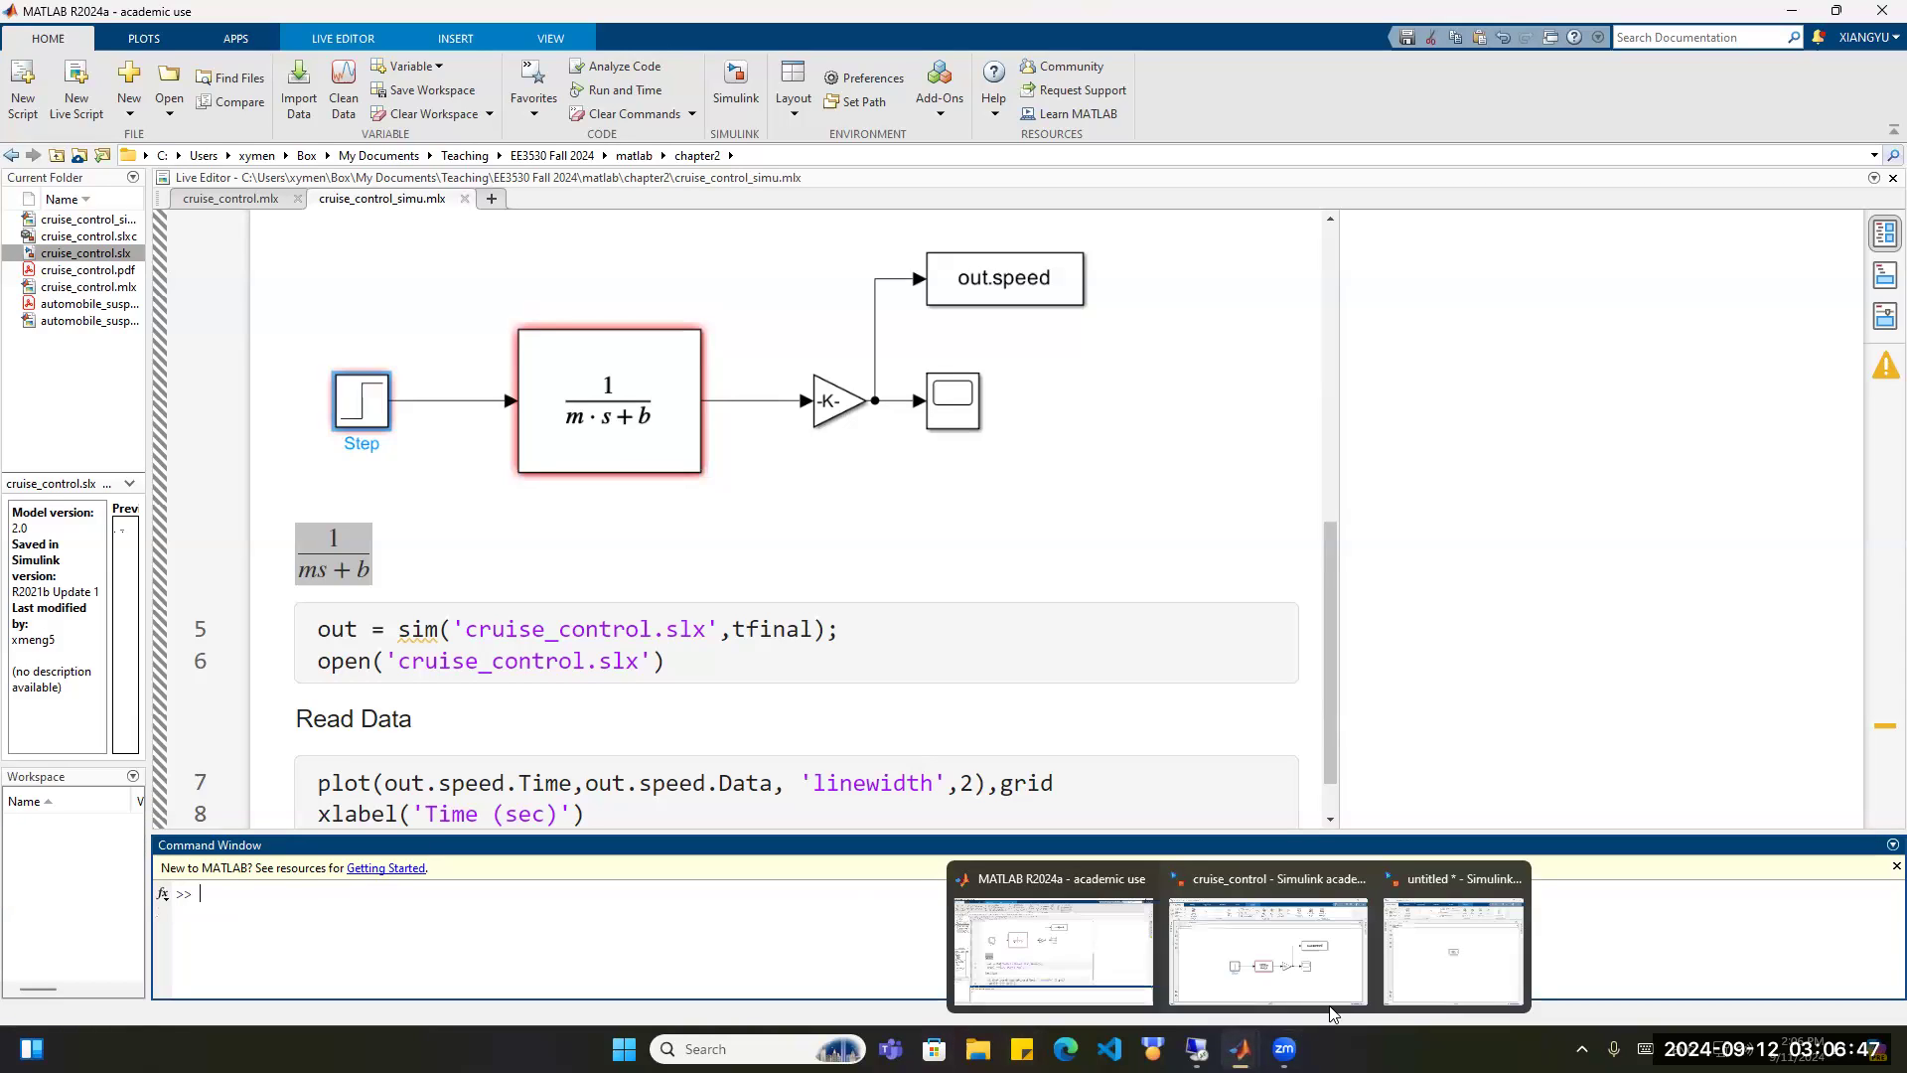
click(1473, 972)
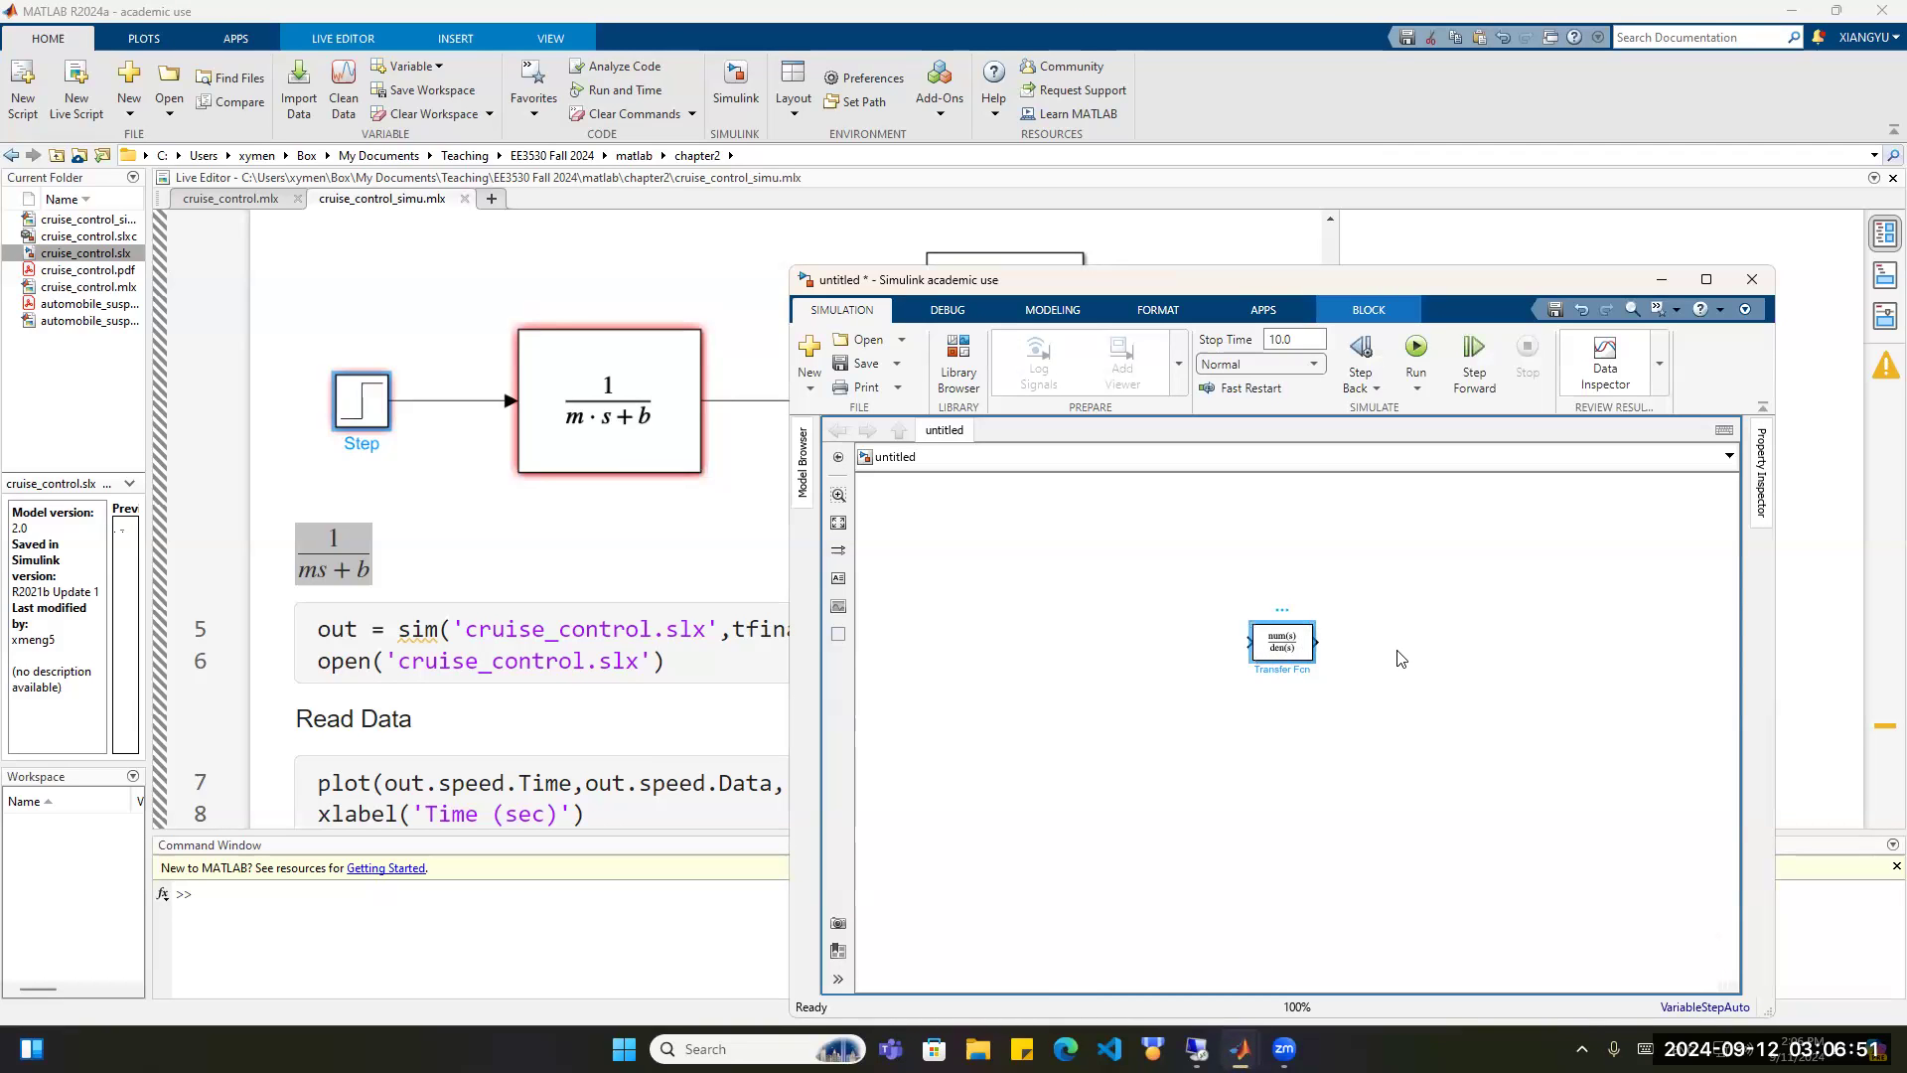
Enlarge the Transfer Fcn block at two opposite corners so its full transfer function fits inside.
drag(1309, 622, 1316, 619)
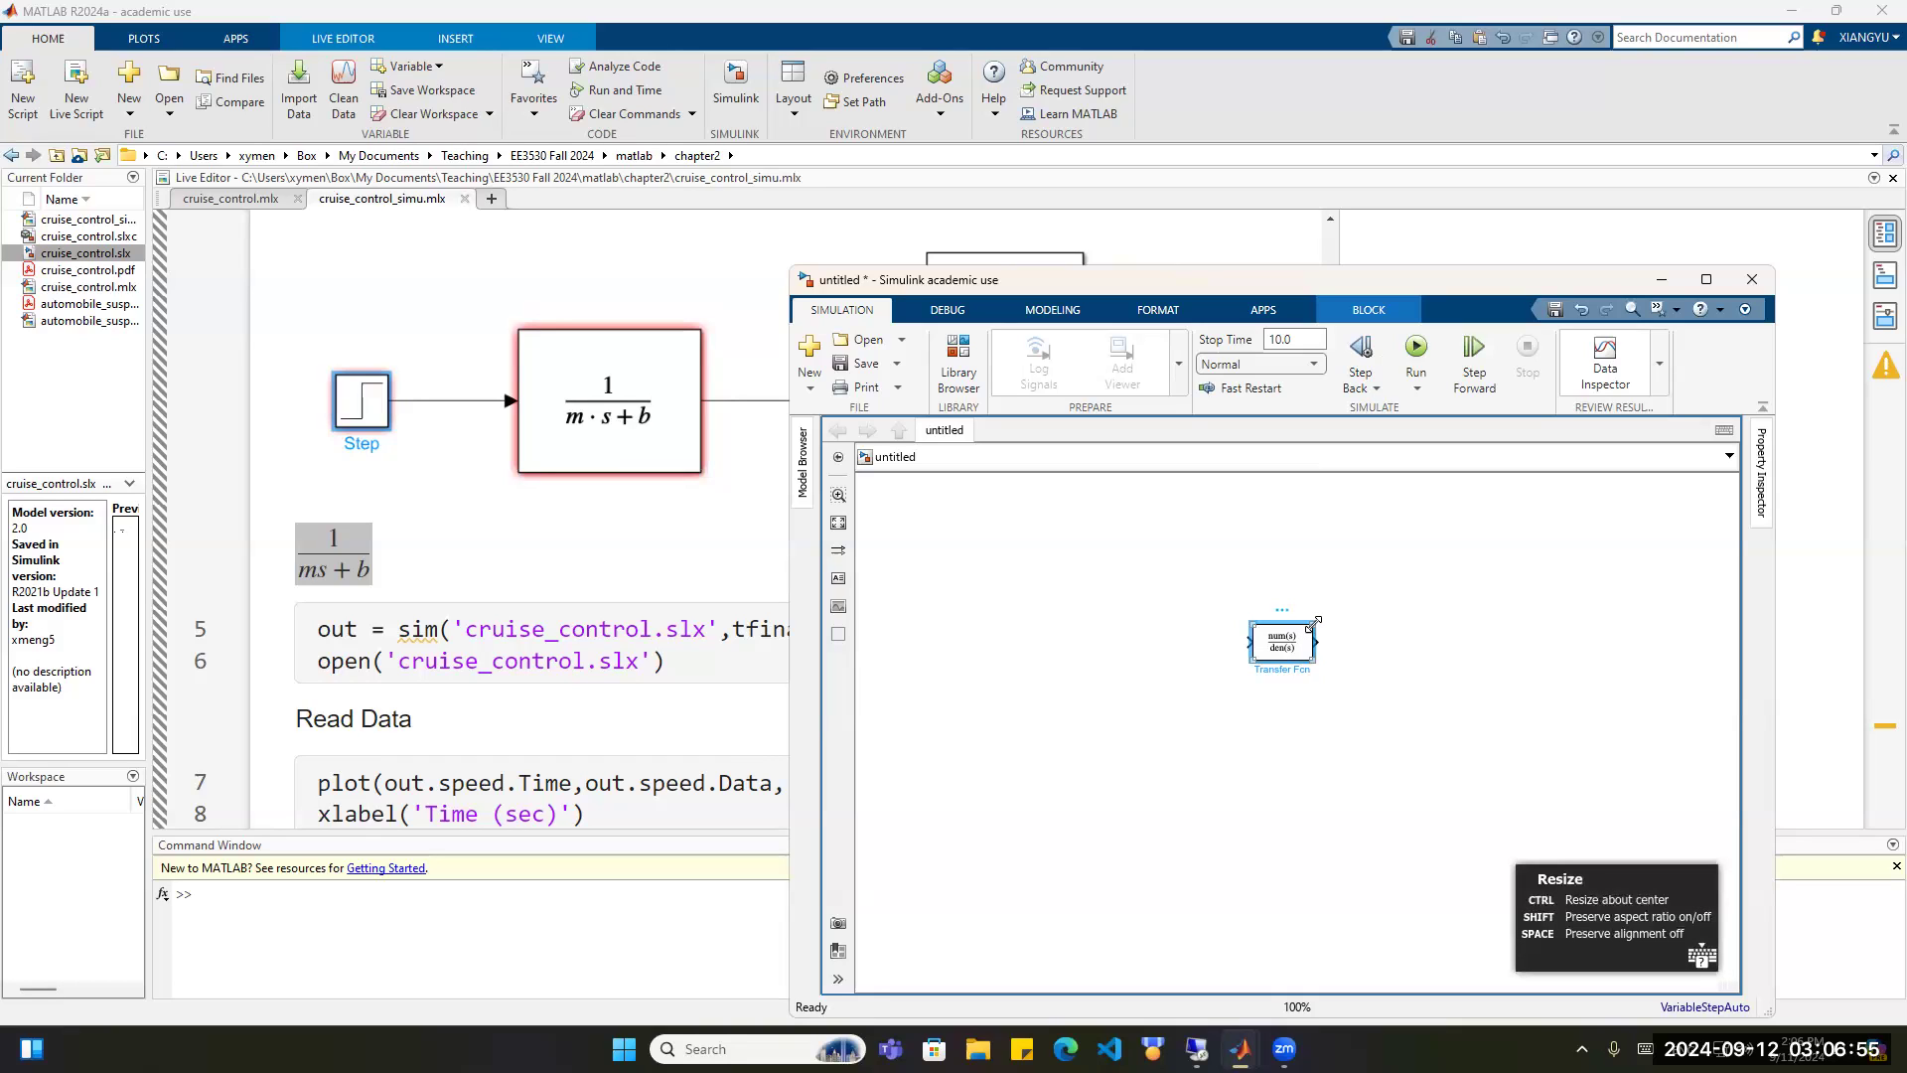
drag(1316, 619, 1362, 594)
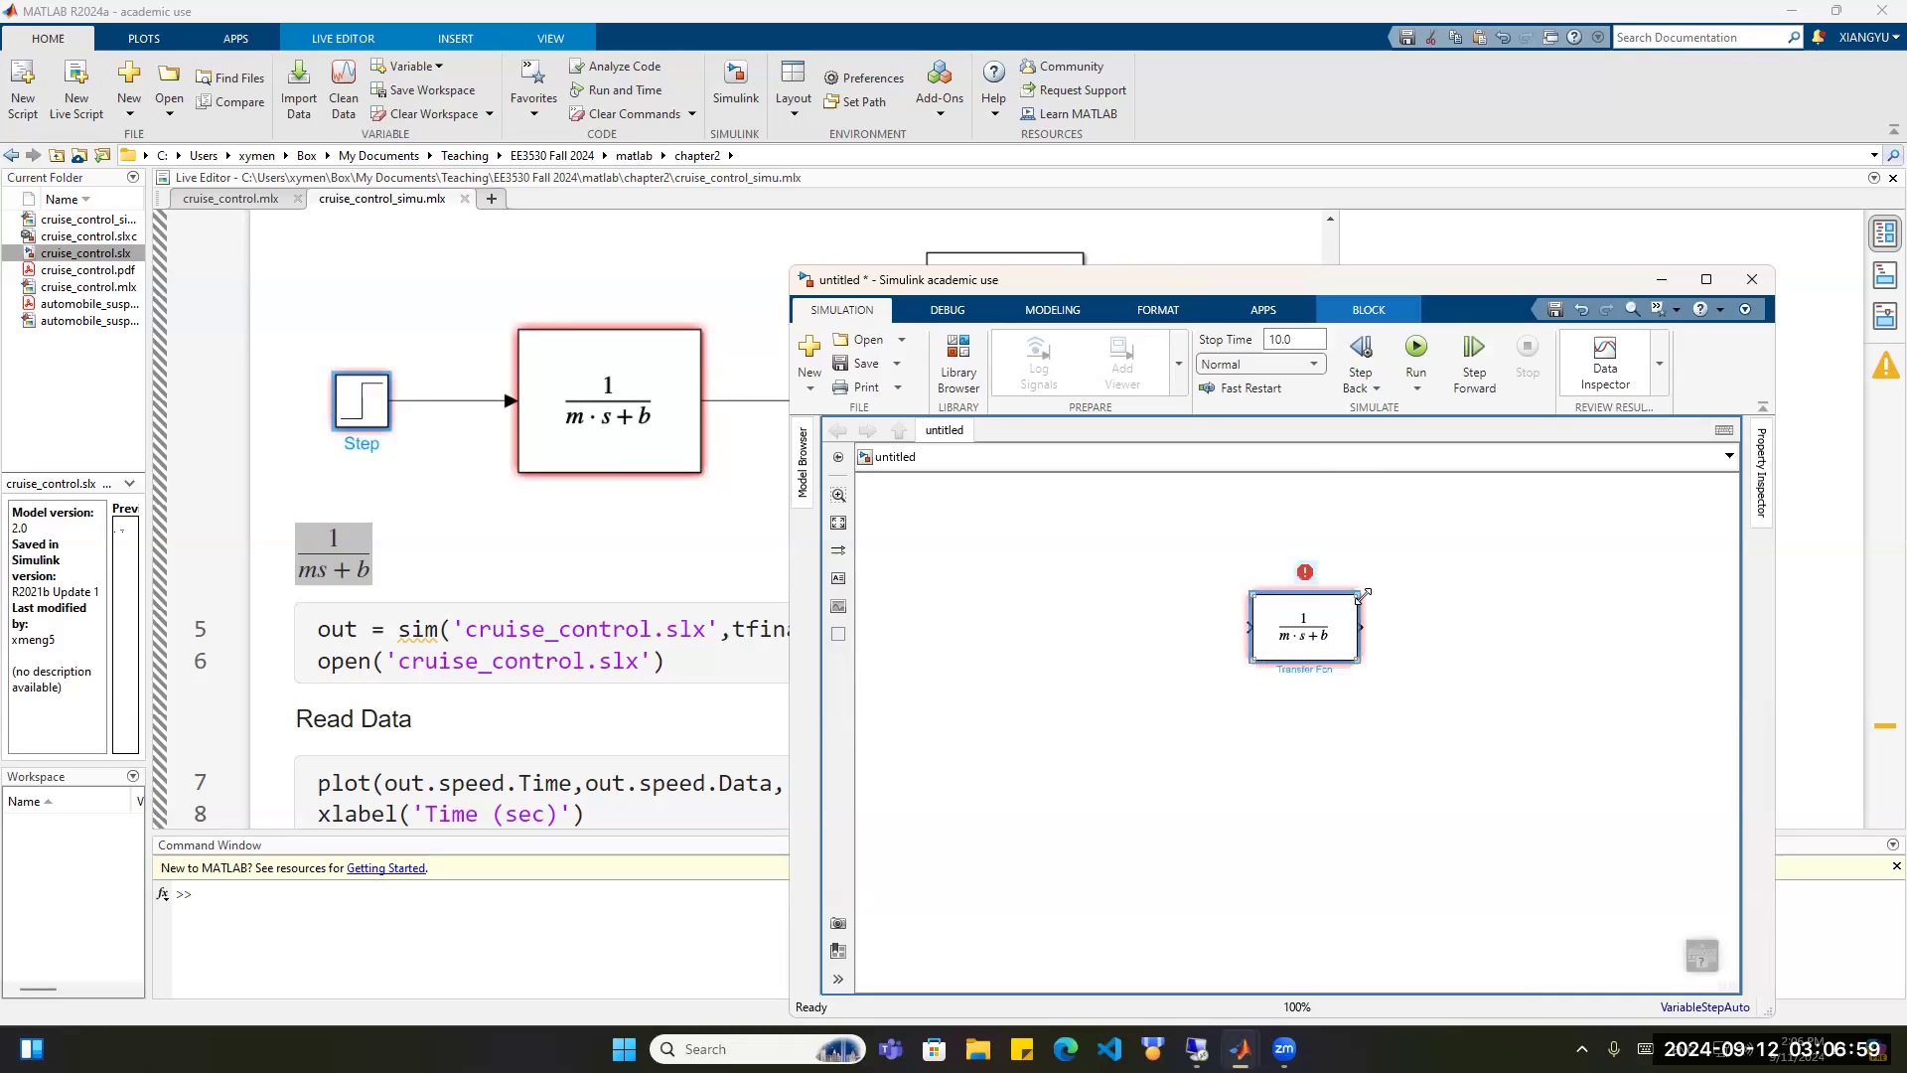
drag(1252, 661, 1227, 680)
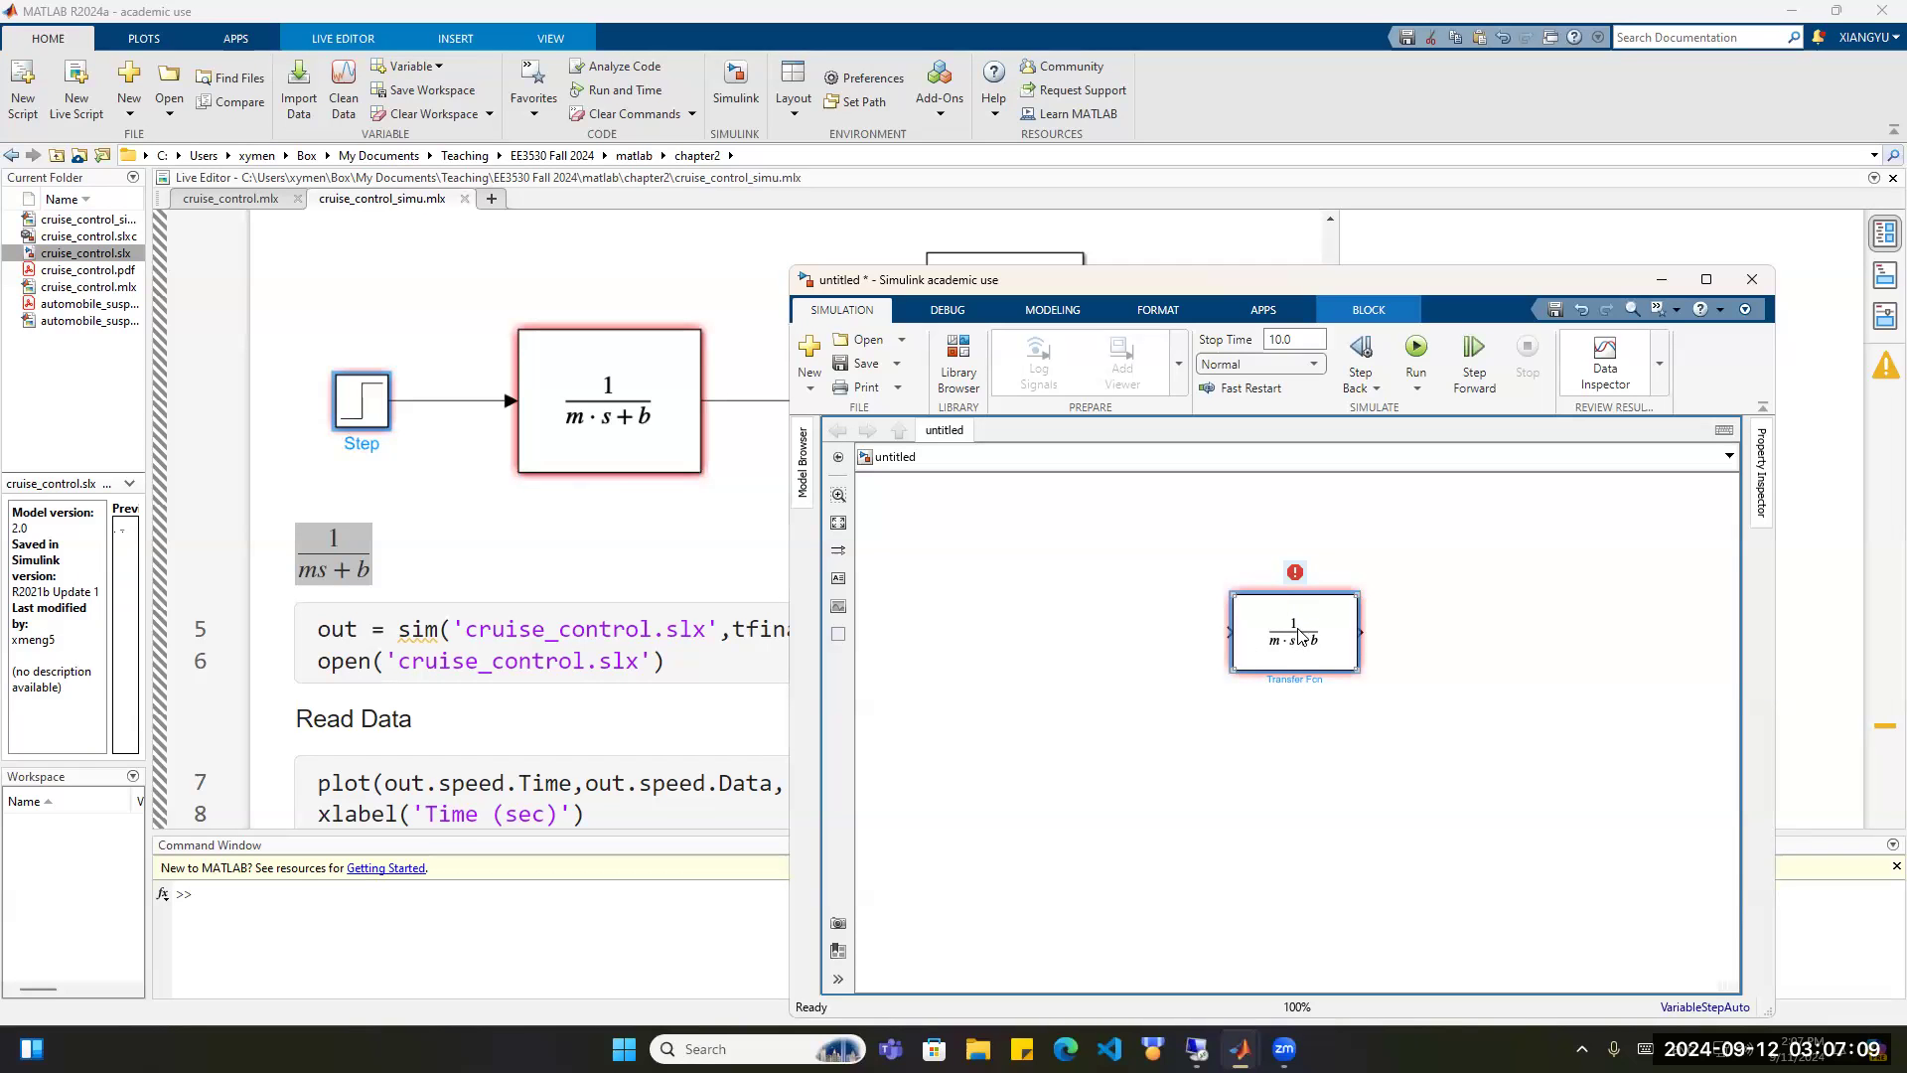
Inspect the flagged denominator coefficients in the Transfer Fcn parameters and review the m and b definitions in the live script.
double_click(1299, 636)
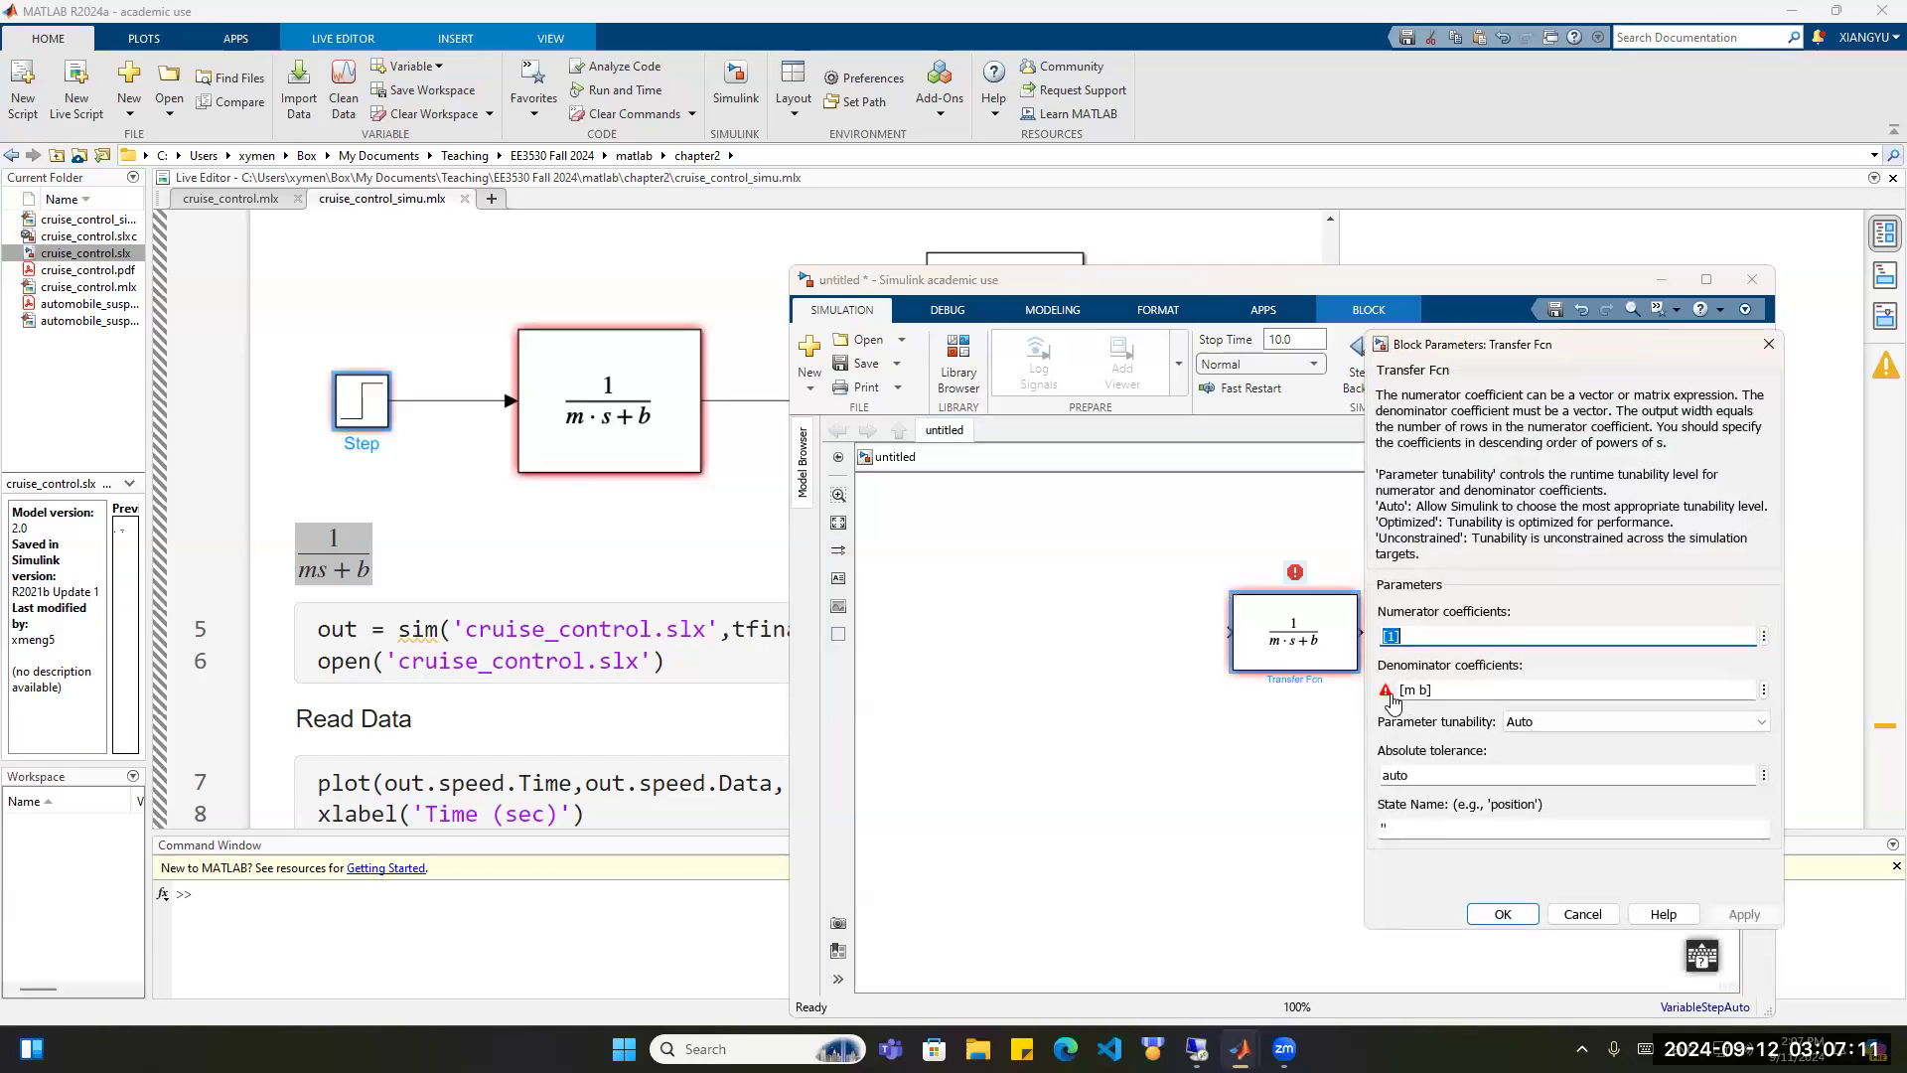
mouse_move(1391, 700)
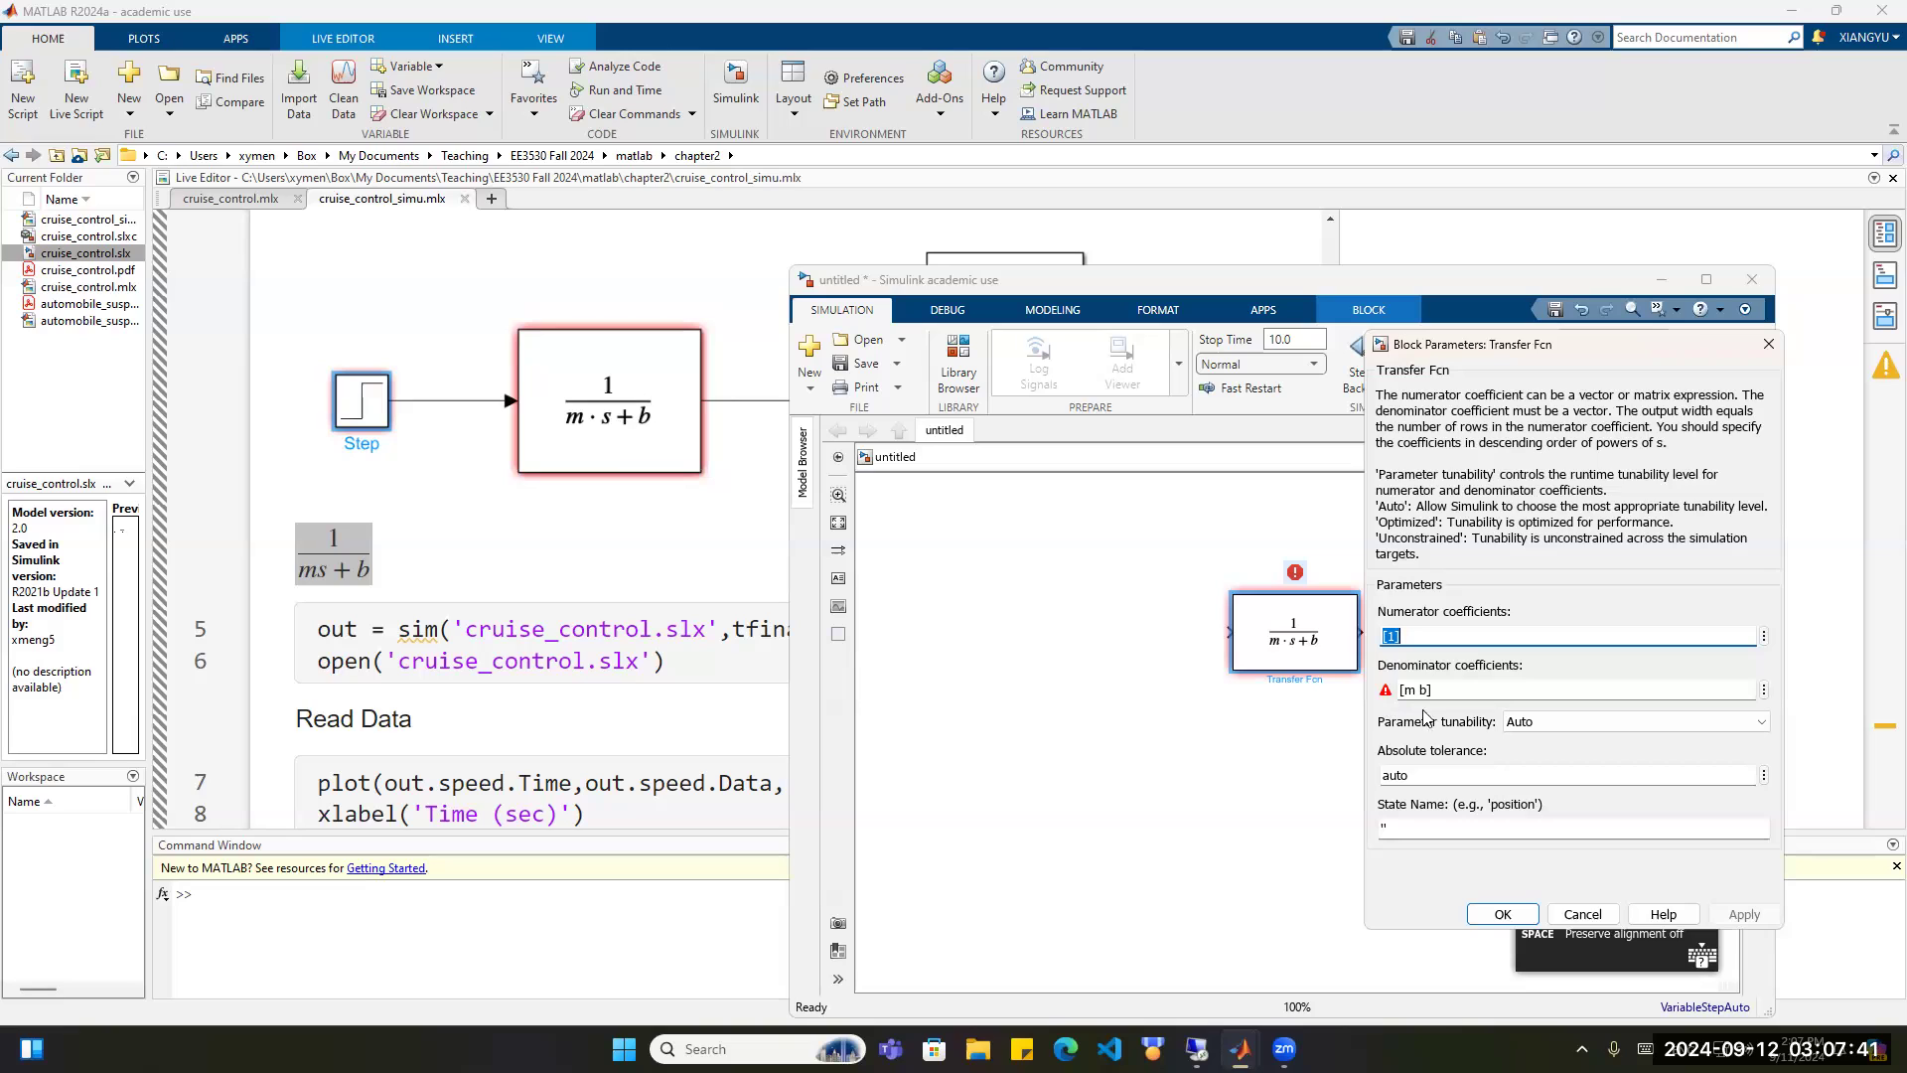
click(1492, 912)
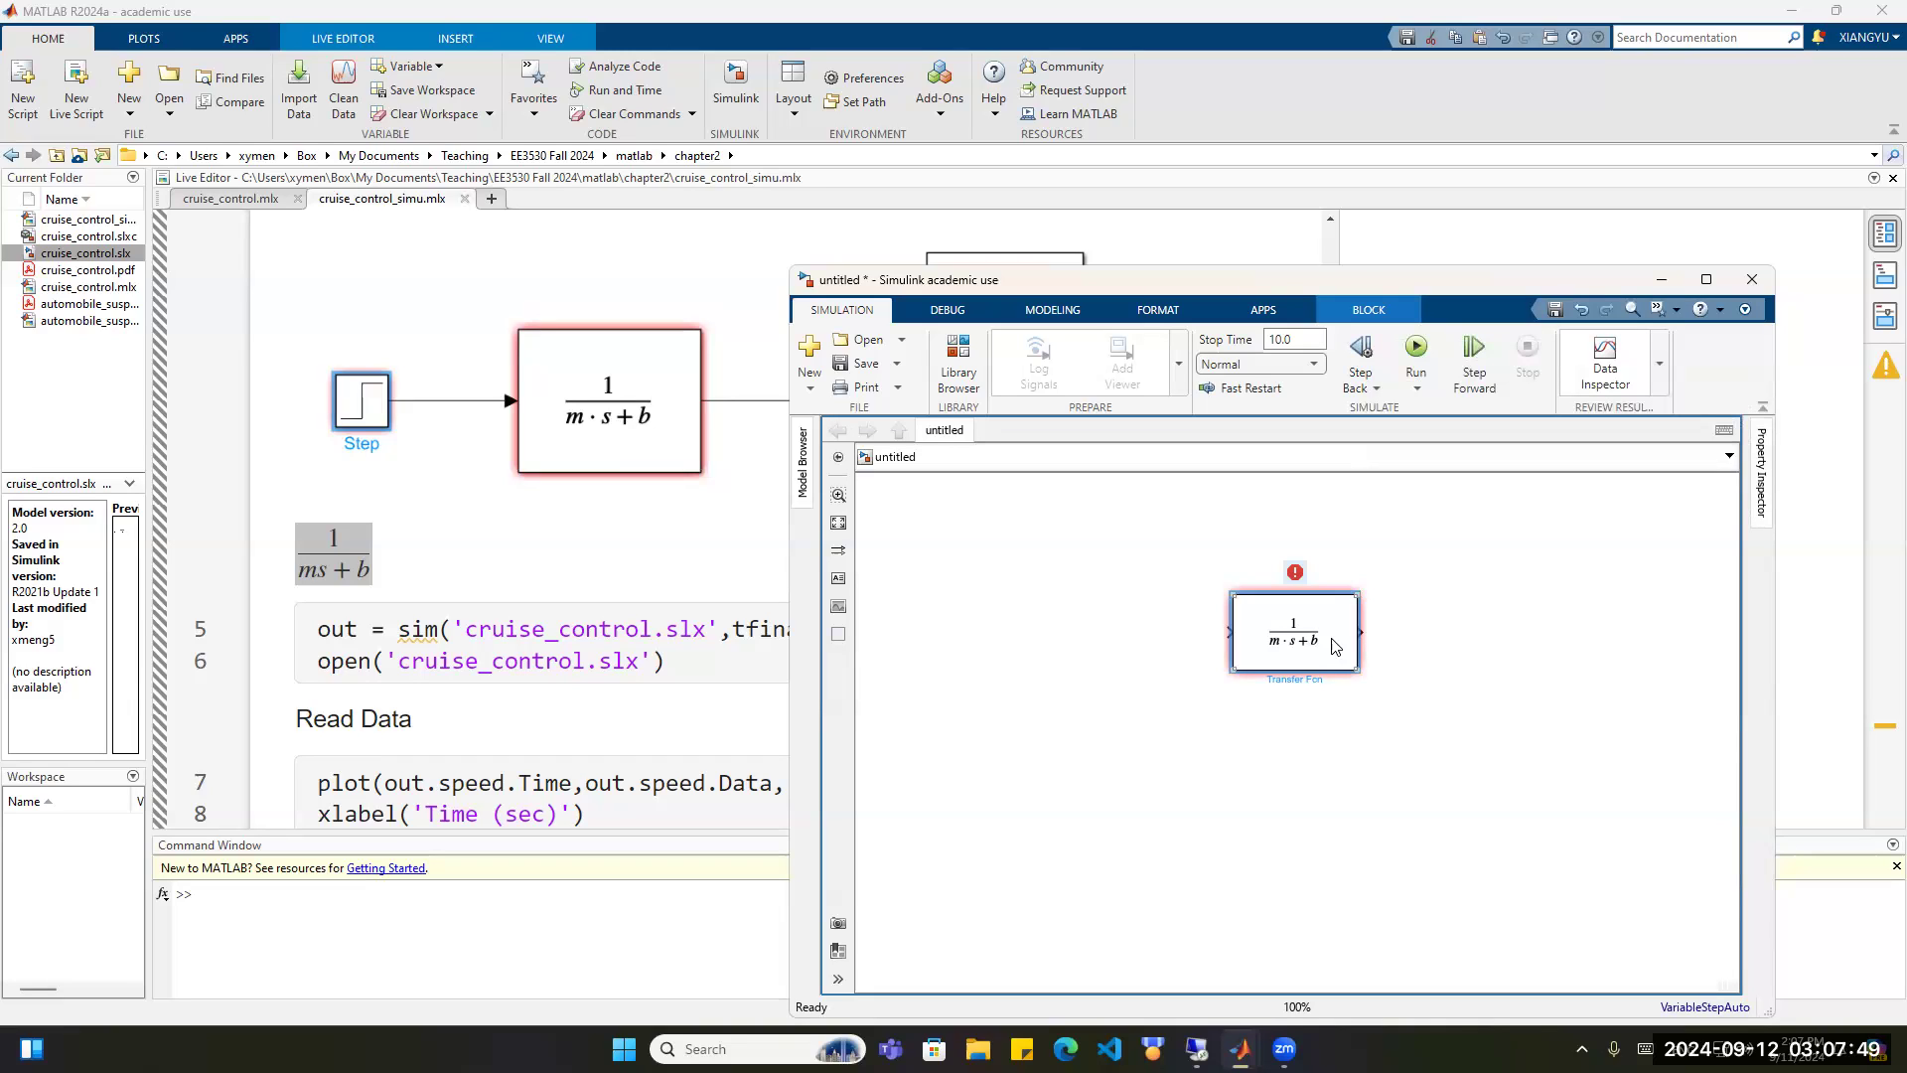
scroll(674, 502, up, 10)
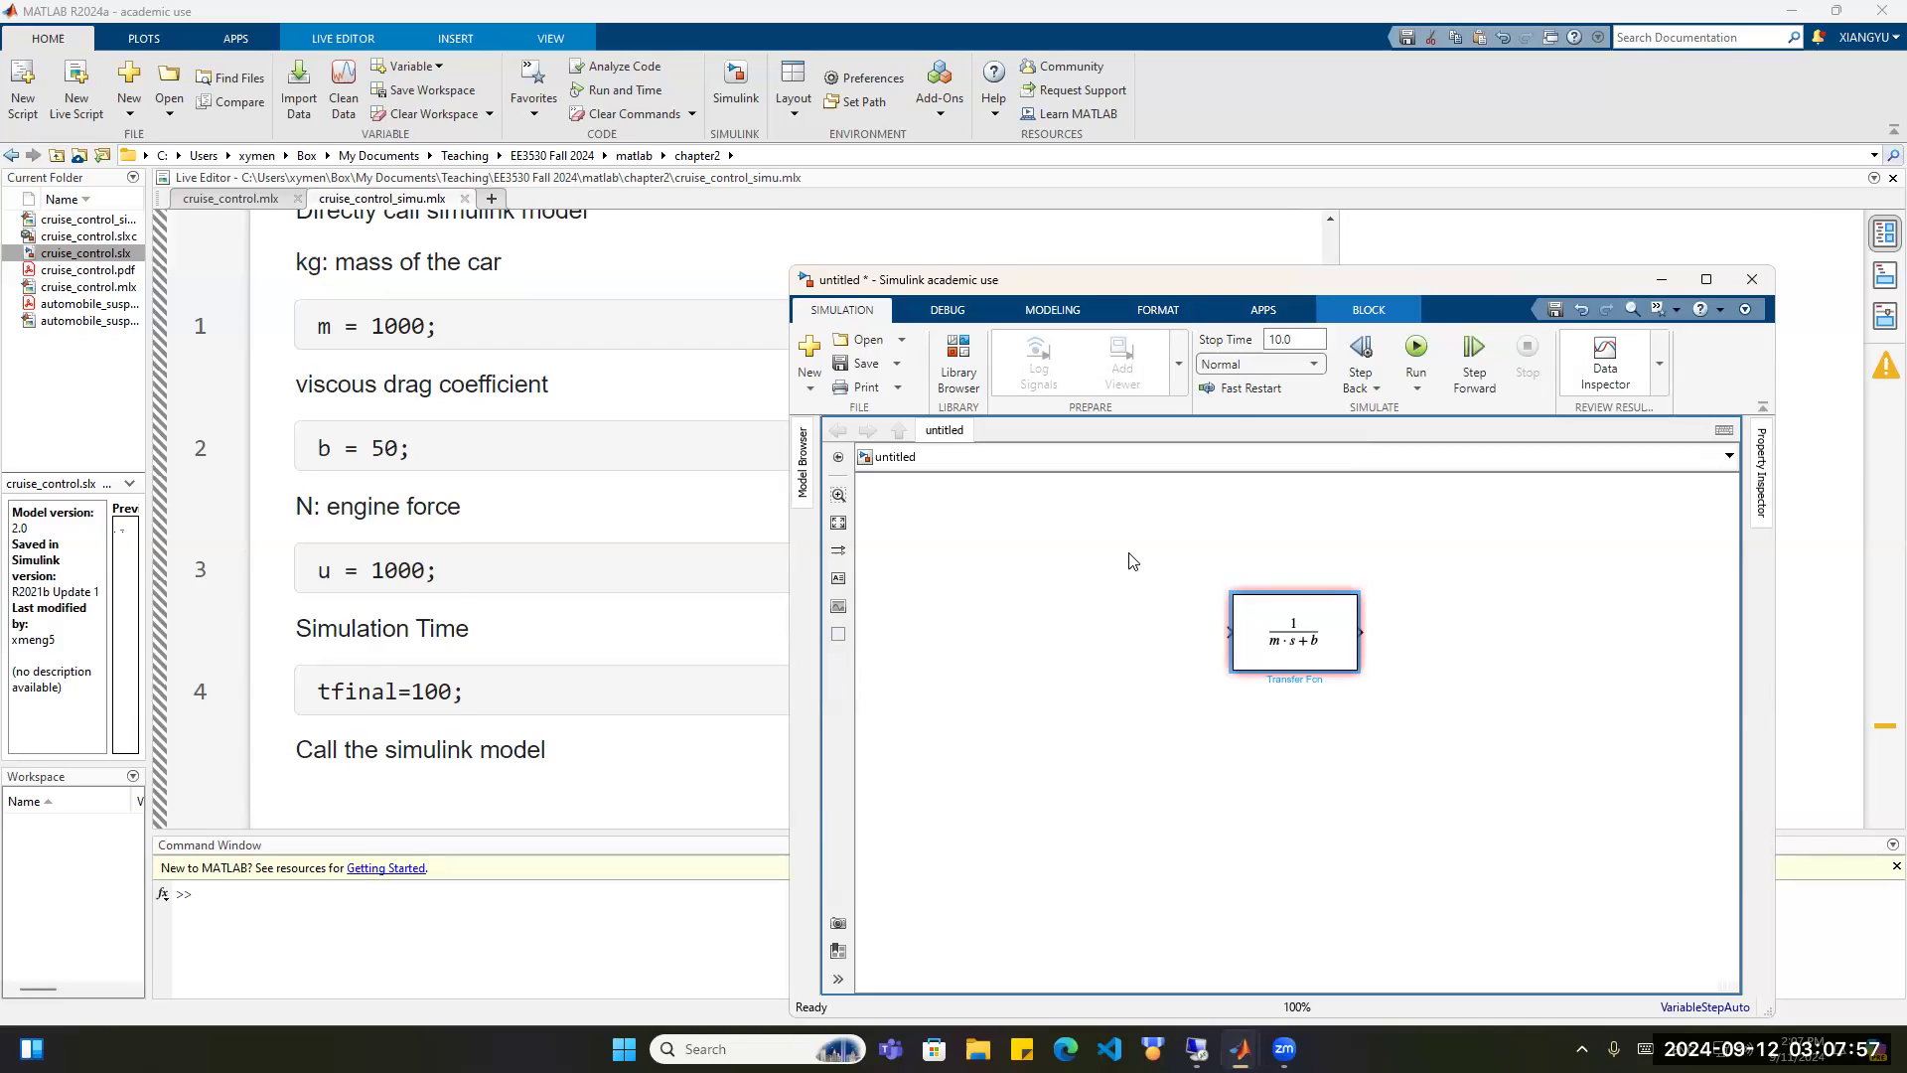
Add a Step source block before the Transfer Fcn block, align it with the input and connect the two.
double_click(1073, 598)
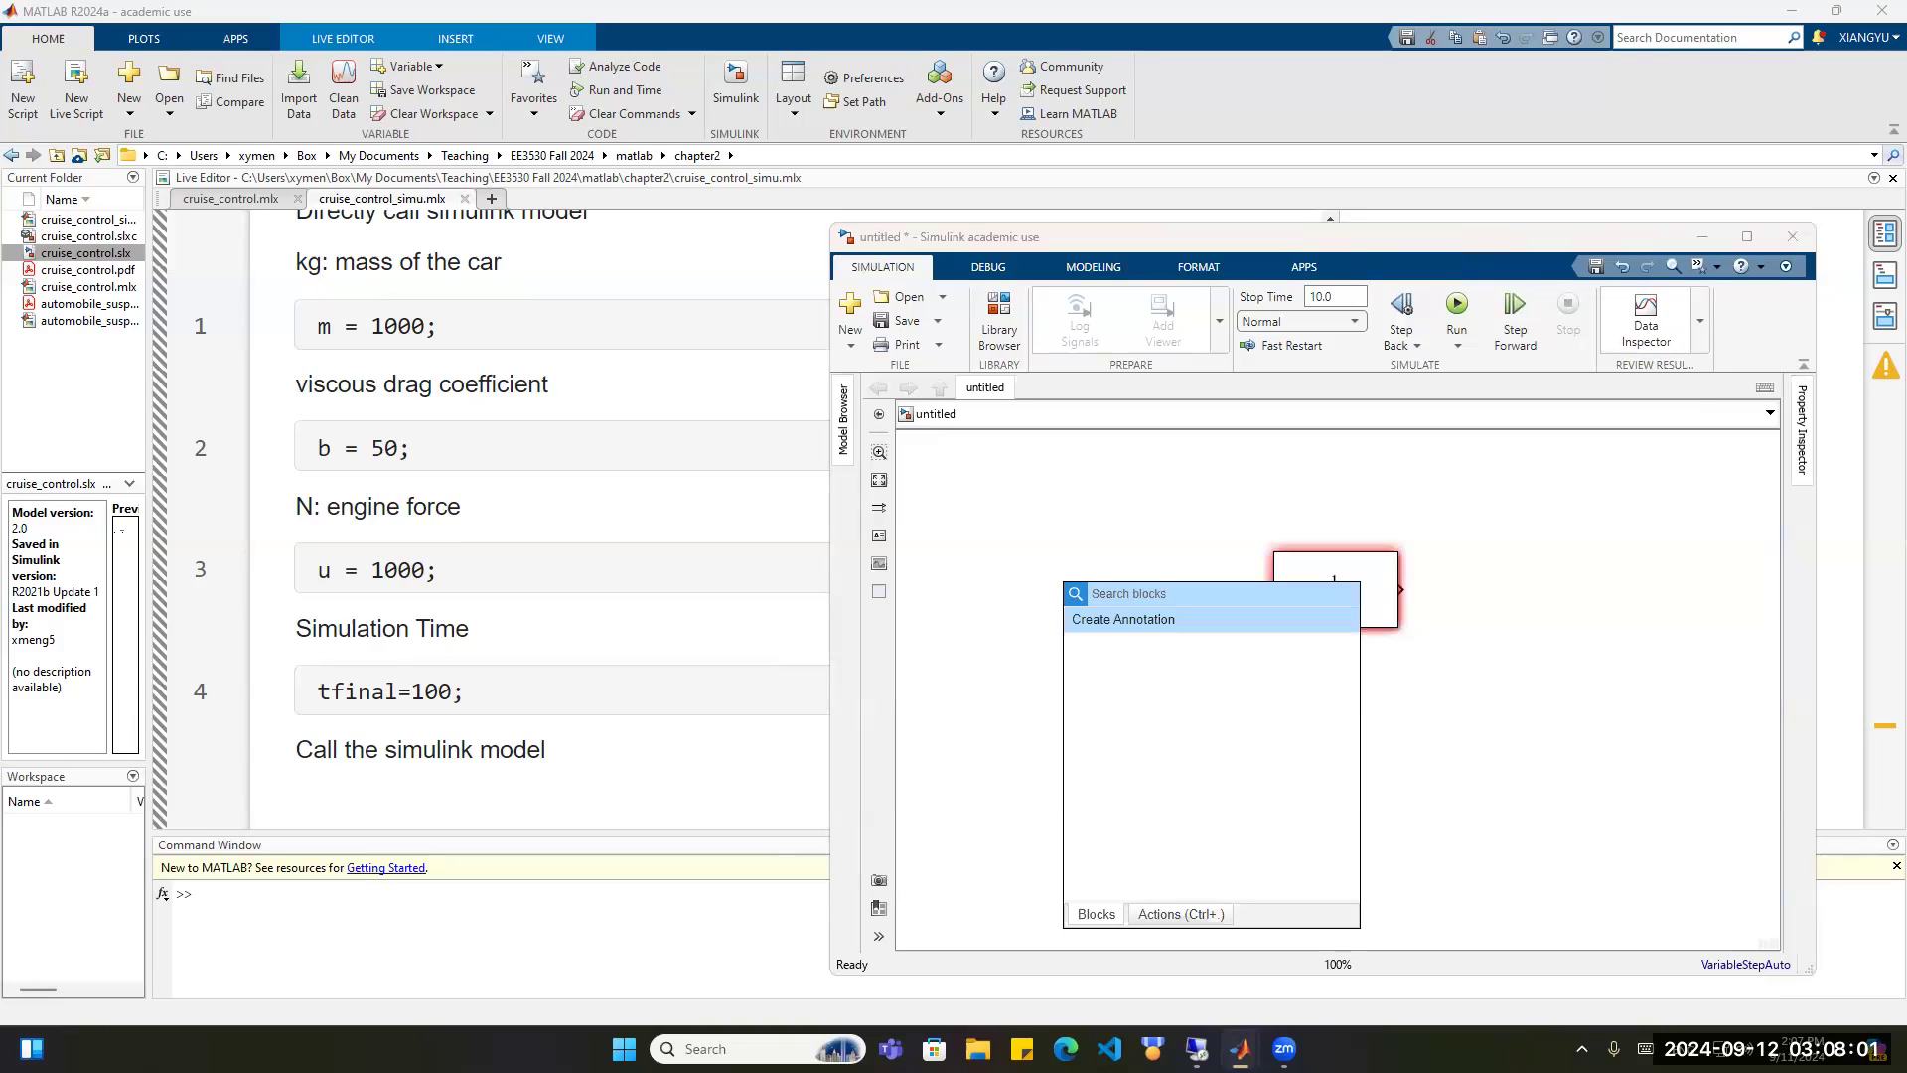
text(Step)
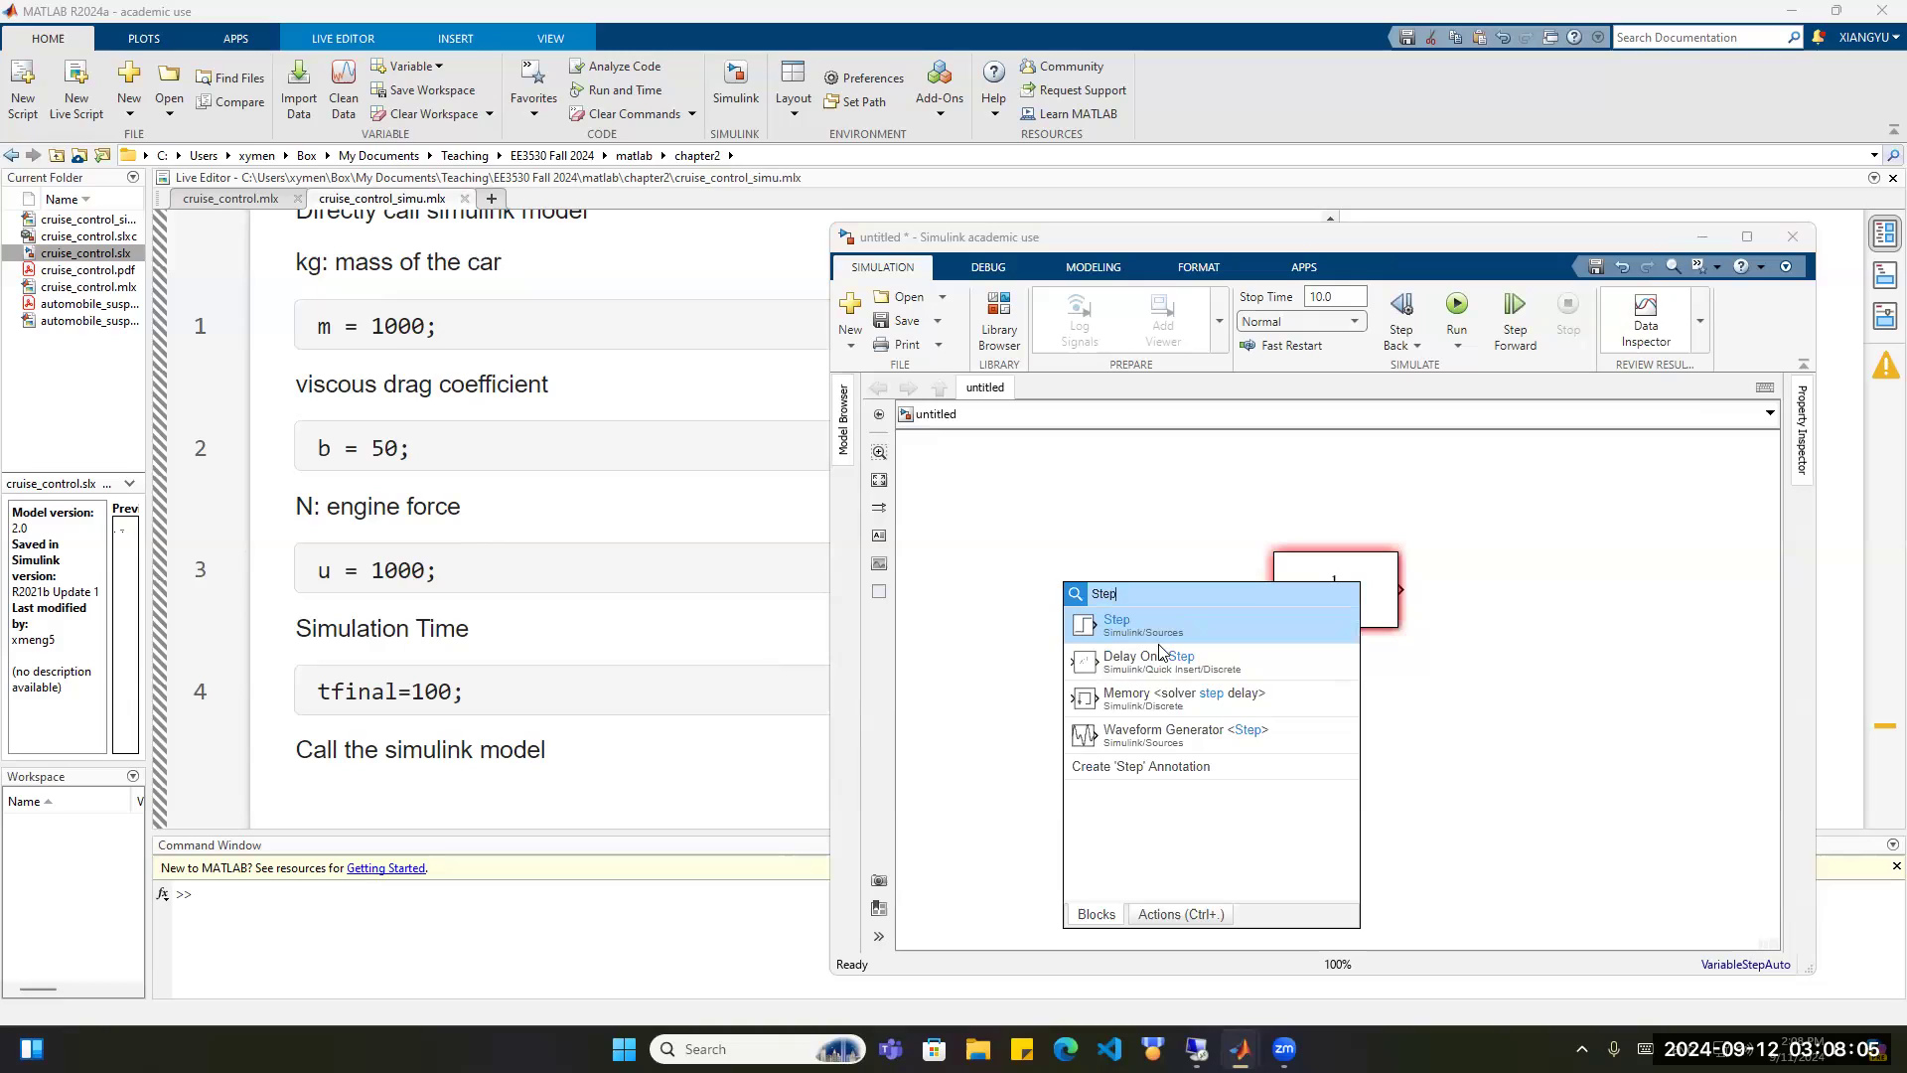
click(1147, 637)
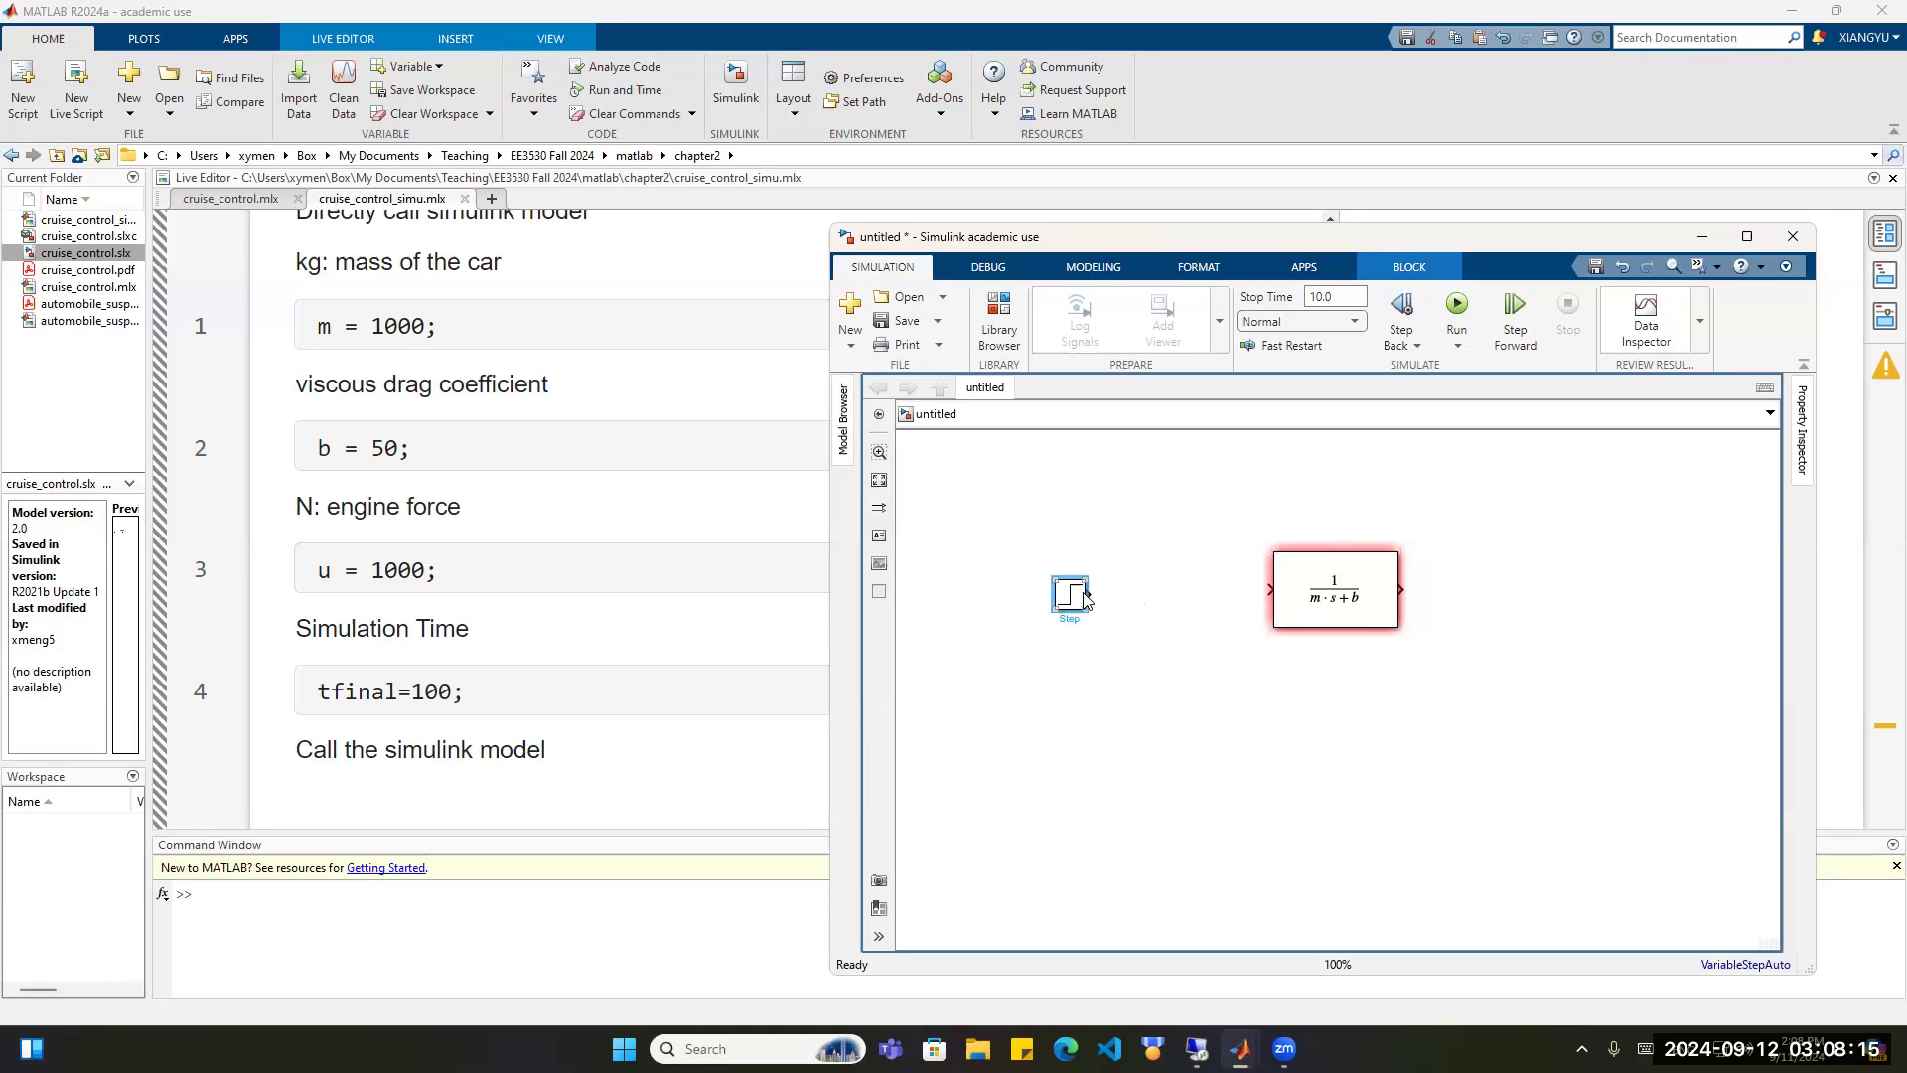
drag(1084, 596, 1119, 591)
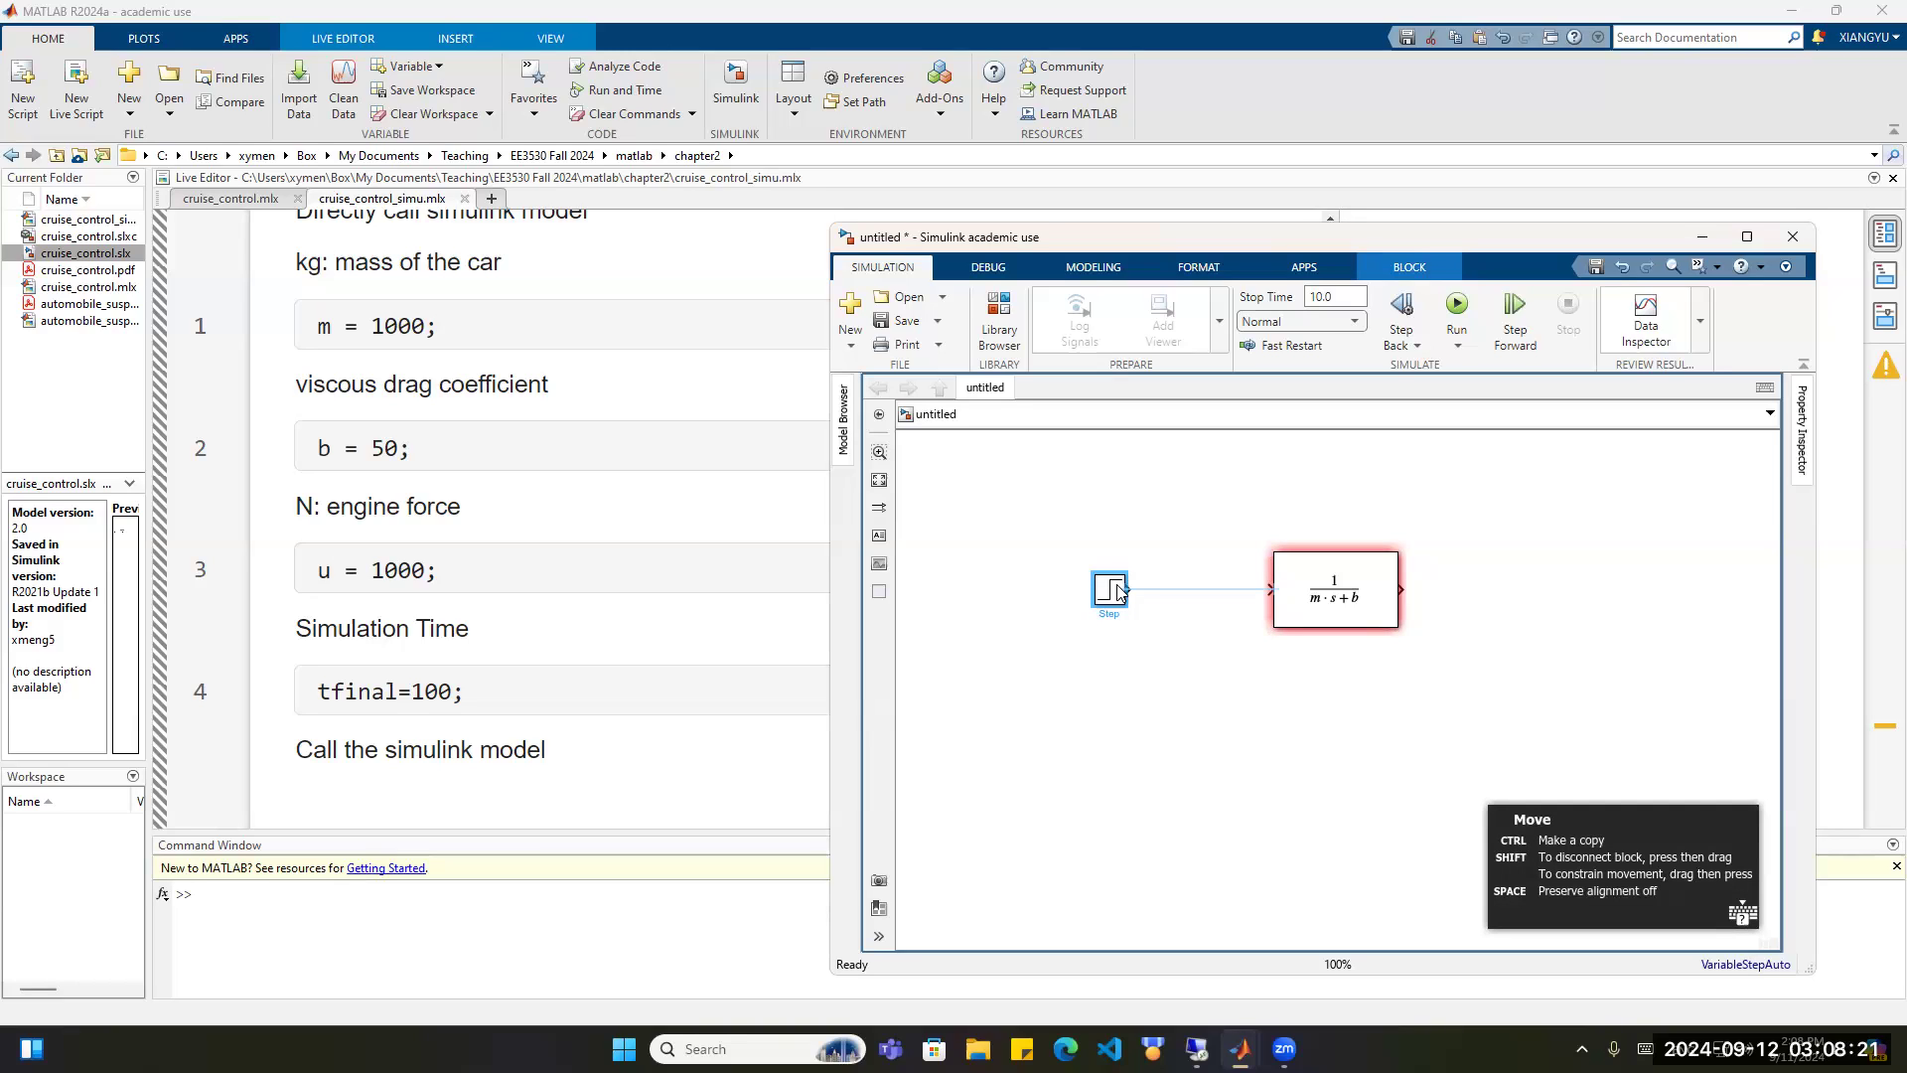
drag(1118, 592, 1118, 592)
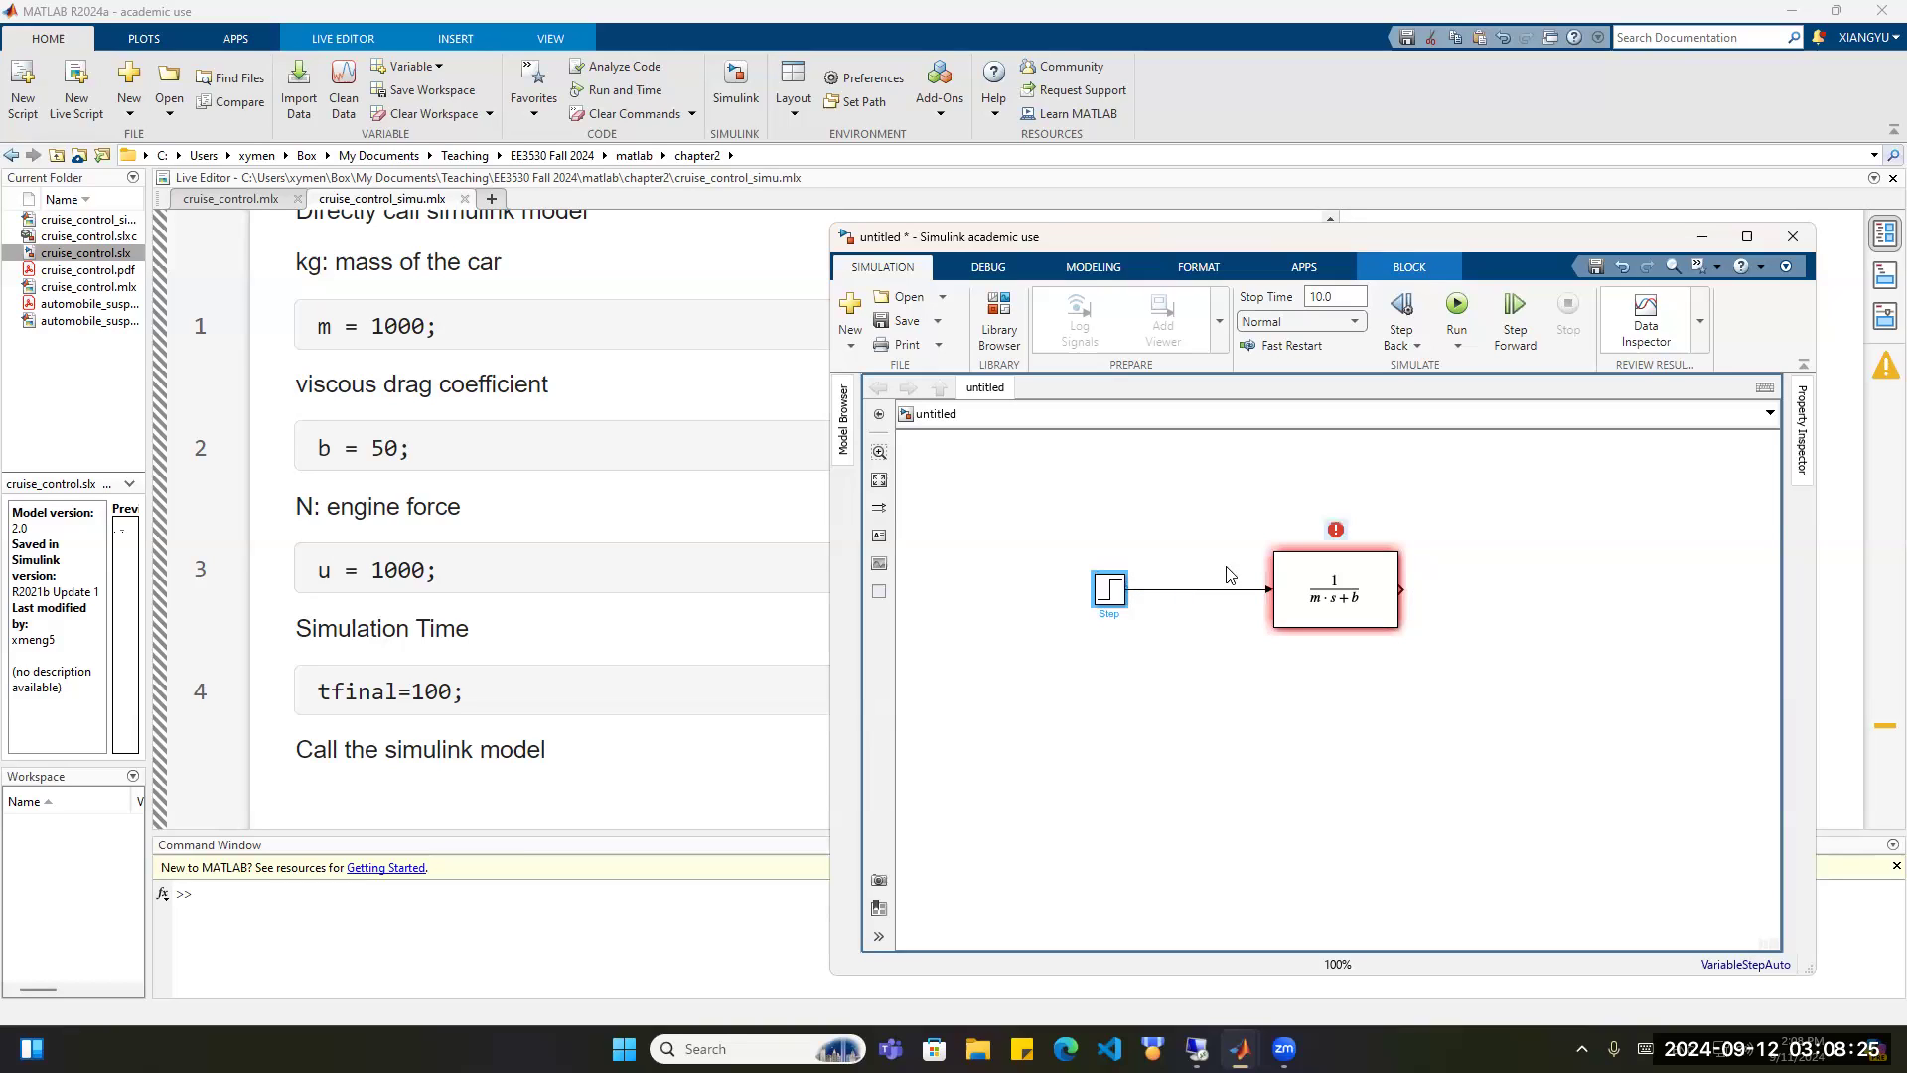
Delete the signal line between the Step and Transfer Fcn blocks and redraw it from output to input port.
click(1205, 593)
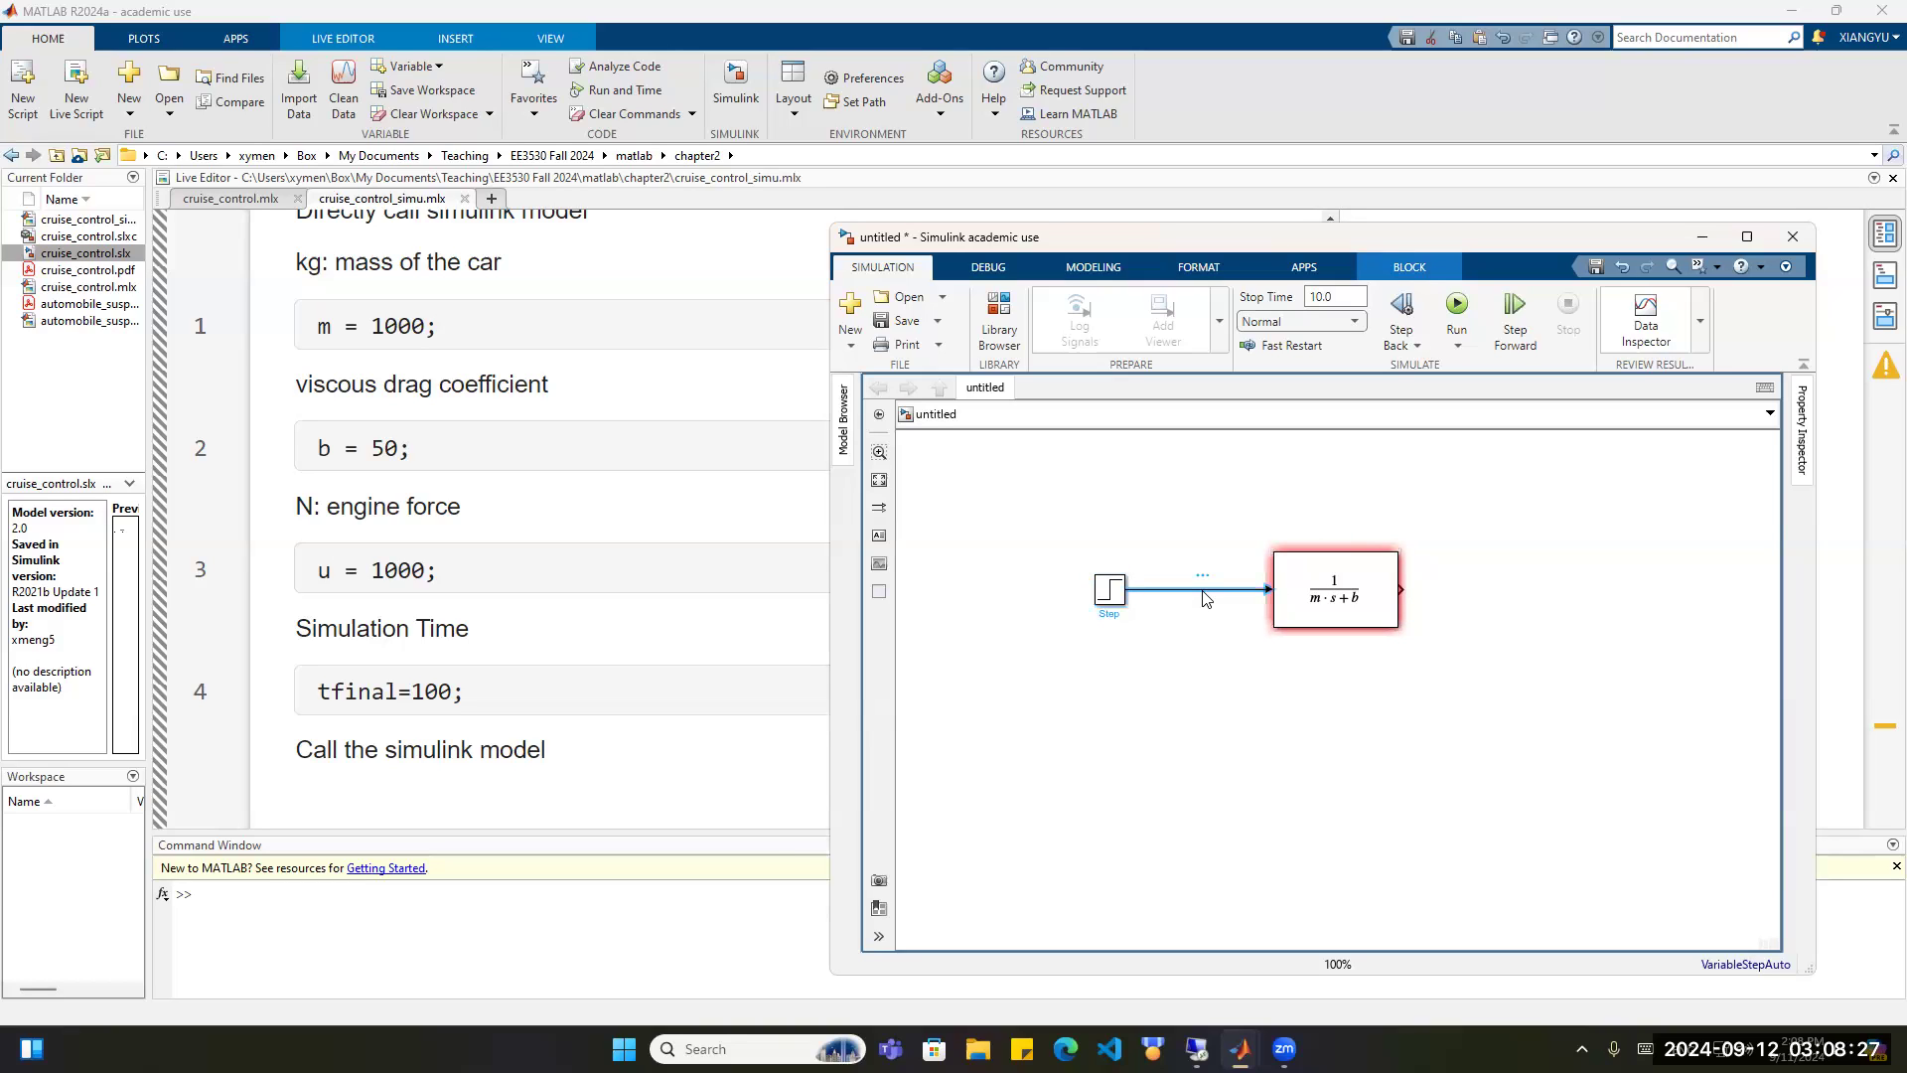
key(Delete)
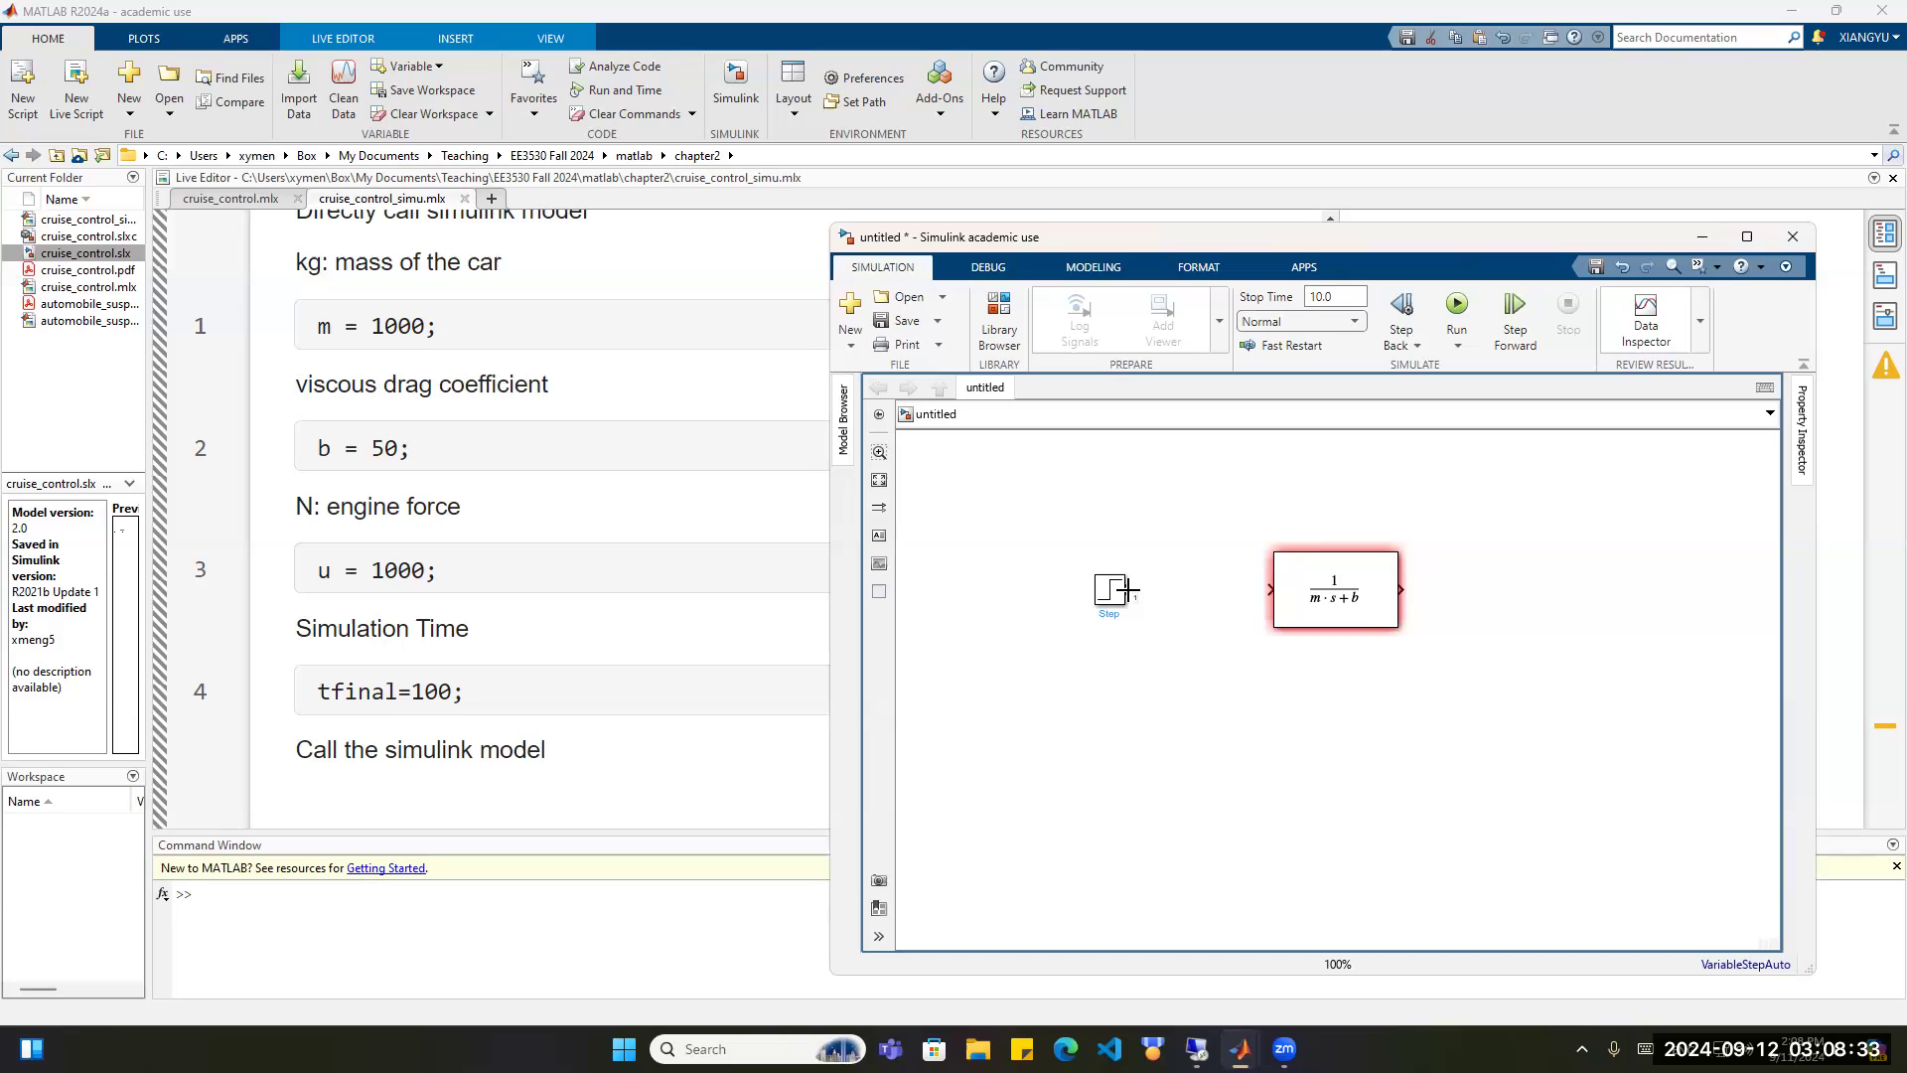
drag(1127, 590, 1258, 598)
drag(1127, 590, 1265, 590)
Set the Step block's step time to 0 and its final value to u, and confirm the parameters.
click(1110, 587)
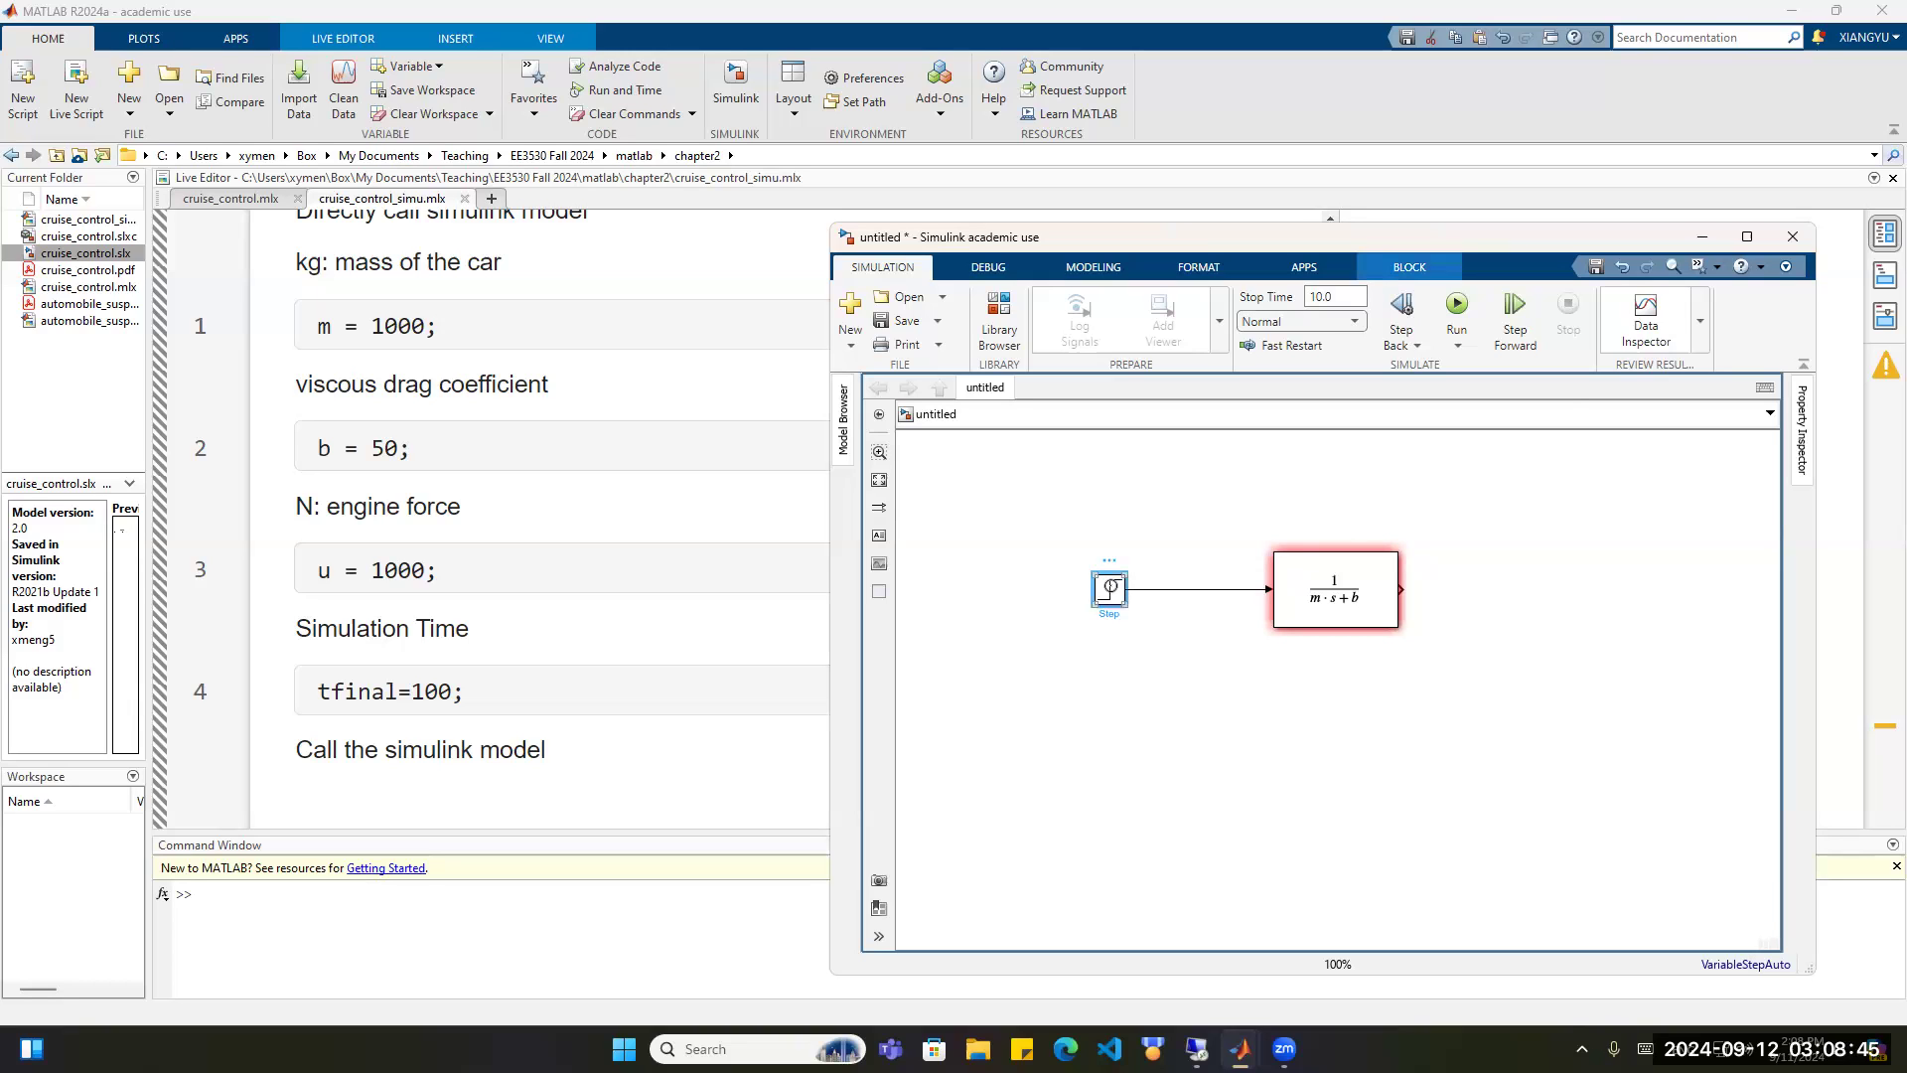
double_click(1111, 587)
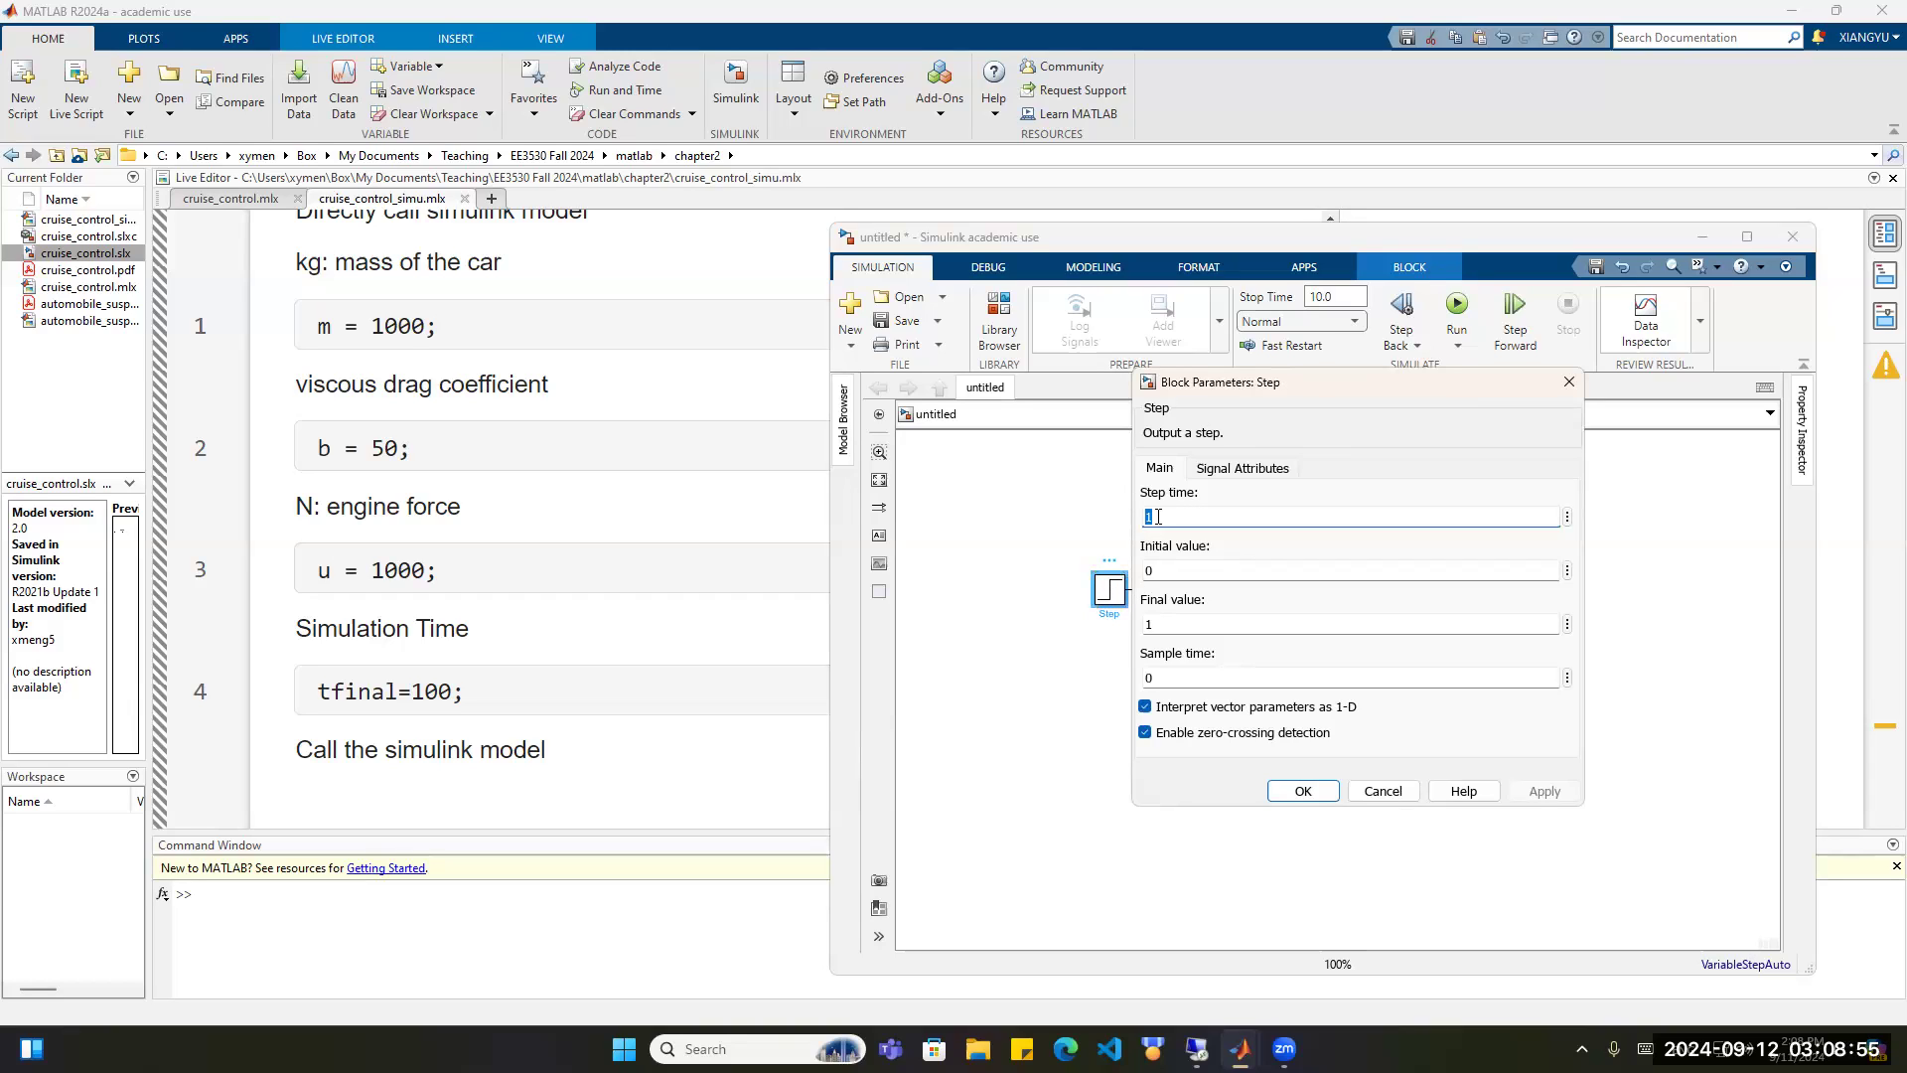
text(0)
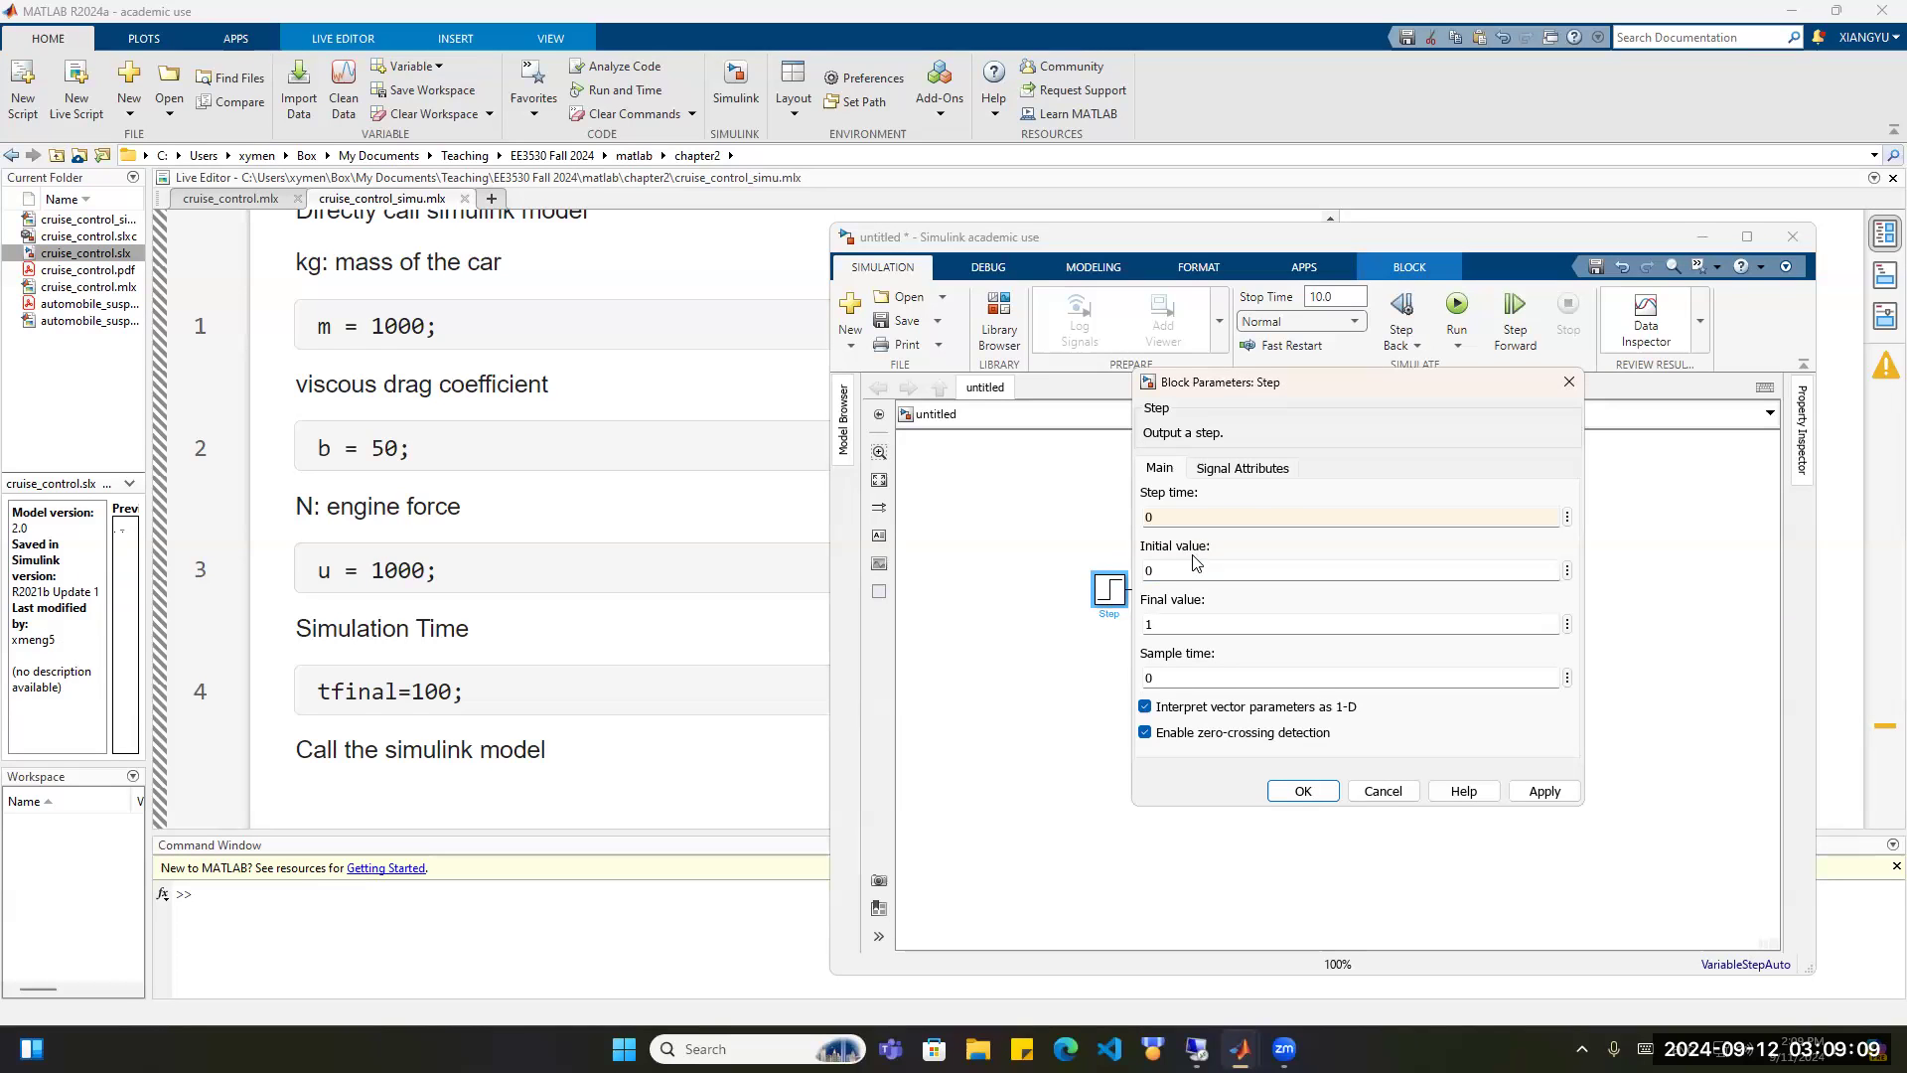
double_click(1148, 623)
text(u)
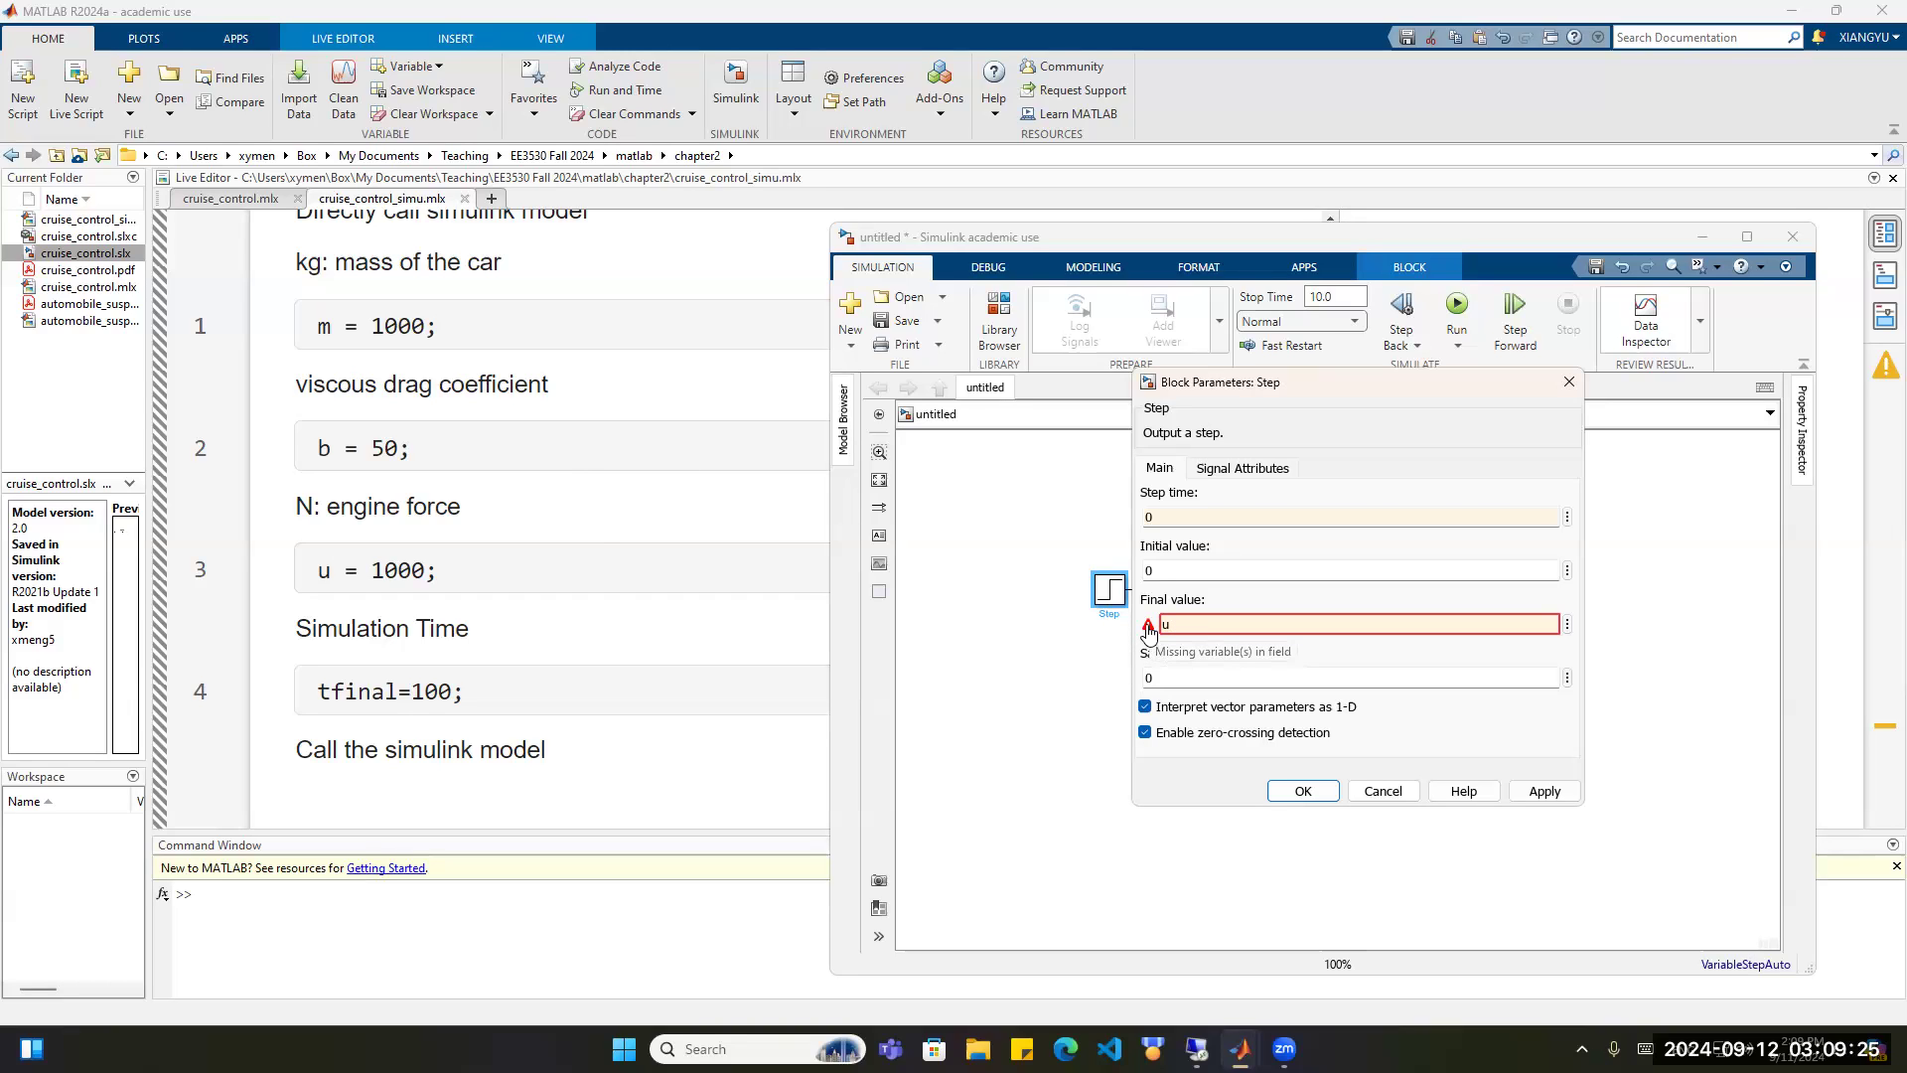
click(1544, 791)
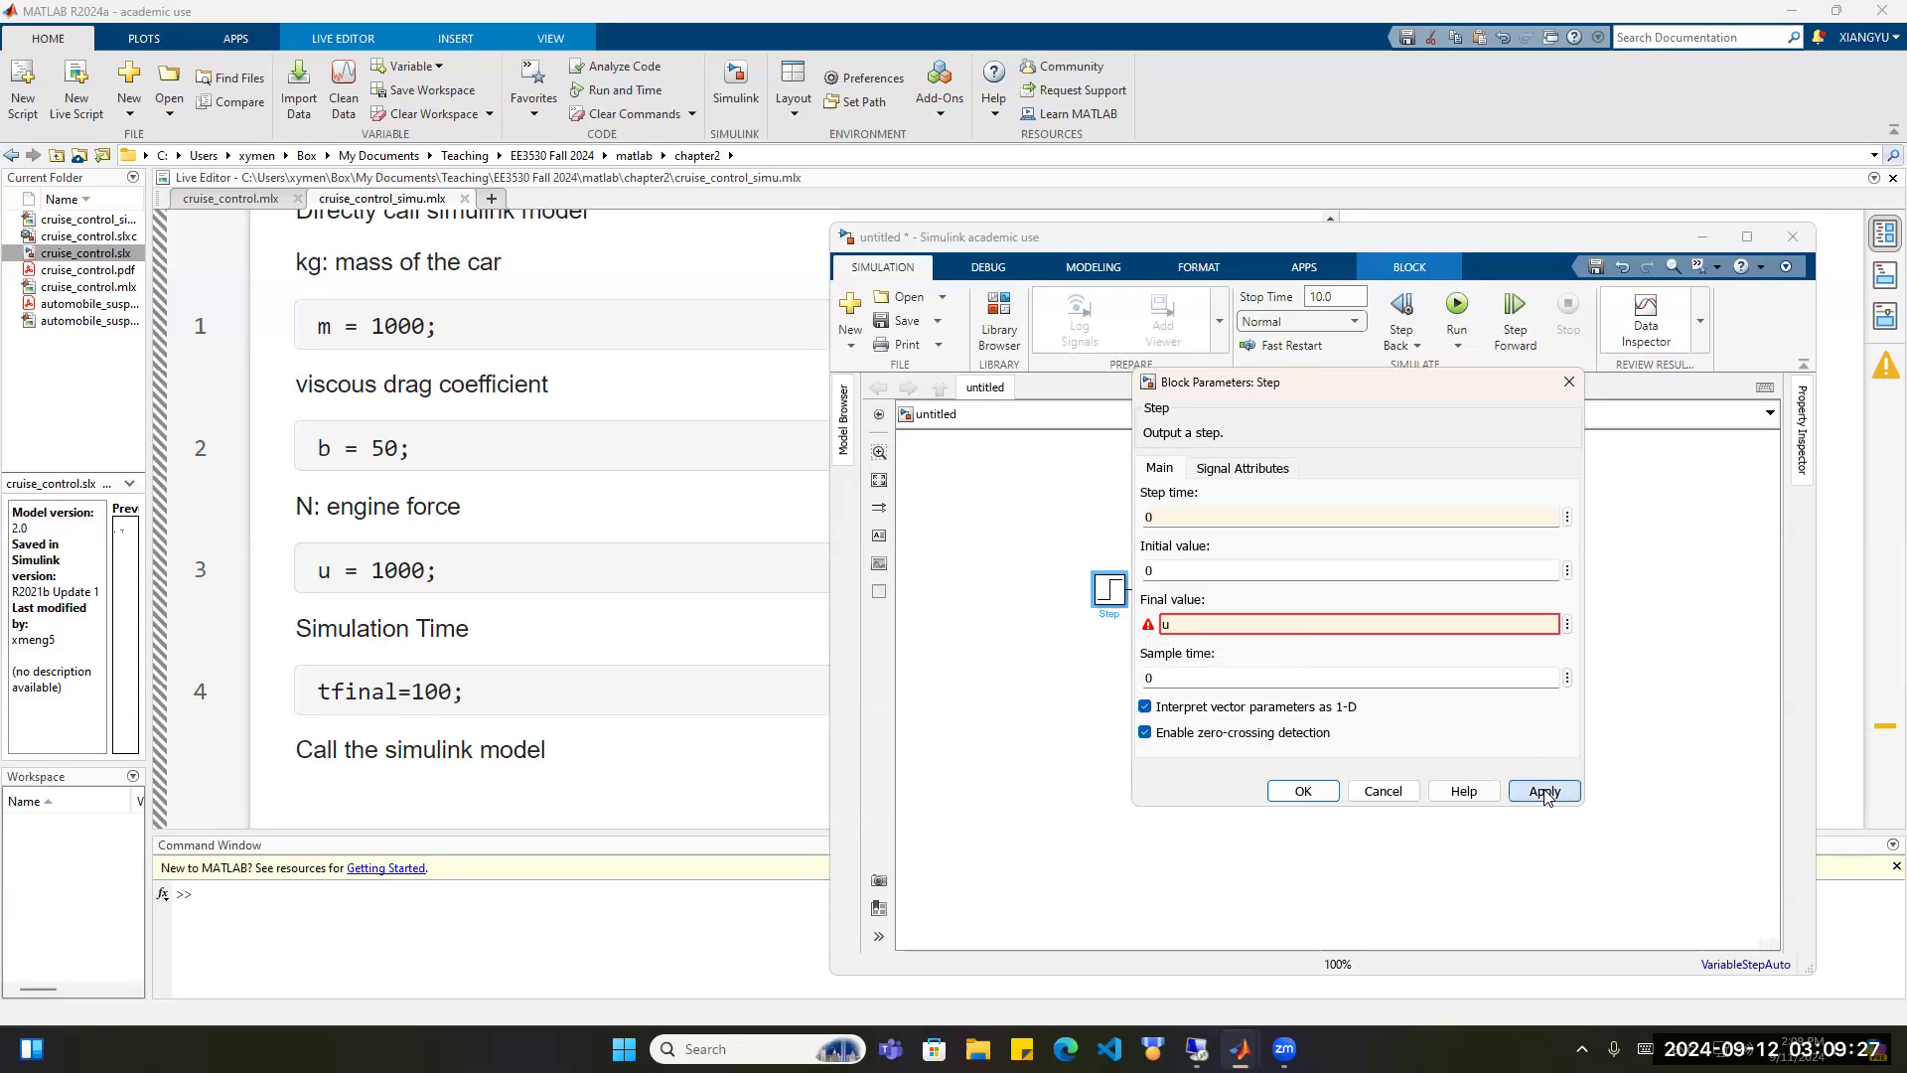
click(1303, 790)
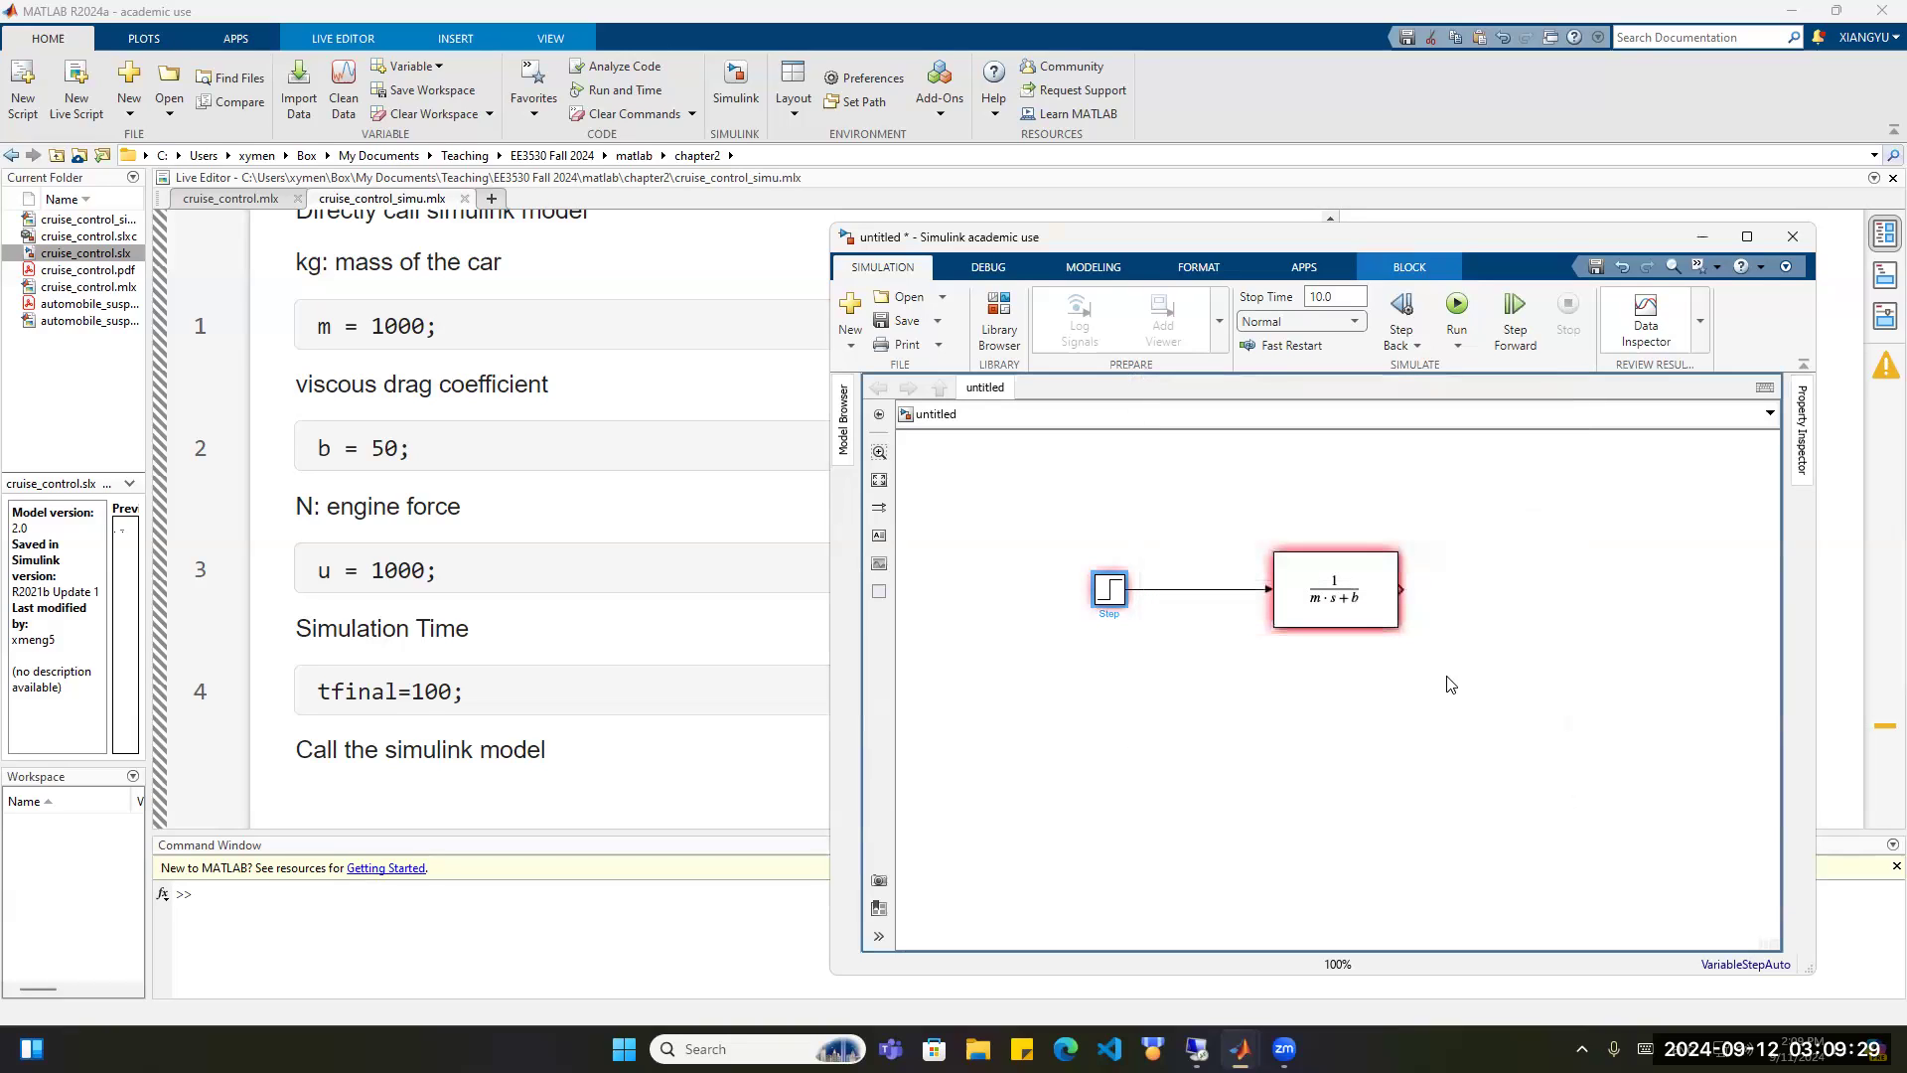
click(1448, 683)
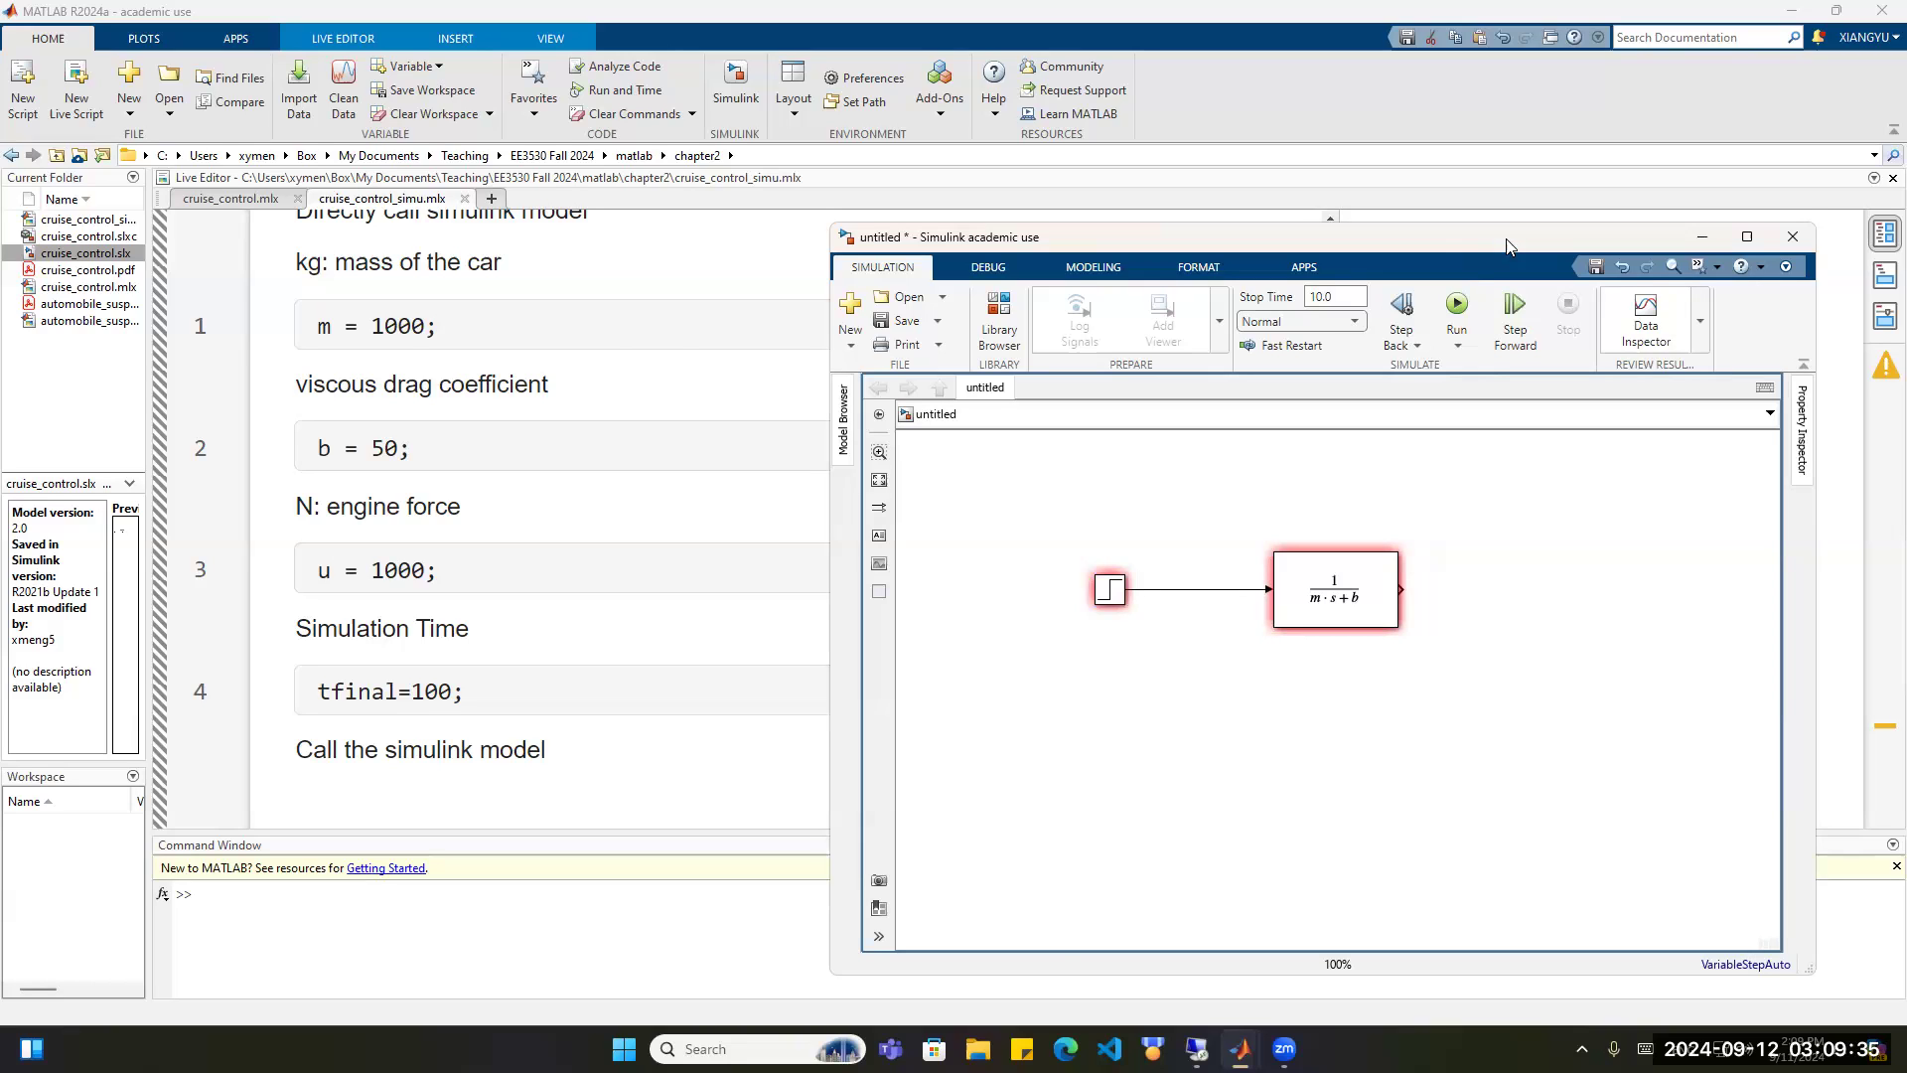
Add a Scope block after the Transfer Fcn block and connect it to the Transfer Fcn output.
drag(1507, 245, 1219, 246)
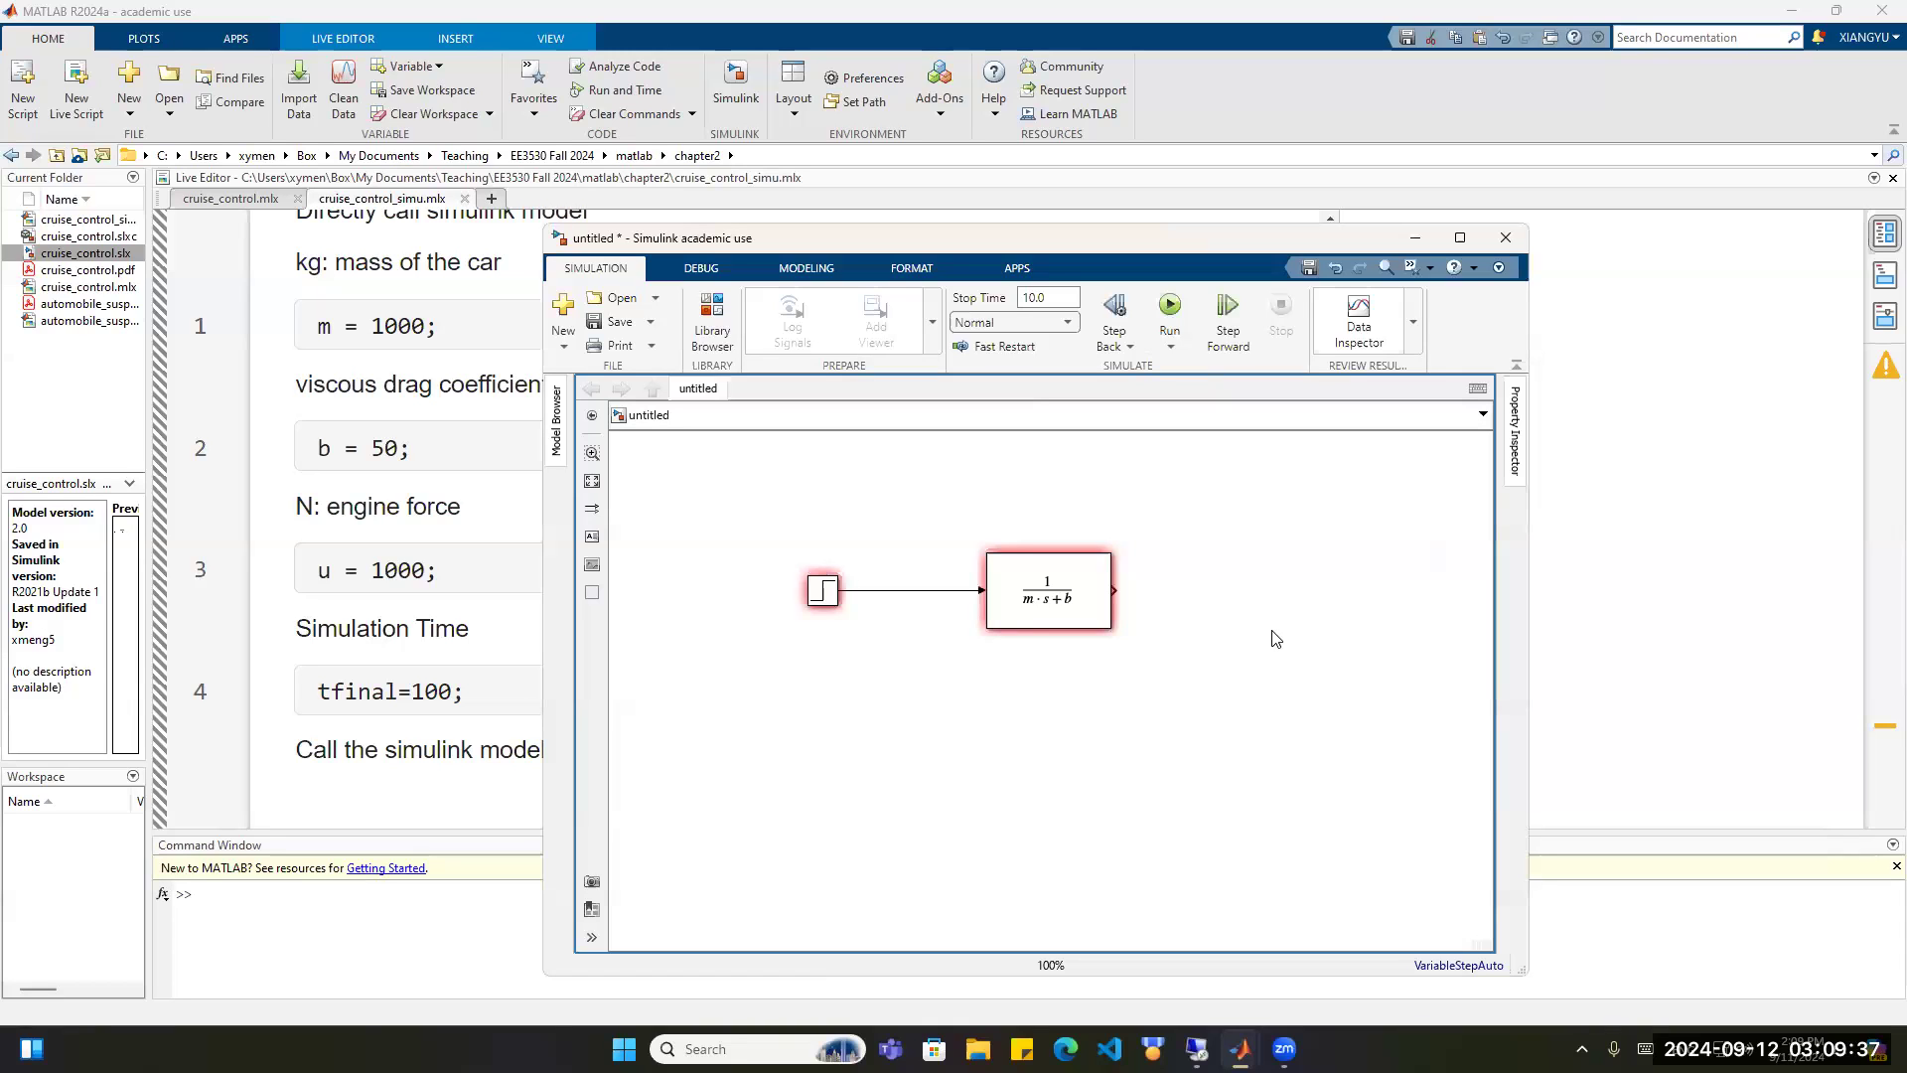
double_click(1319, 600)
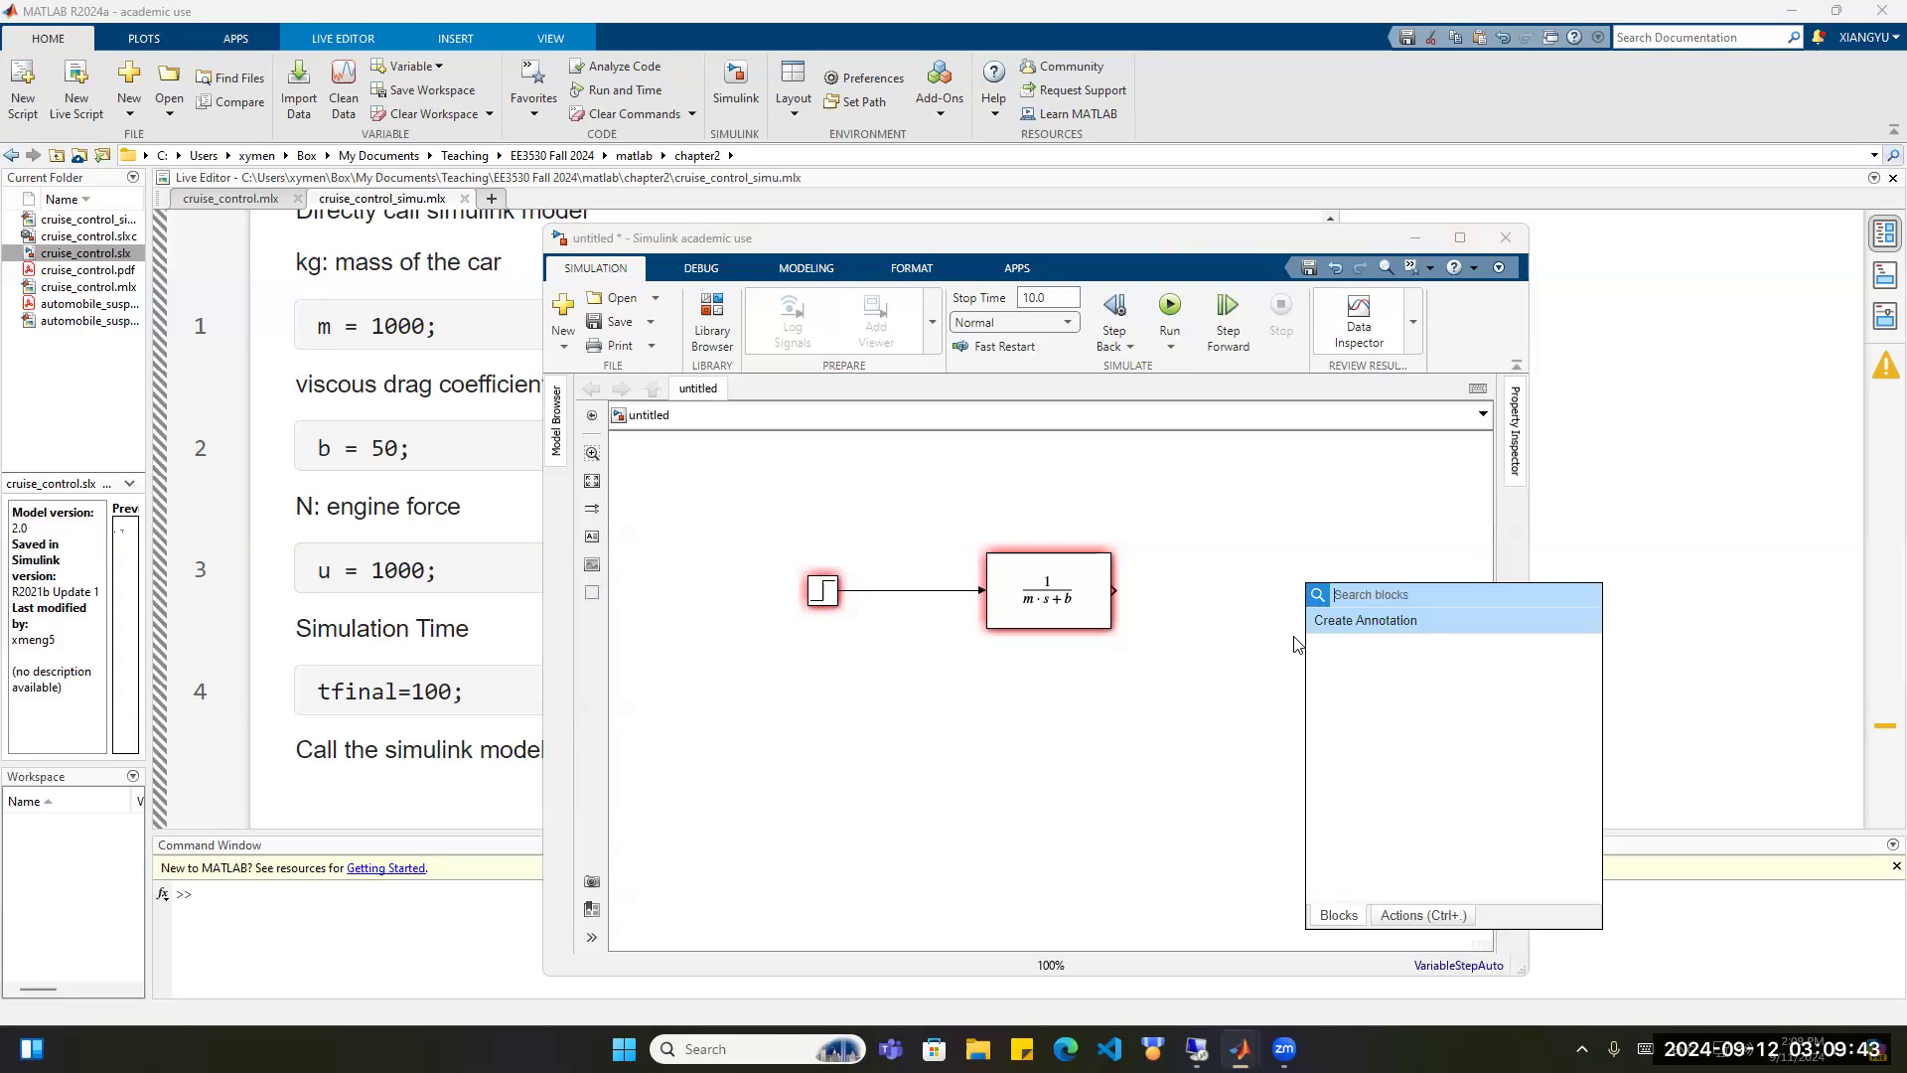
text(sc)
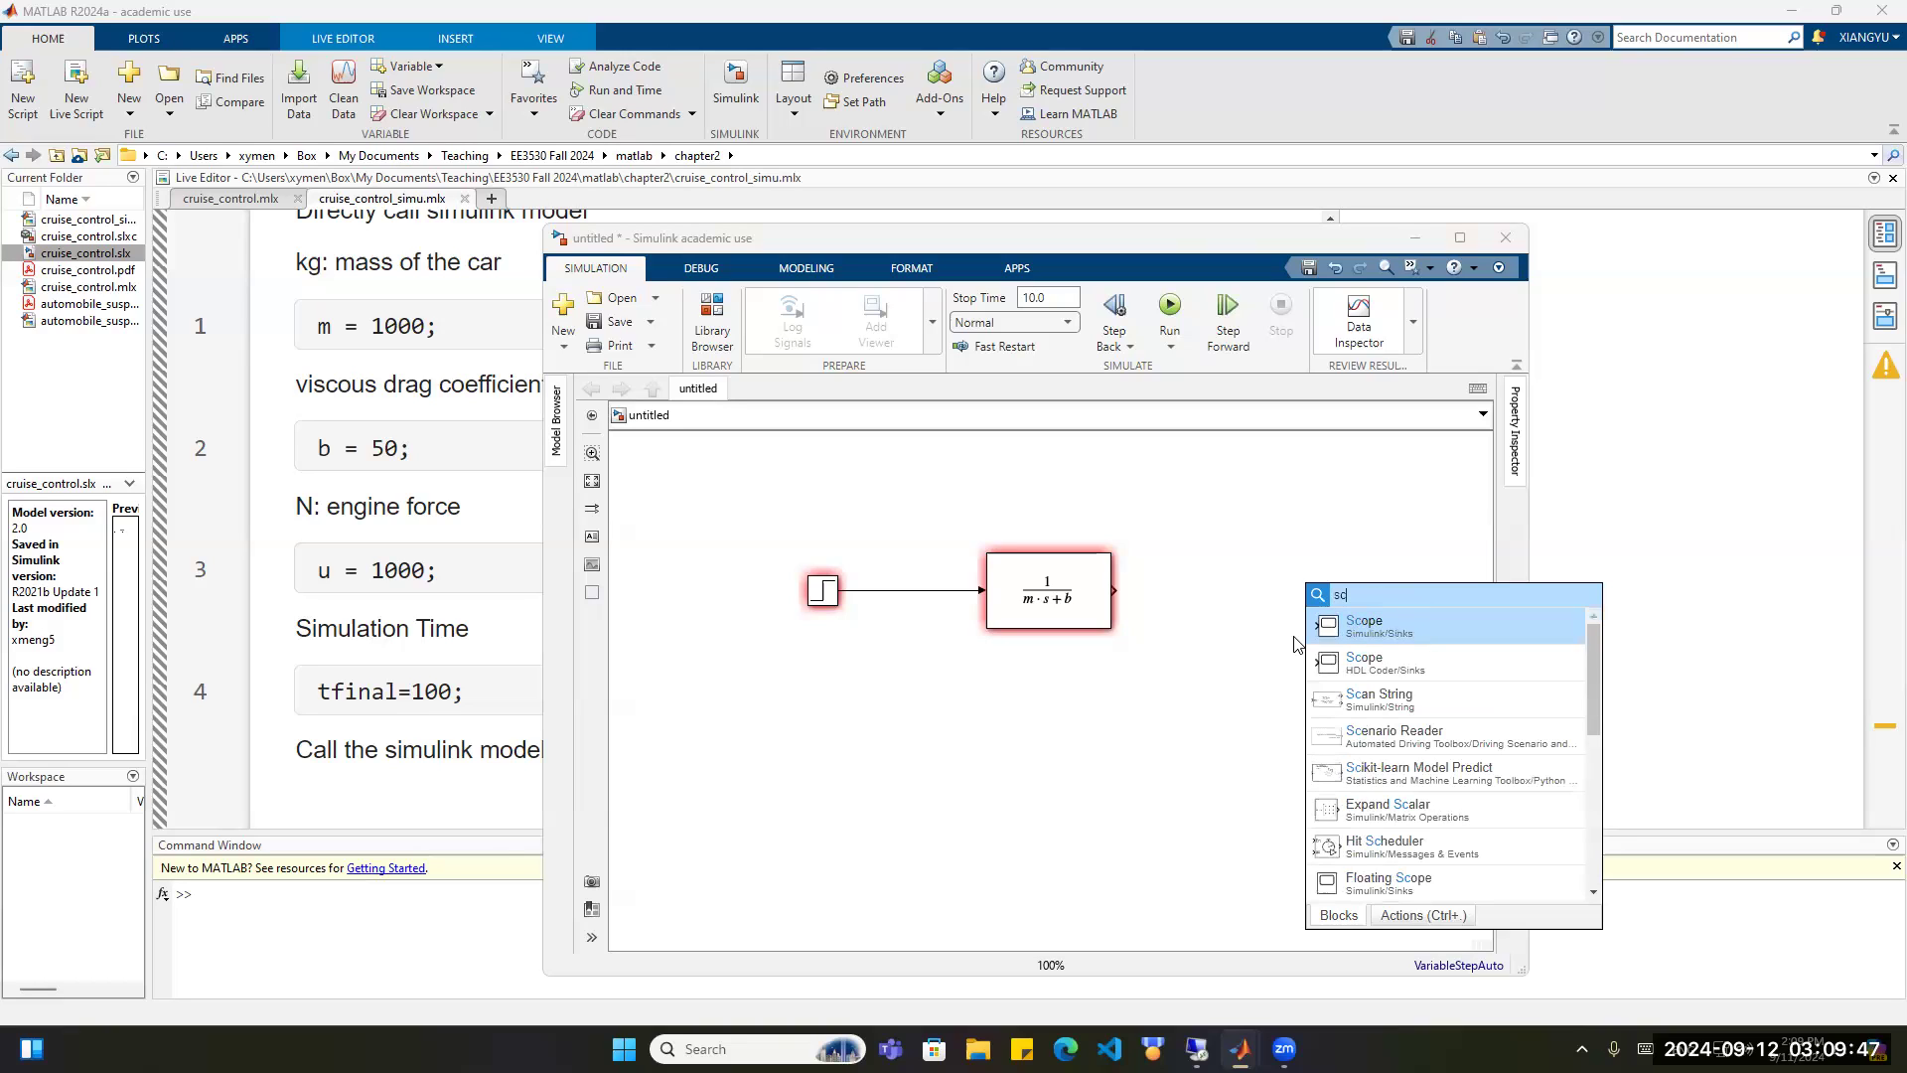
text(ope)
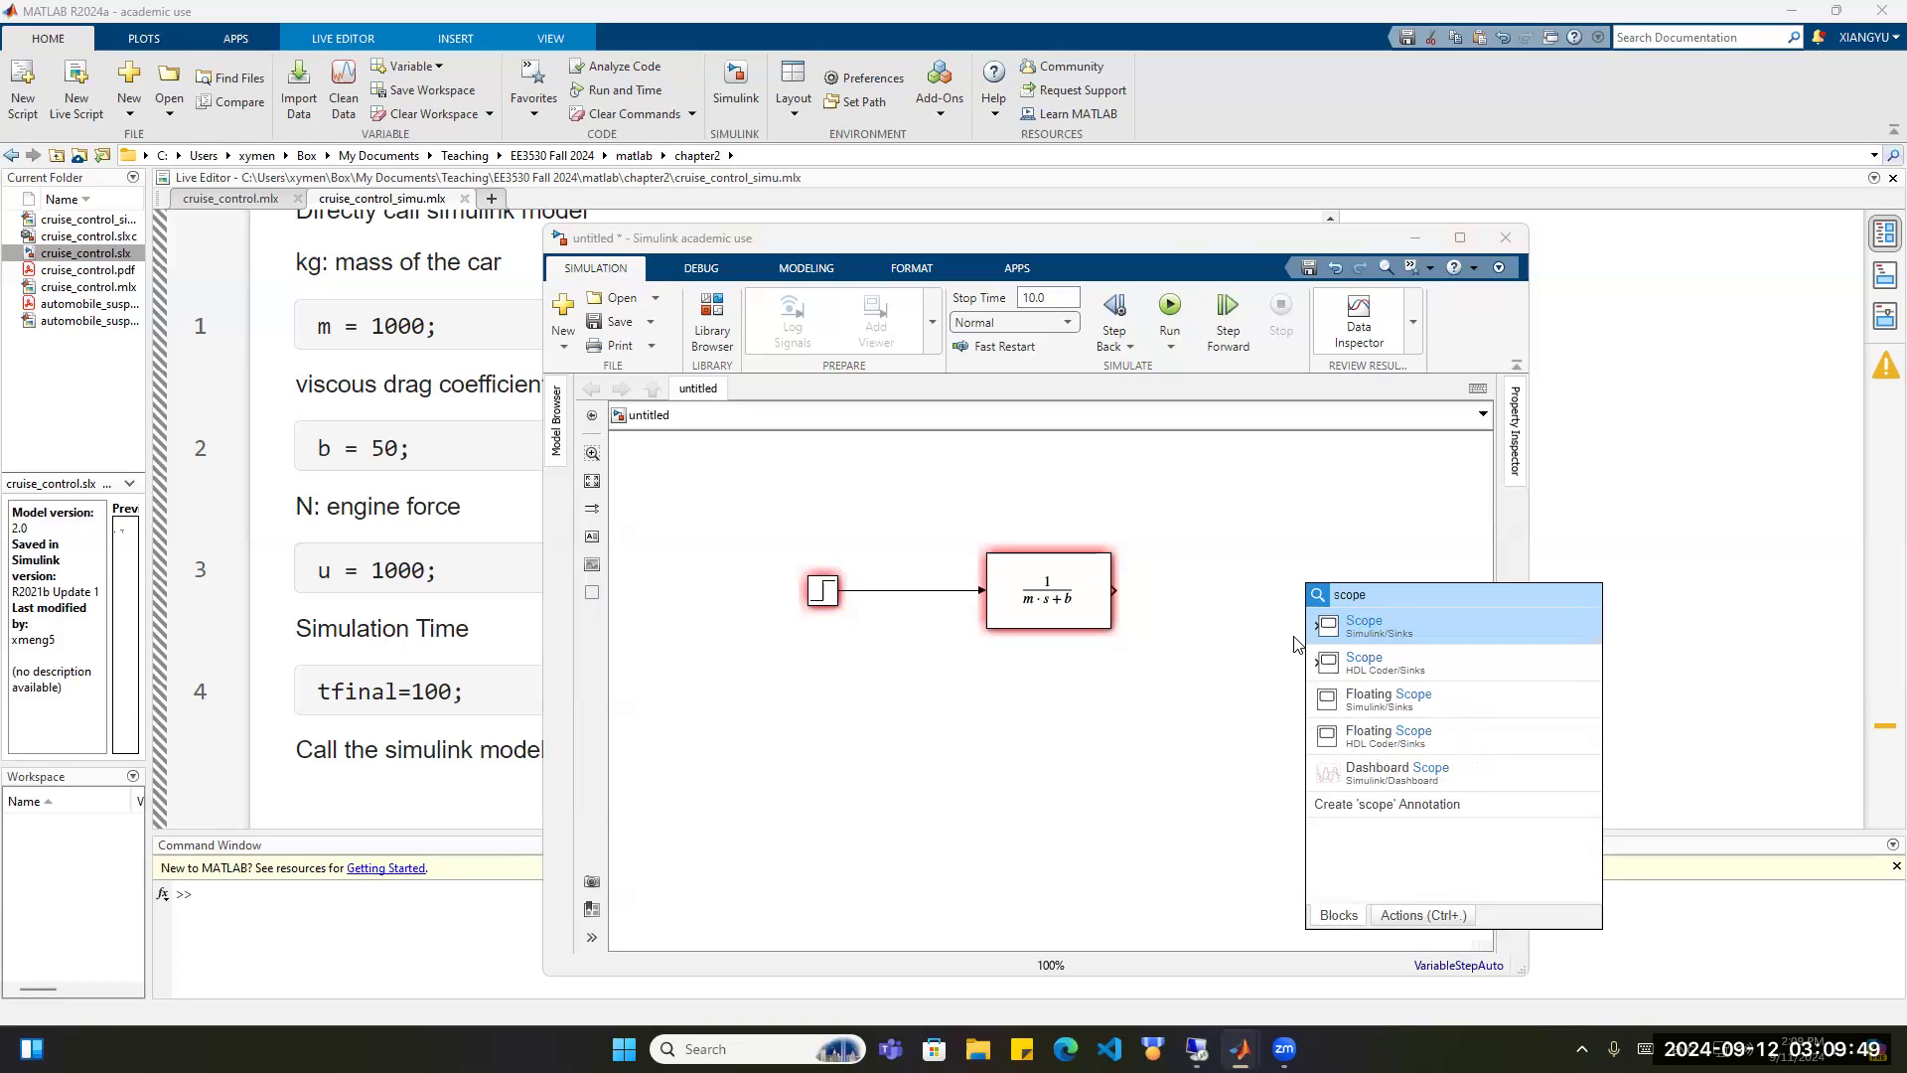
click(1391, 630)
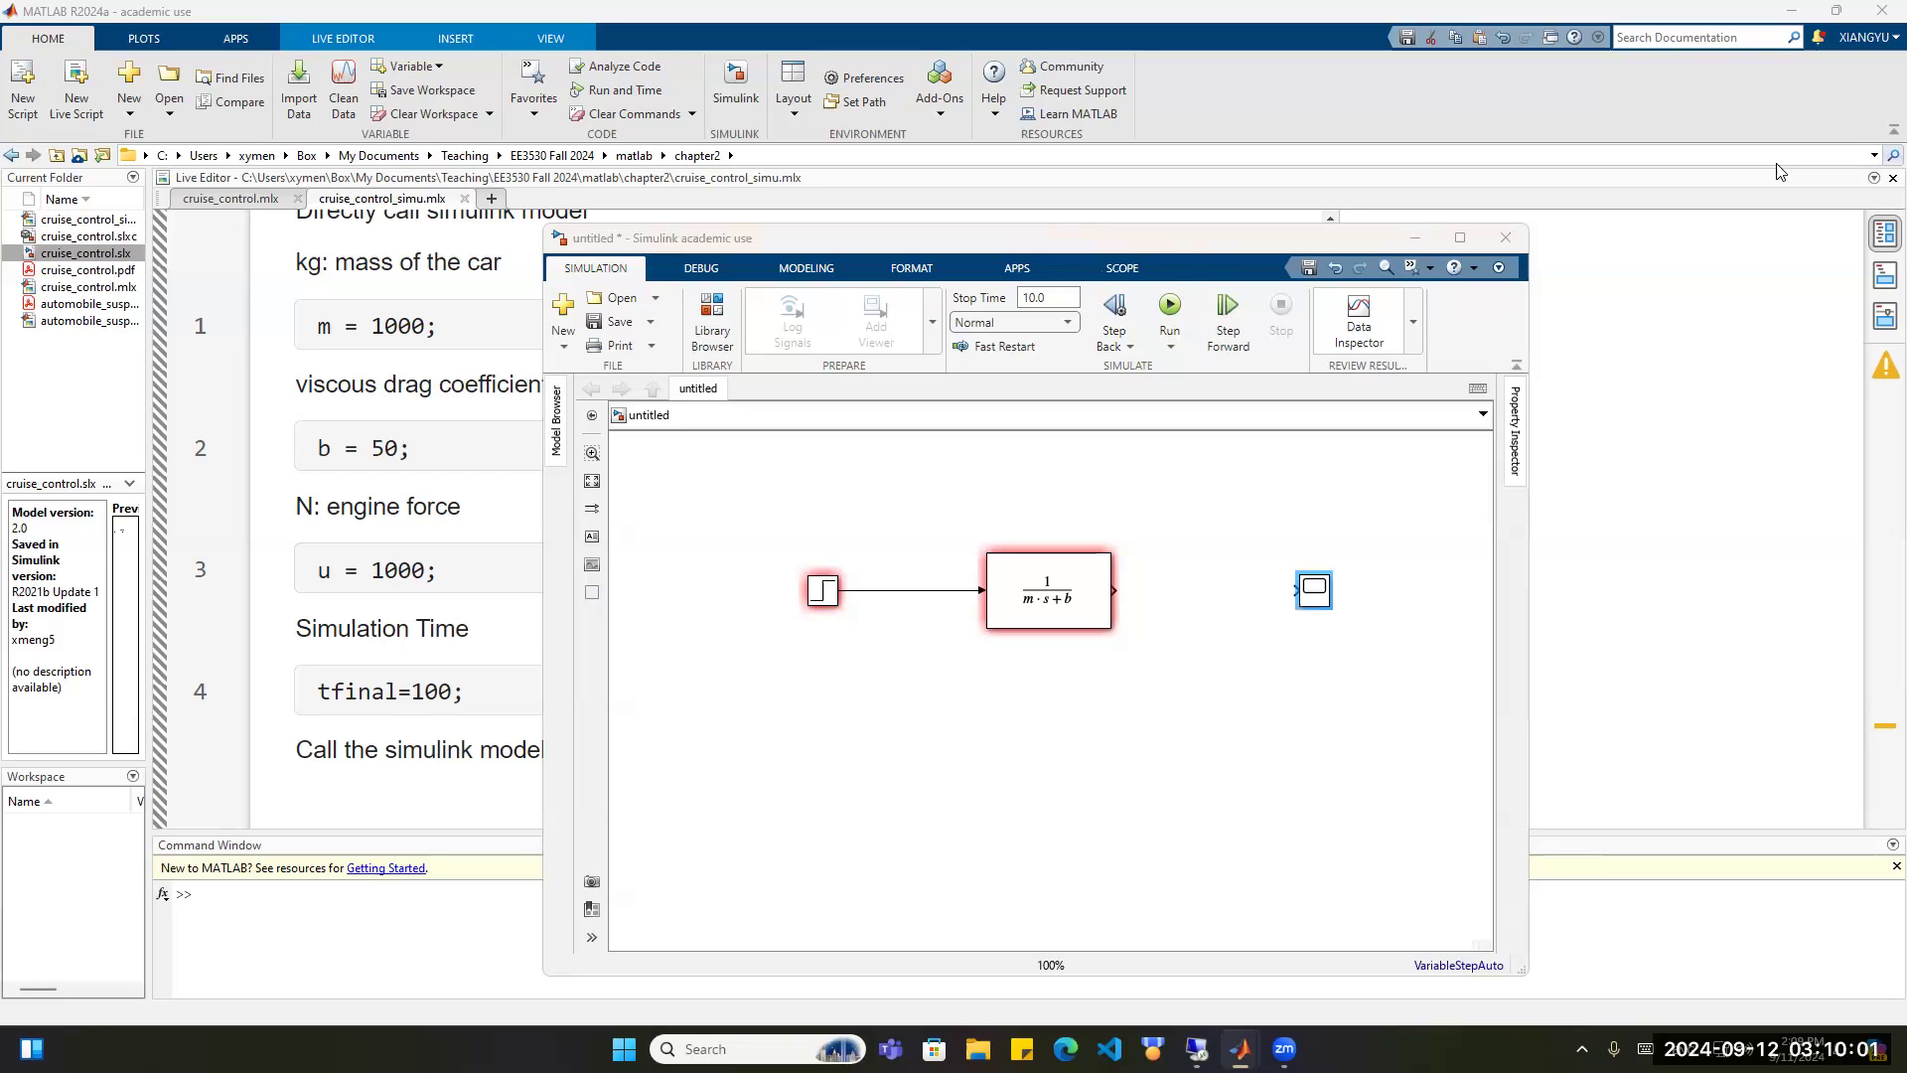
drag(1313, 592, 1212, 590)
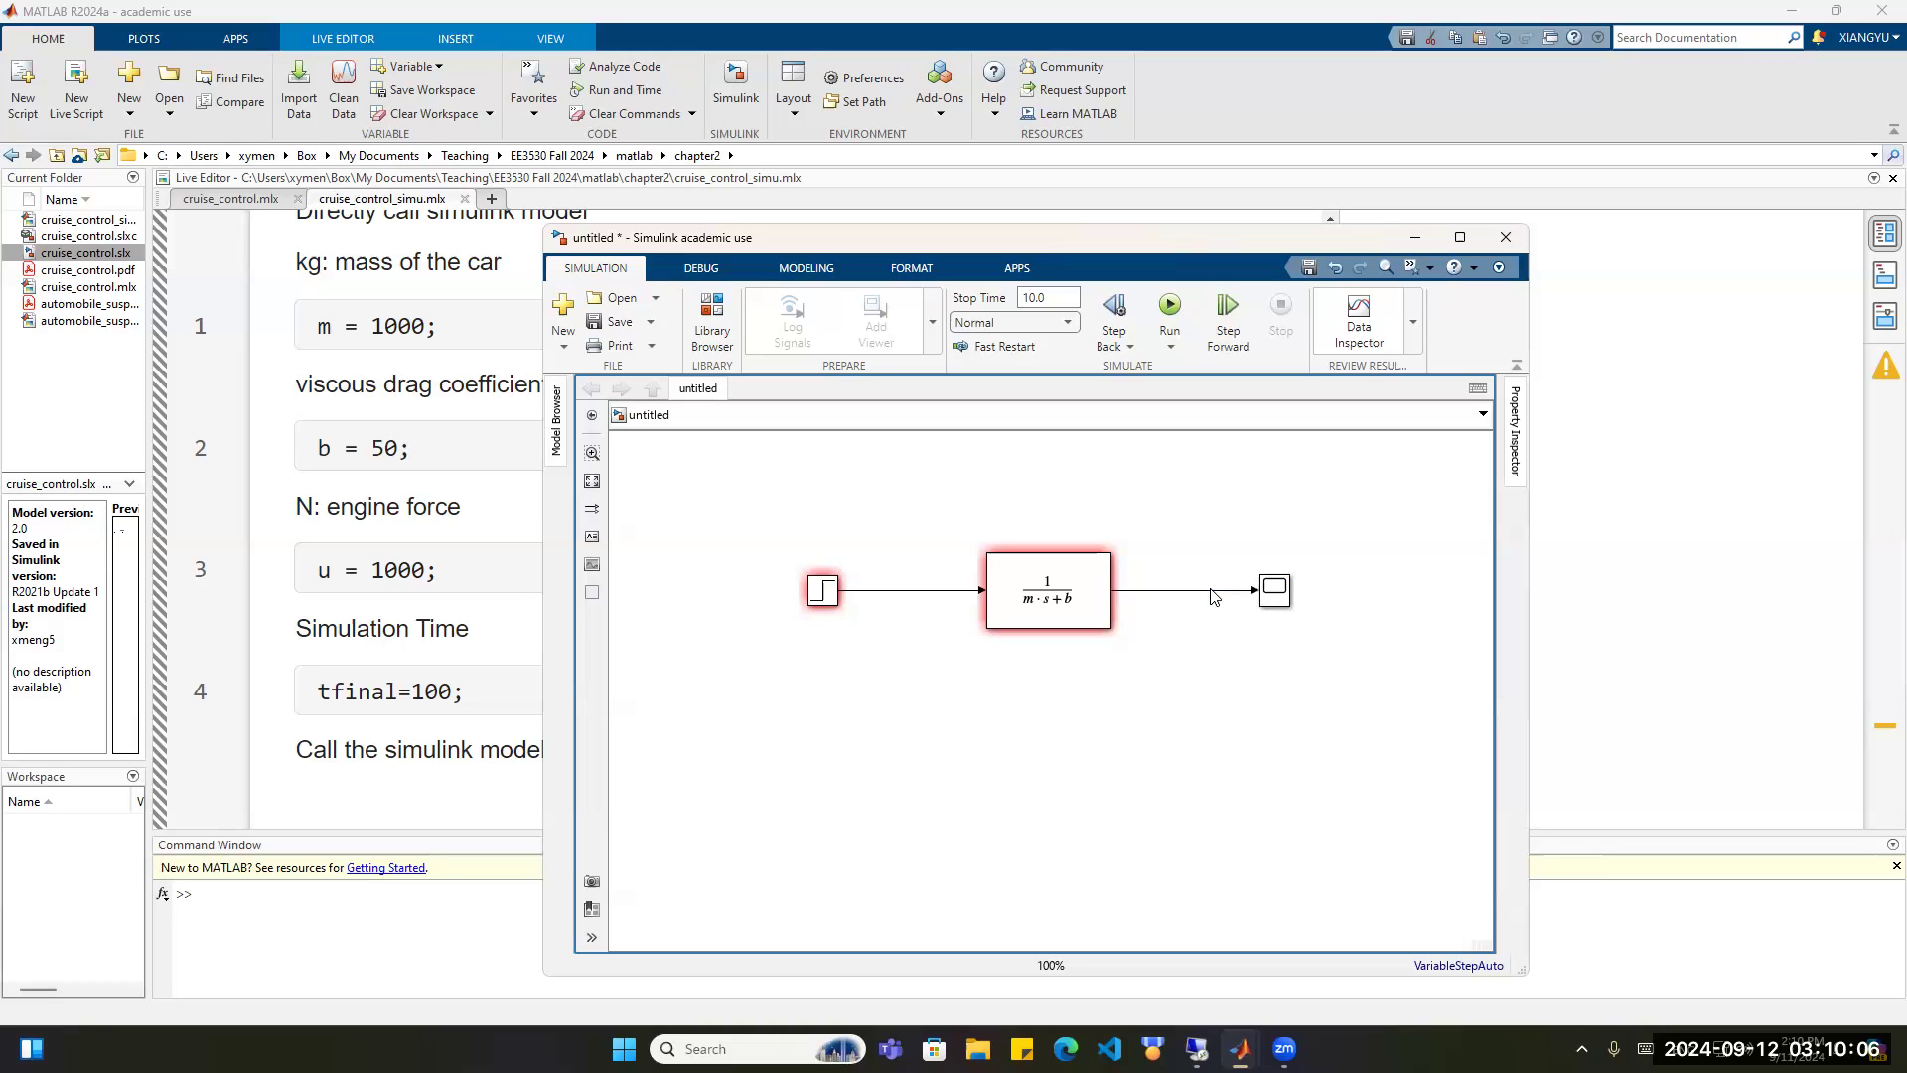
click(1278, 594)
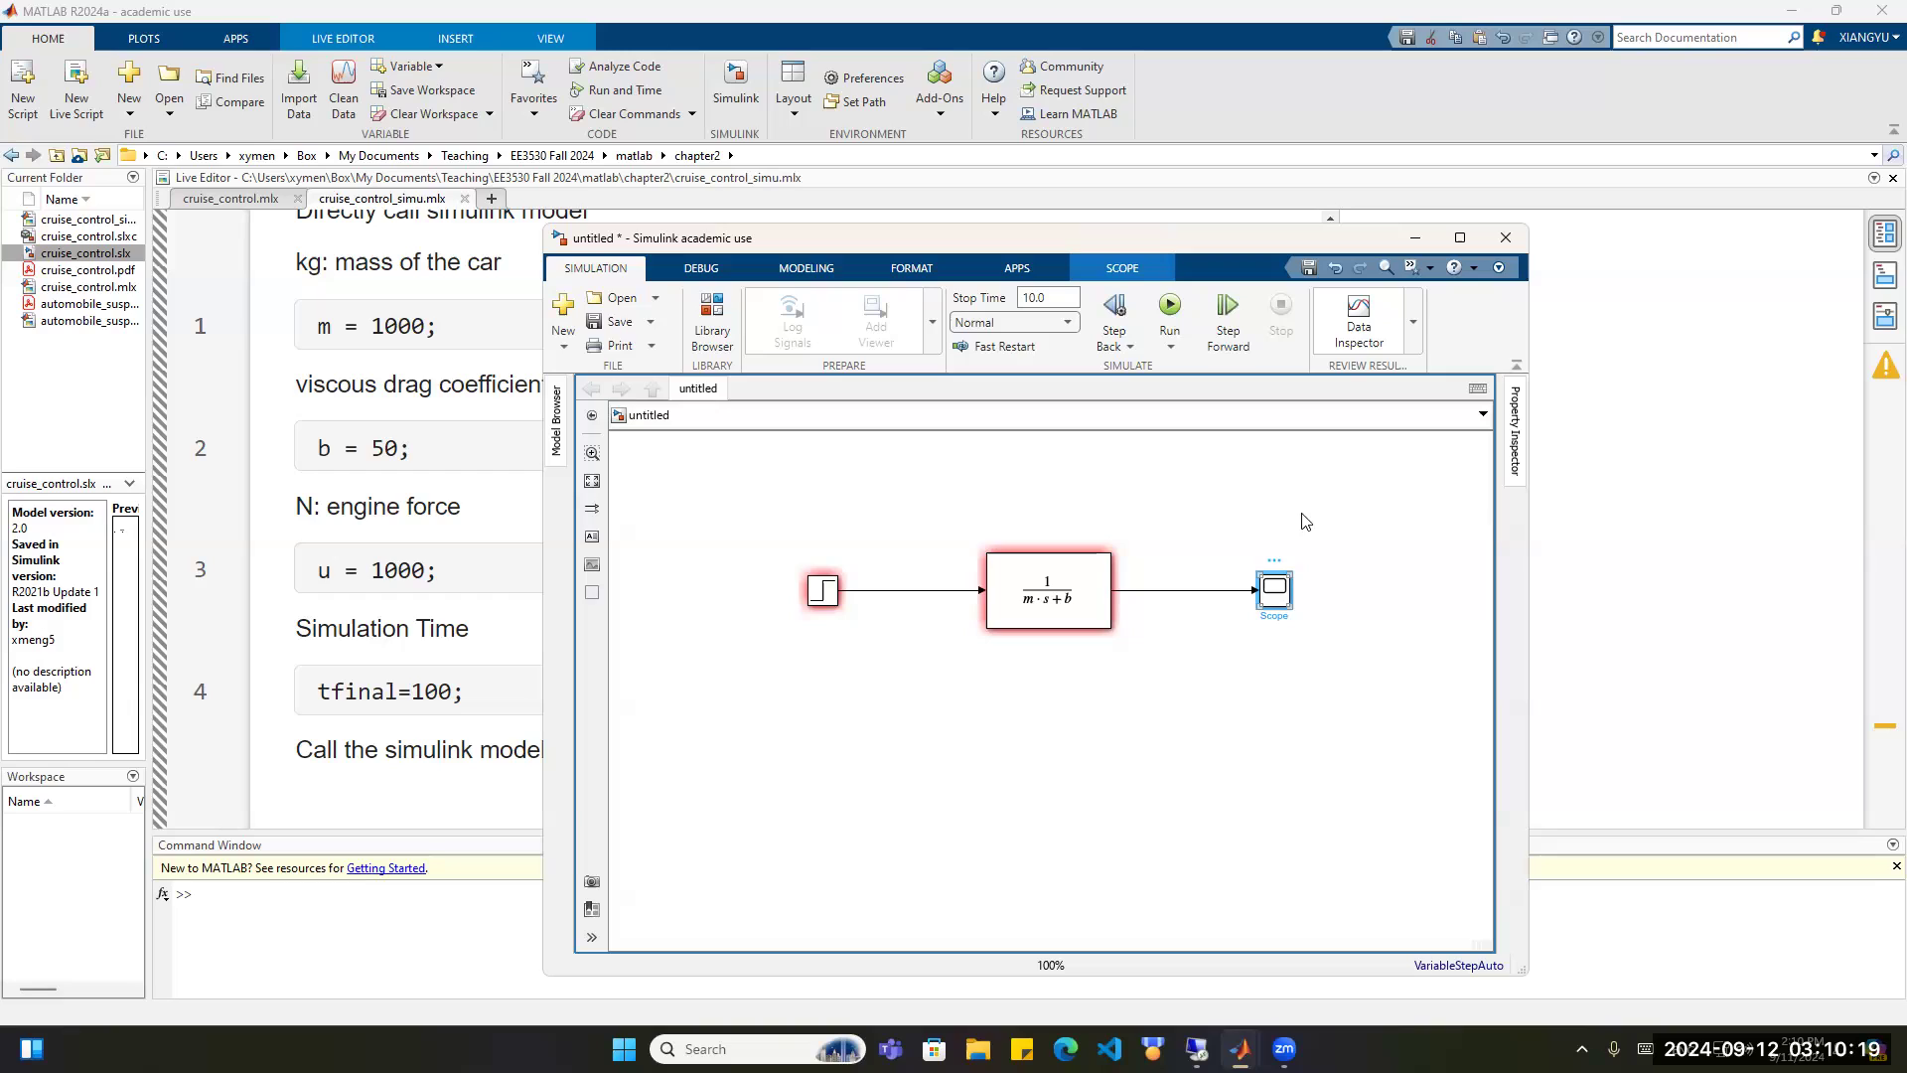
double_click(1192, 508)
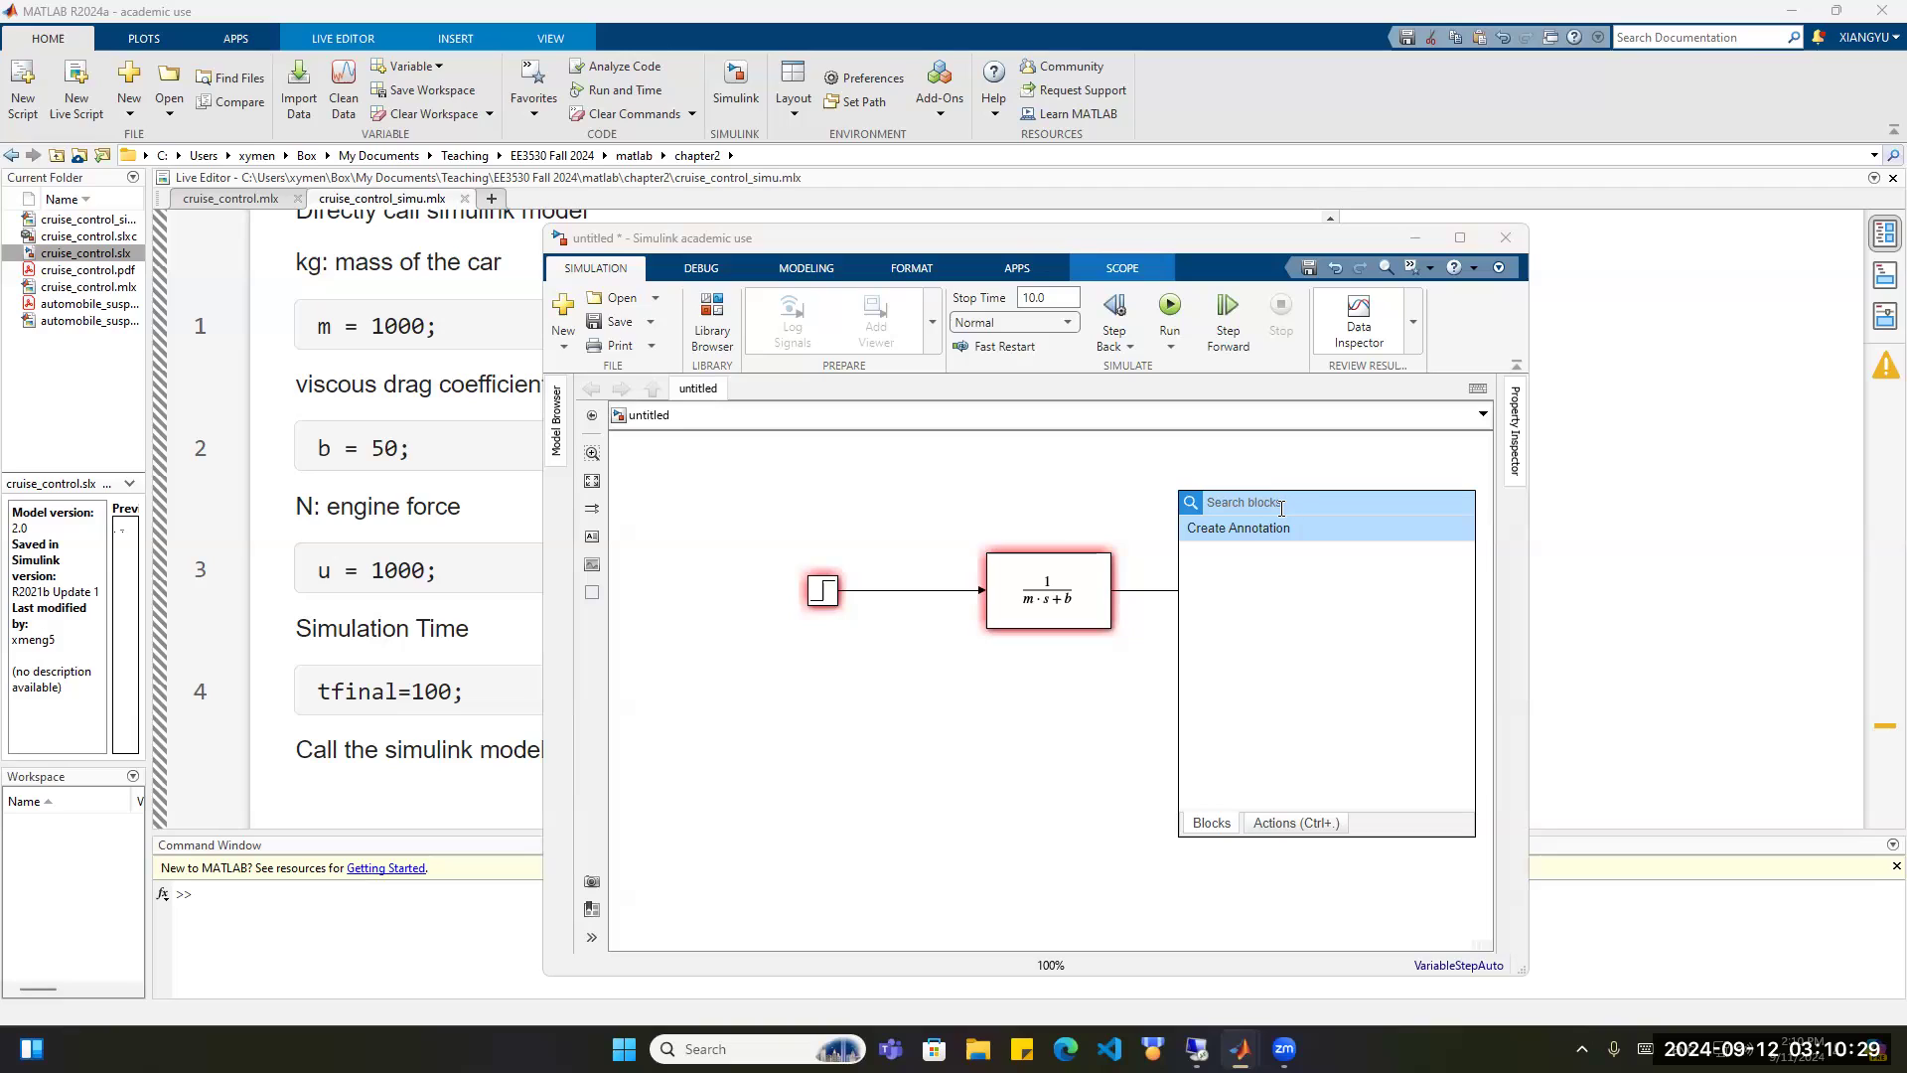
text(scope)
key(Return)
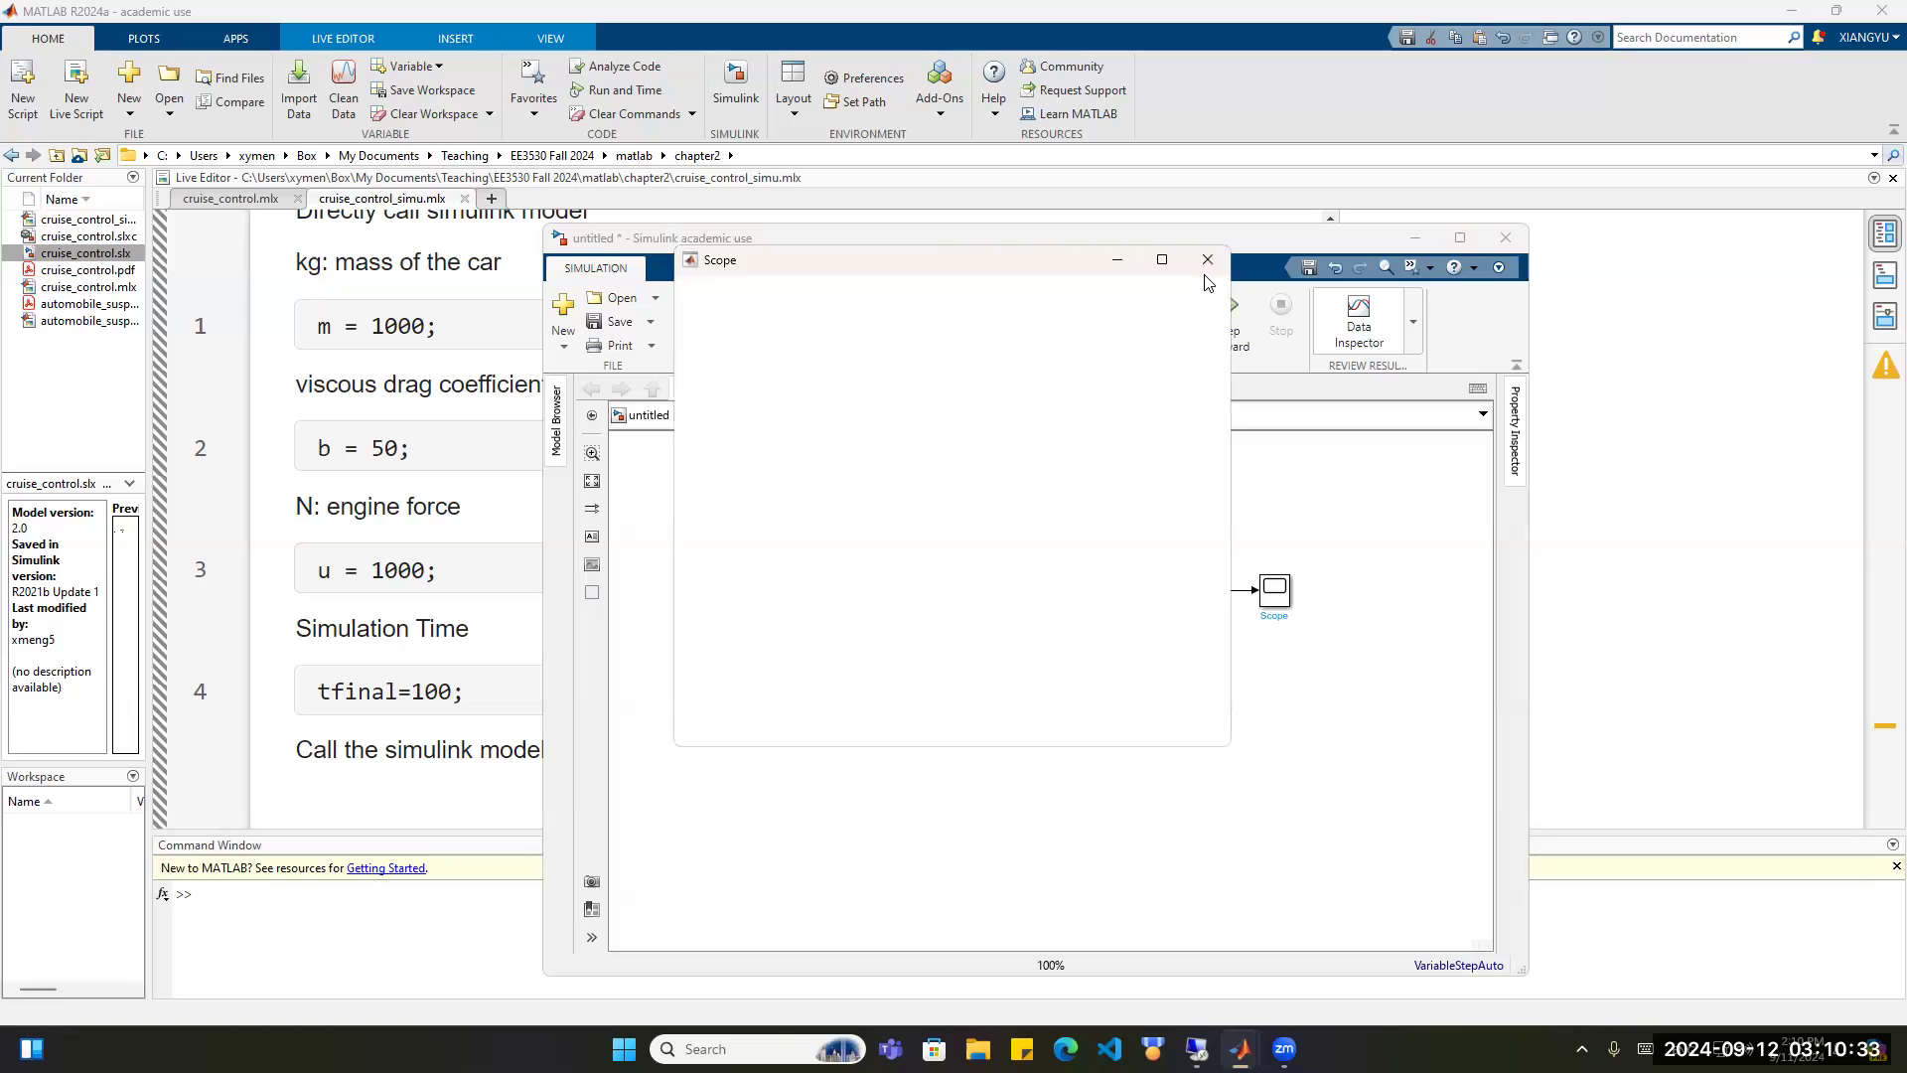
click(1296, 544)
Add a To Workspace block above the Scope and branch the Transfer Fcn output signal to its input.
double_click(1228, 517)
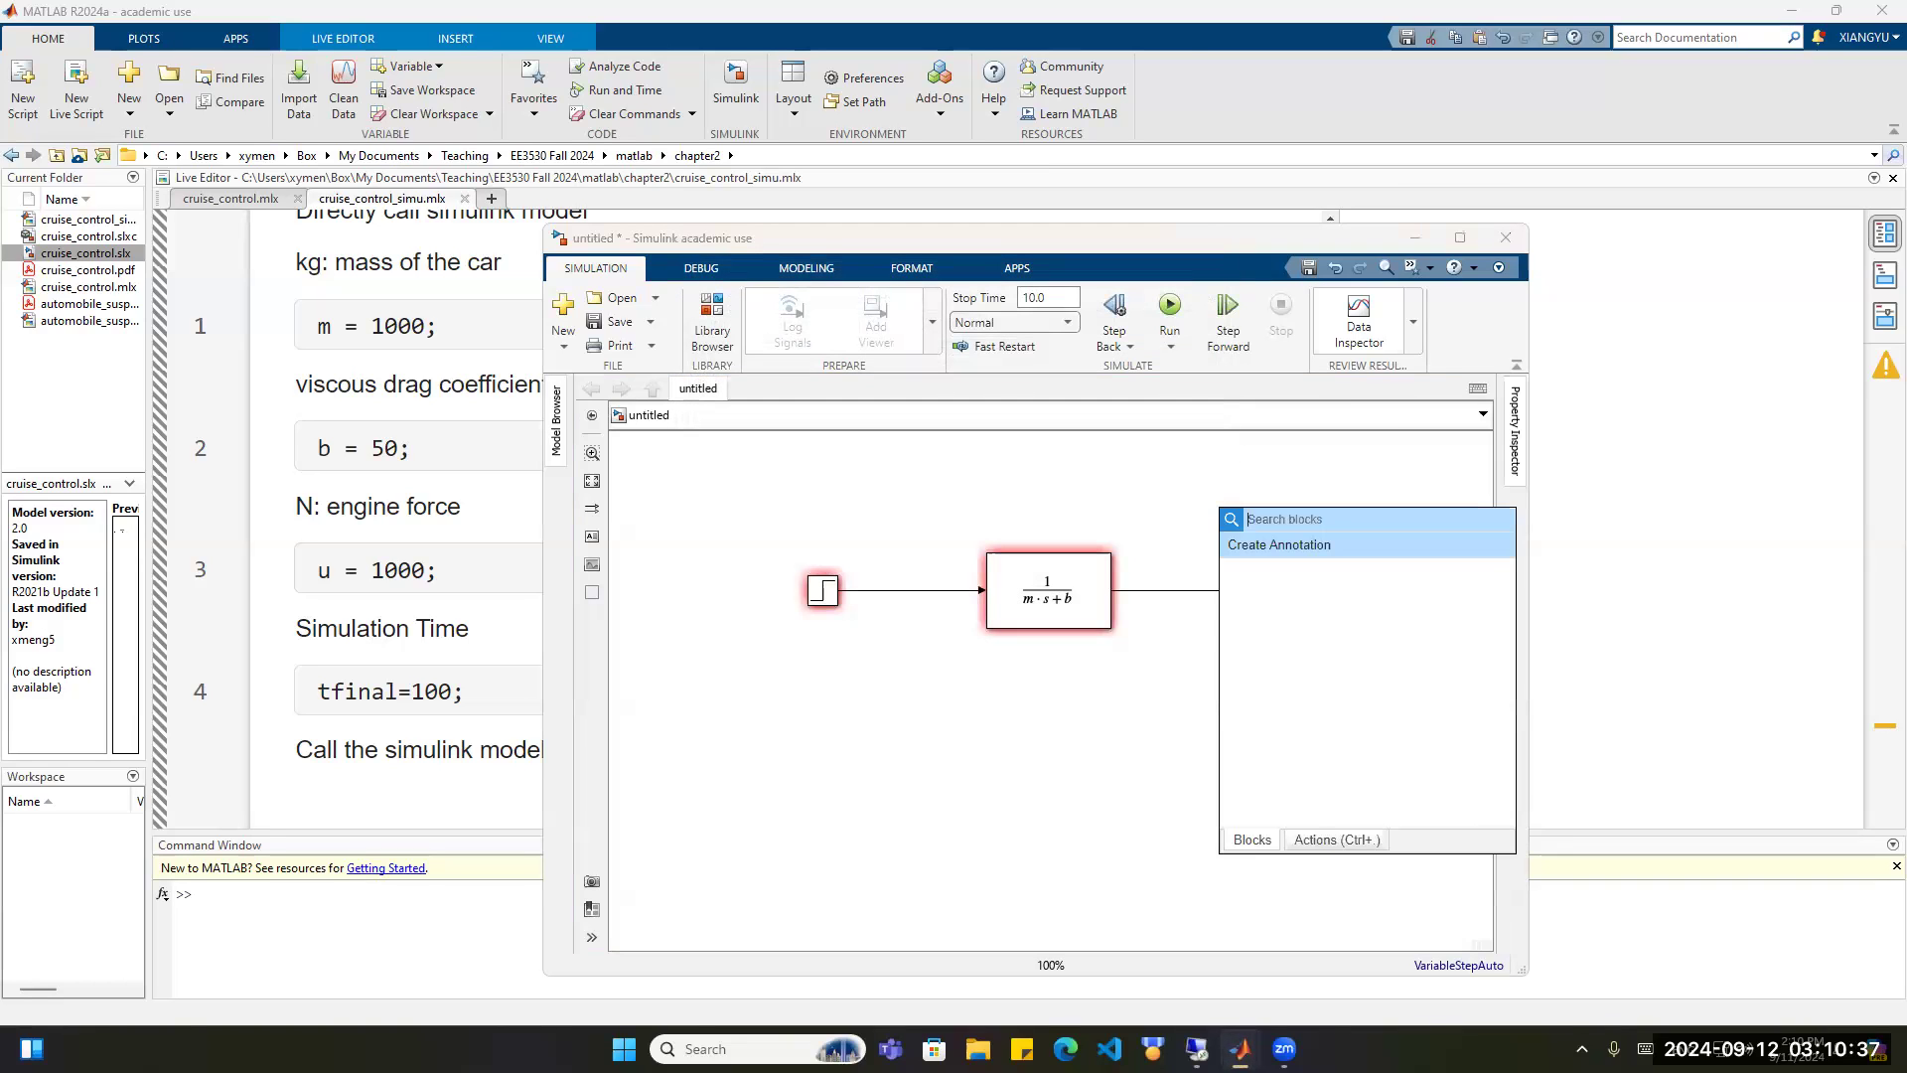
text(tow)
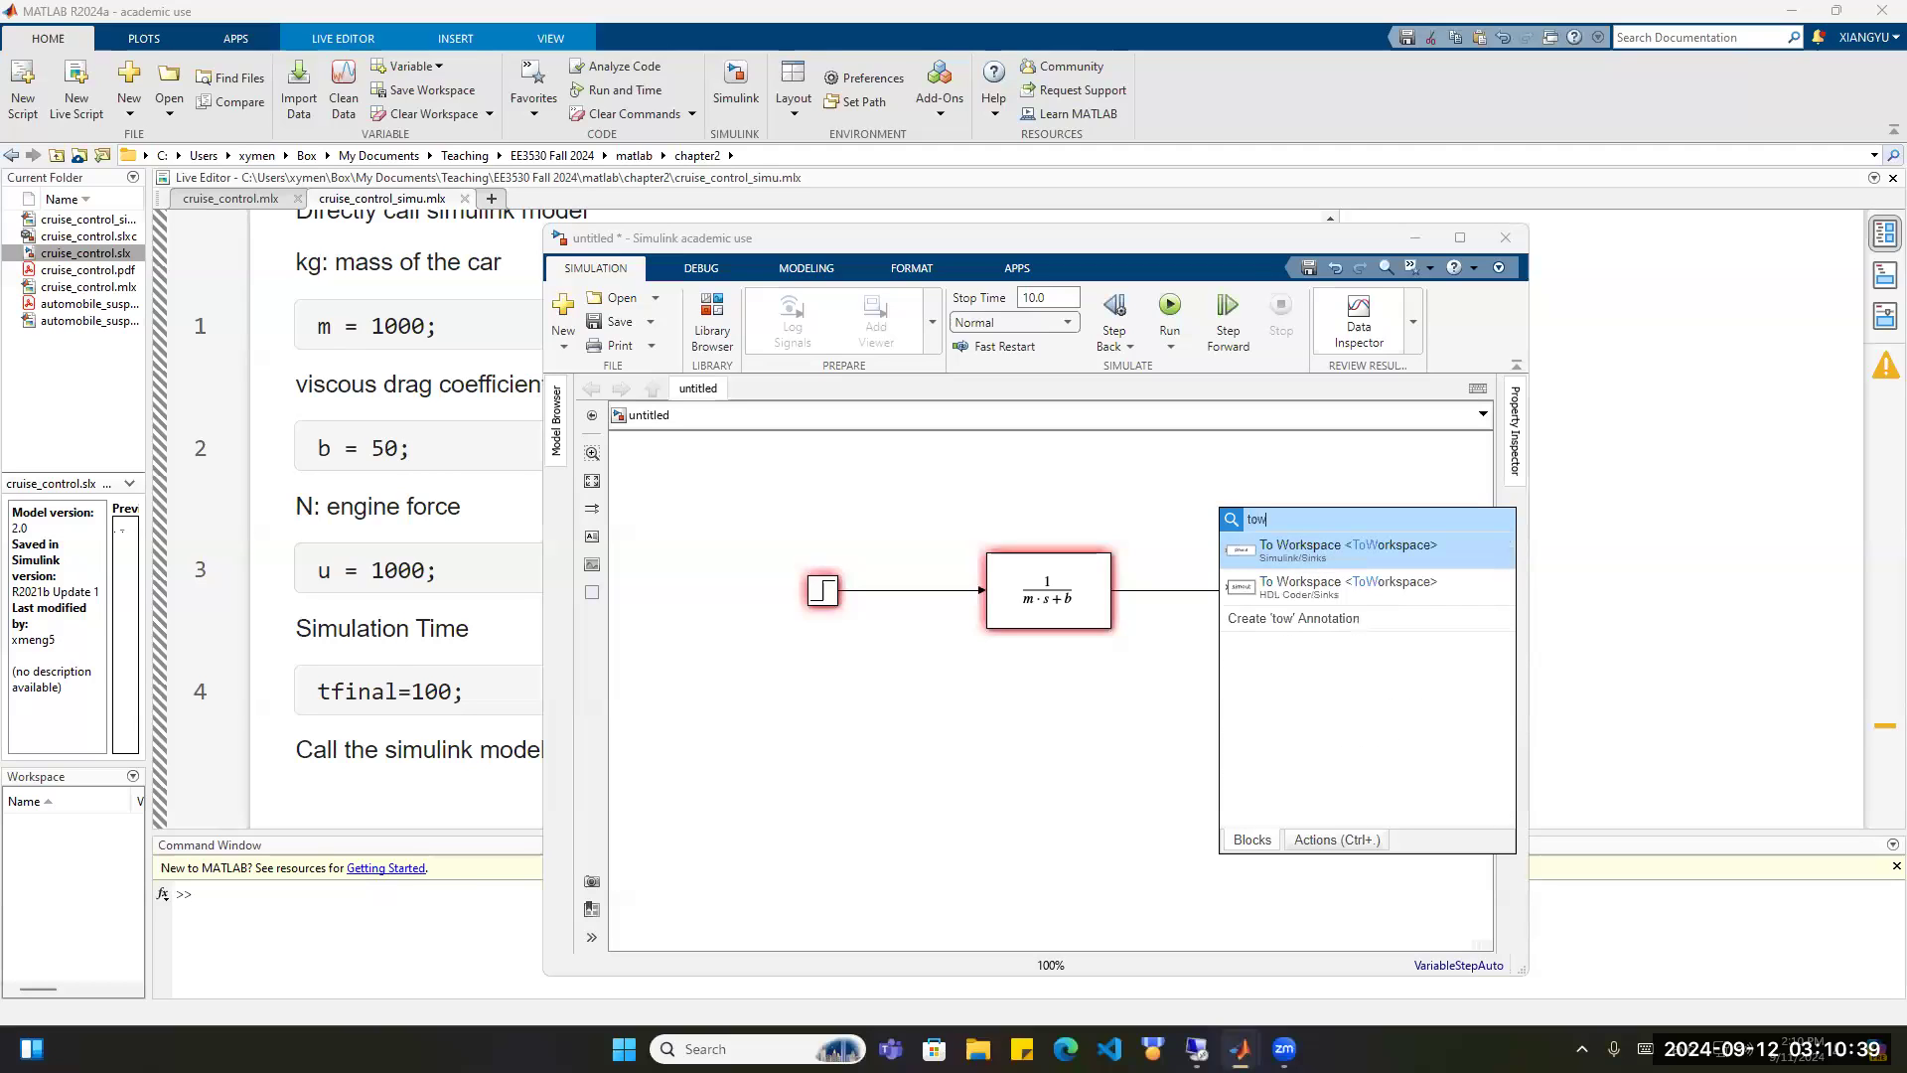
click(1301, 553)
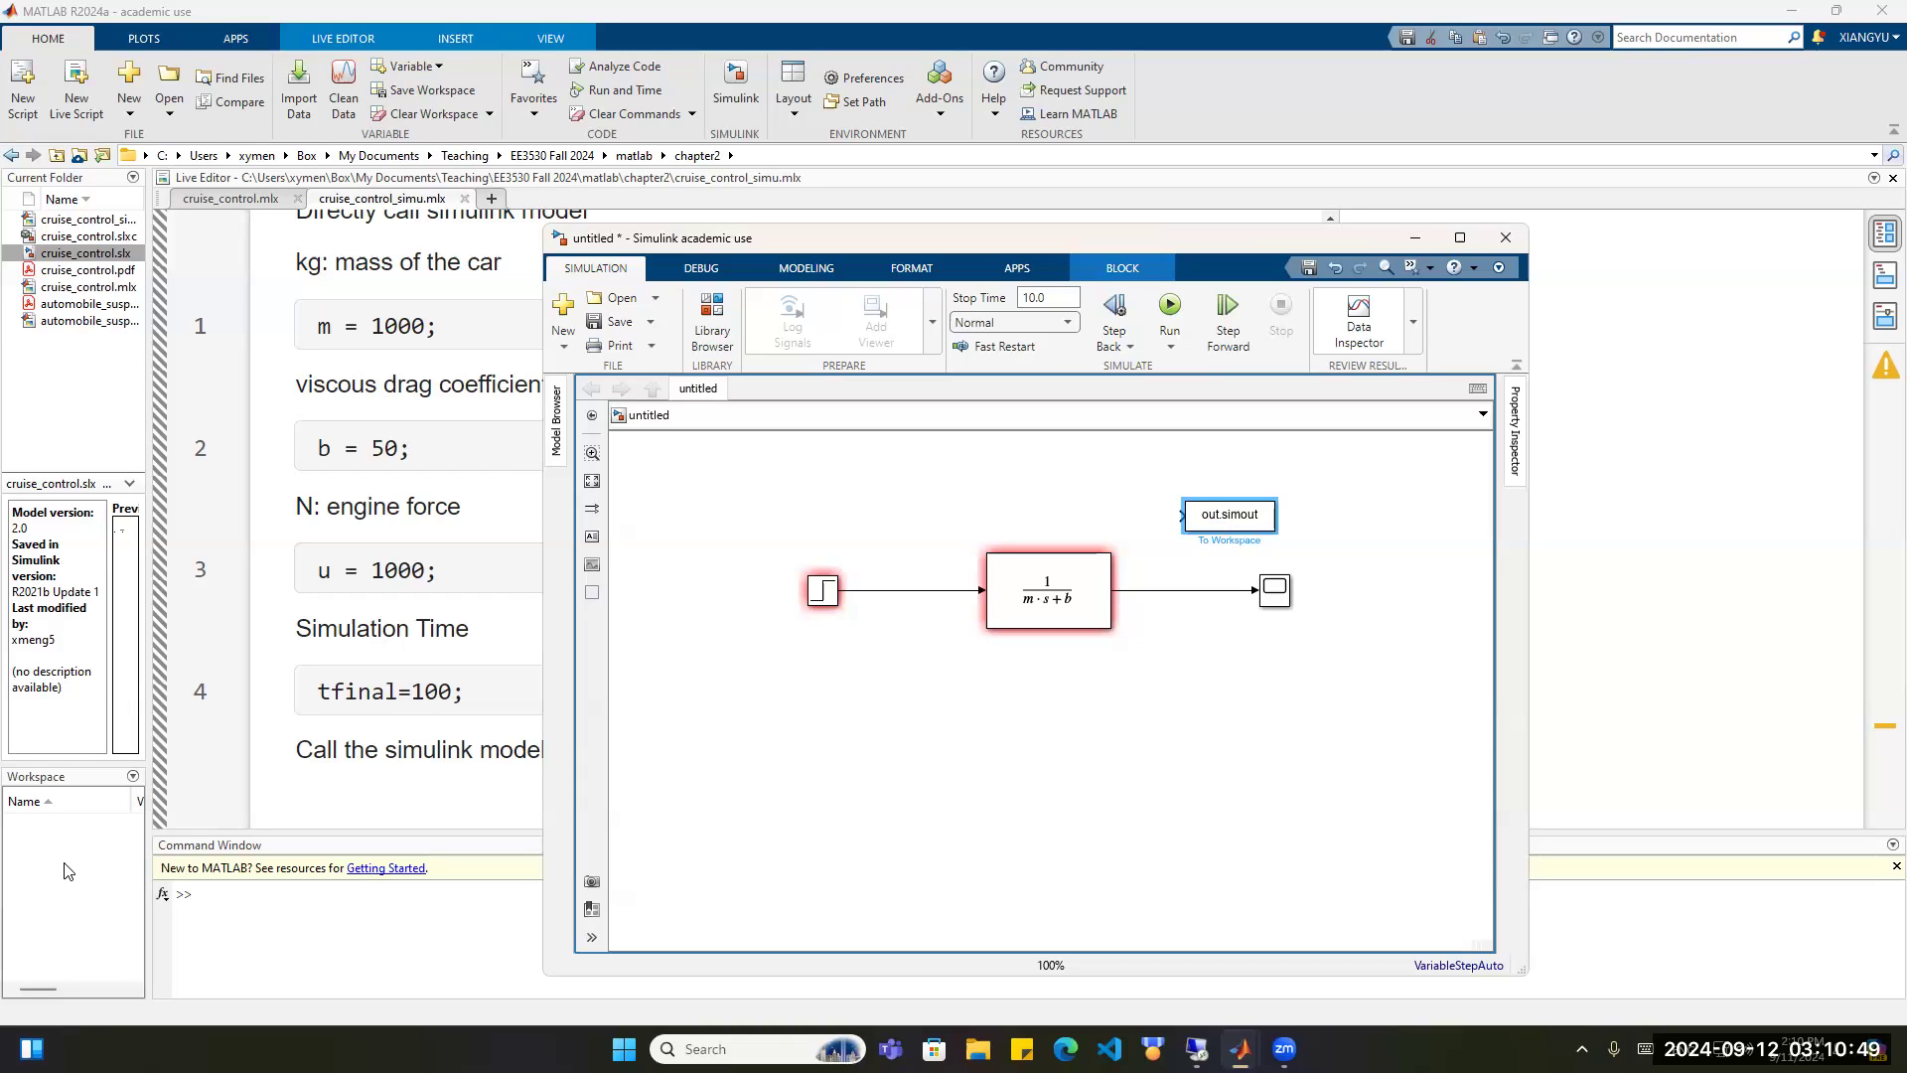
click(1180, 512)
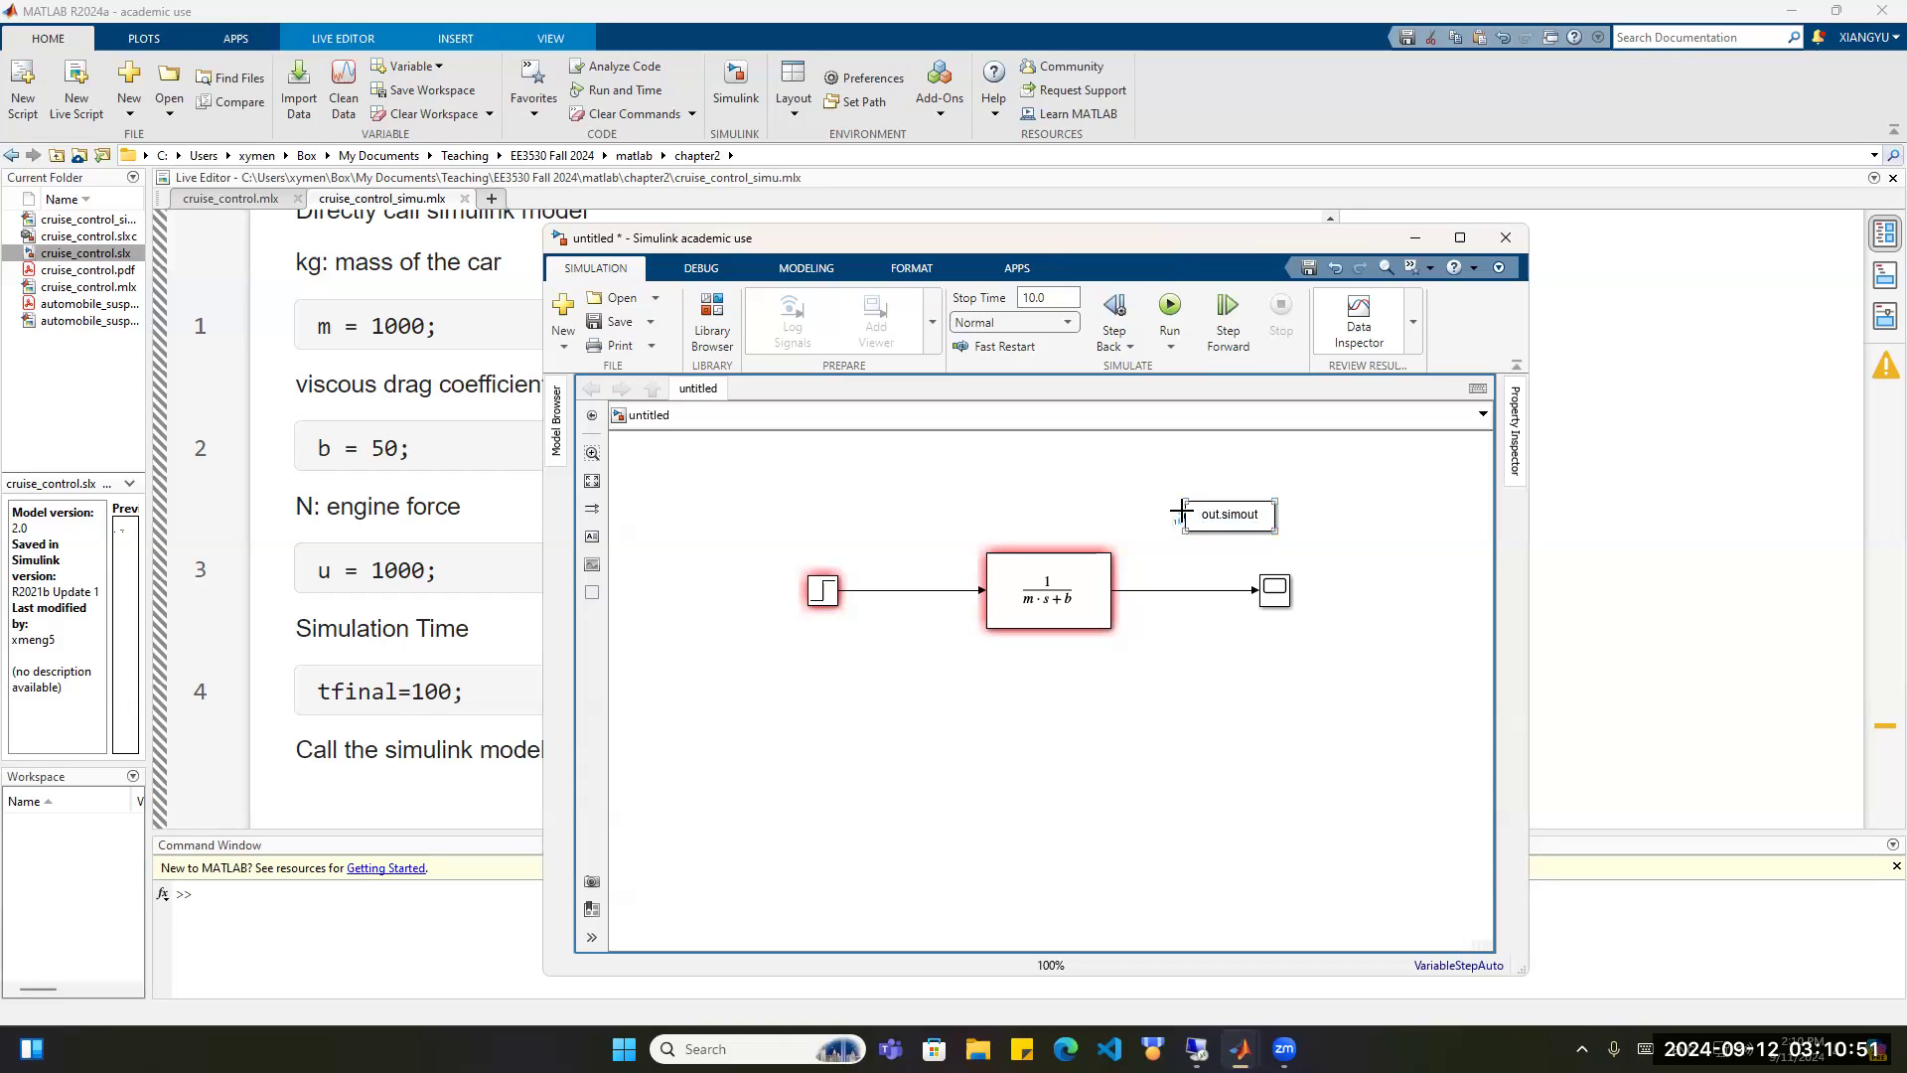
mouse_move(1181, 516)
mouse_down()
mouse_move(1158, 525)
mouse_move(1159, 595)
mouse_up()
drag(1160, 597, 1160, 595)
Set the To Workspace block's variable name to speed and confirm the parameters.
double_click(1234, 518)
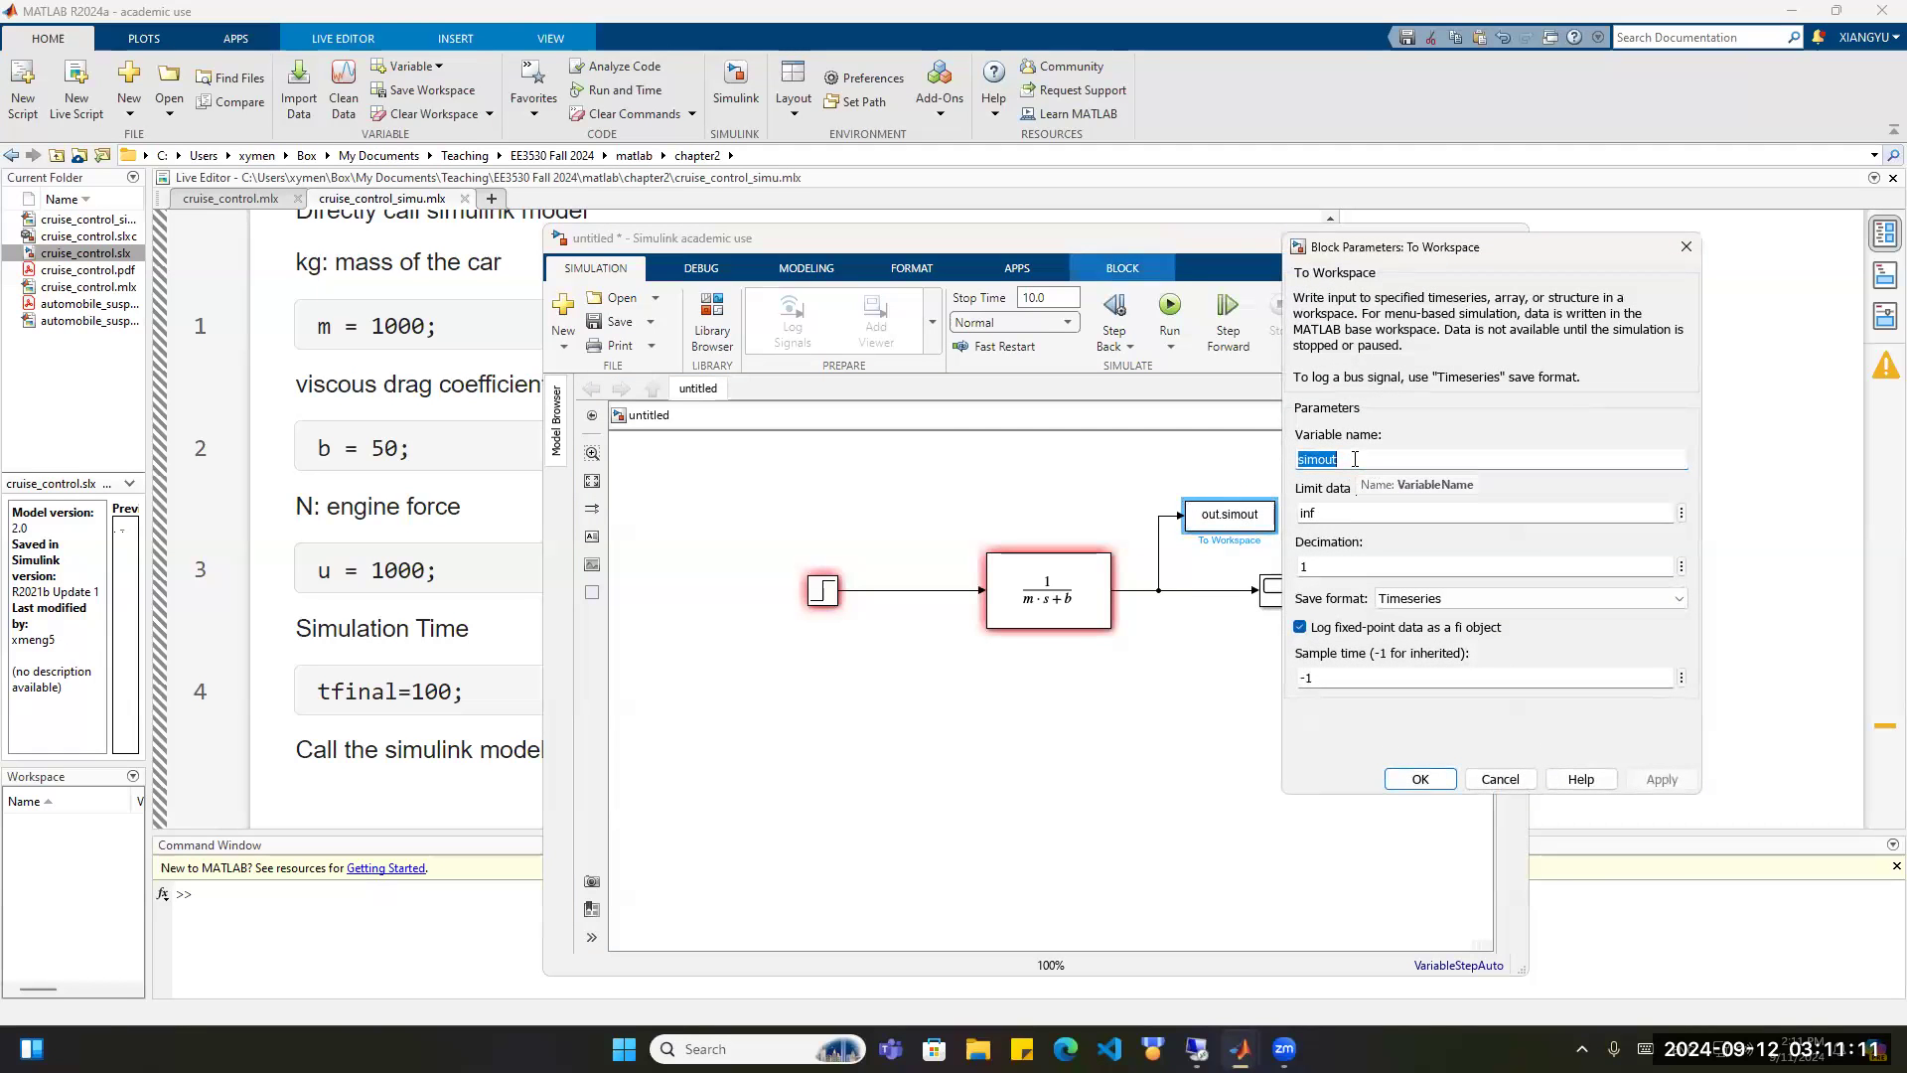
text(speed)
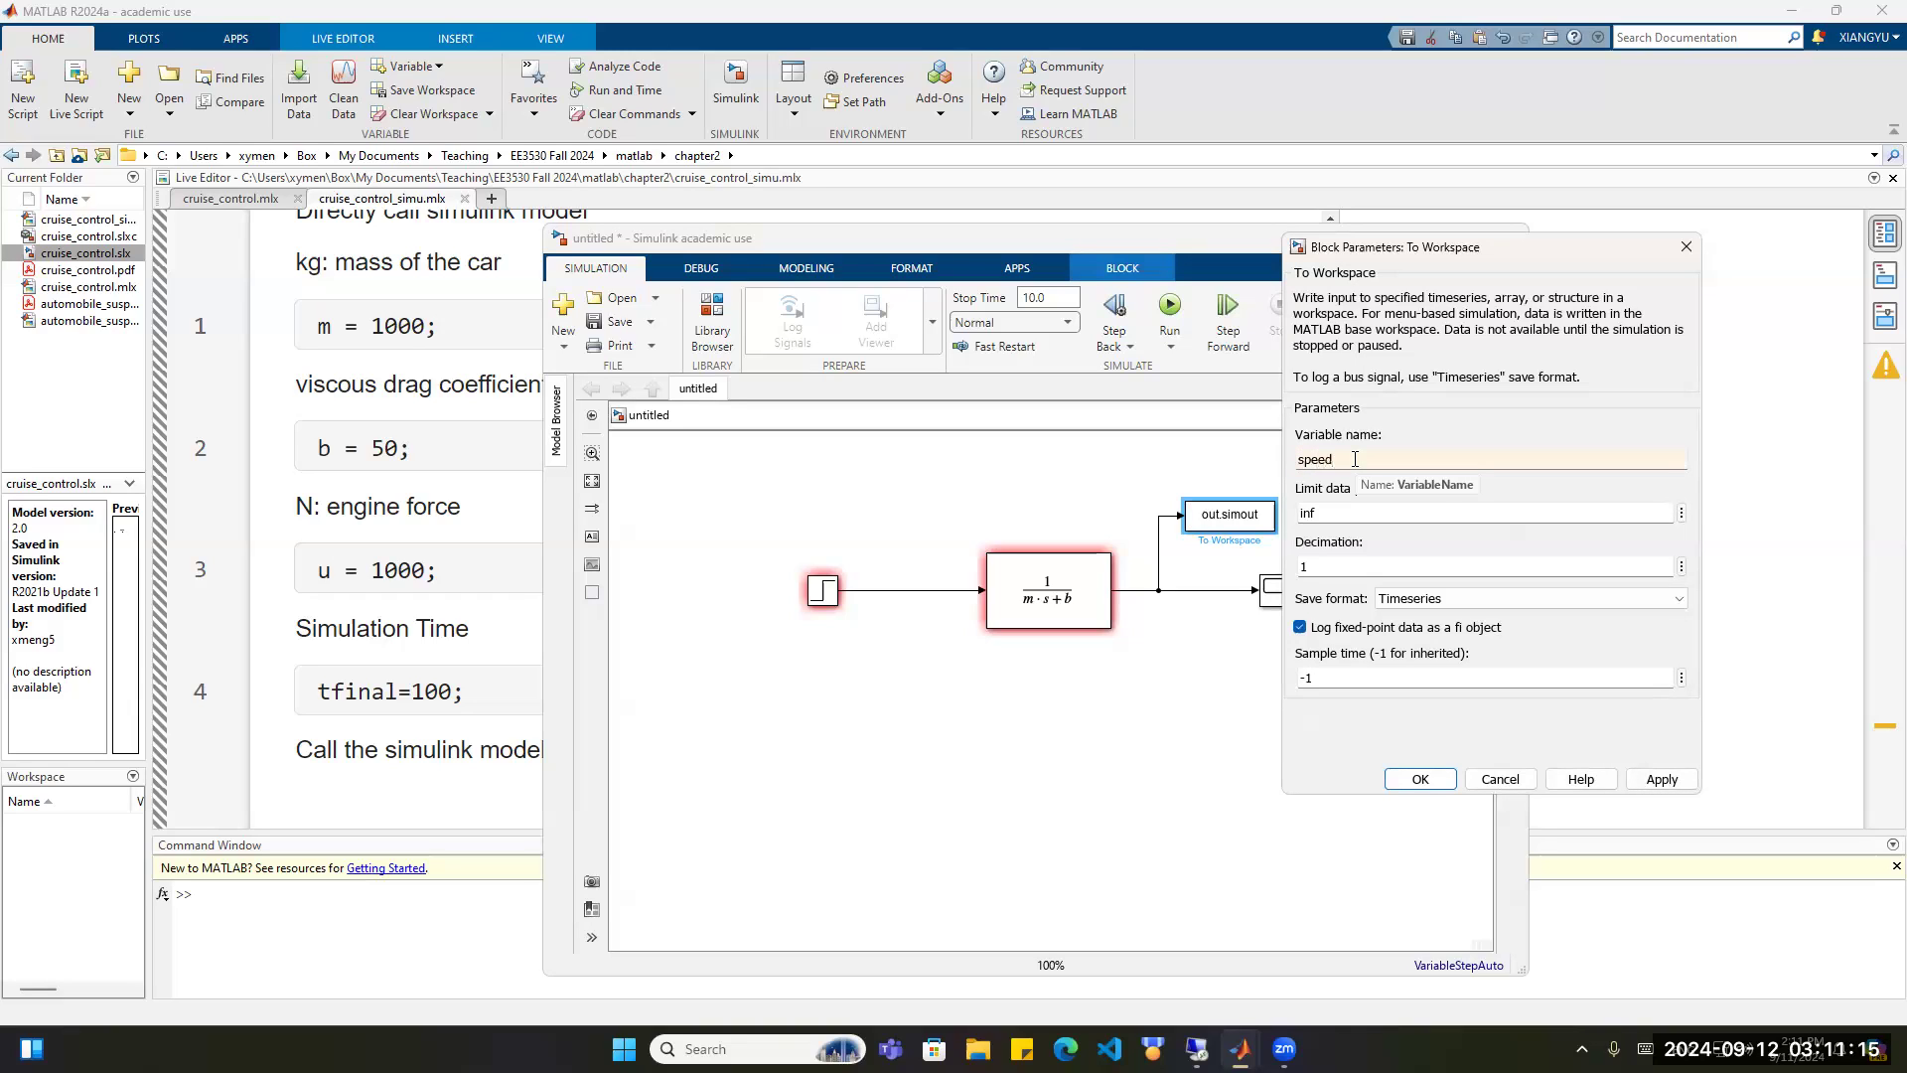
click(1661, 779)
click(1420, 779)
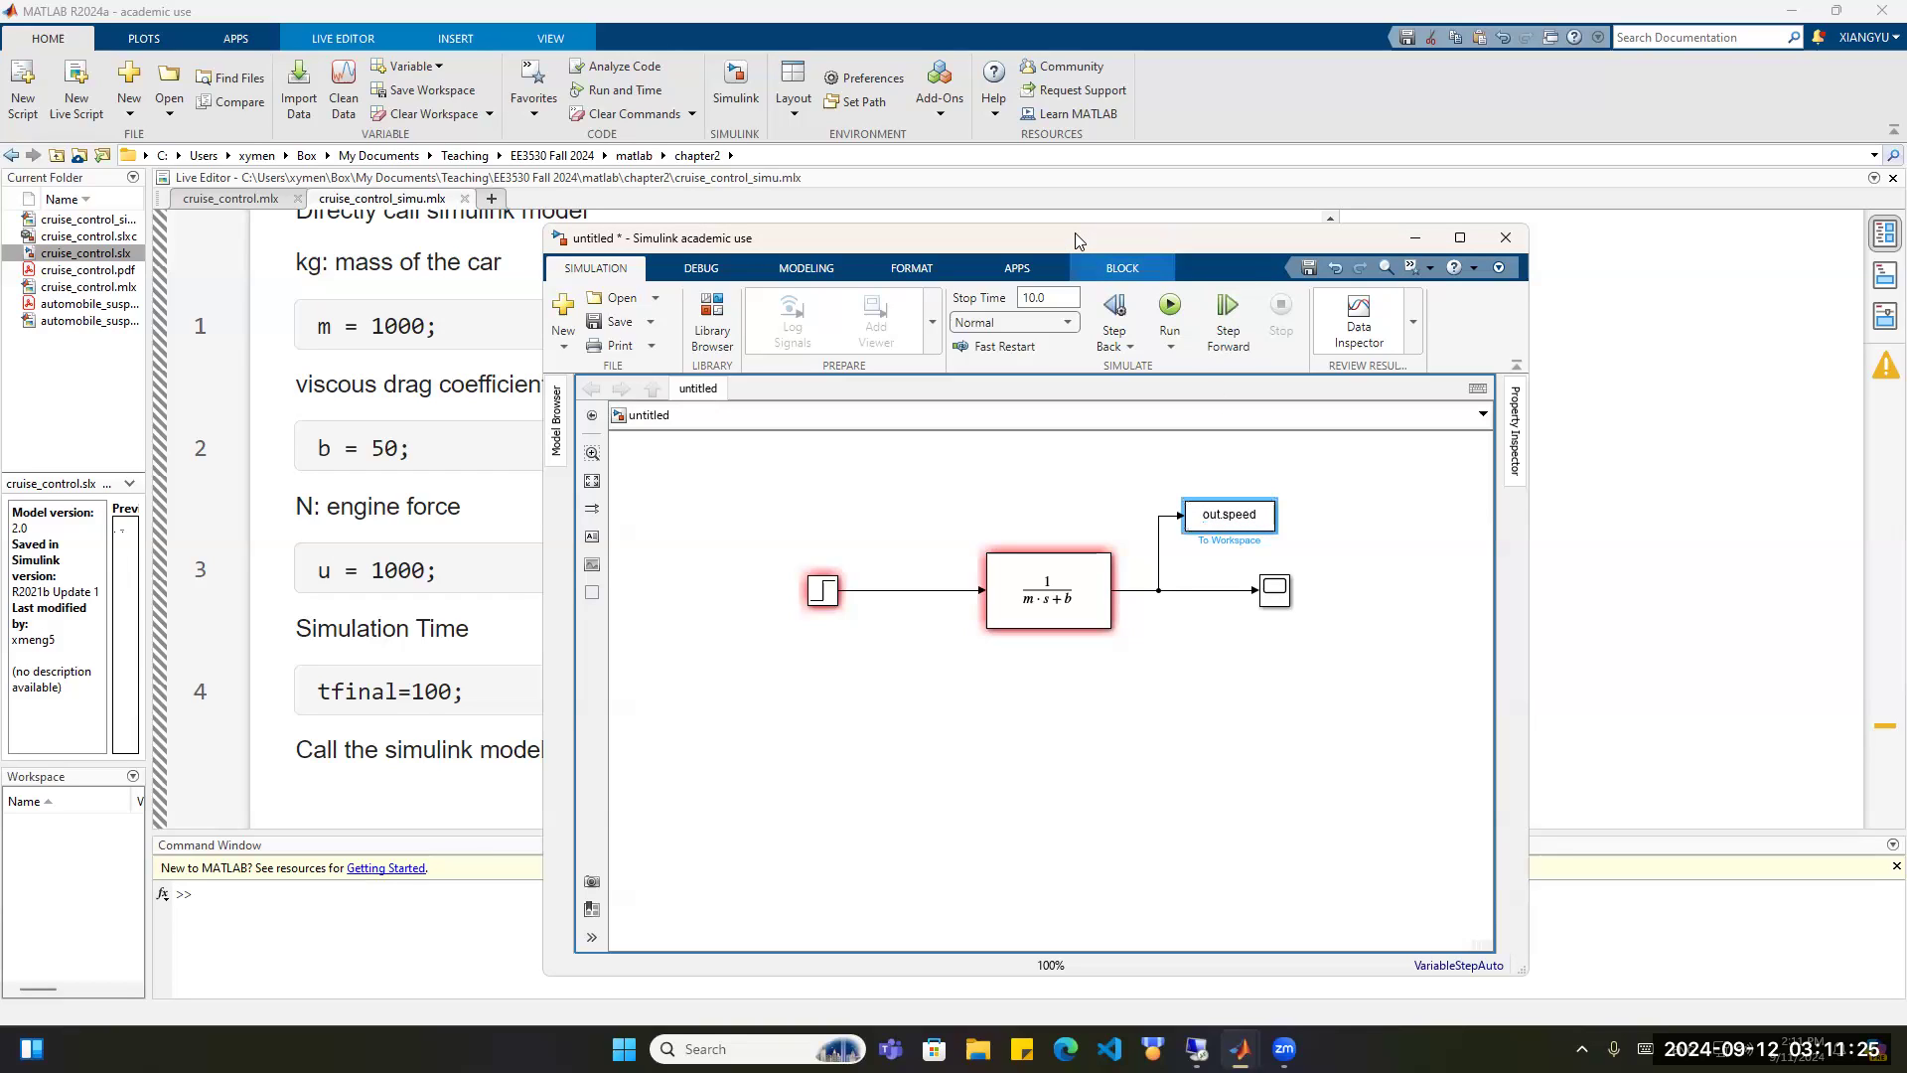
Examine the velocity conversion factor in the plot command of the cruise_control.mlx live script.
drag(1076, 241, 1000, 245)
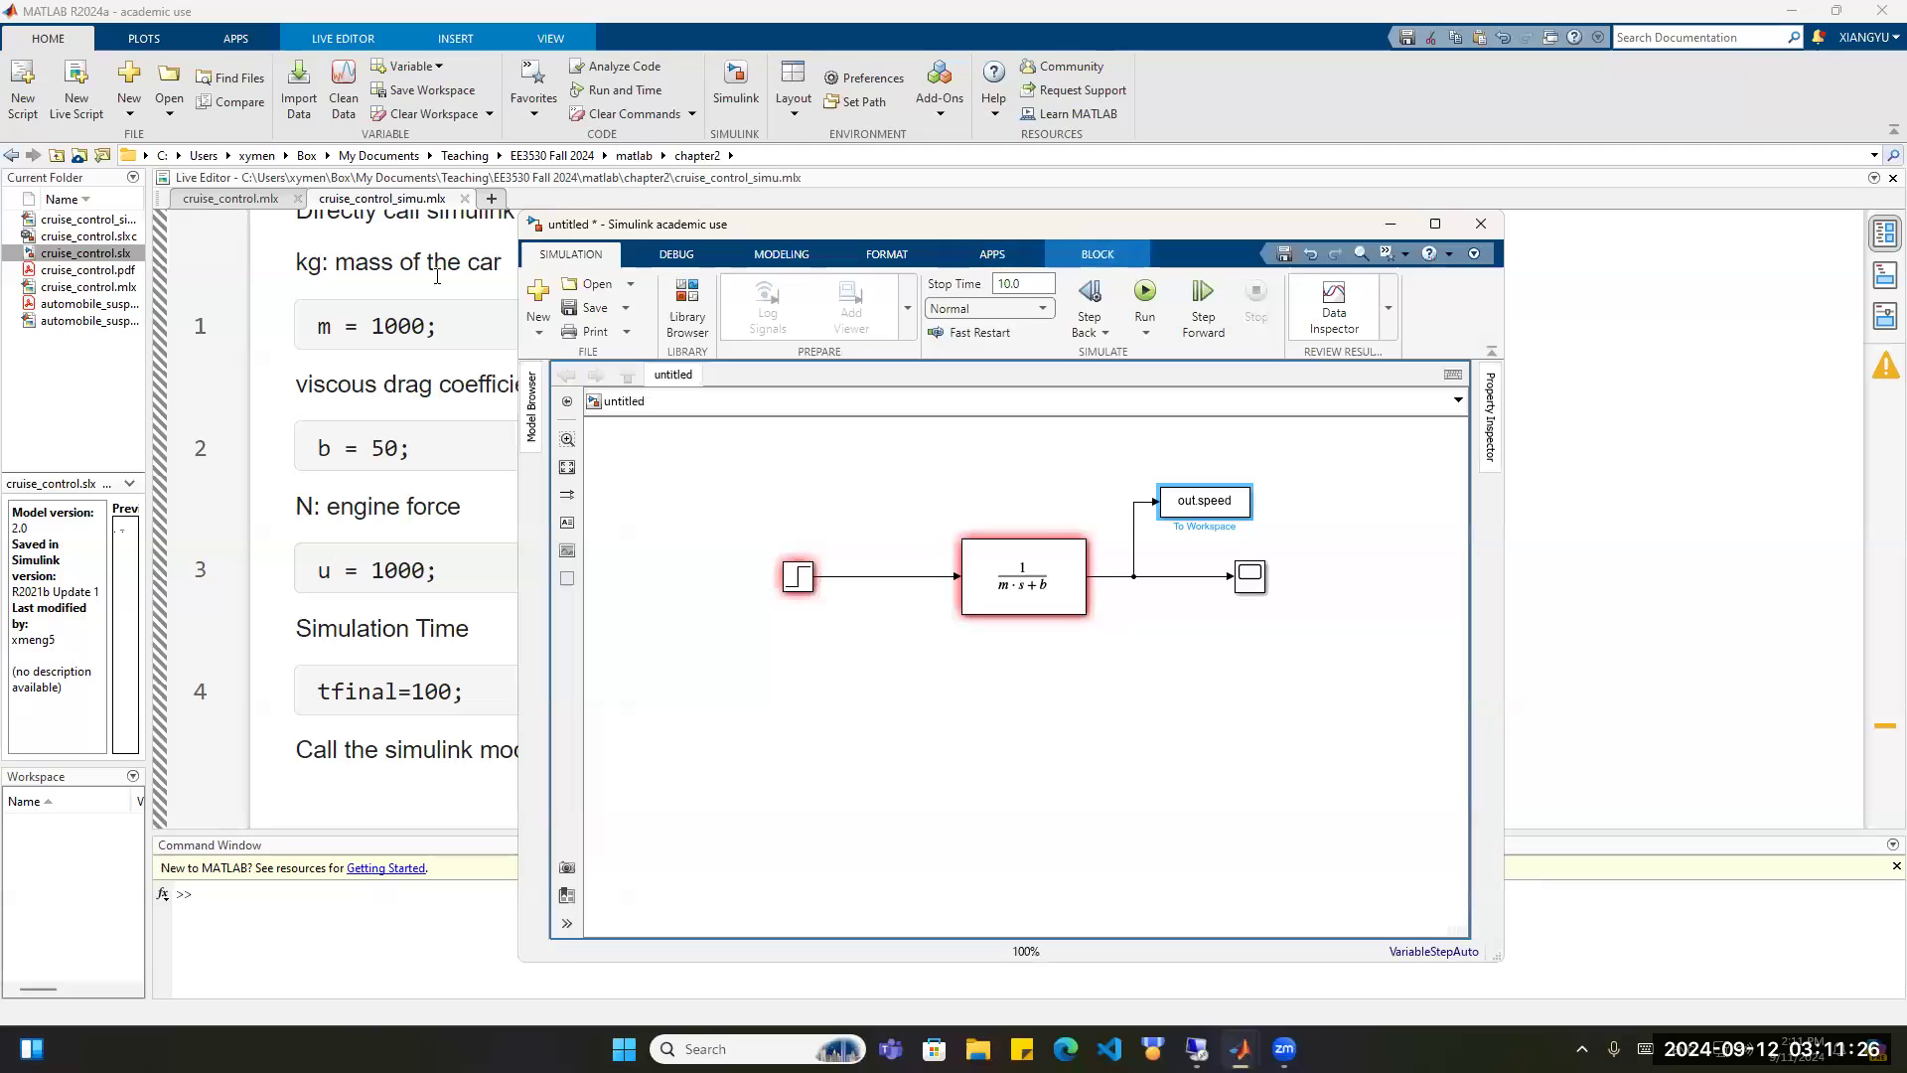
click(243, 198)
scroll(559, 644, down, 5)
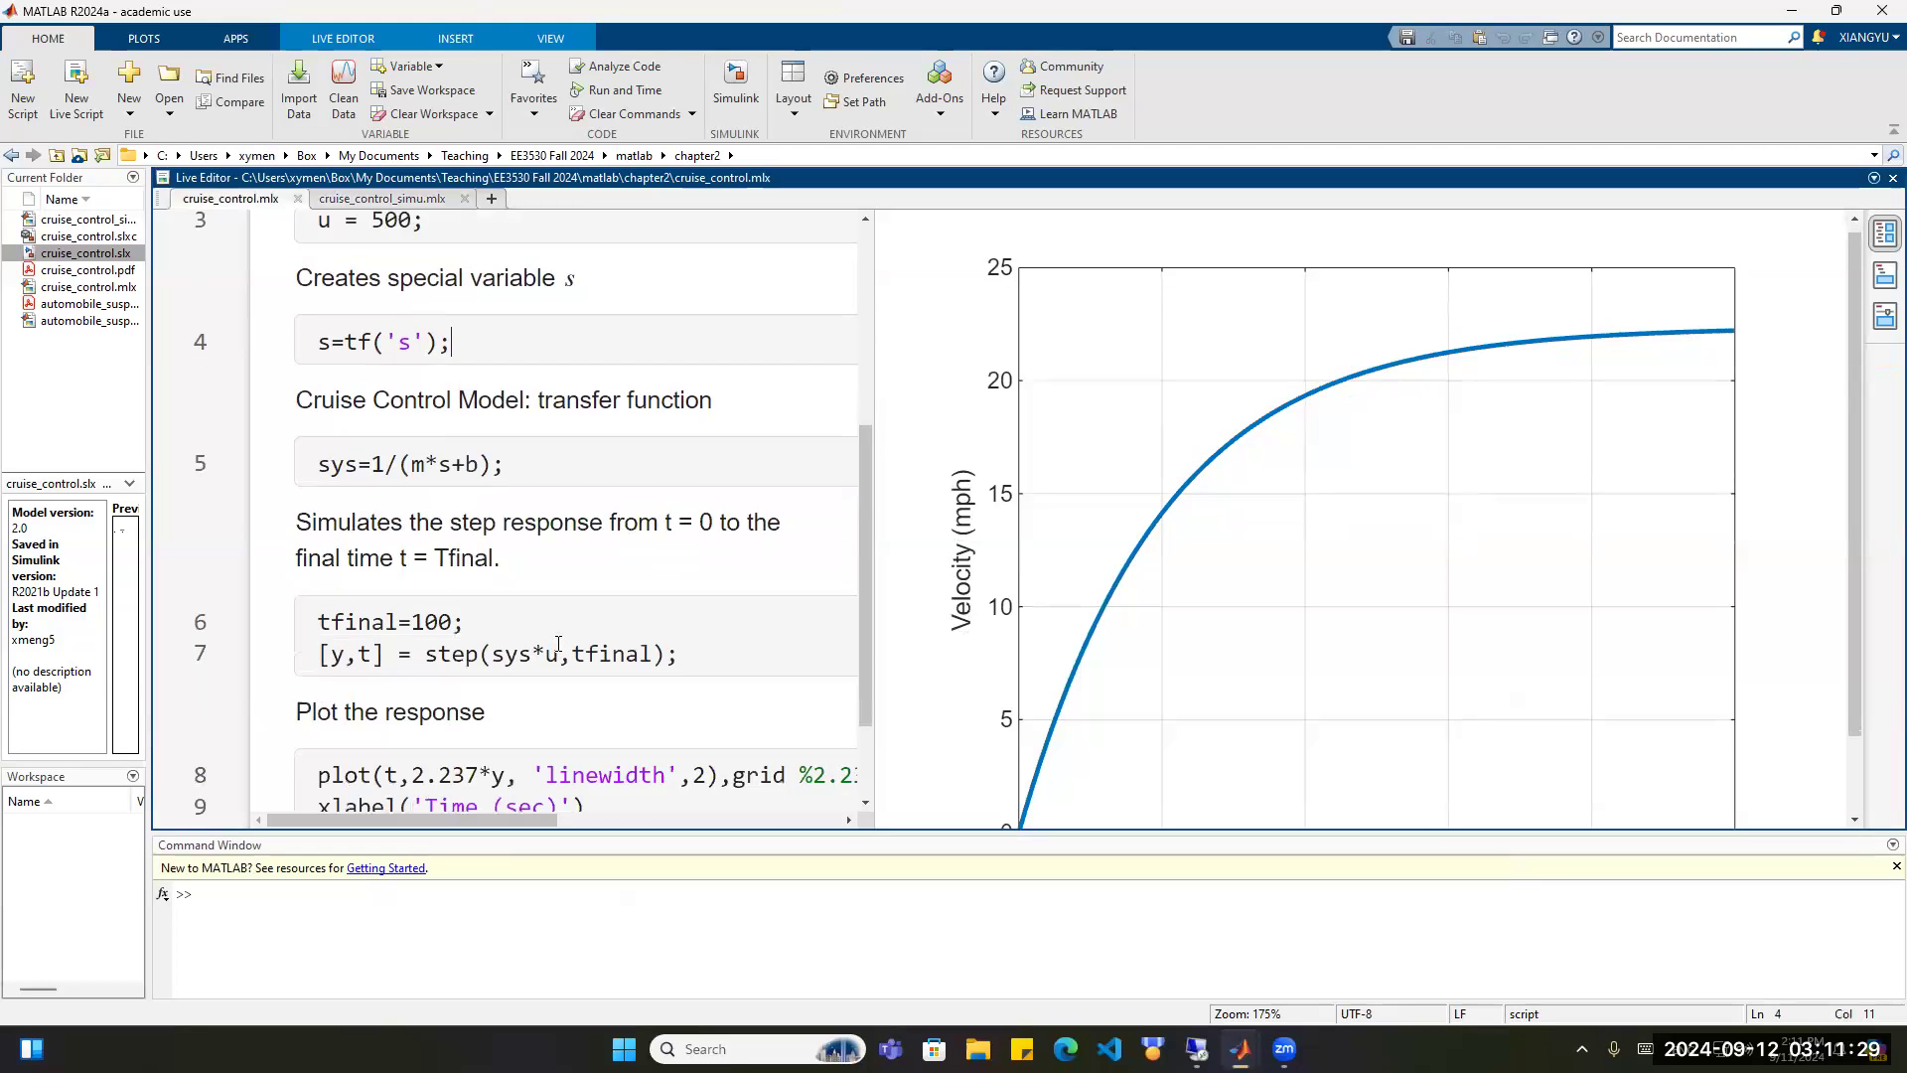
scroll(730, 695, down, 1)
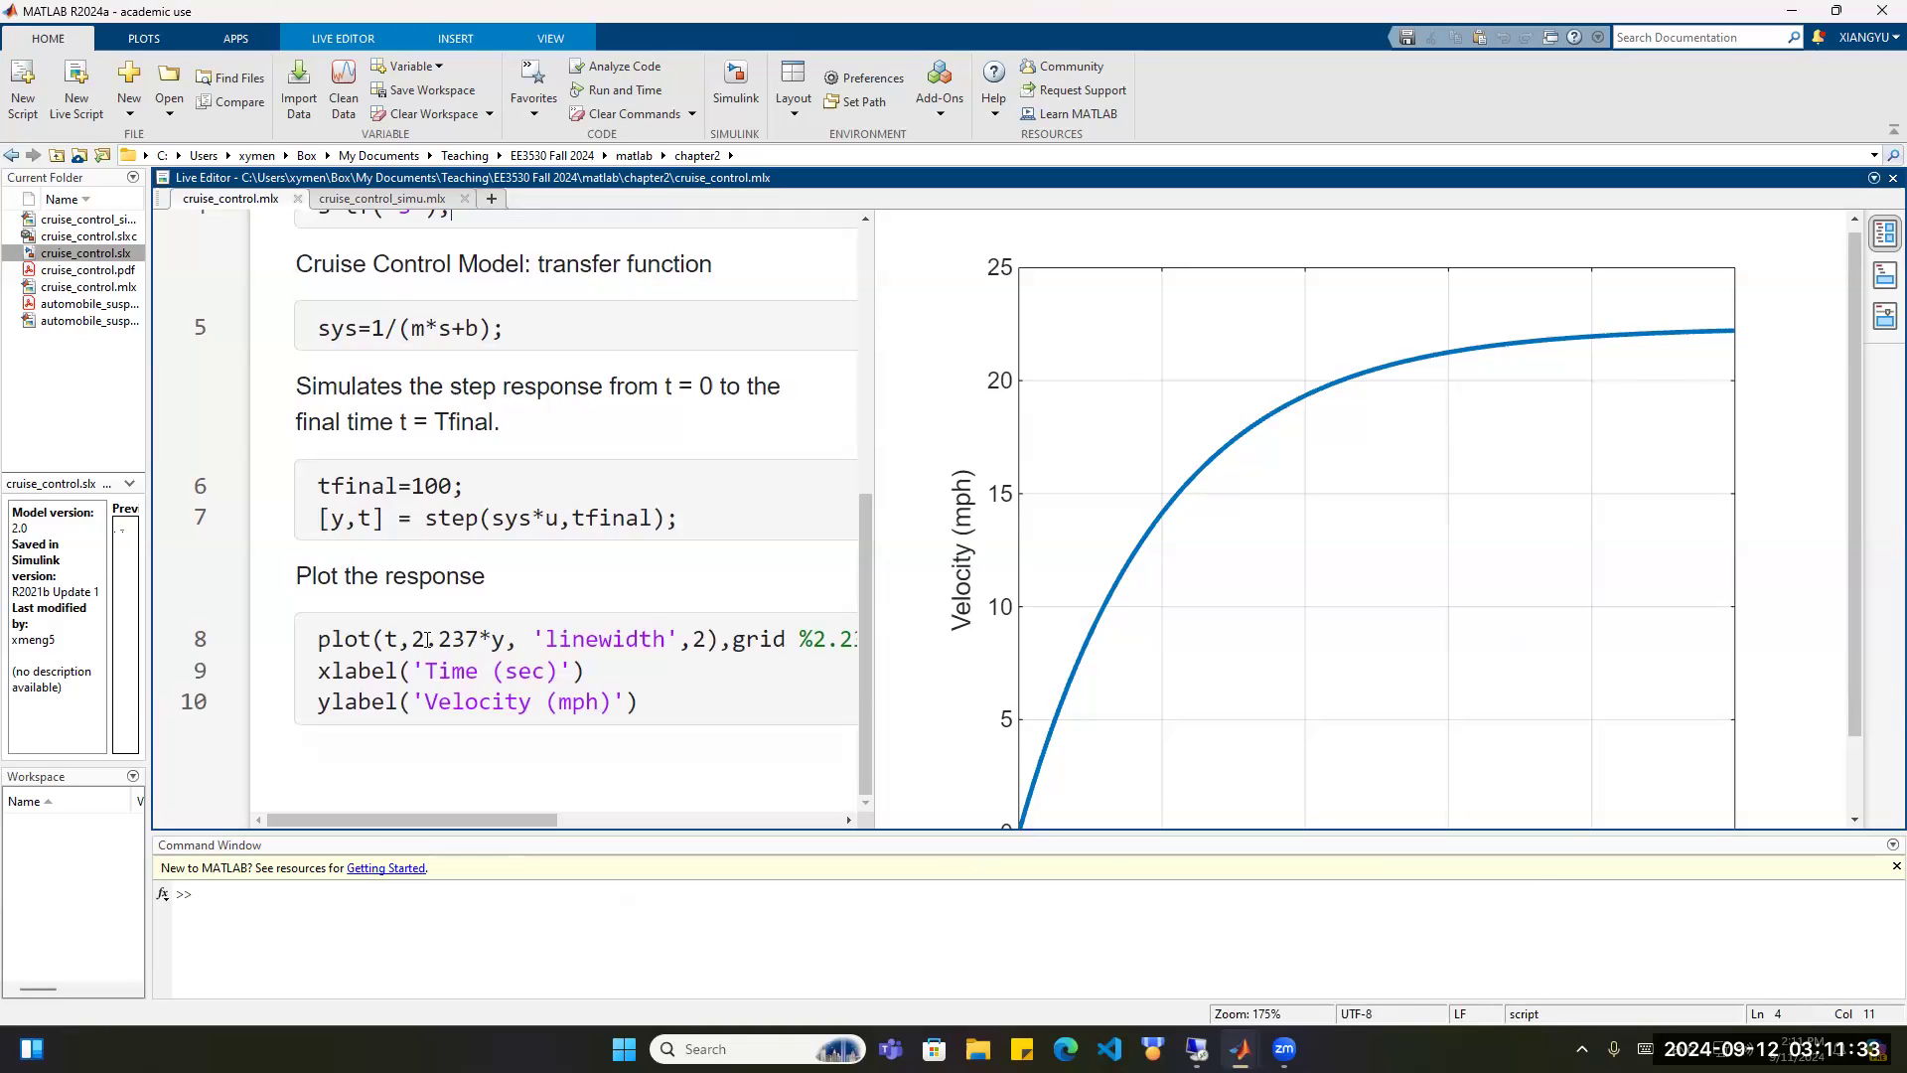
drag(413, 639, 477, 640)
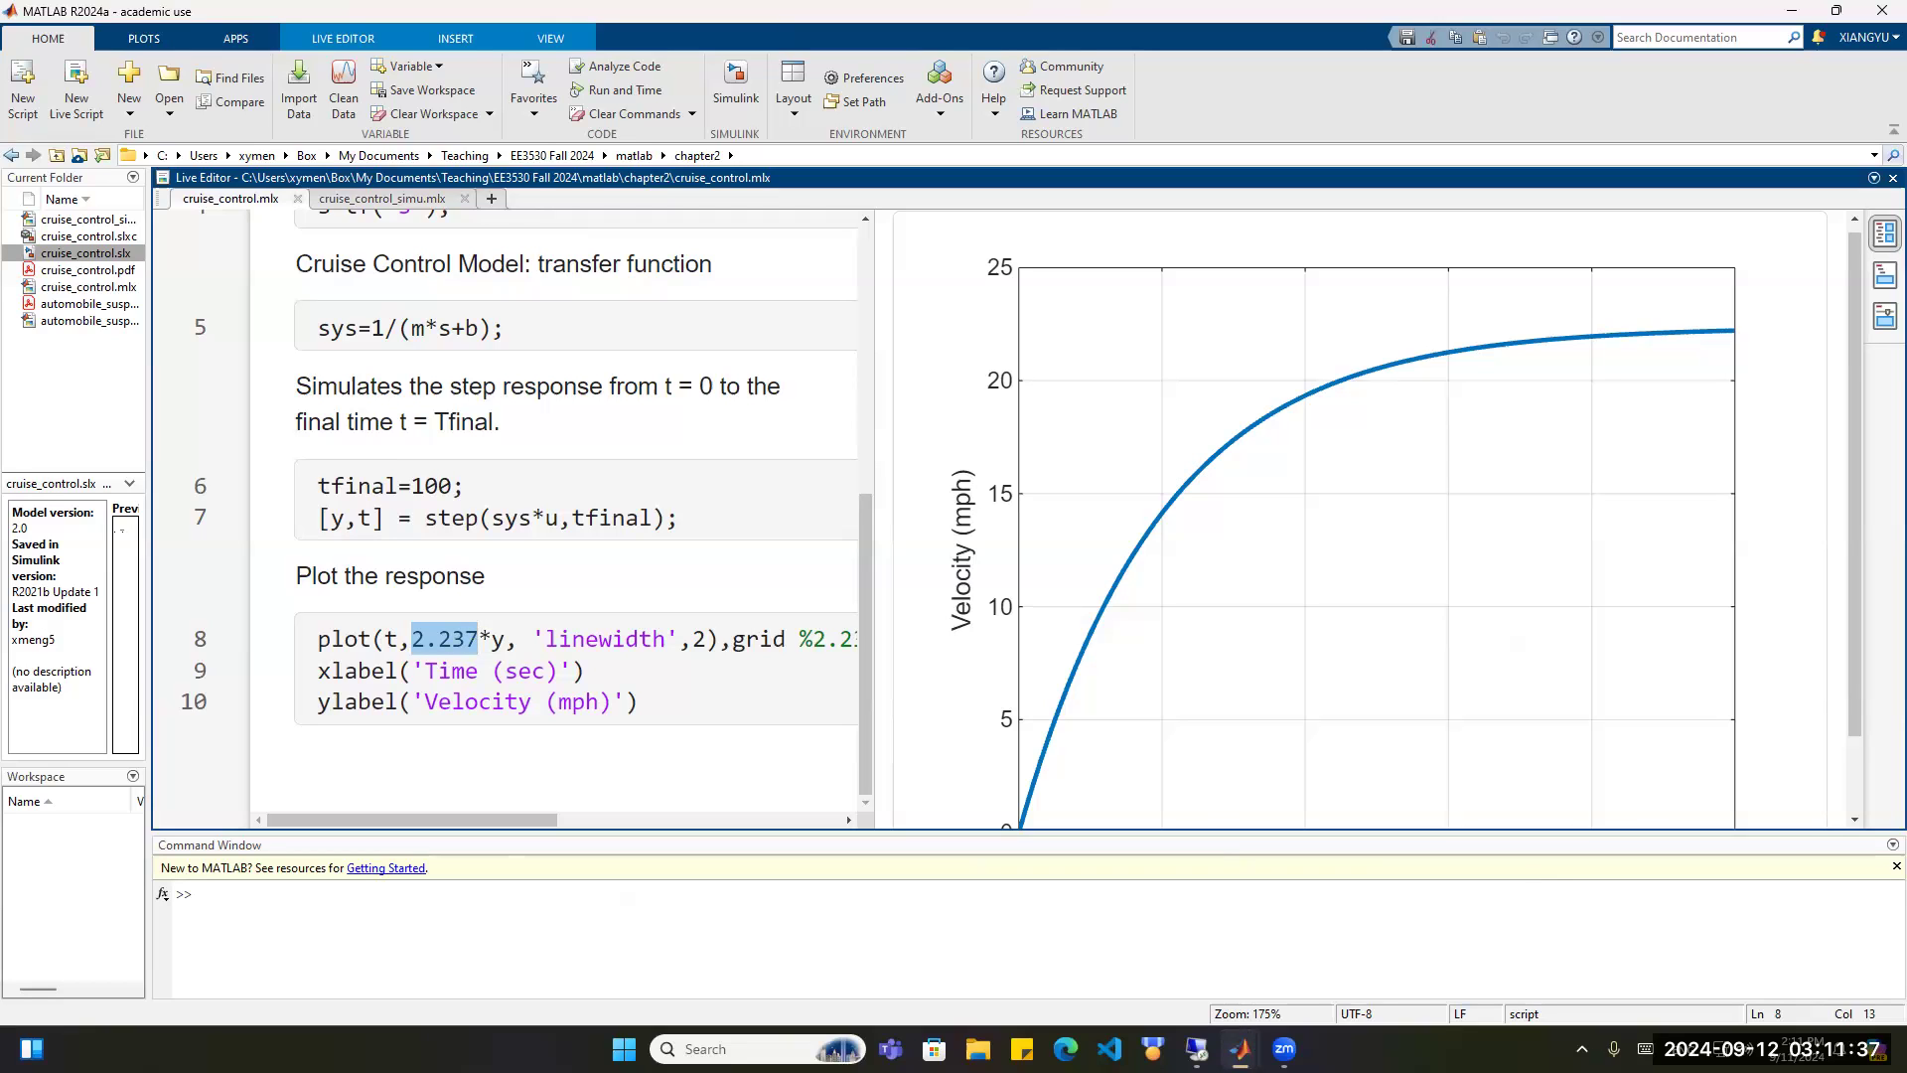
Return to the untitled Simulink model and shift the Step and Transfer Fcn blocks away from the Scope to make room on the output line.
mouse_move(1239, 1049)
click(1450, 939)
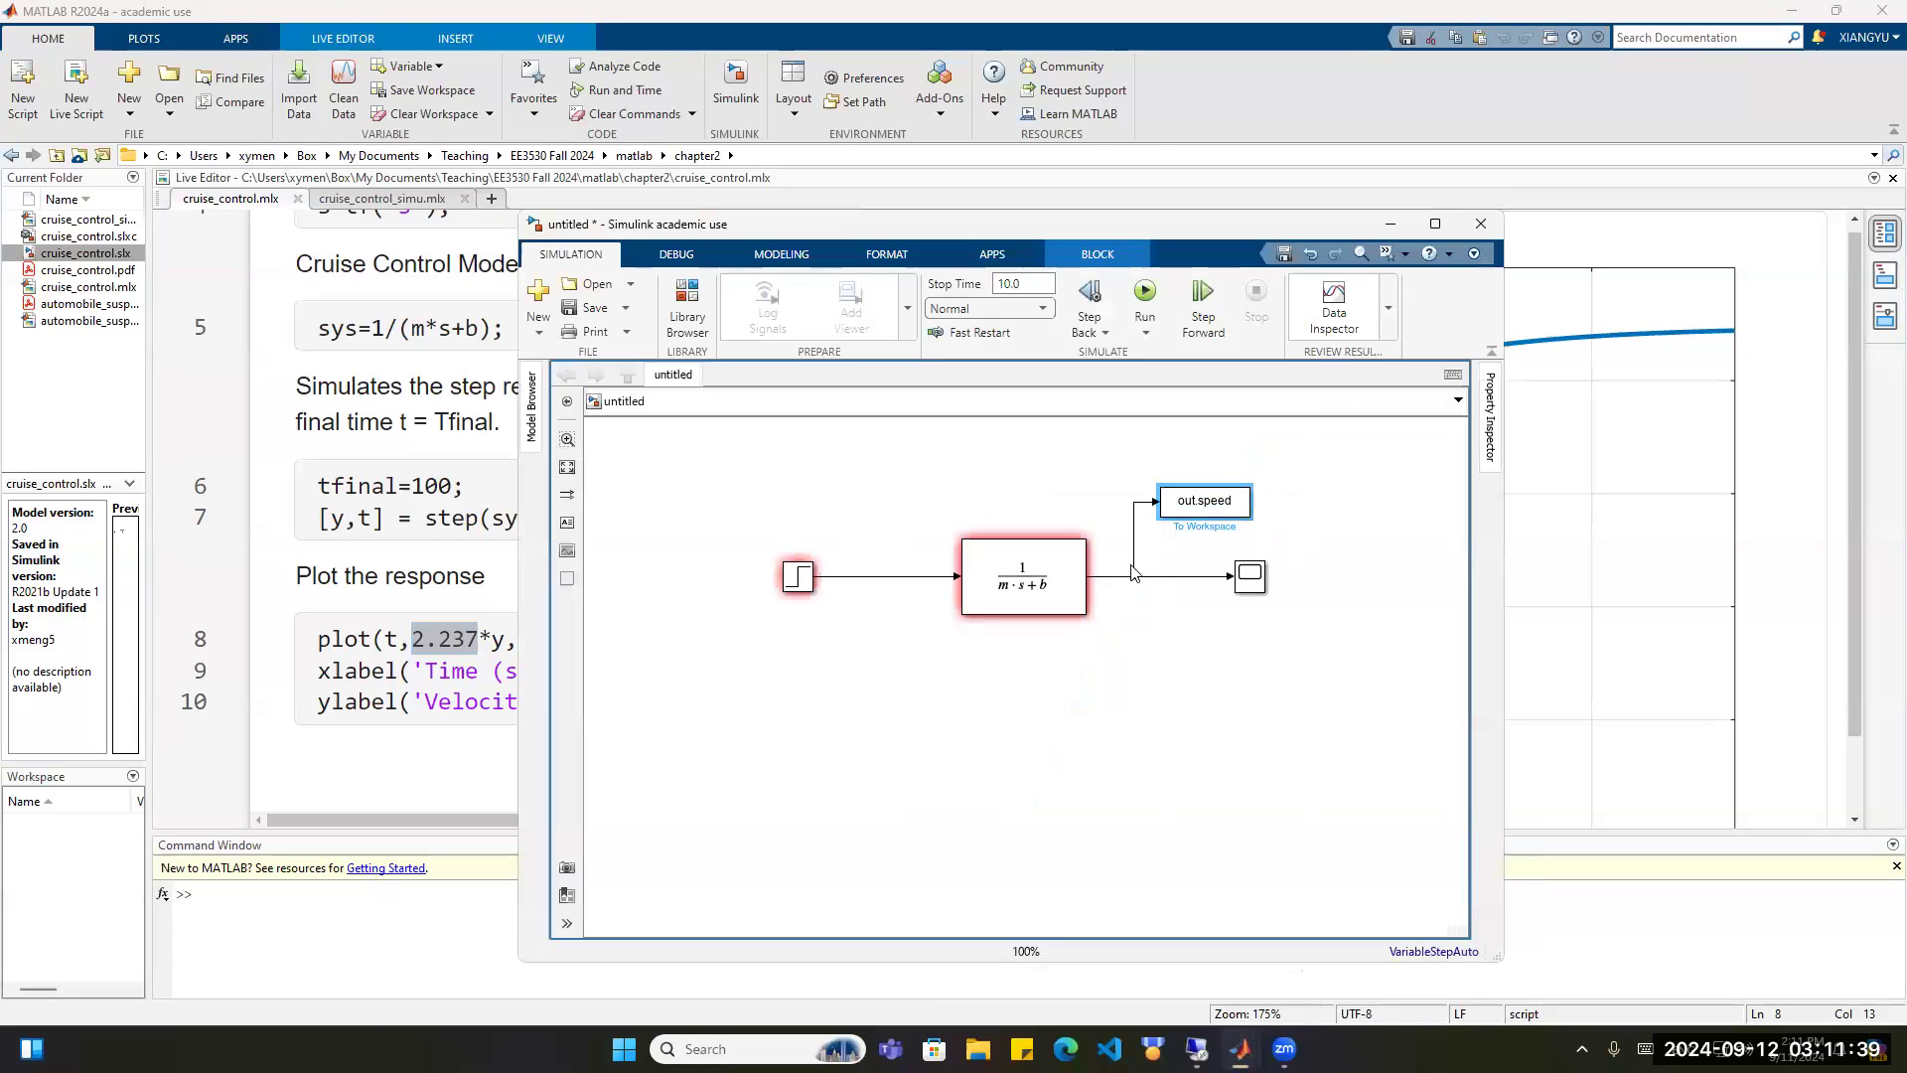
click(783, 578)
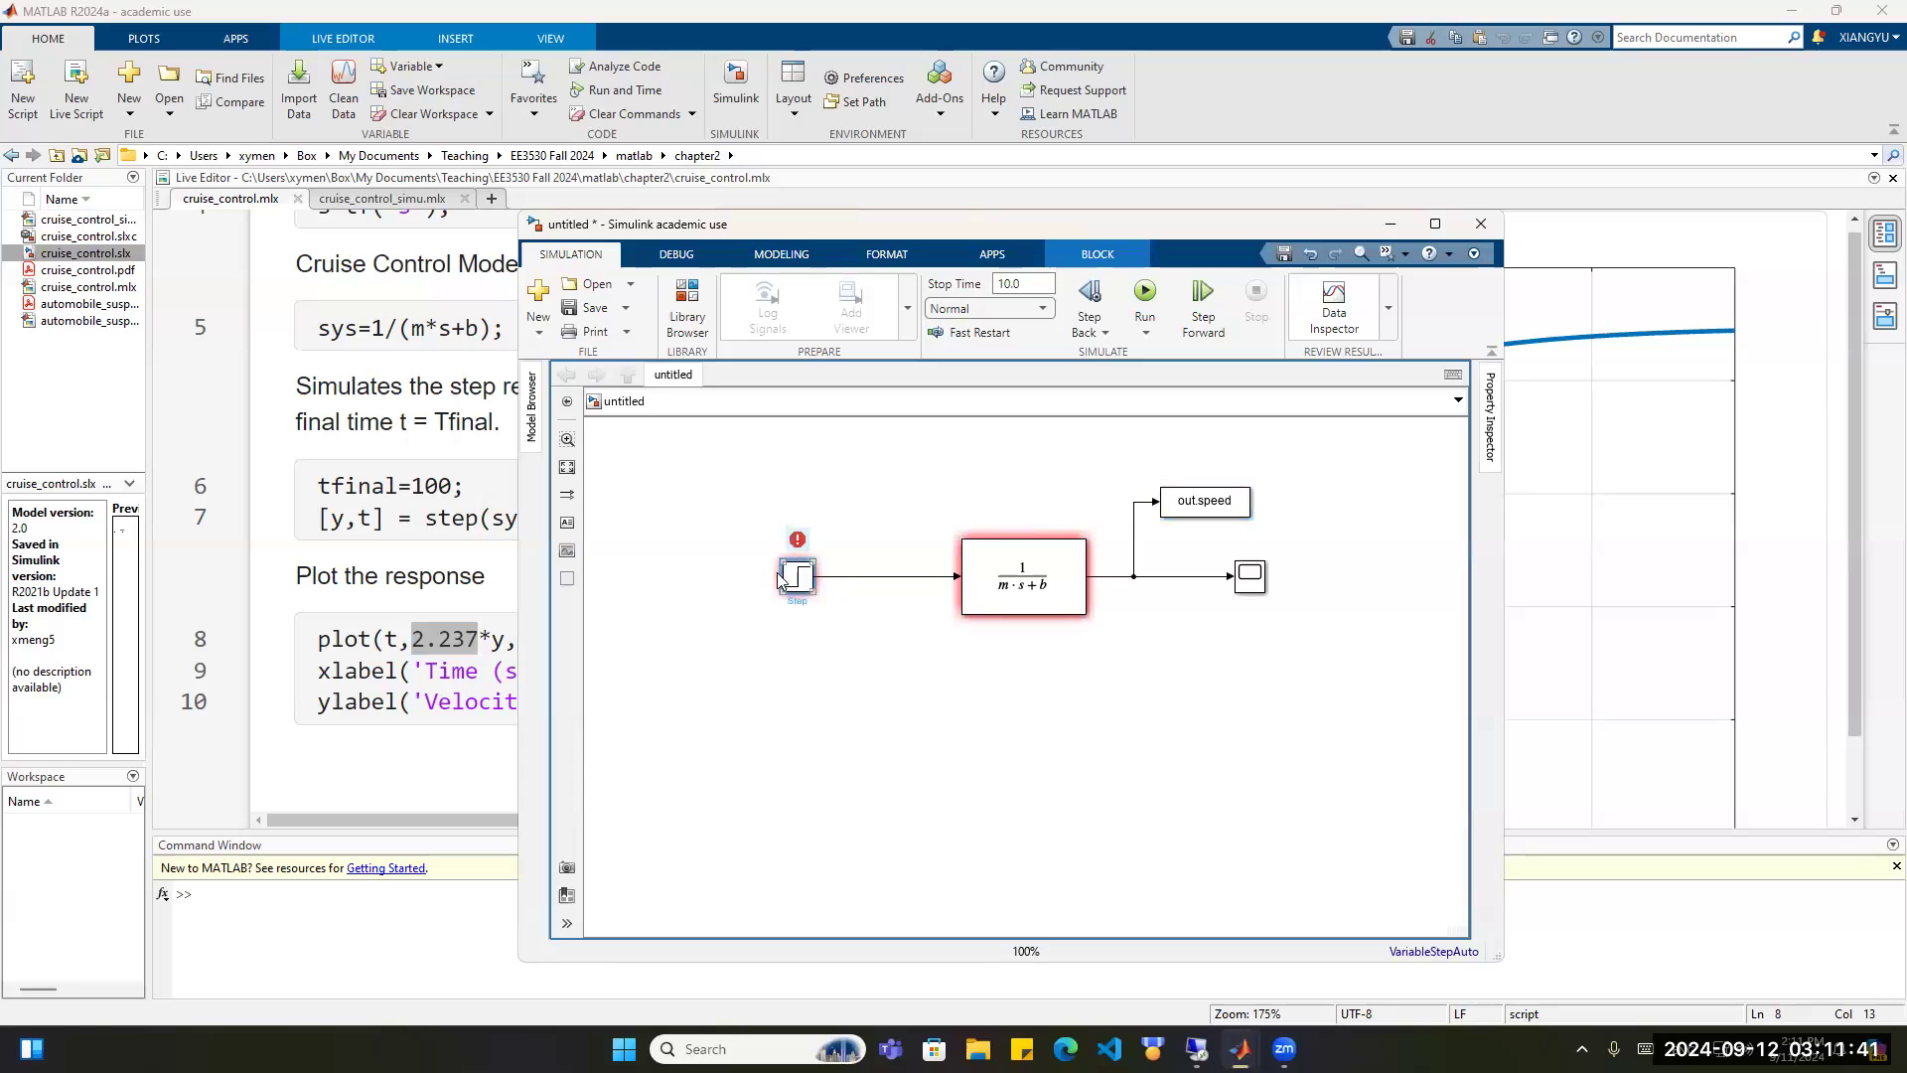
drag(783, 578, 714, 578)
drag(1022, 576, 894, 576)
click(1088, 582)
Add a Gain block below the Transfer Fcn output line and set its gain to 2.237.
double_click(1090, 643)
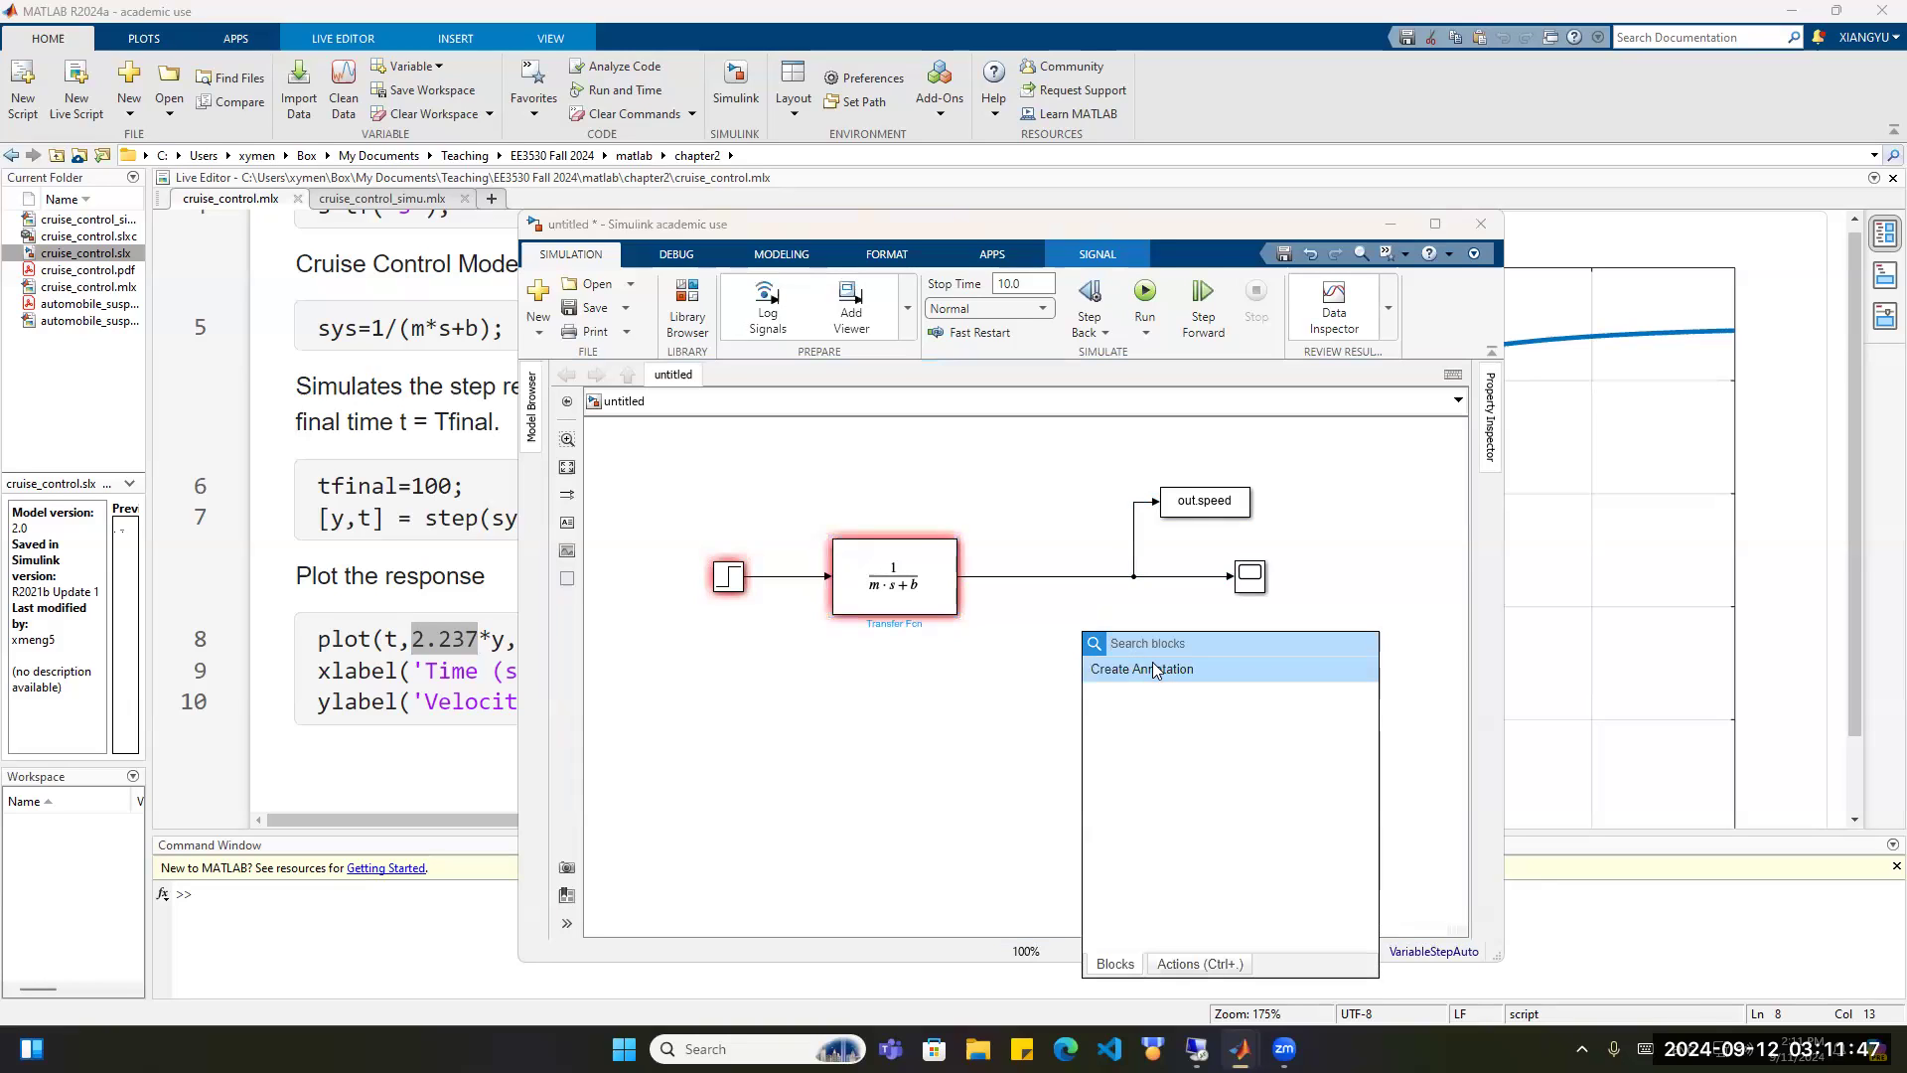
text(gain)
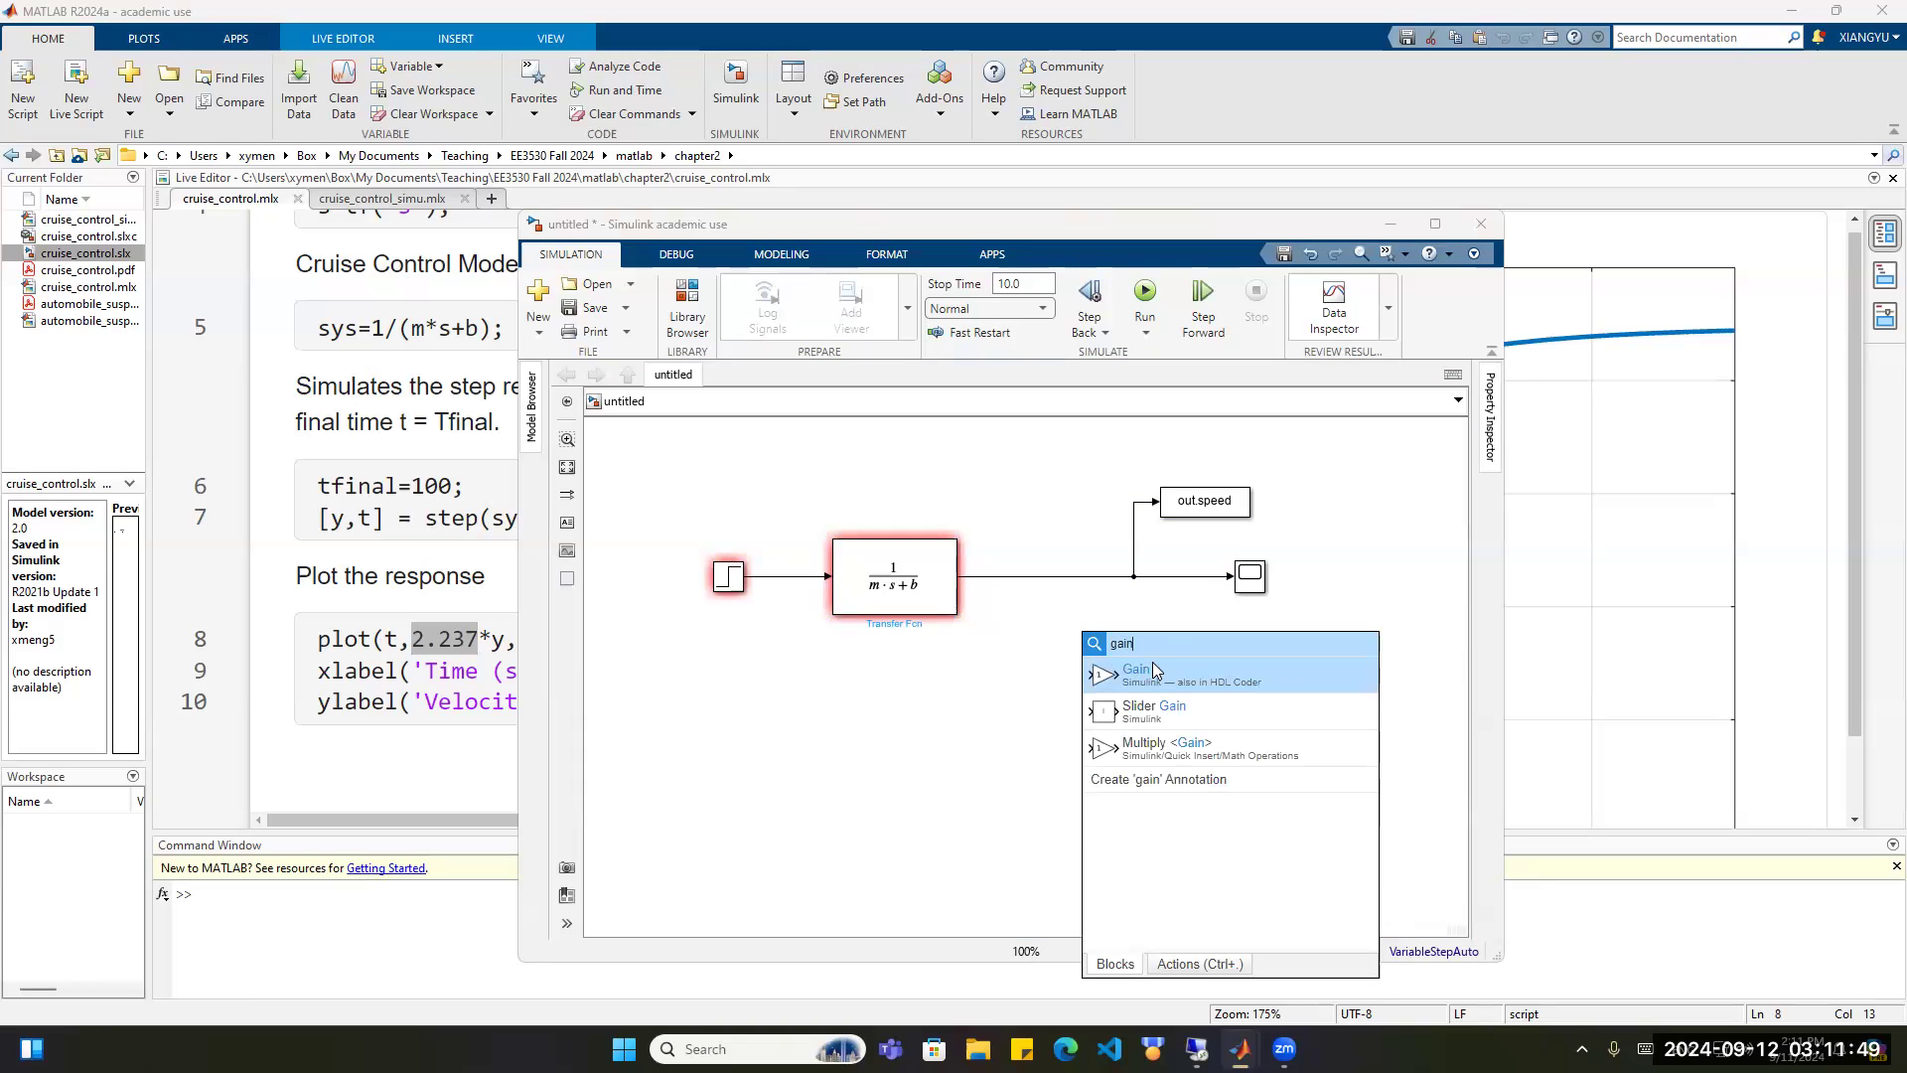
click(1152, 676)
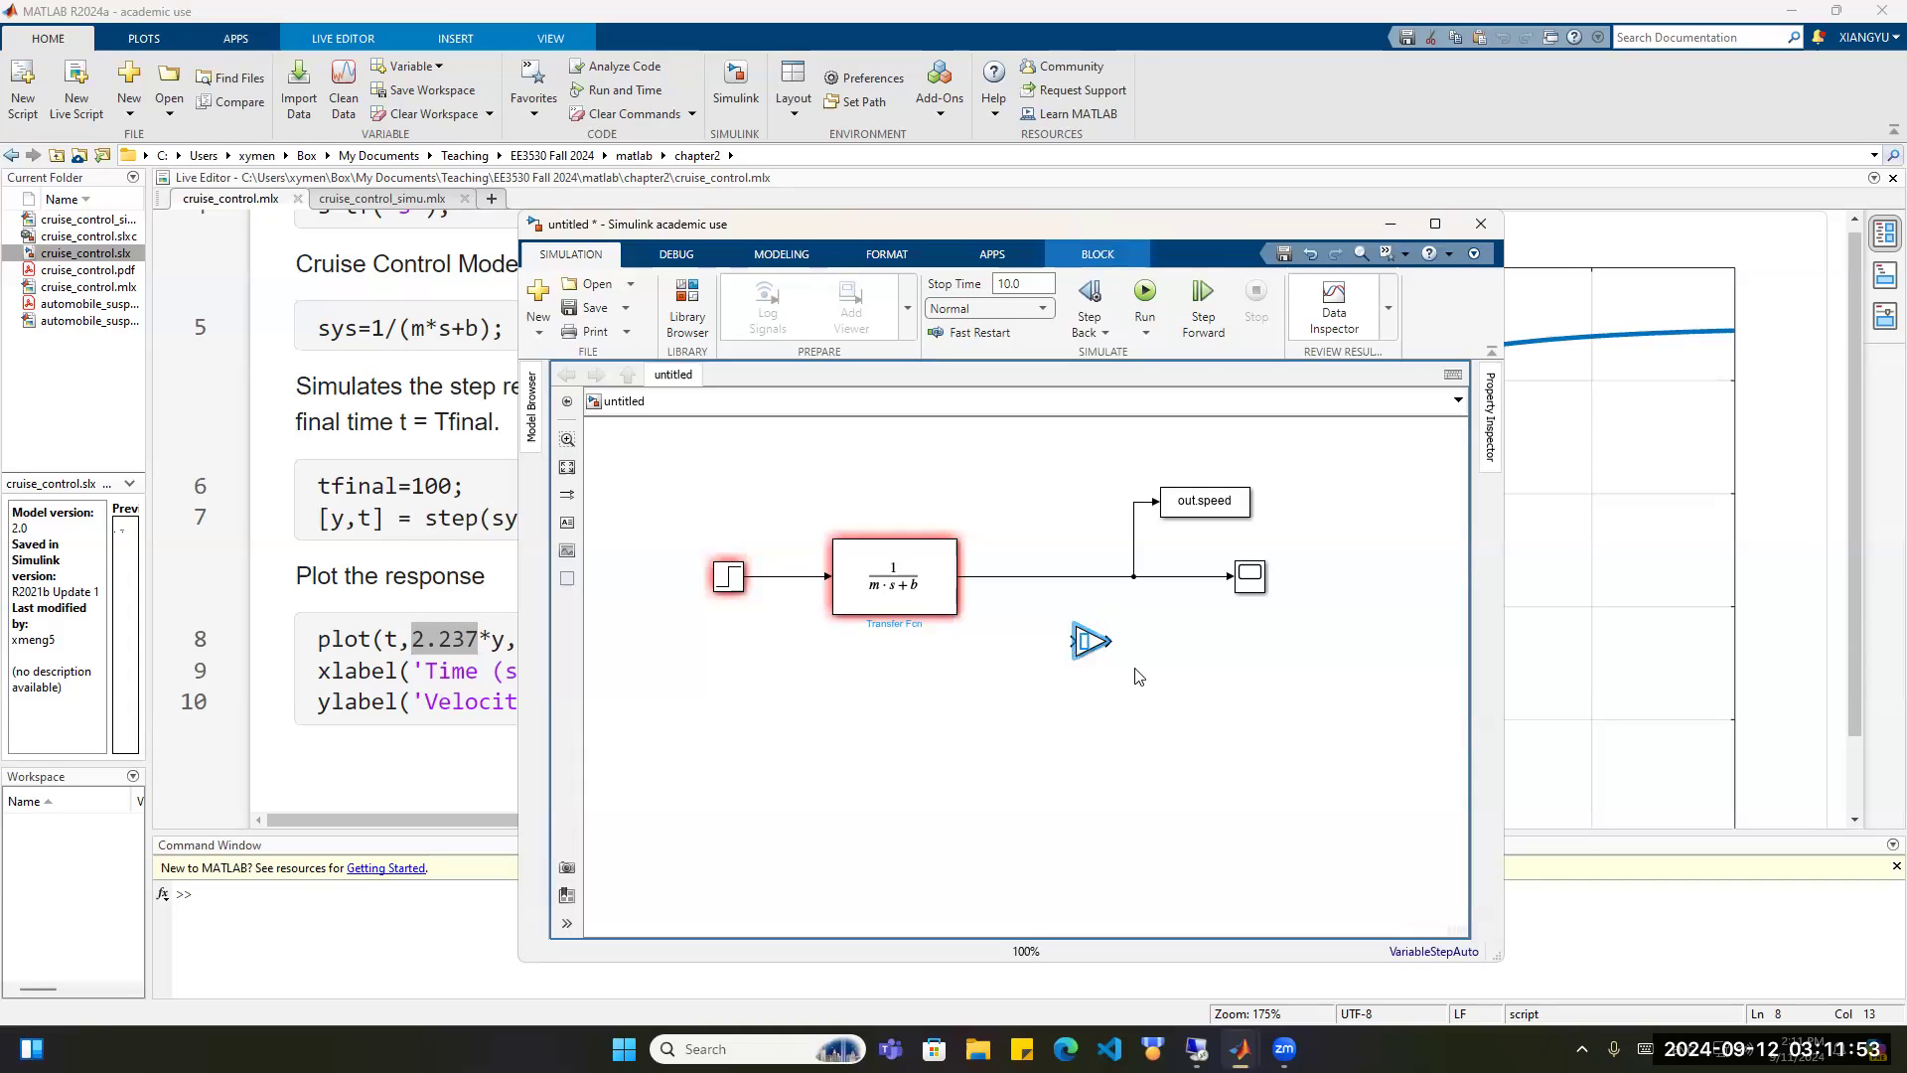
double_click(1091, 640)
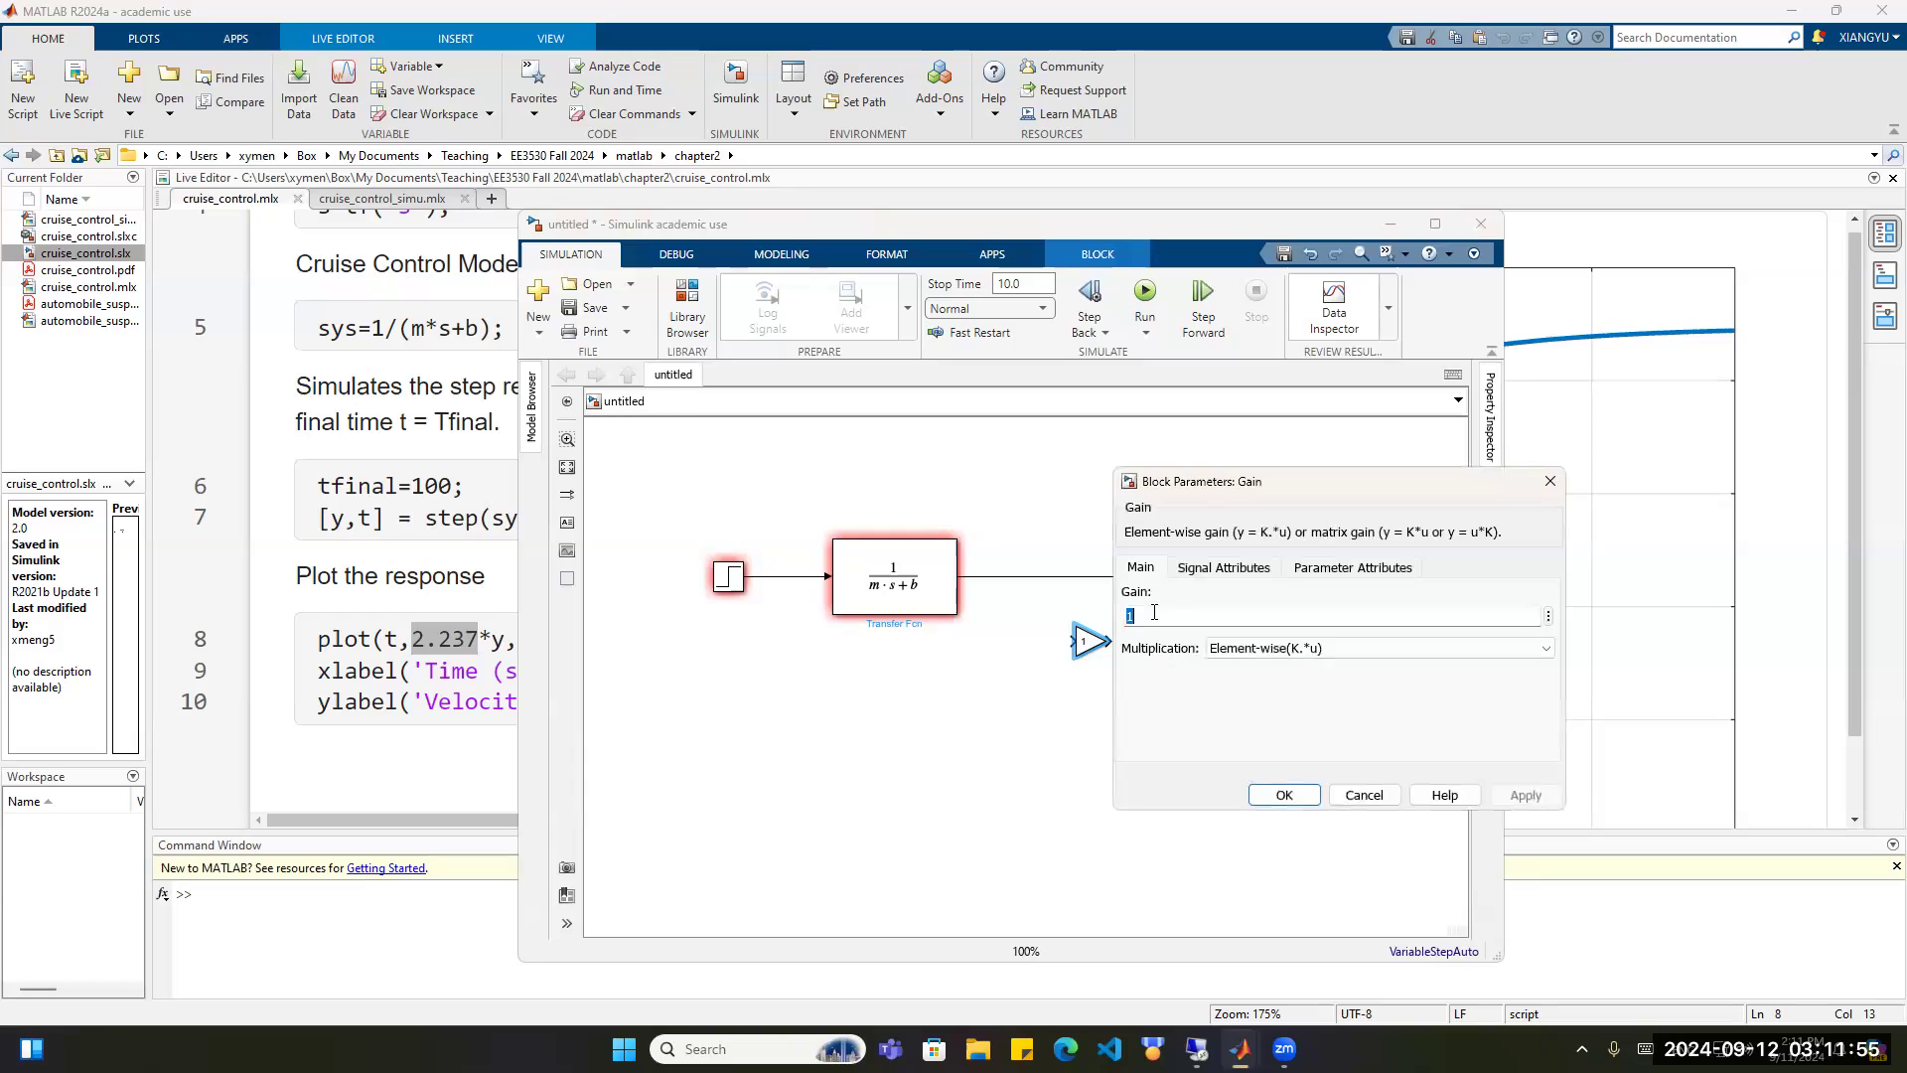
text(2.237)
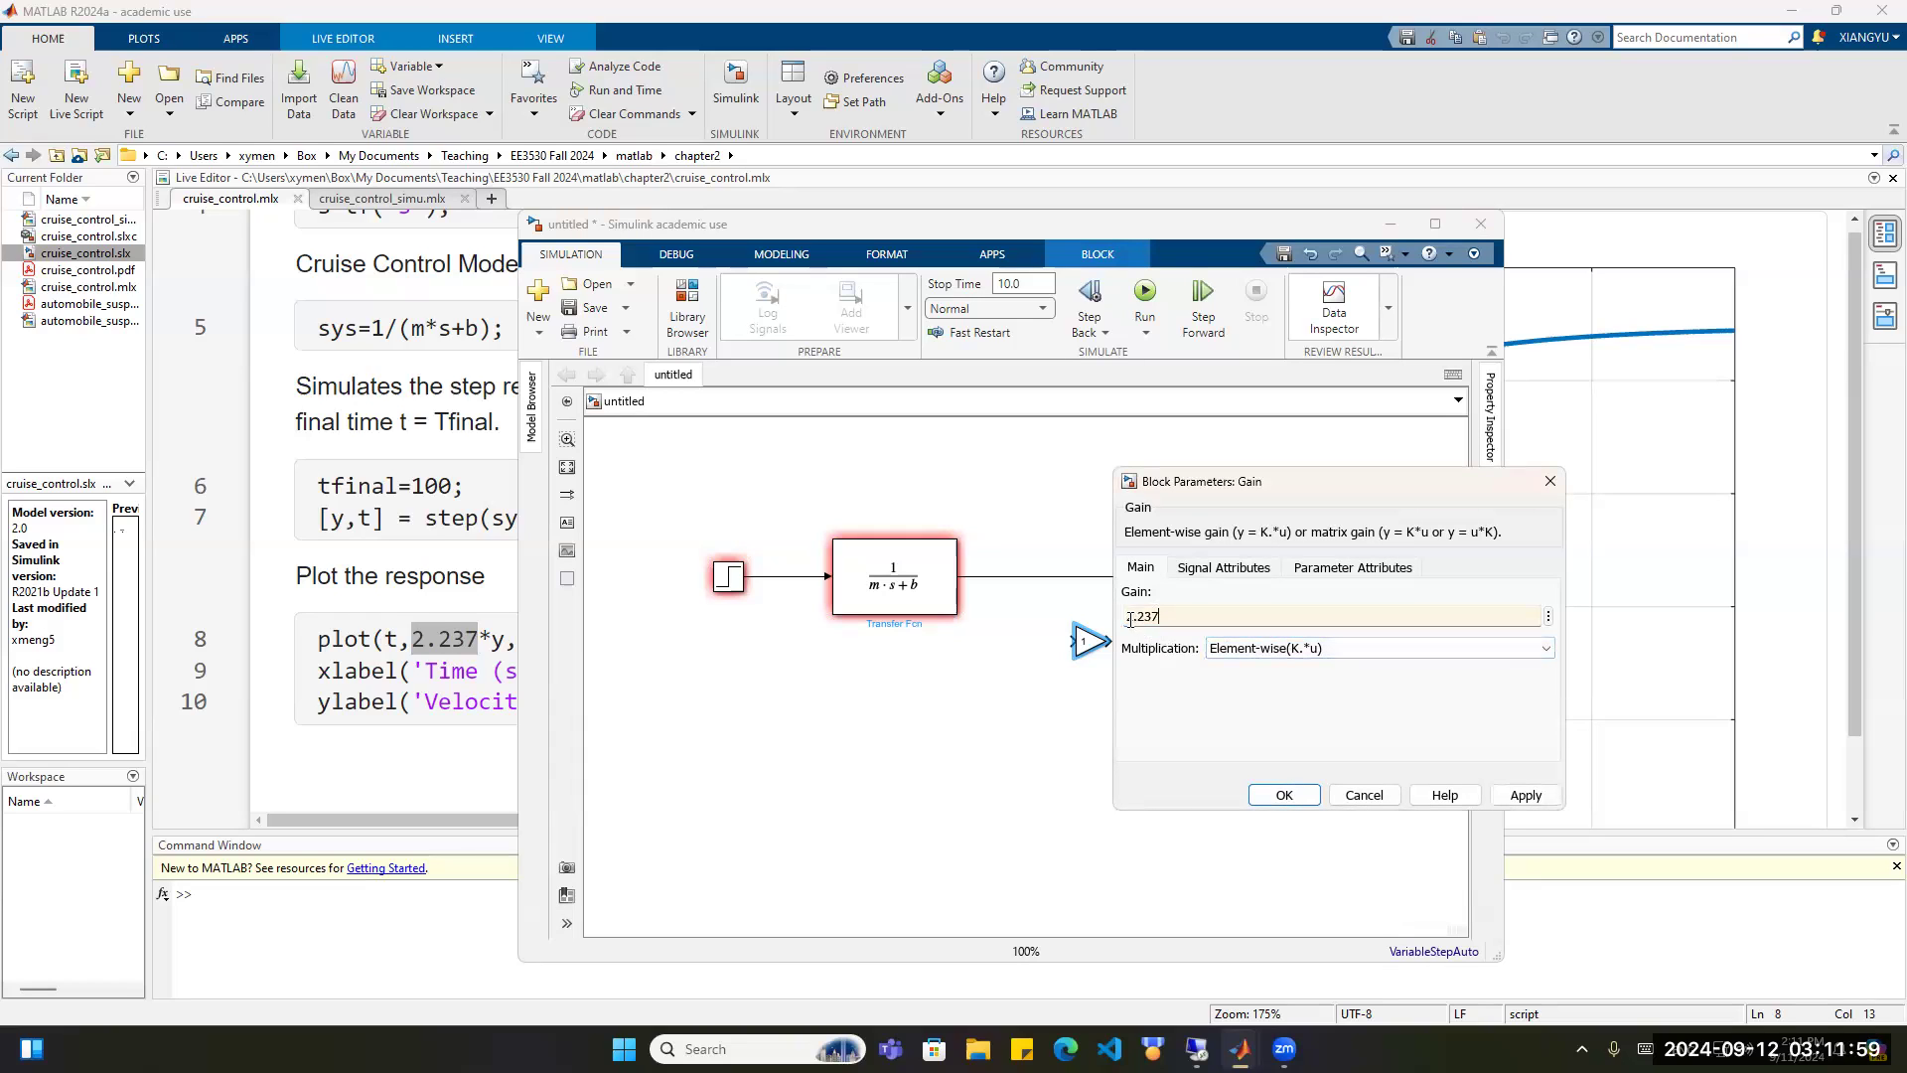
click(1526, 795)
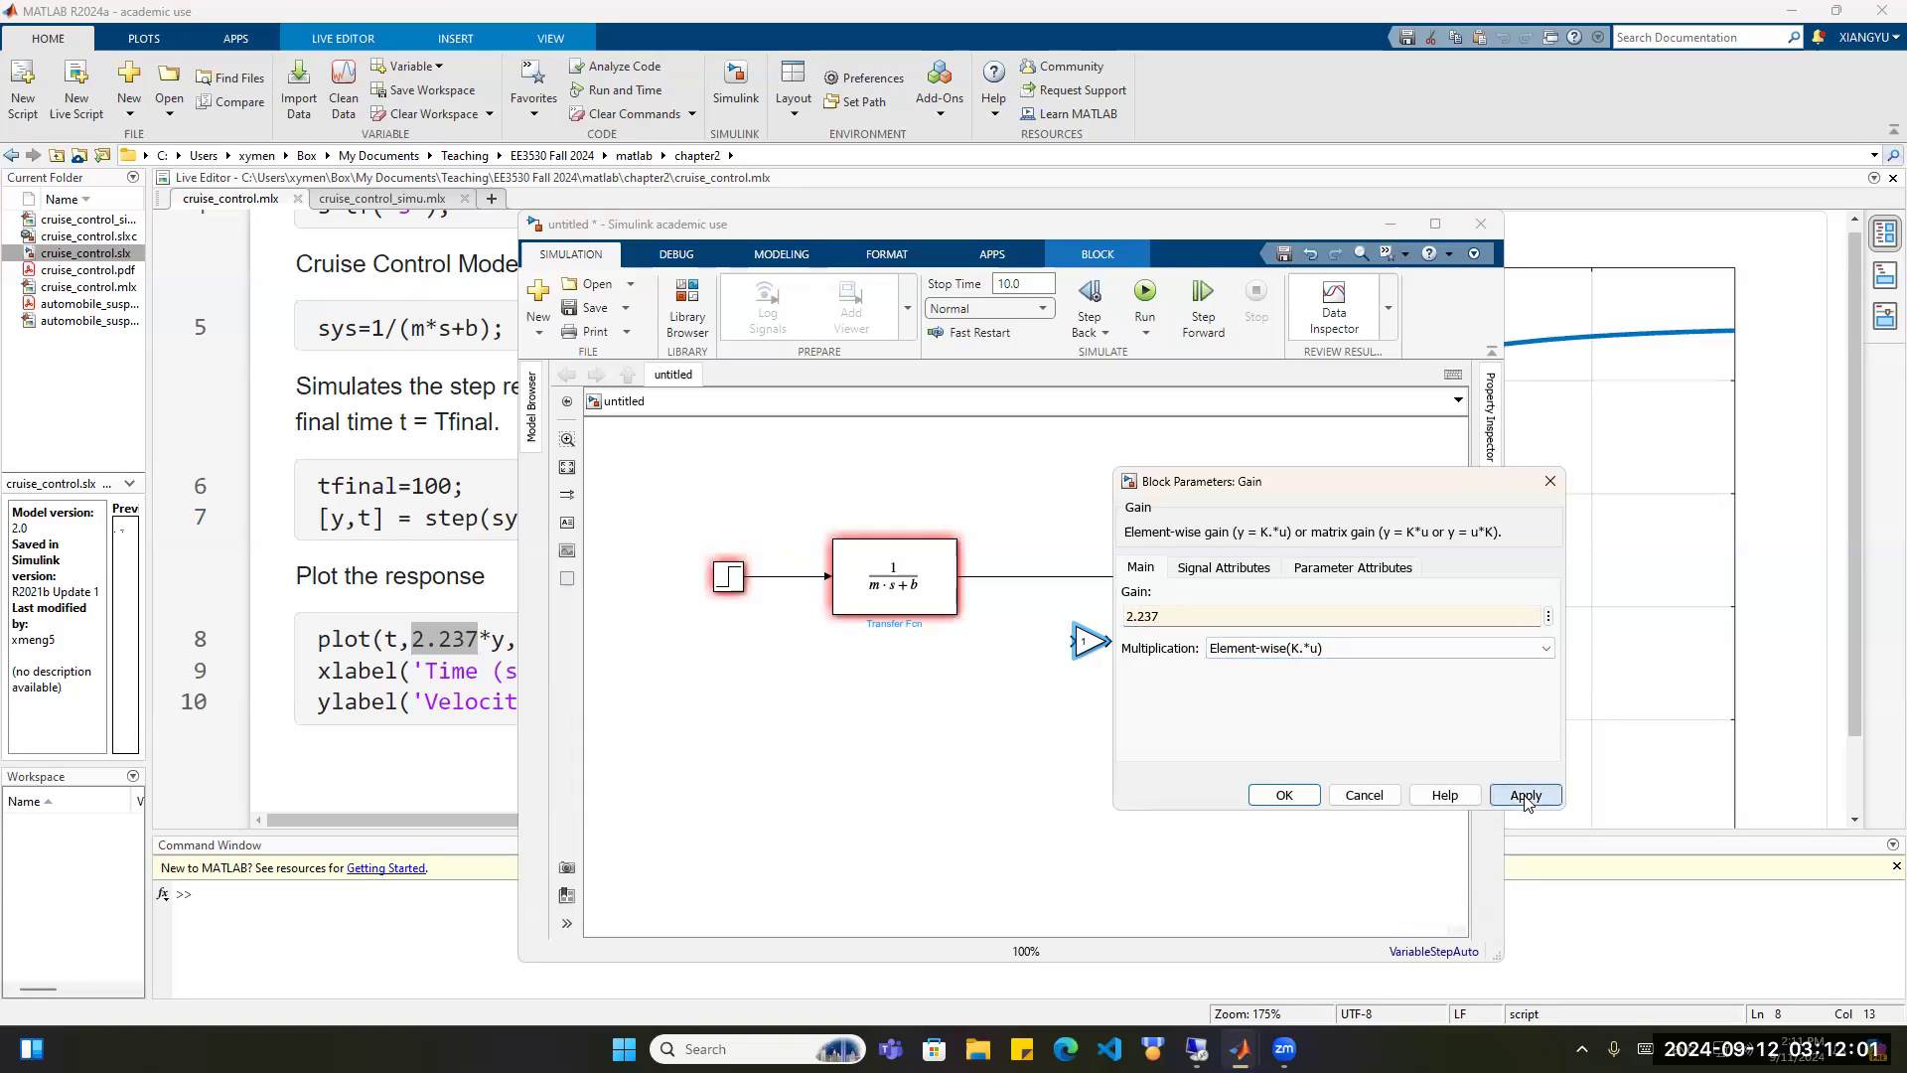
click(1284, 796)
Delete the Transfer Fcn output line, connect the Gain block between Transfer Fcn and Scope, and branch the Gain output to the To Workspace block.
drag(1086, 633, 1074, 536)
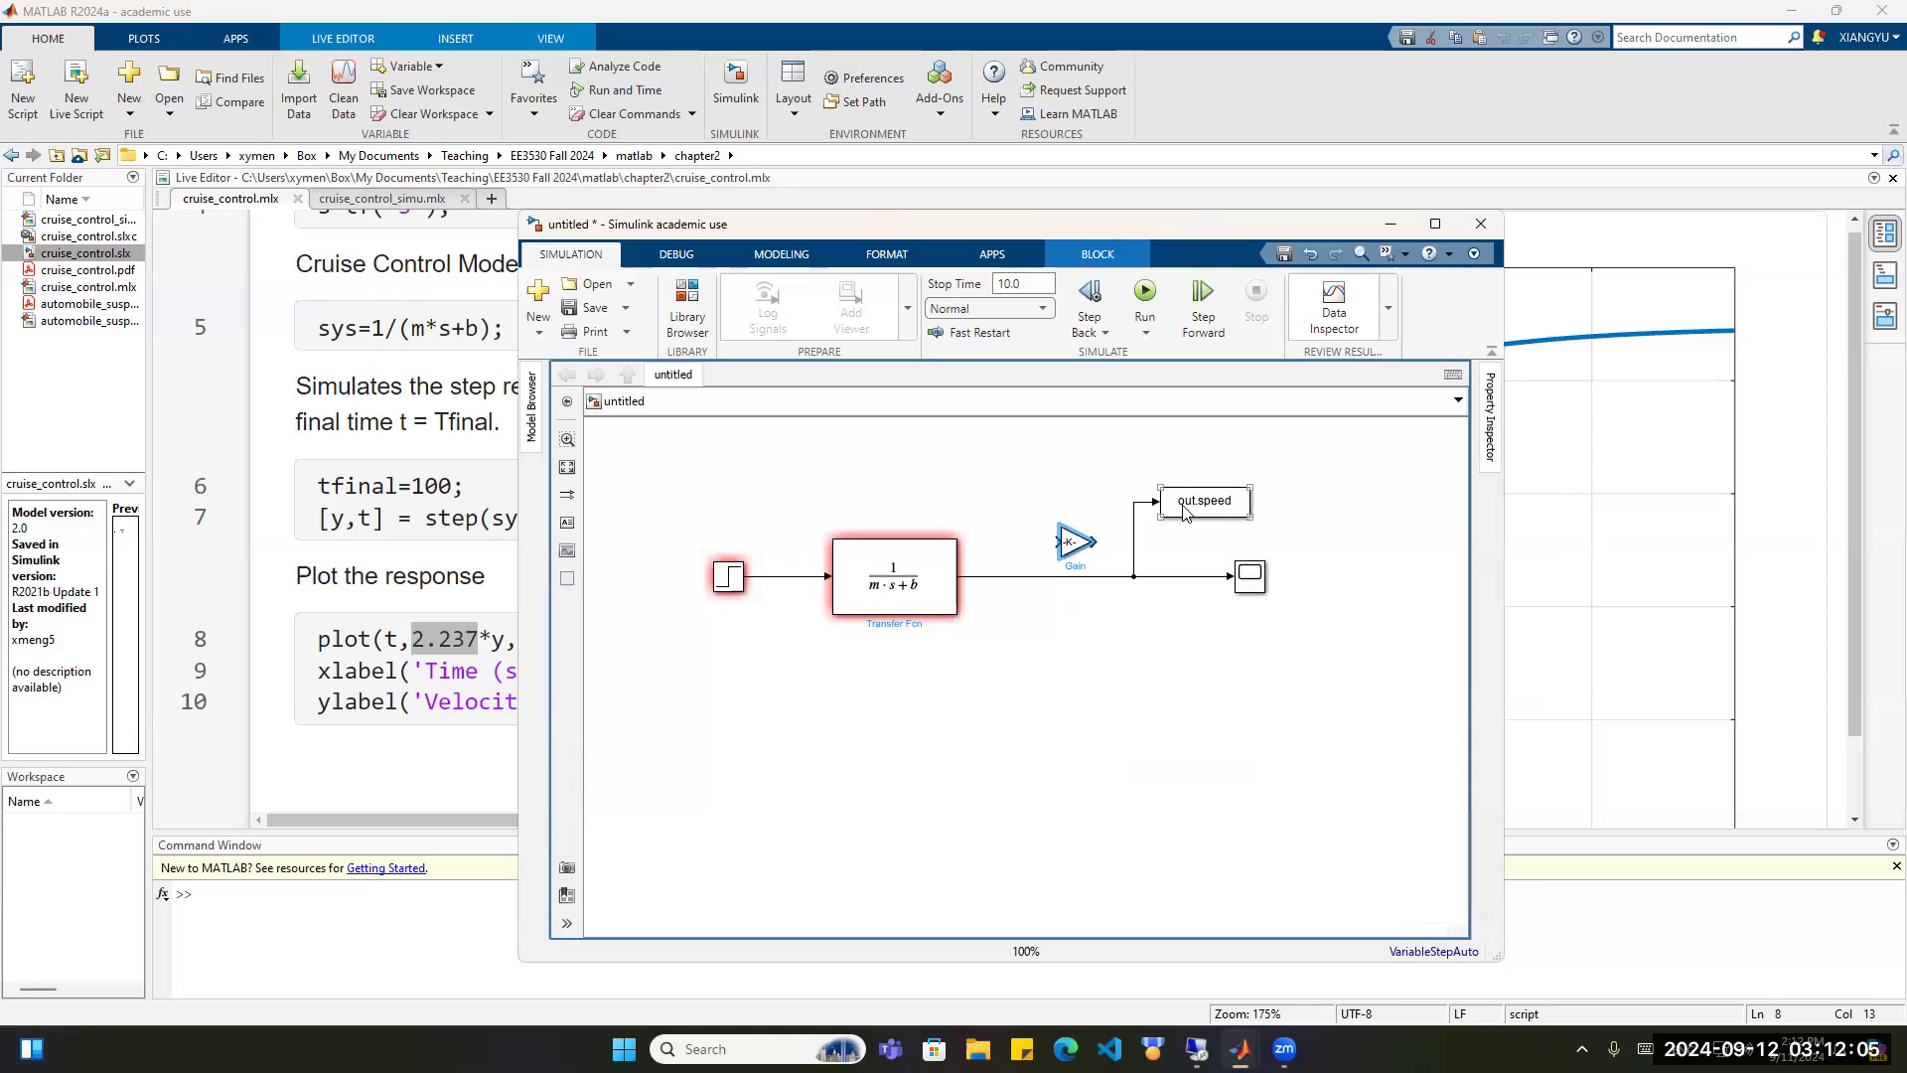
click(1082, 577)
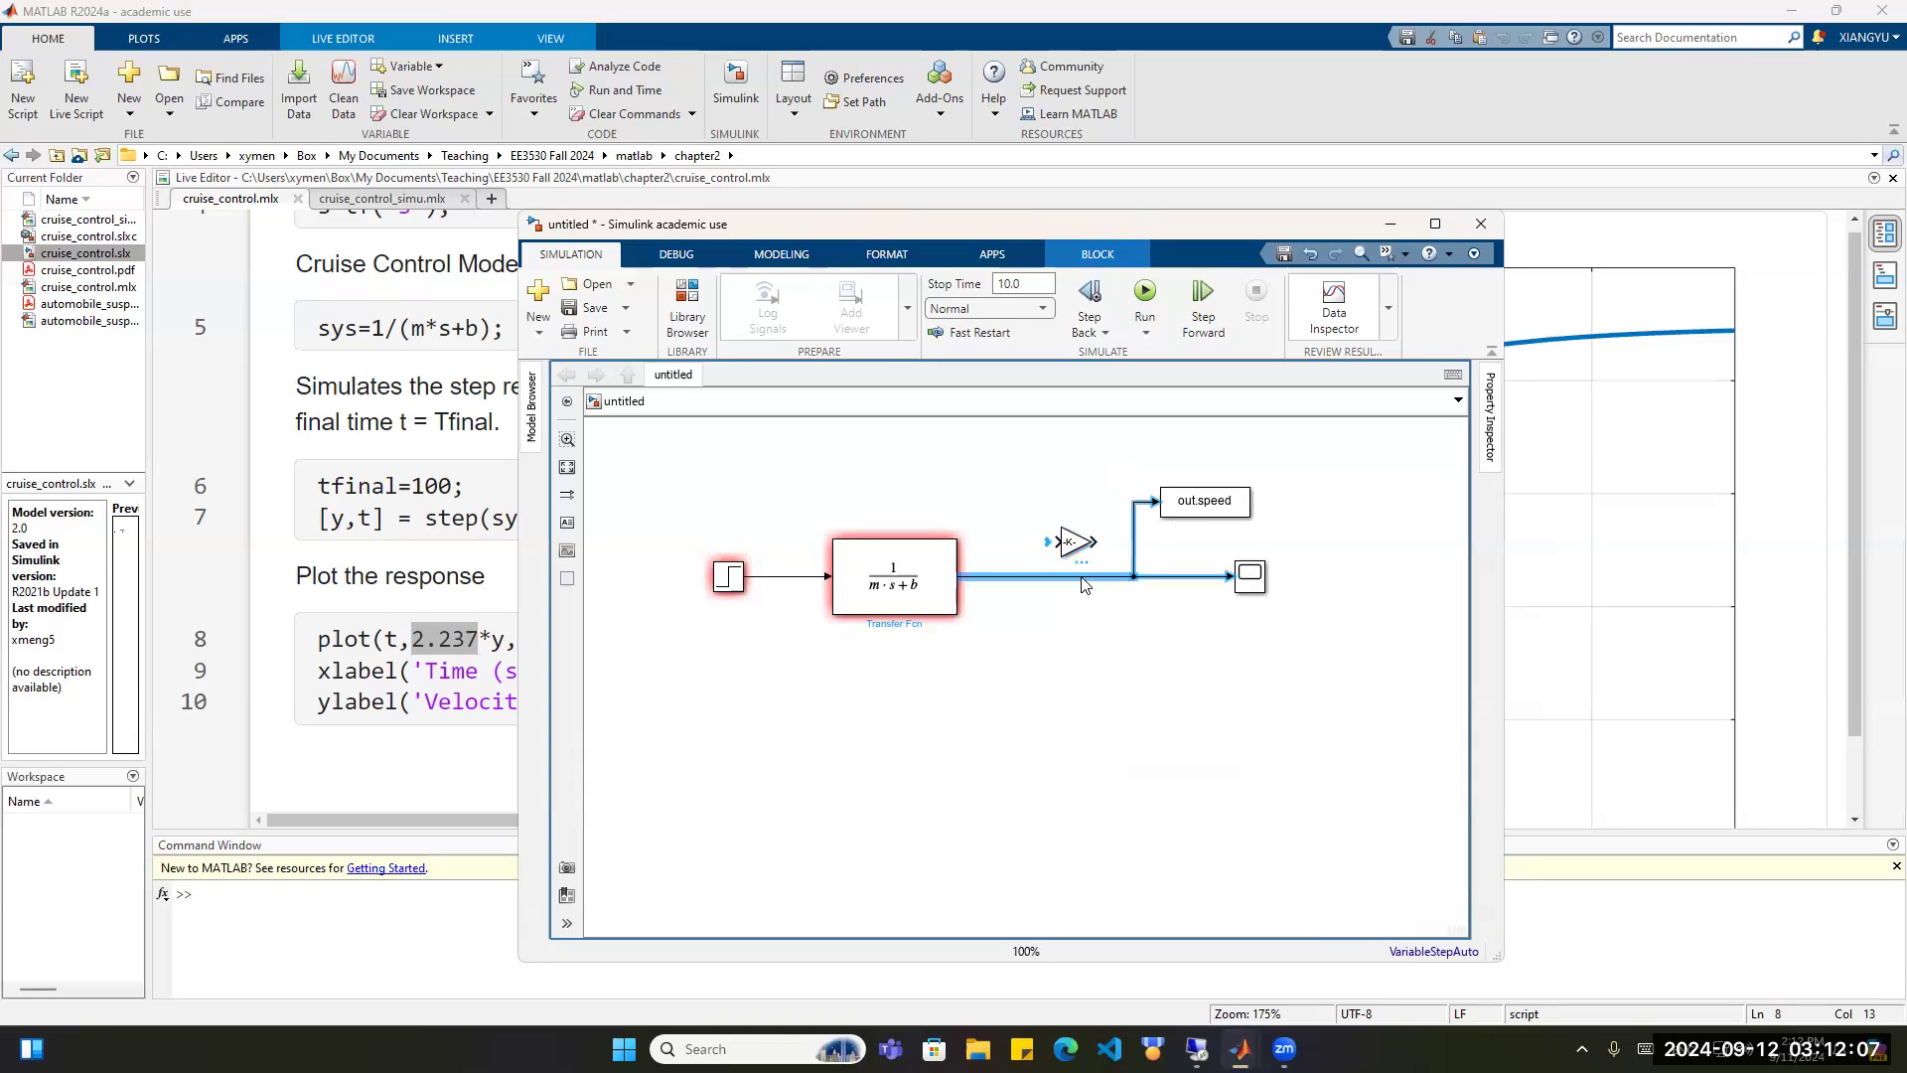
key(Delete)
drag(1073, 541, 1071, 579)
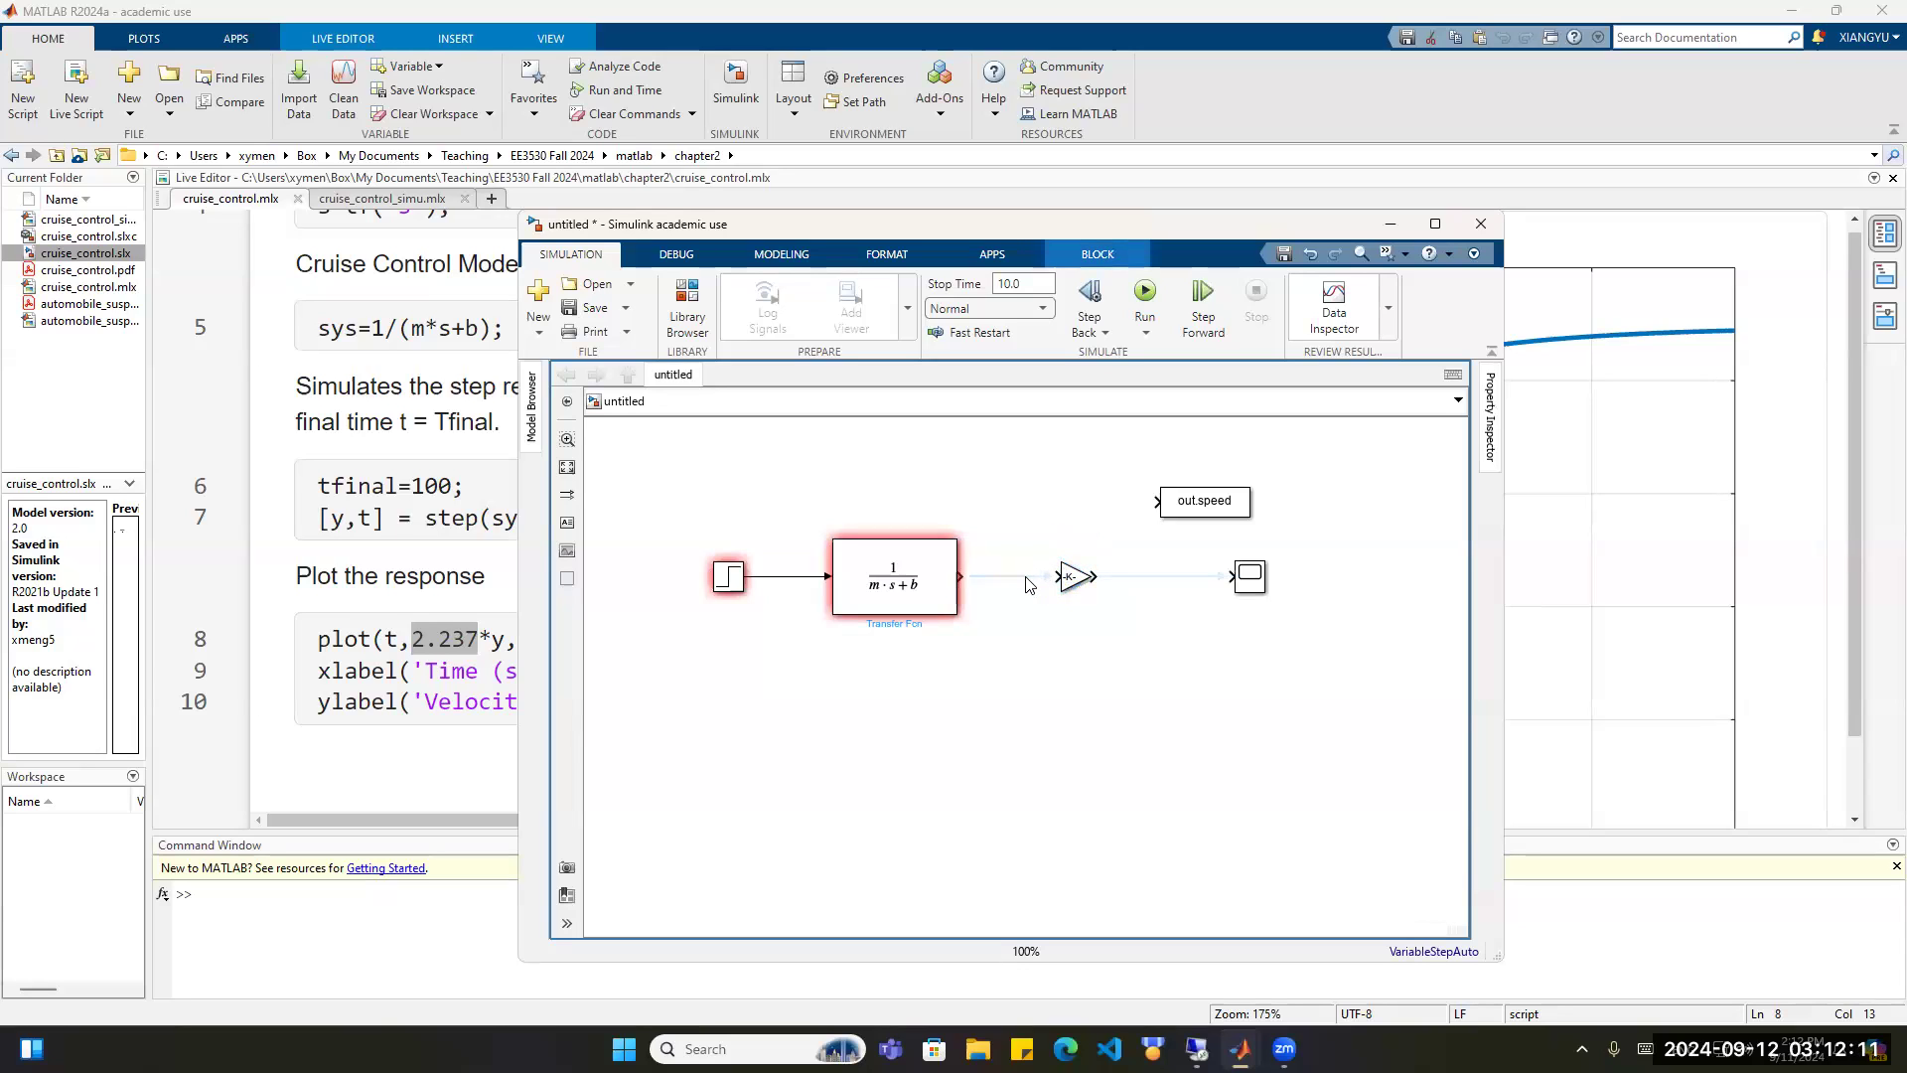
click(1033, 578)
click(1193, 577)
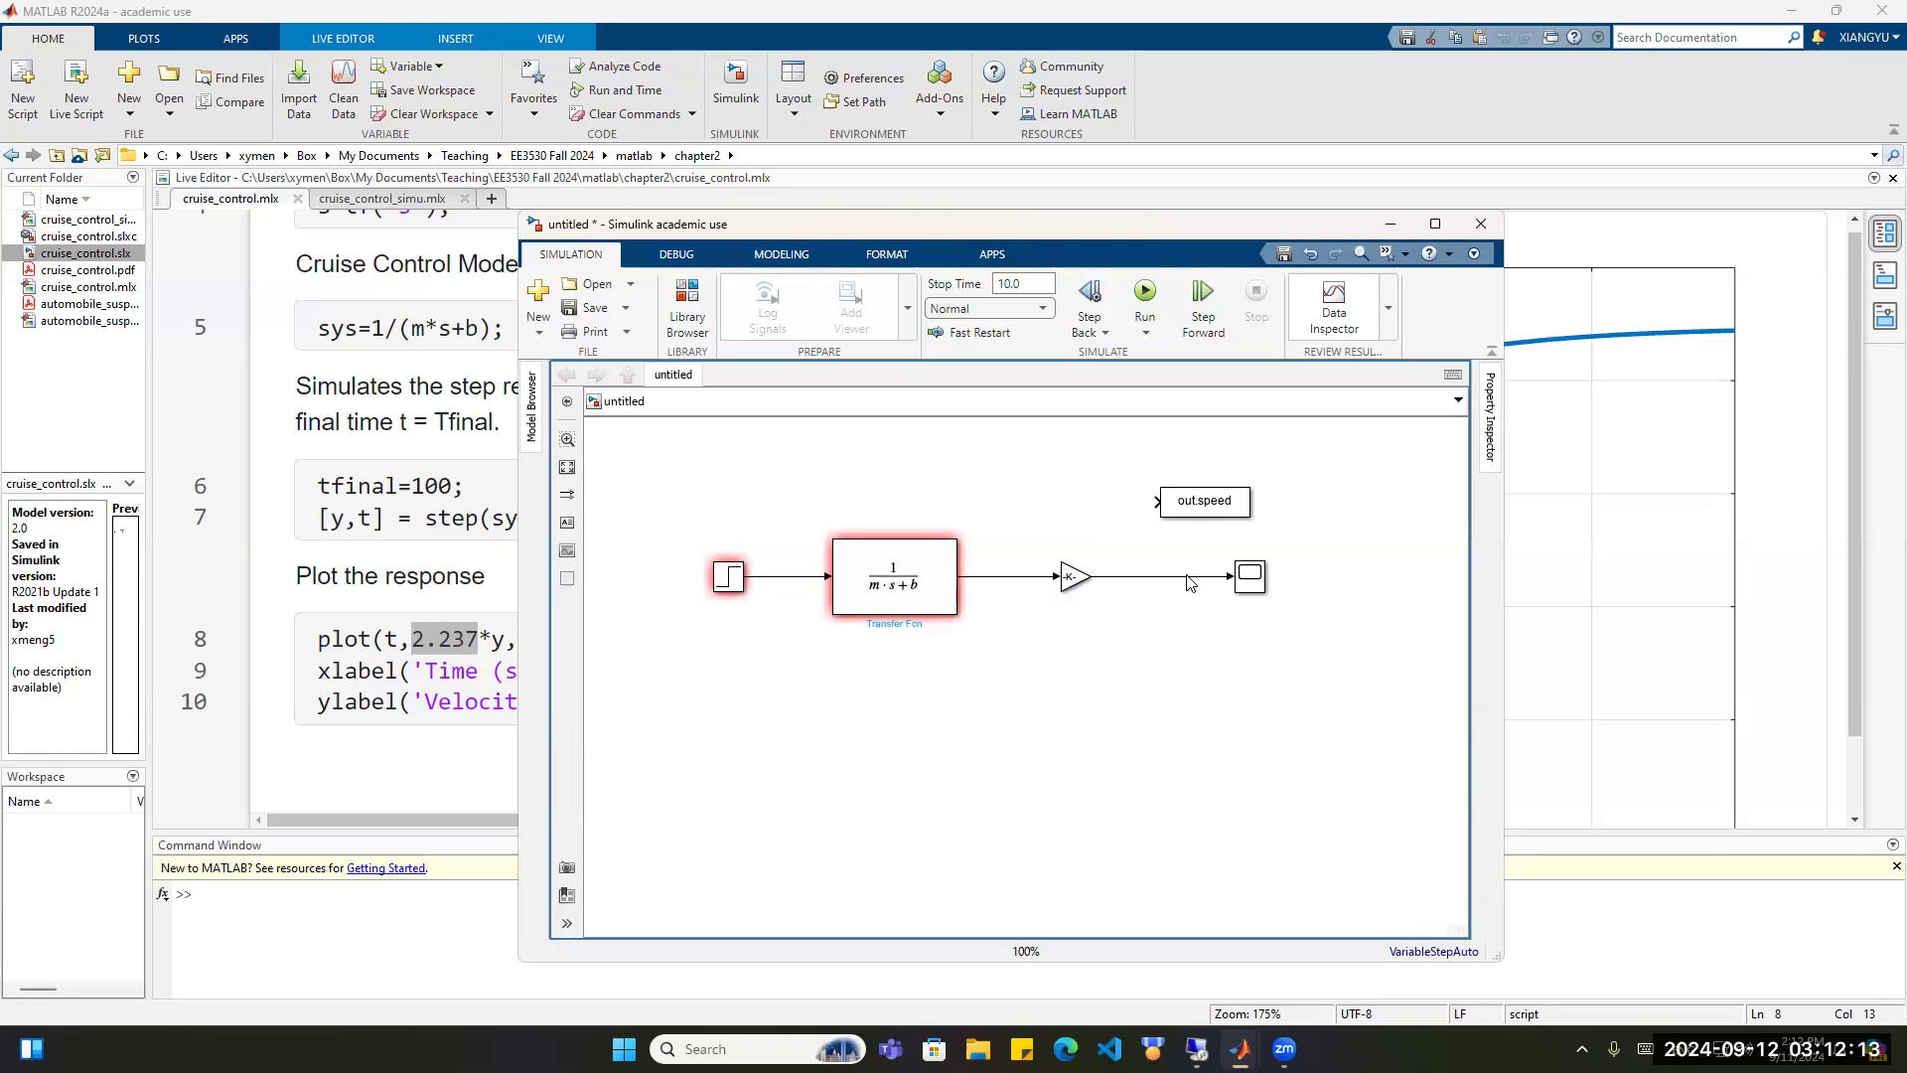
click(1155, 500)
mouse_move(1153, 501)
mouse_down()
mouse_move(1130, 507)
mouse_move(1125, 579)
mouse_up()
Switch to the existing cruise_control Simulink model and enlarge its Transfer Fcn block.
mouse_move(1239, 1048)
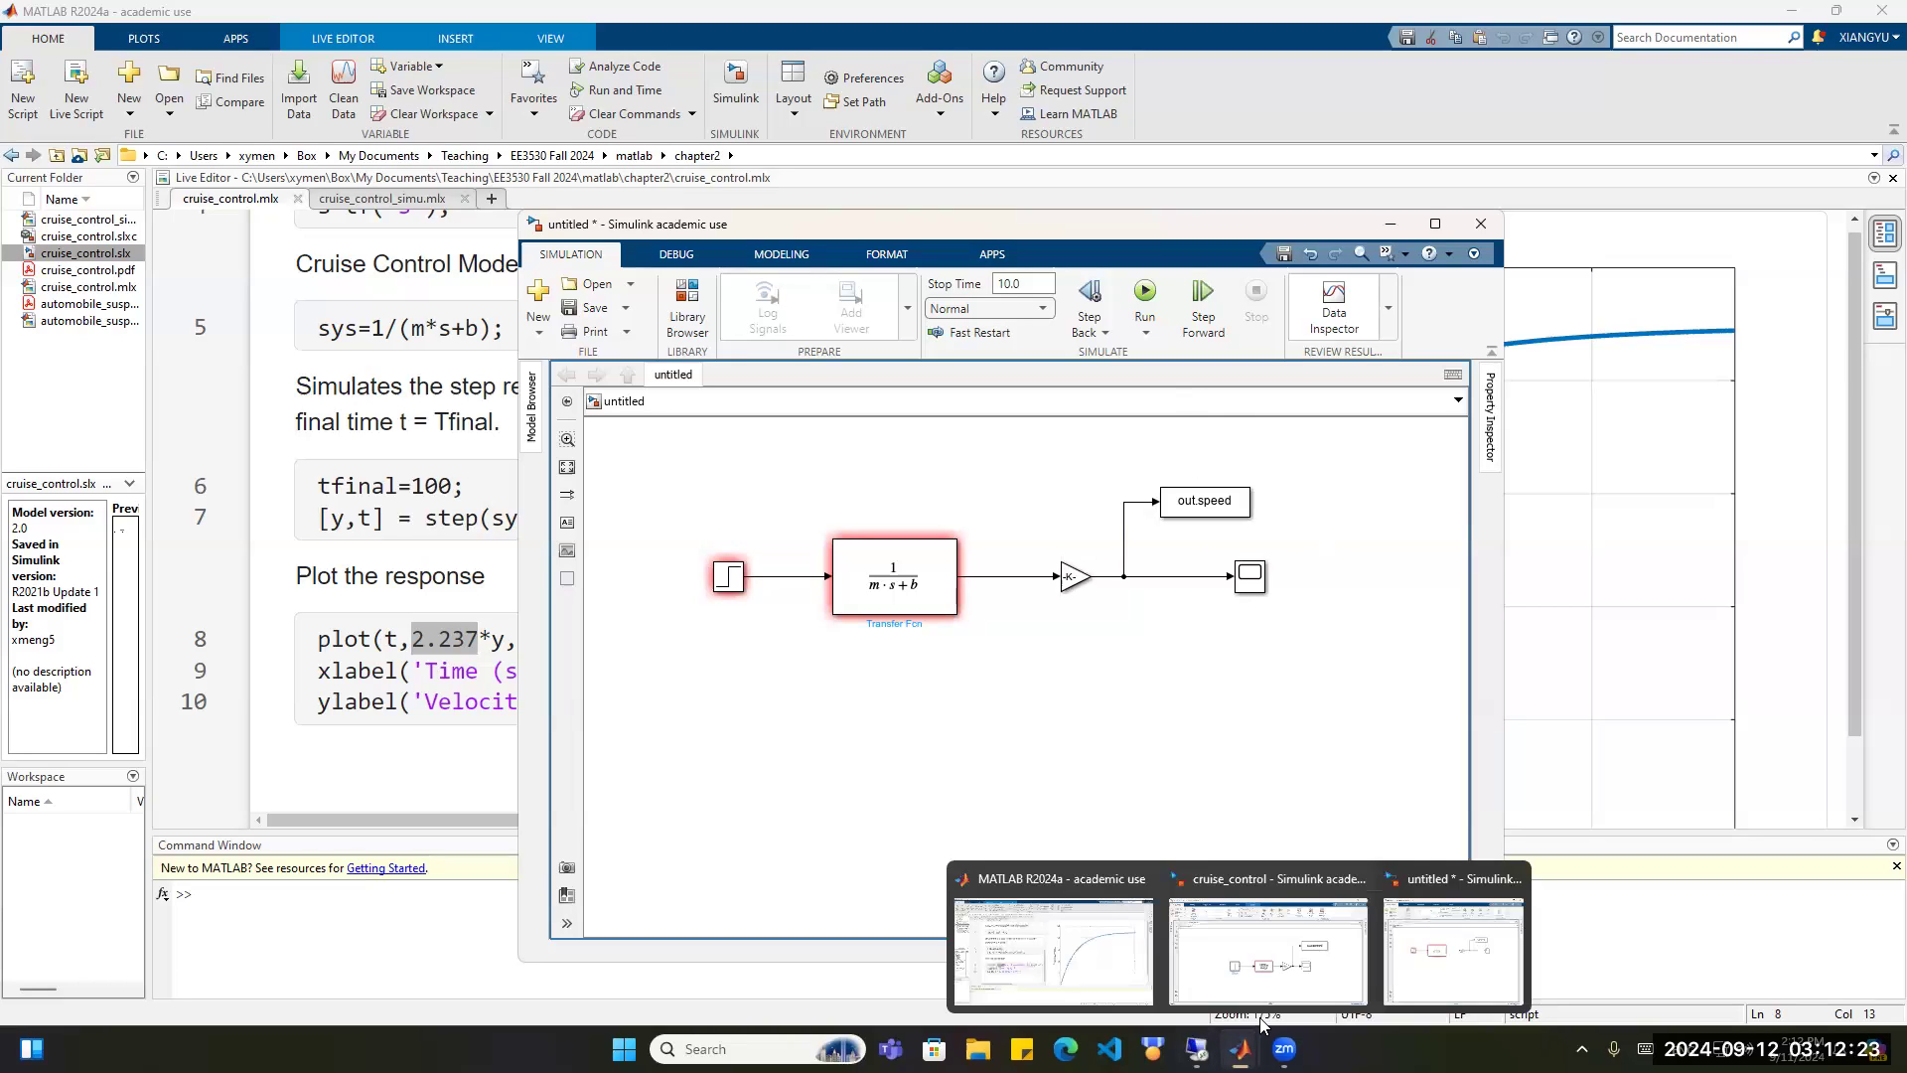
click(1267, 958)
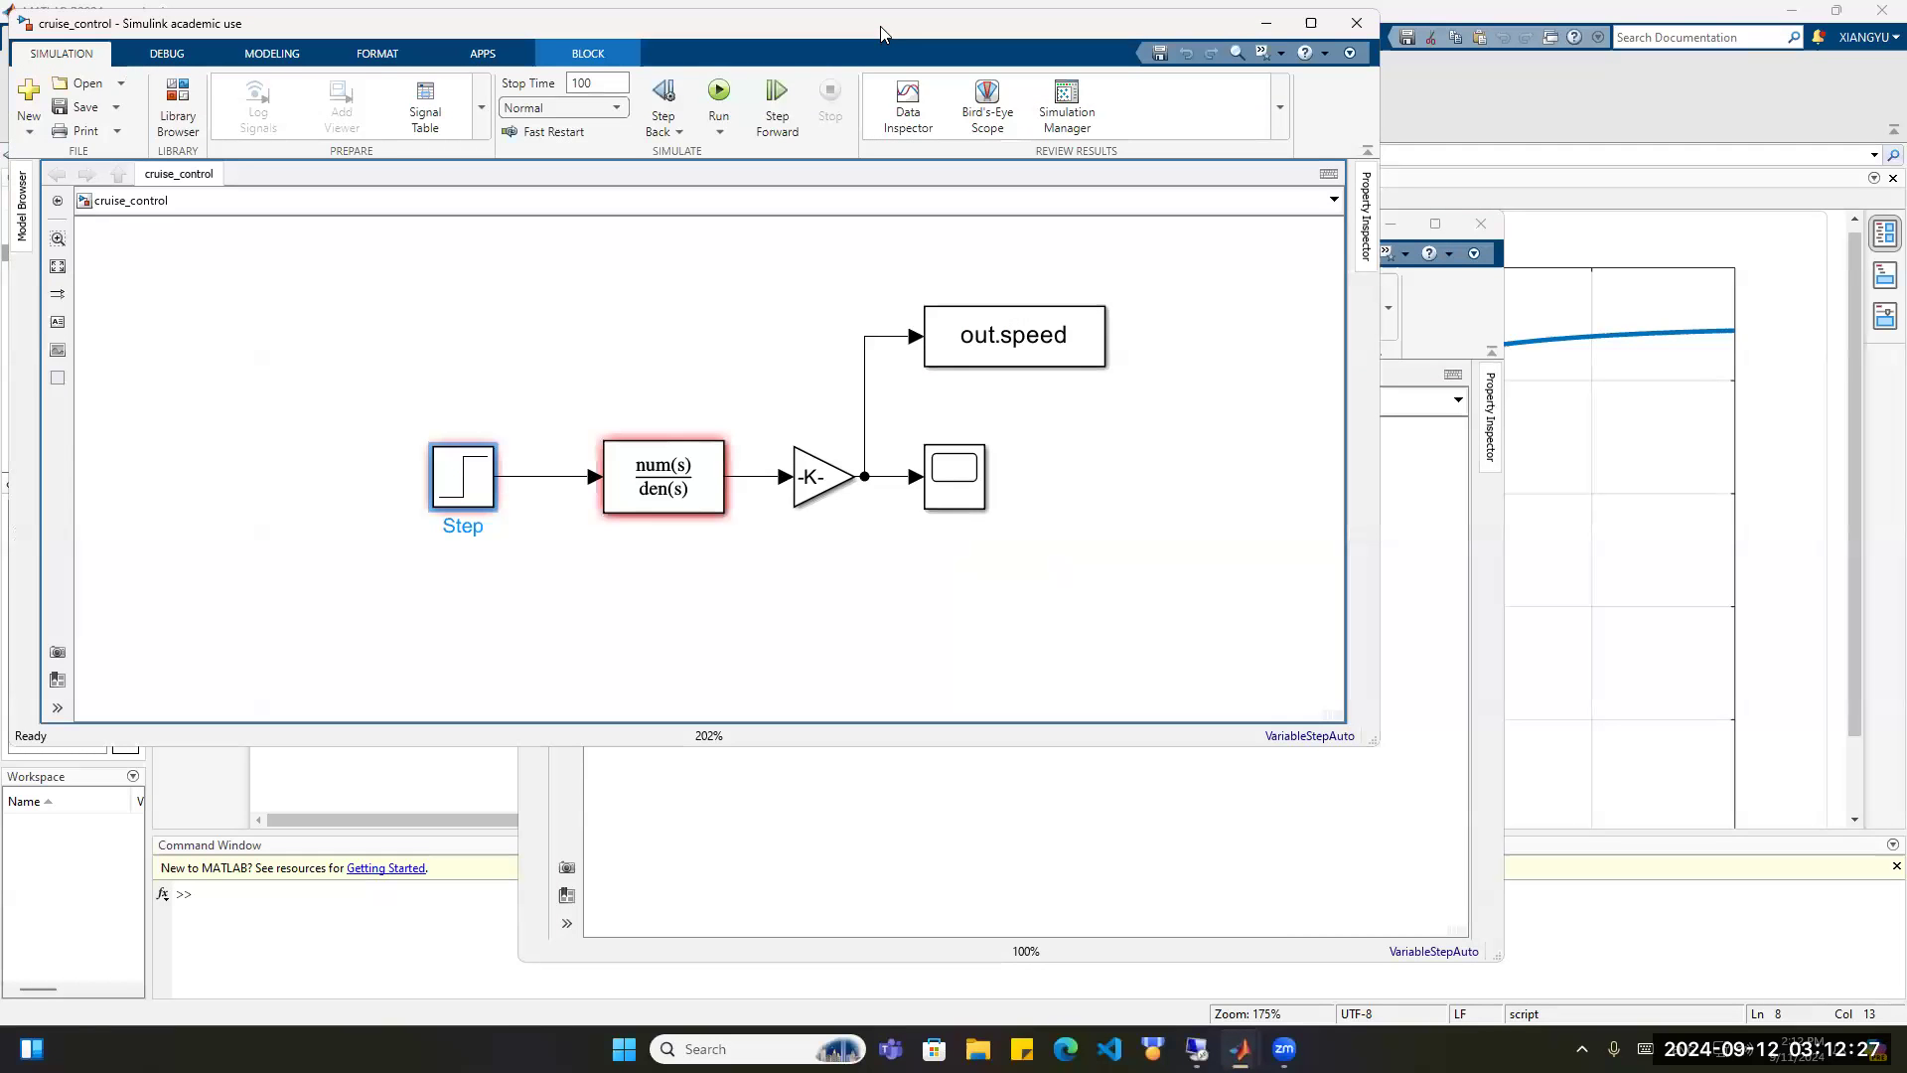
click(669, 631)
drag(618, 605, 575, 582)
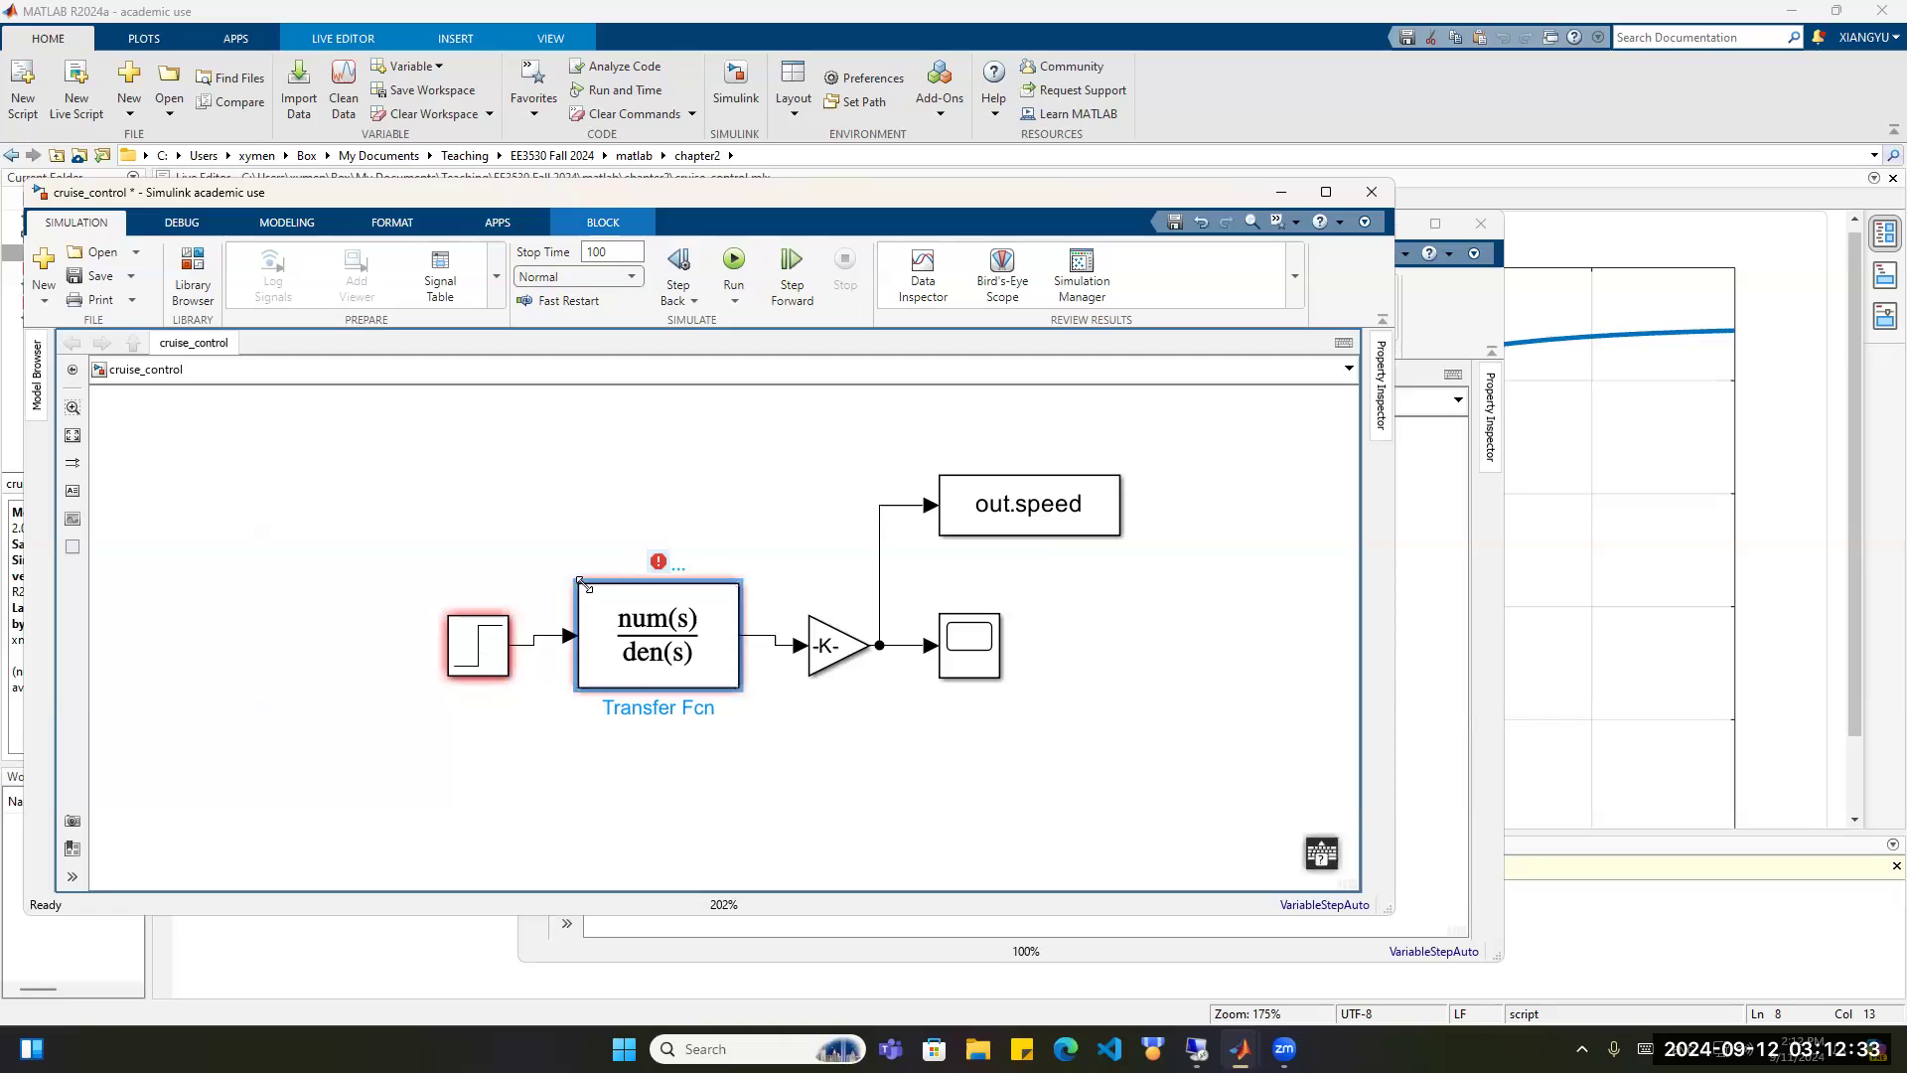
Enlarge the Transfer Fcn block until its full 1/(ms+b) expression fits, and align it and the Step block with the Gain block.
drag(575, 582, 540, 552)
click(445, 627)
drag(437, 628, 356, 627)
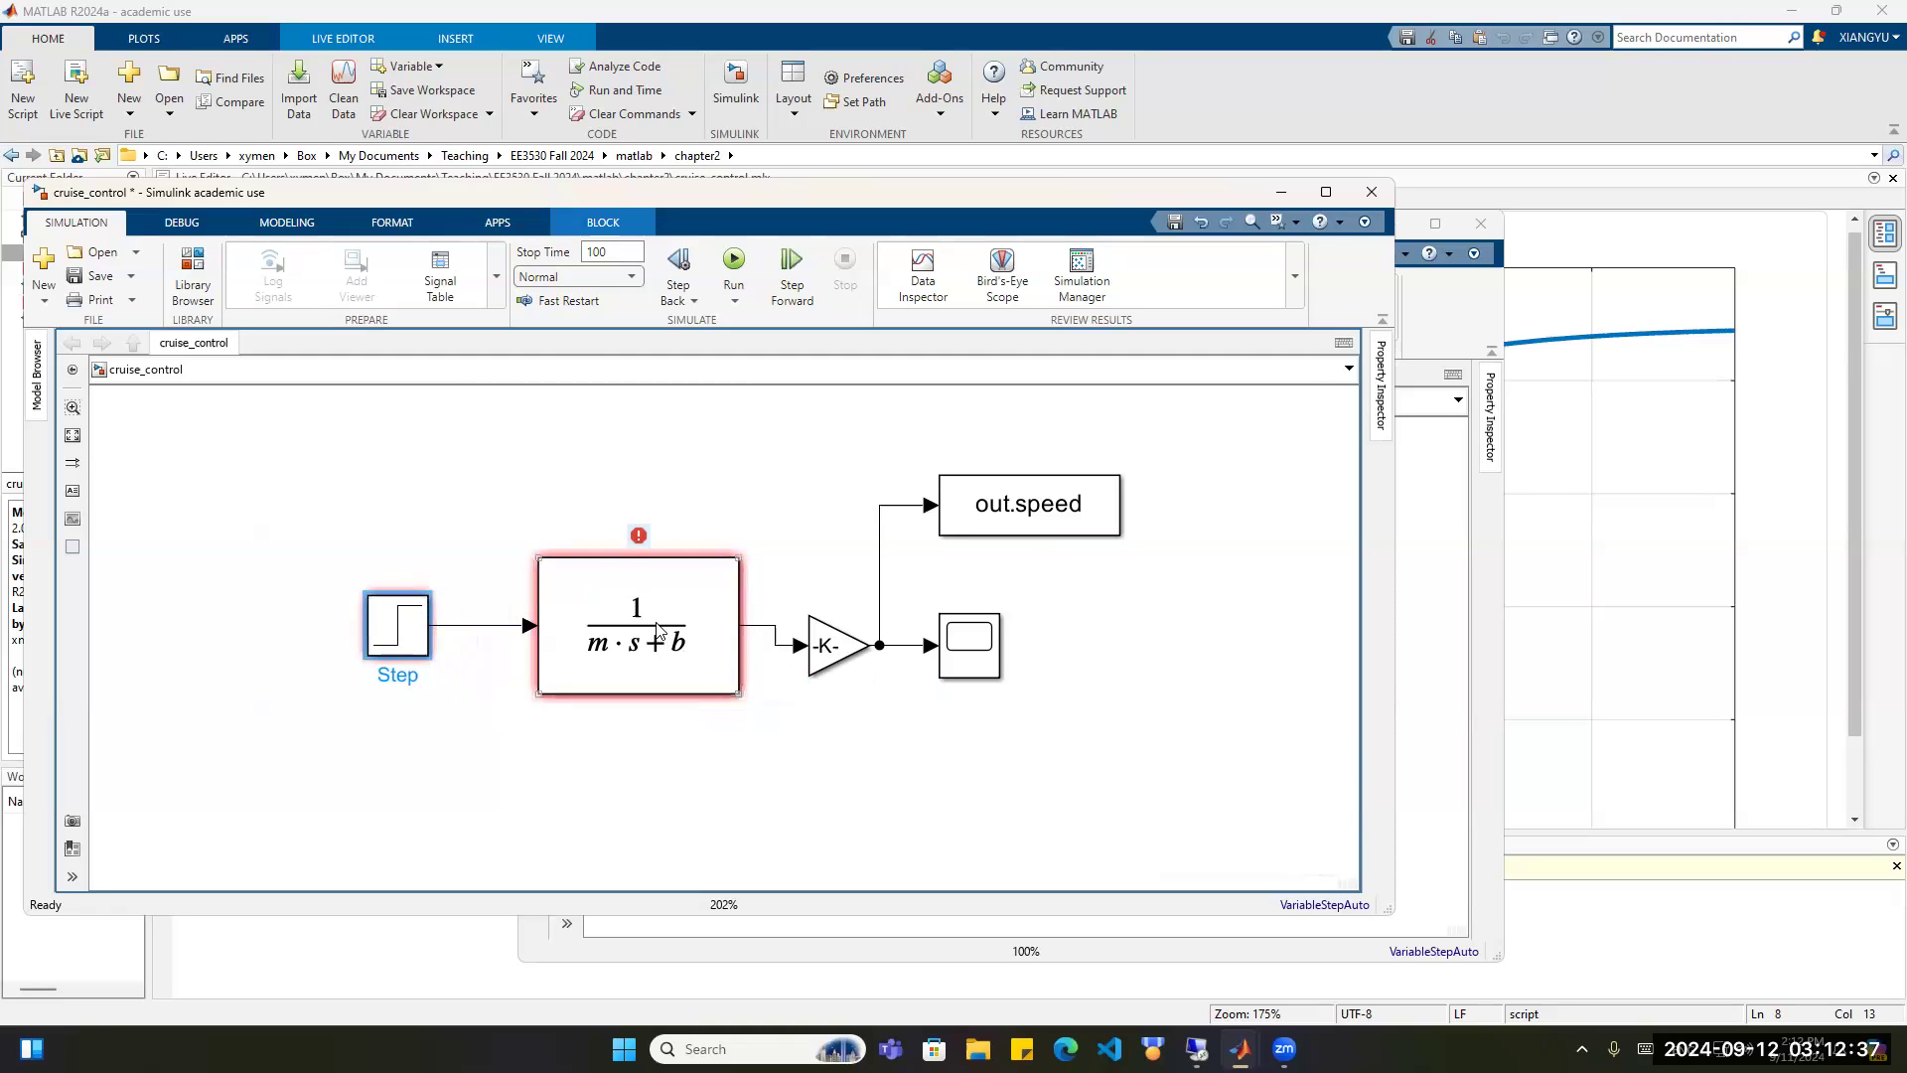
drag(681, 580, 660, 599)
click(401, 623)
drag(401, 622, 402, 643)
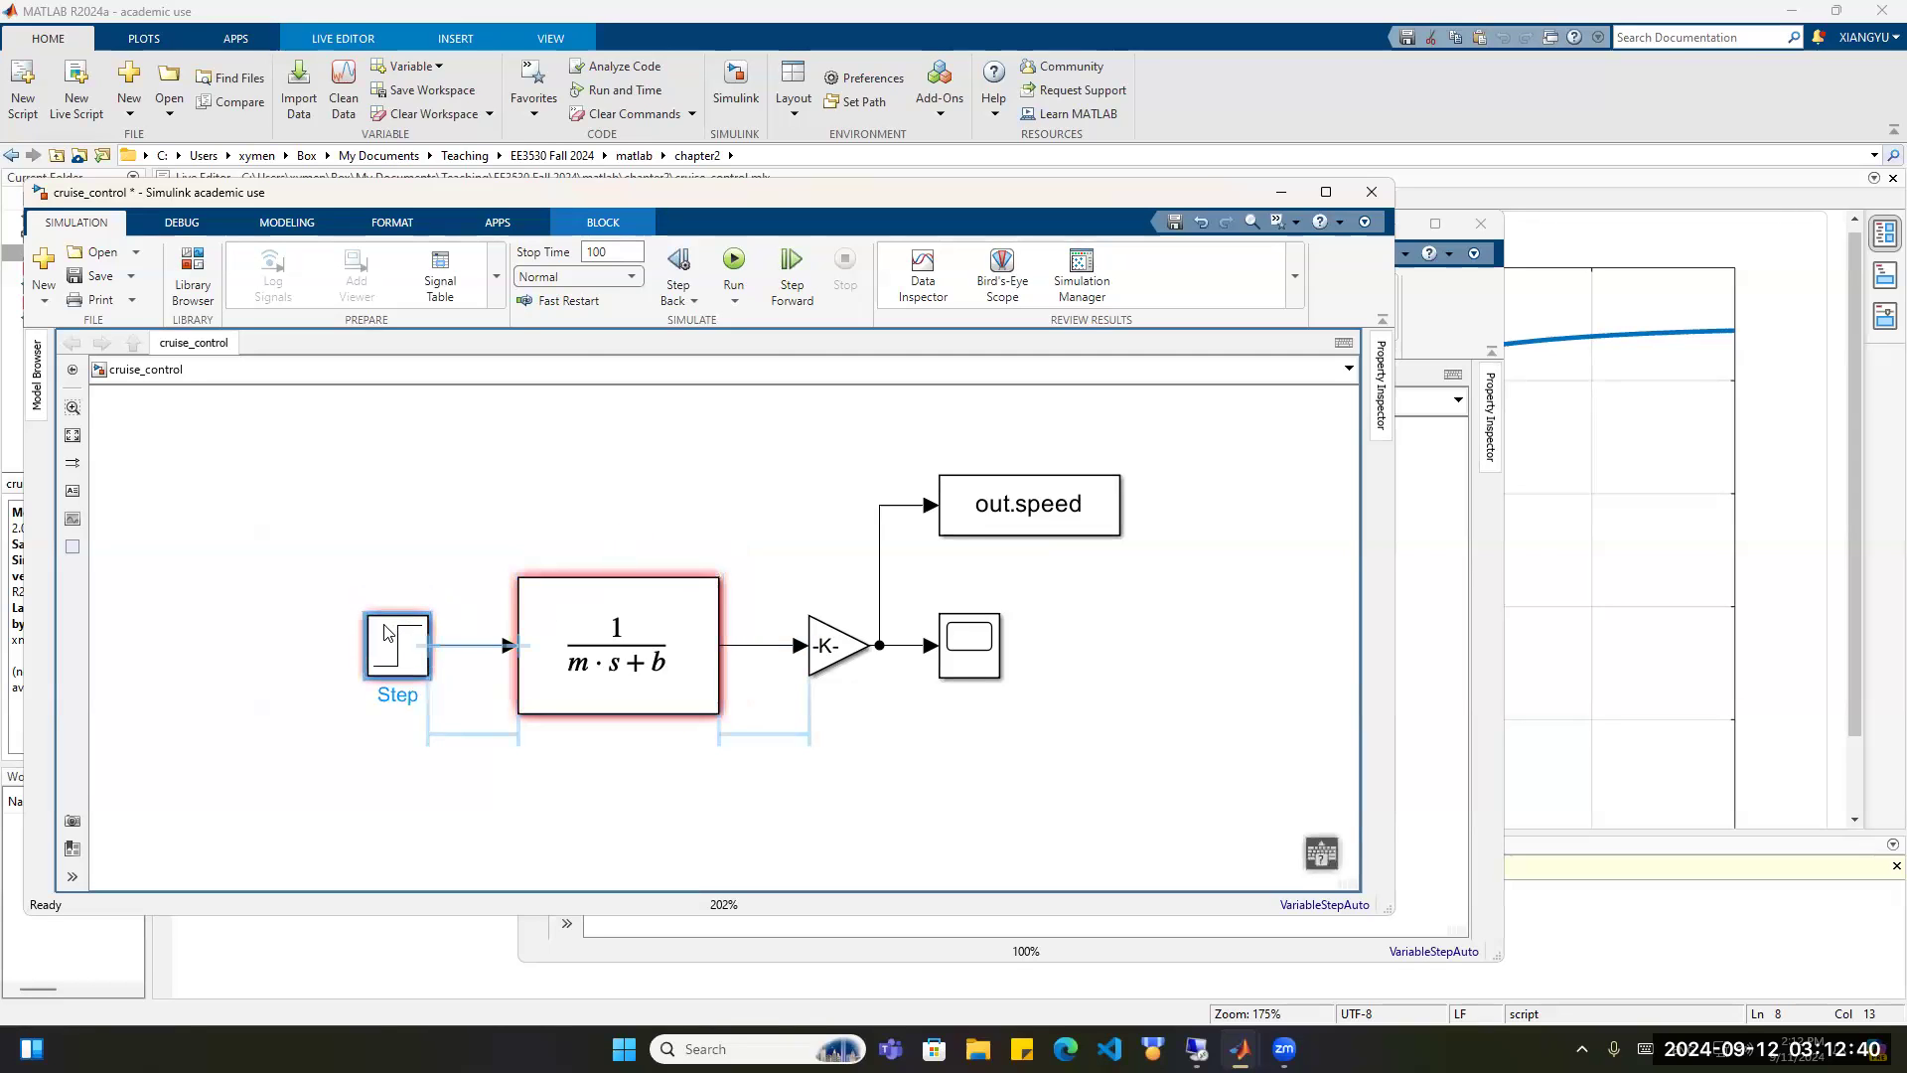
Minimize the cruise_control model and close the untitled Simulink model without saving it.
click(1284, 193)
click(1481, 223)
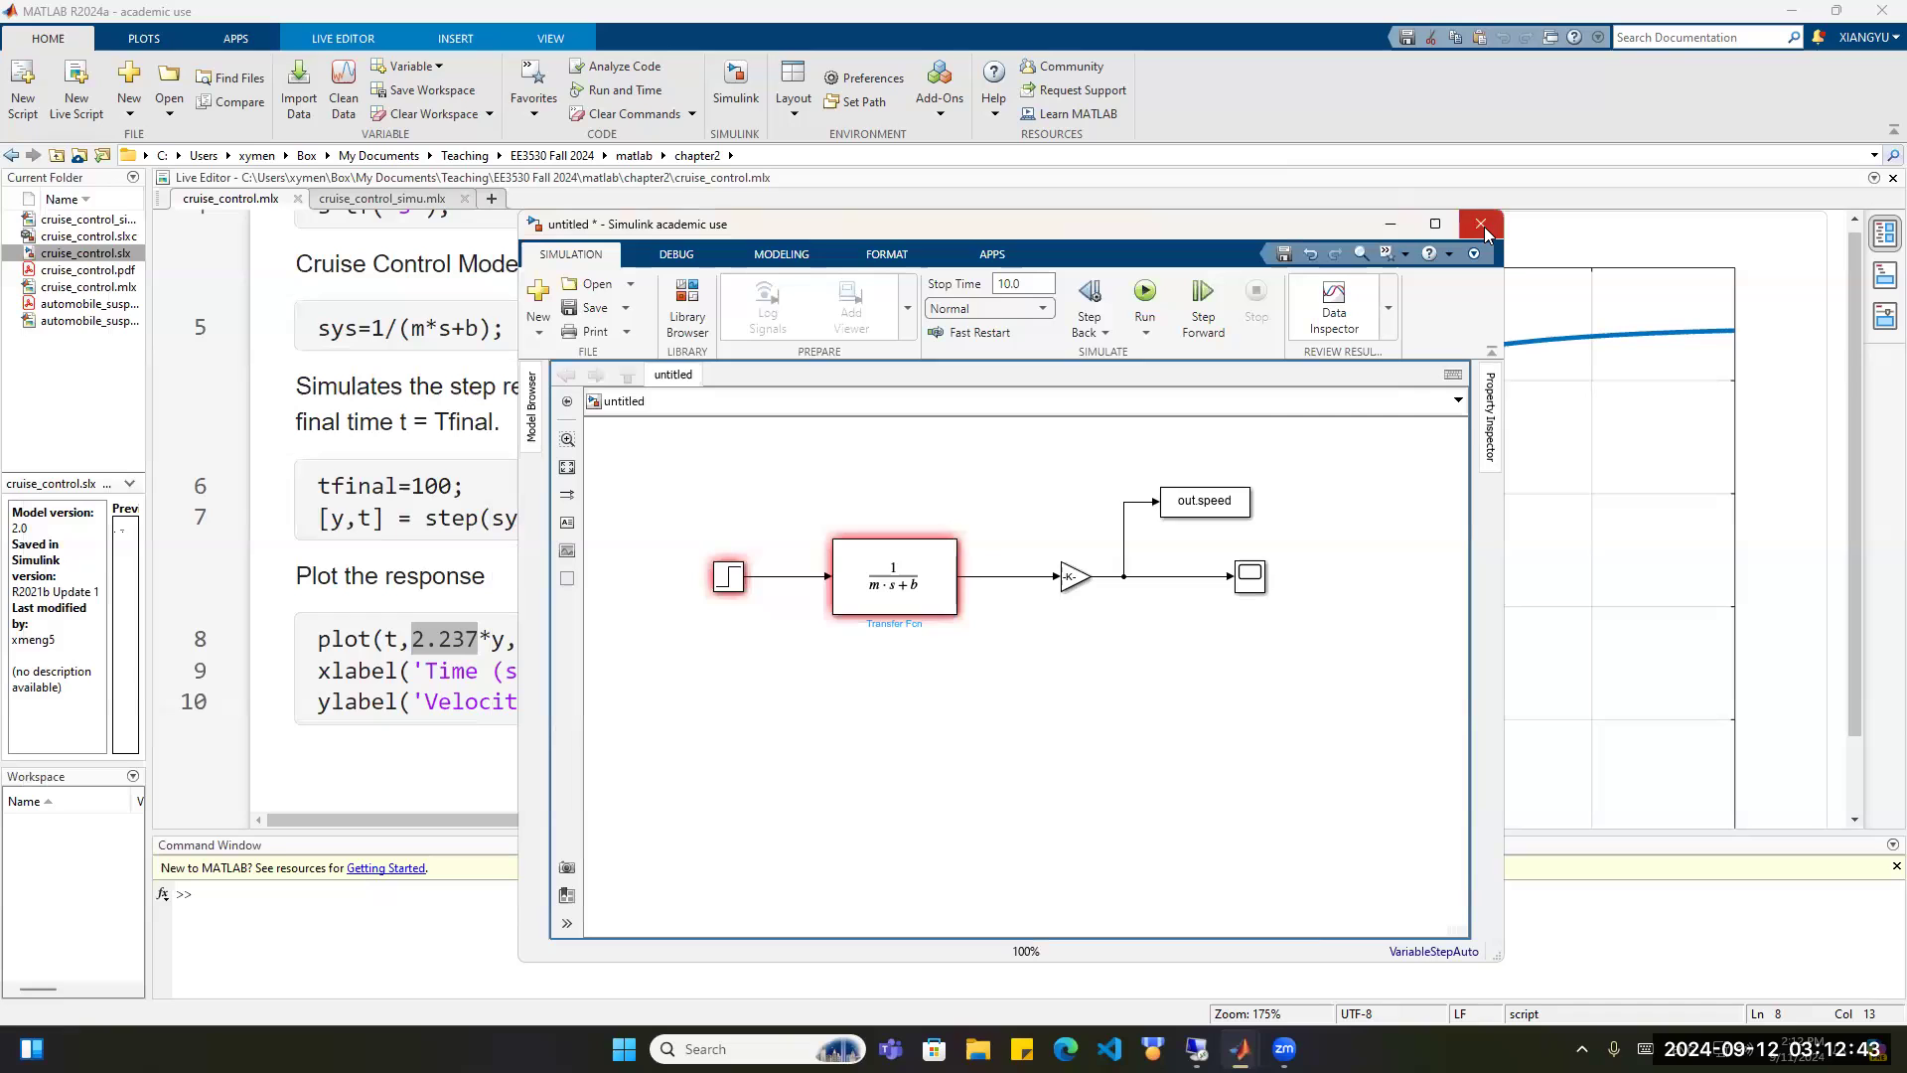
click(954, 536)
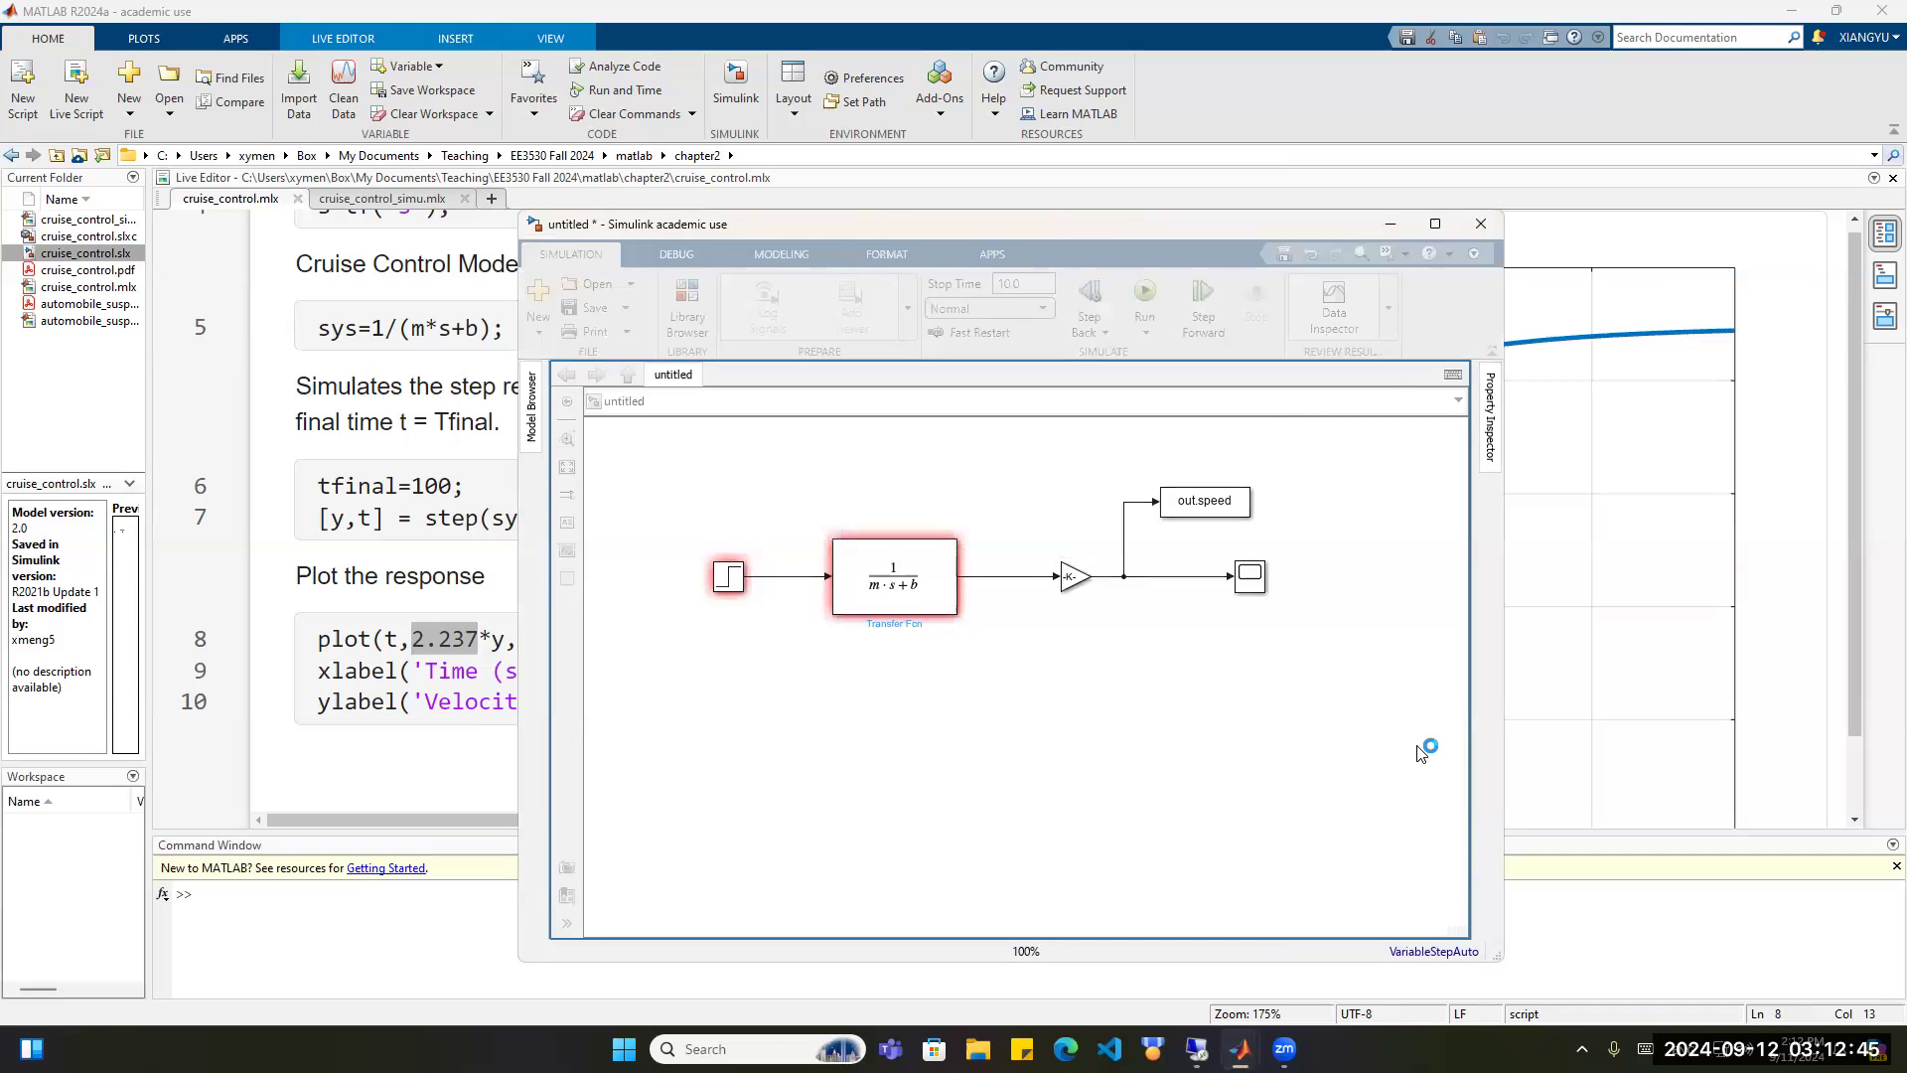
Bring the cruise_control model back, move its window aside to uncover the live script, and save the model.
mouse_move(1240, 1047)
click(1600, 949)
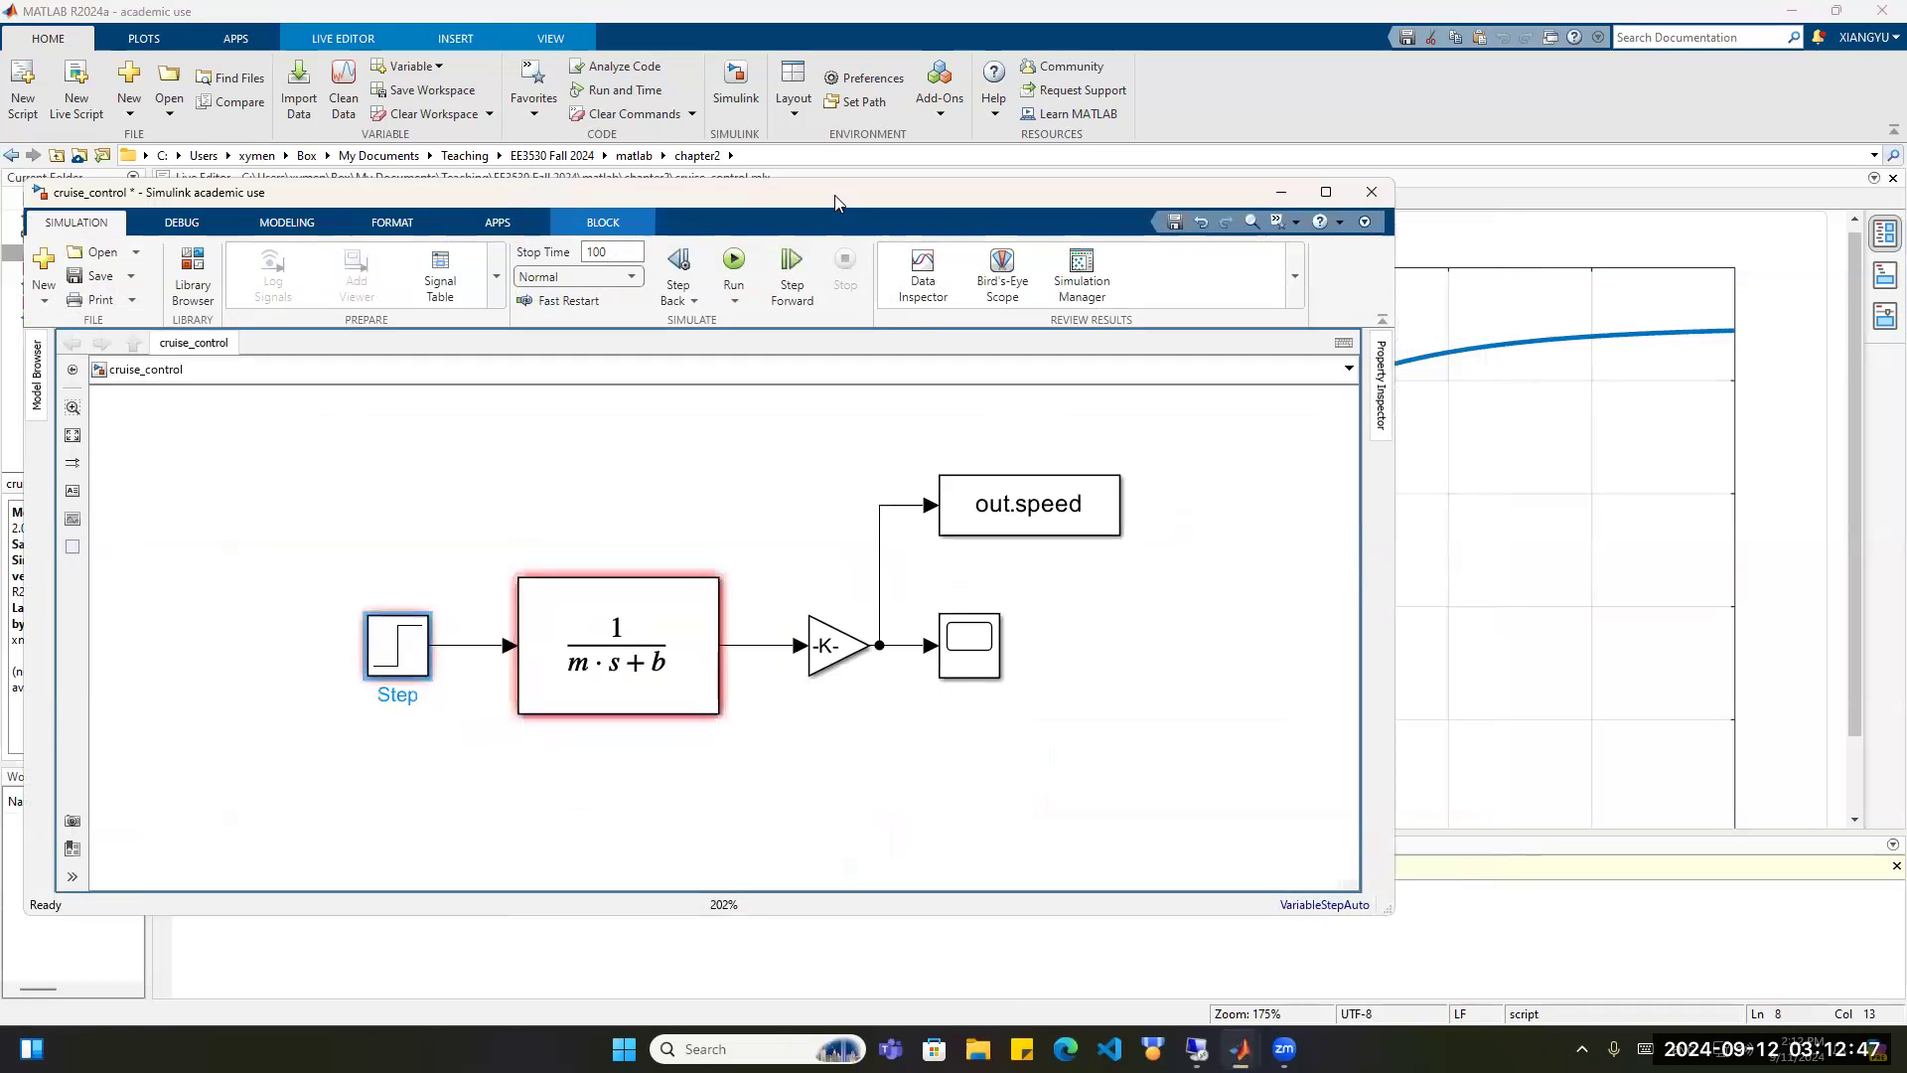
drag(832, 198, 1471, 227)
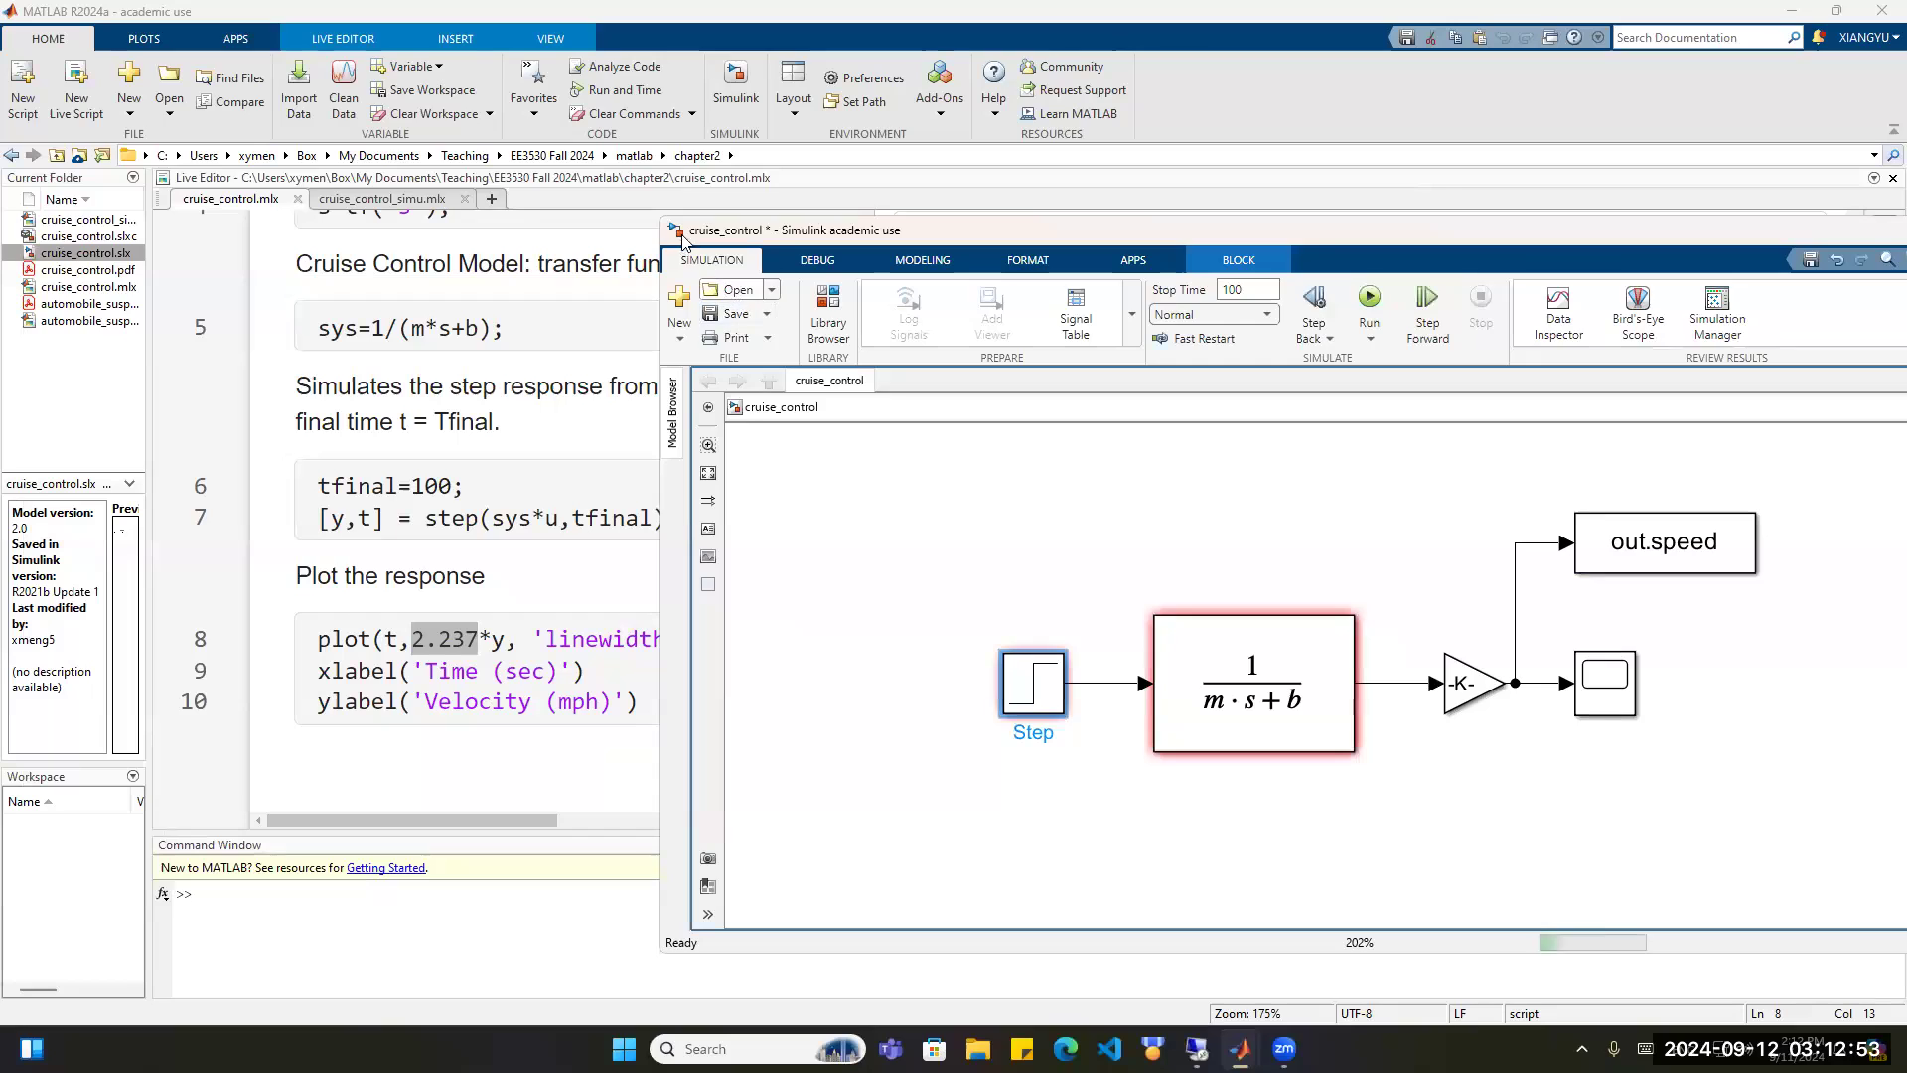
key(ctrl+s)
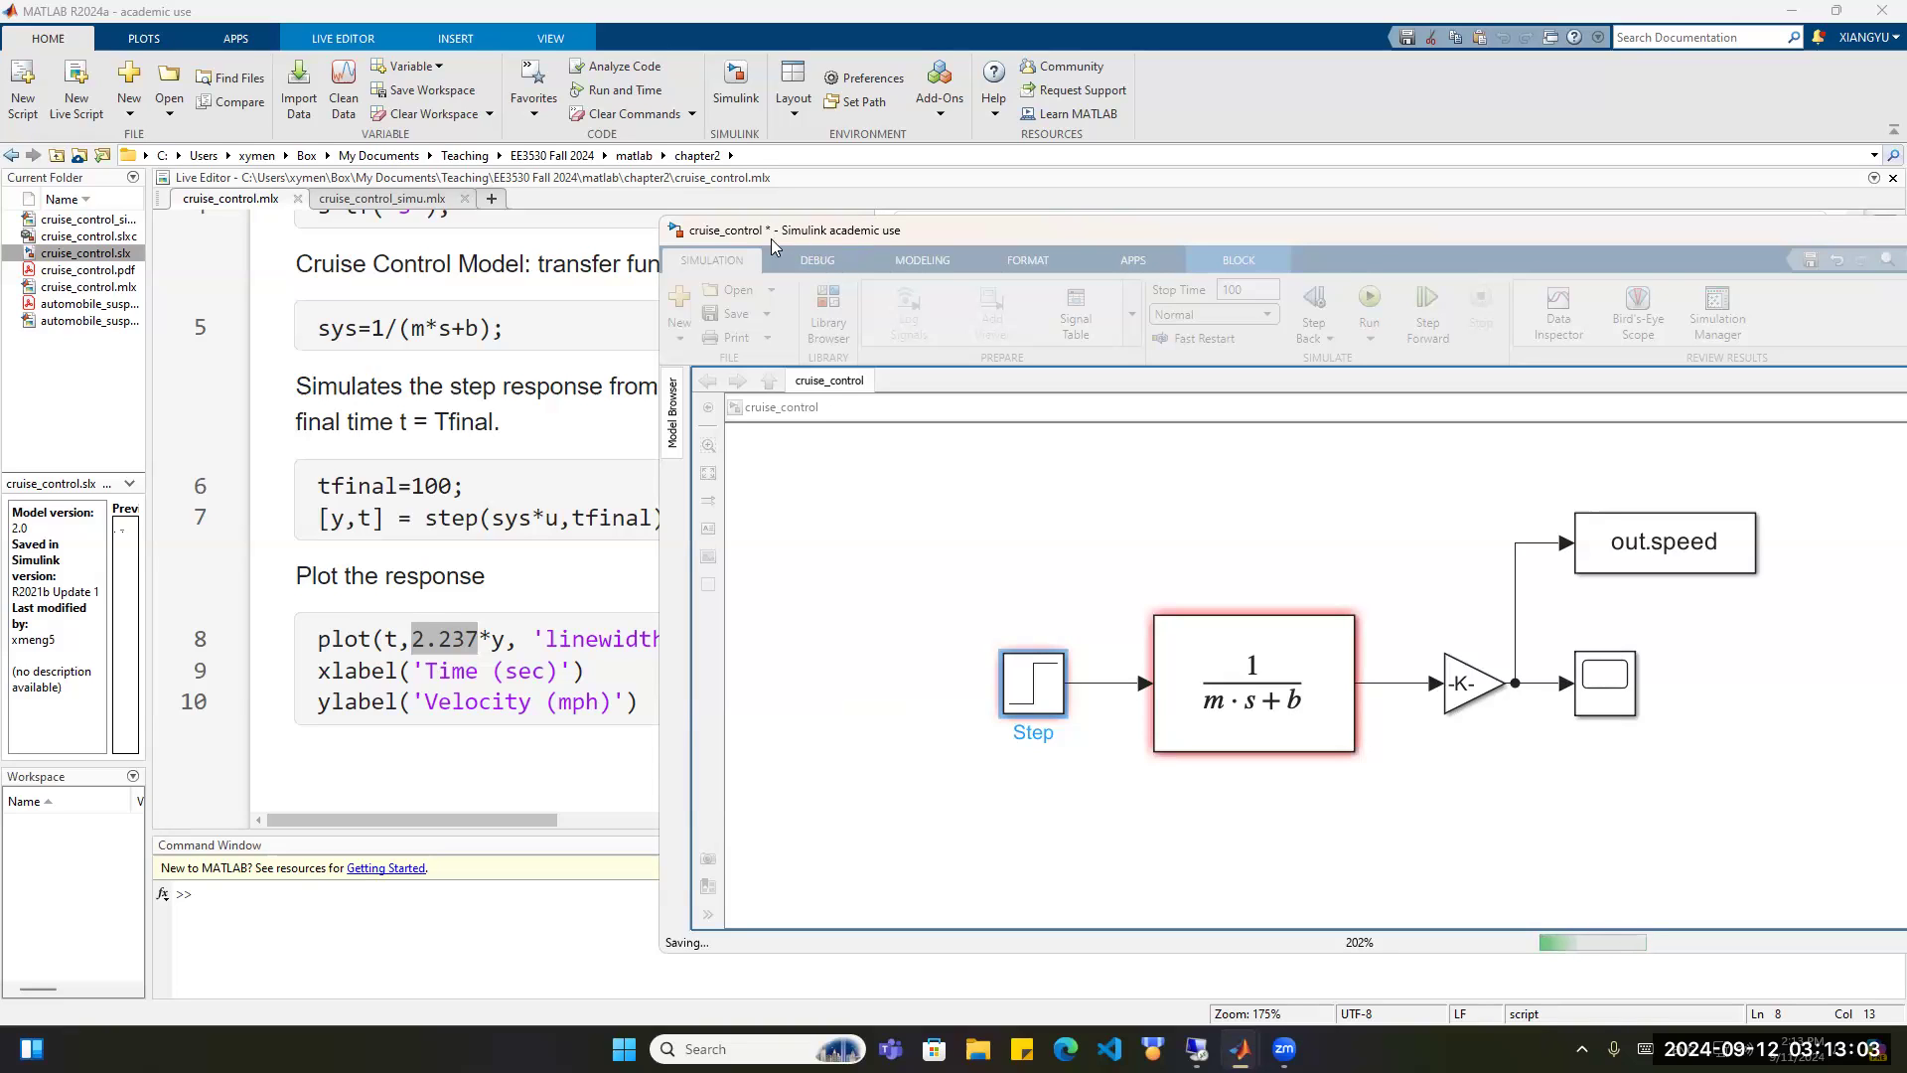
Switch to the cruise_control_simu.mlx live script and examine the sim call's model file, tfinal argument and out variable, dismissing the backup notice.
click(388, 199)
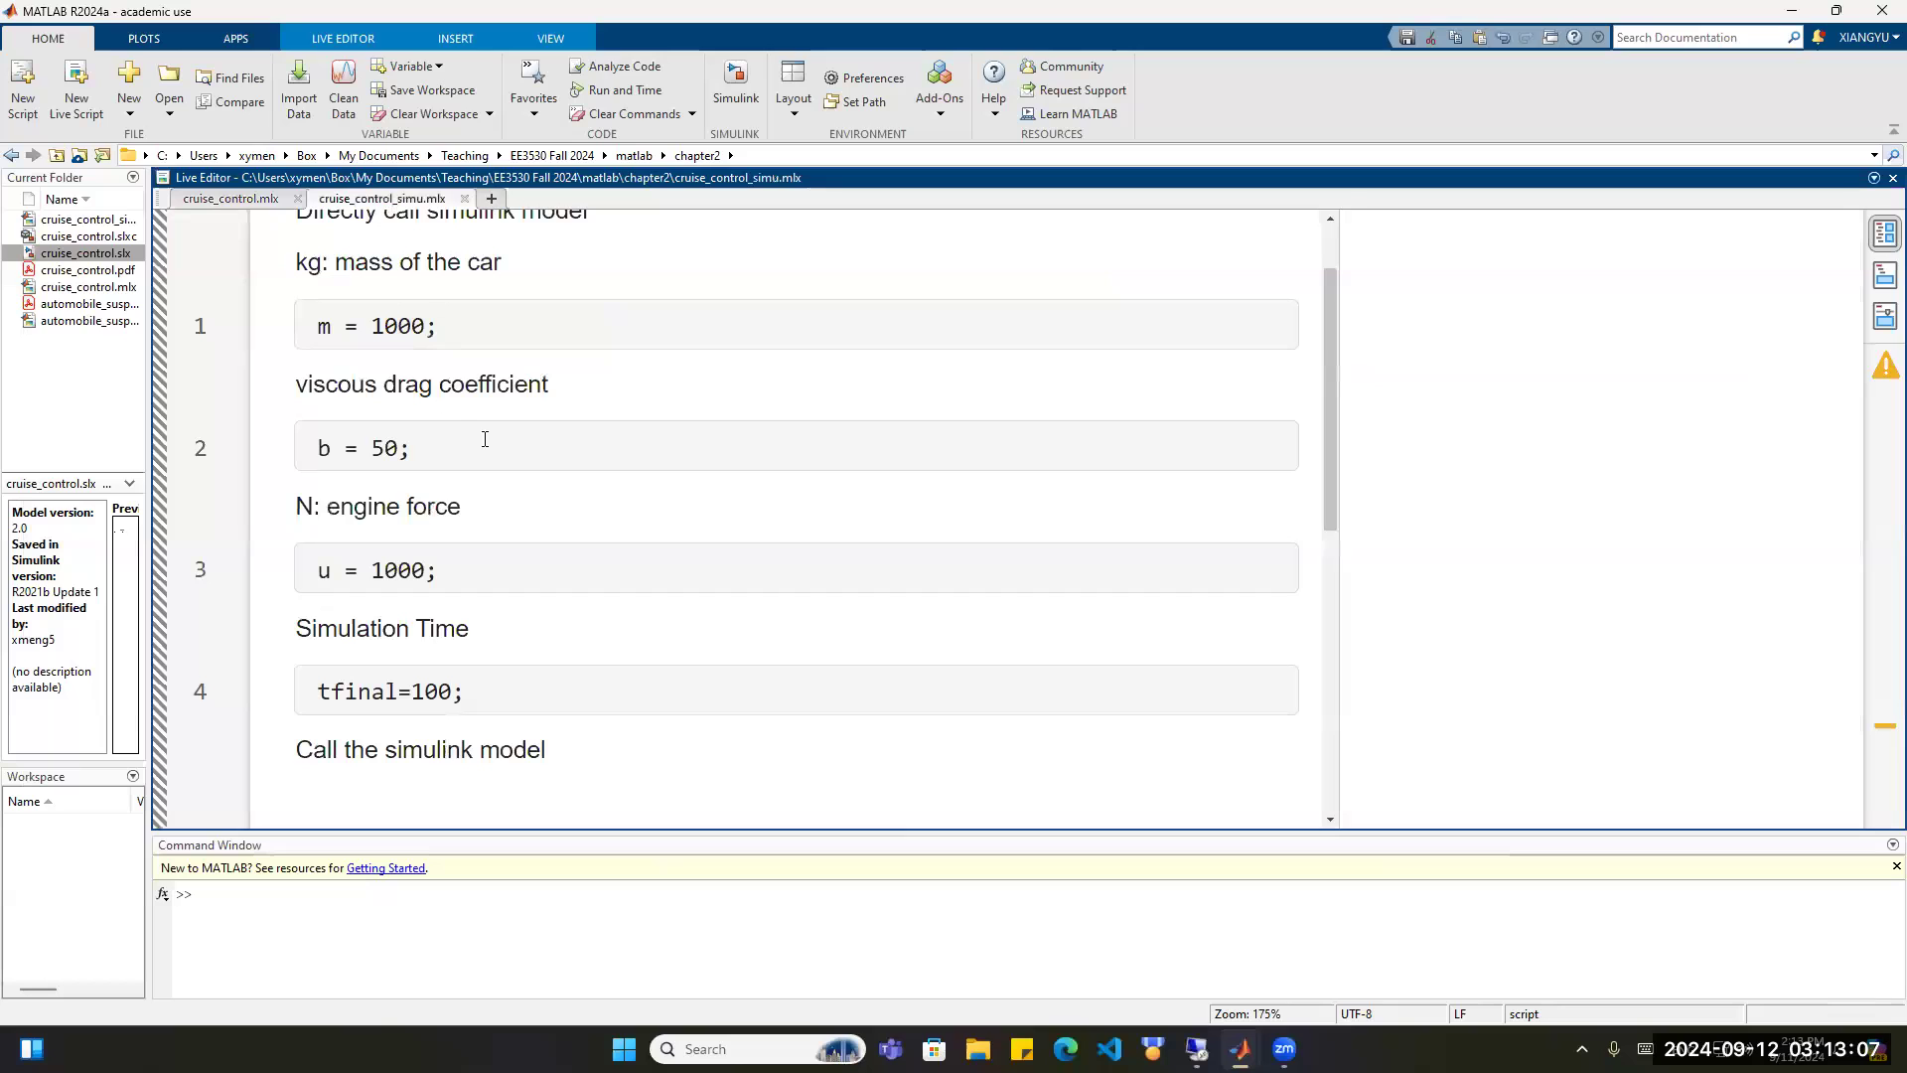
scroll(517, 446, down, 10)
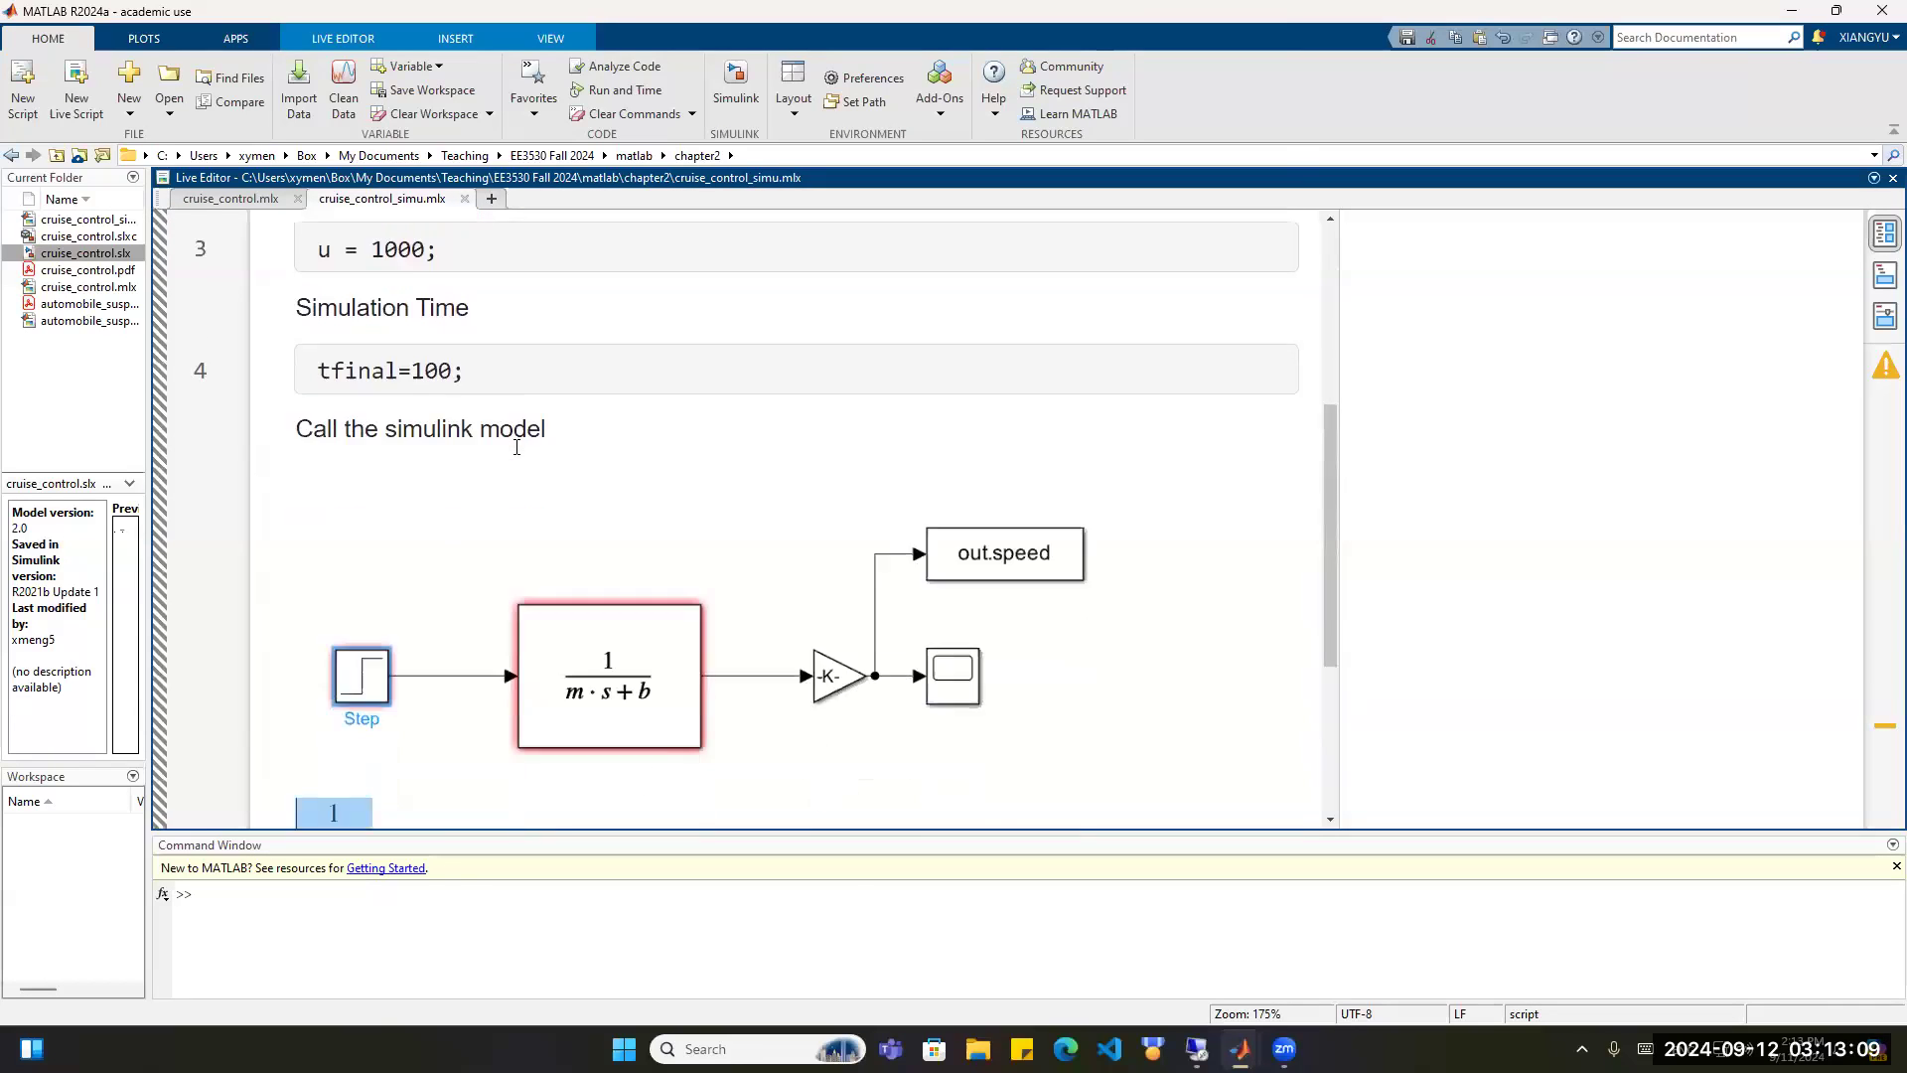
click(443, 566)
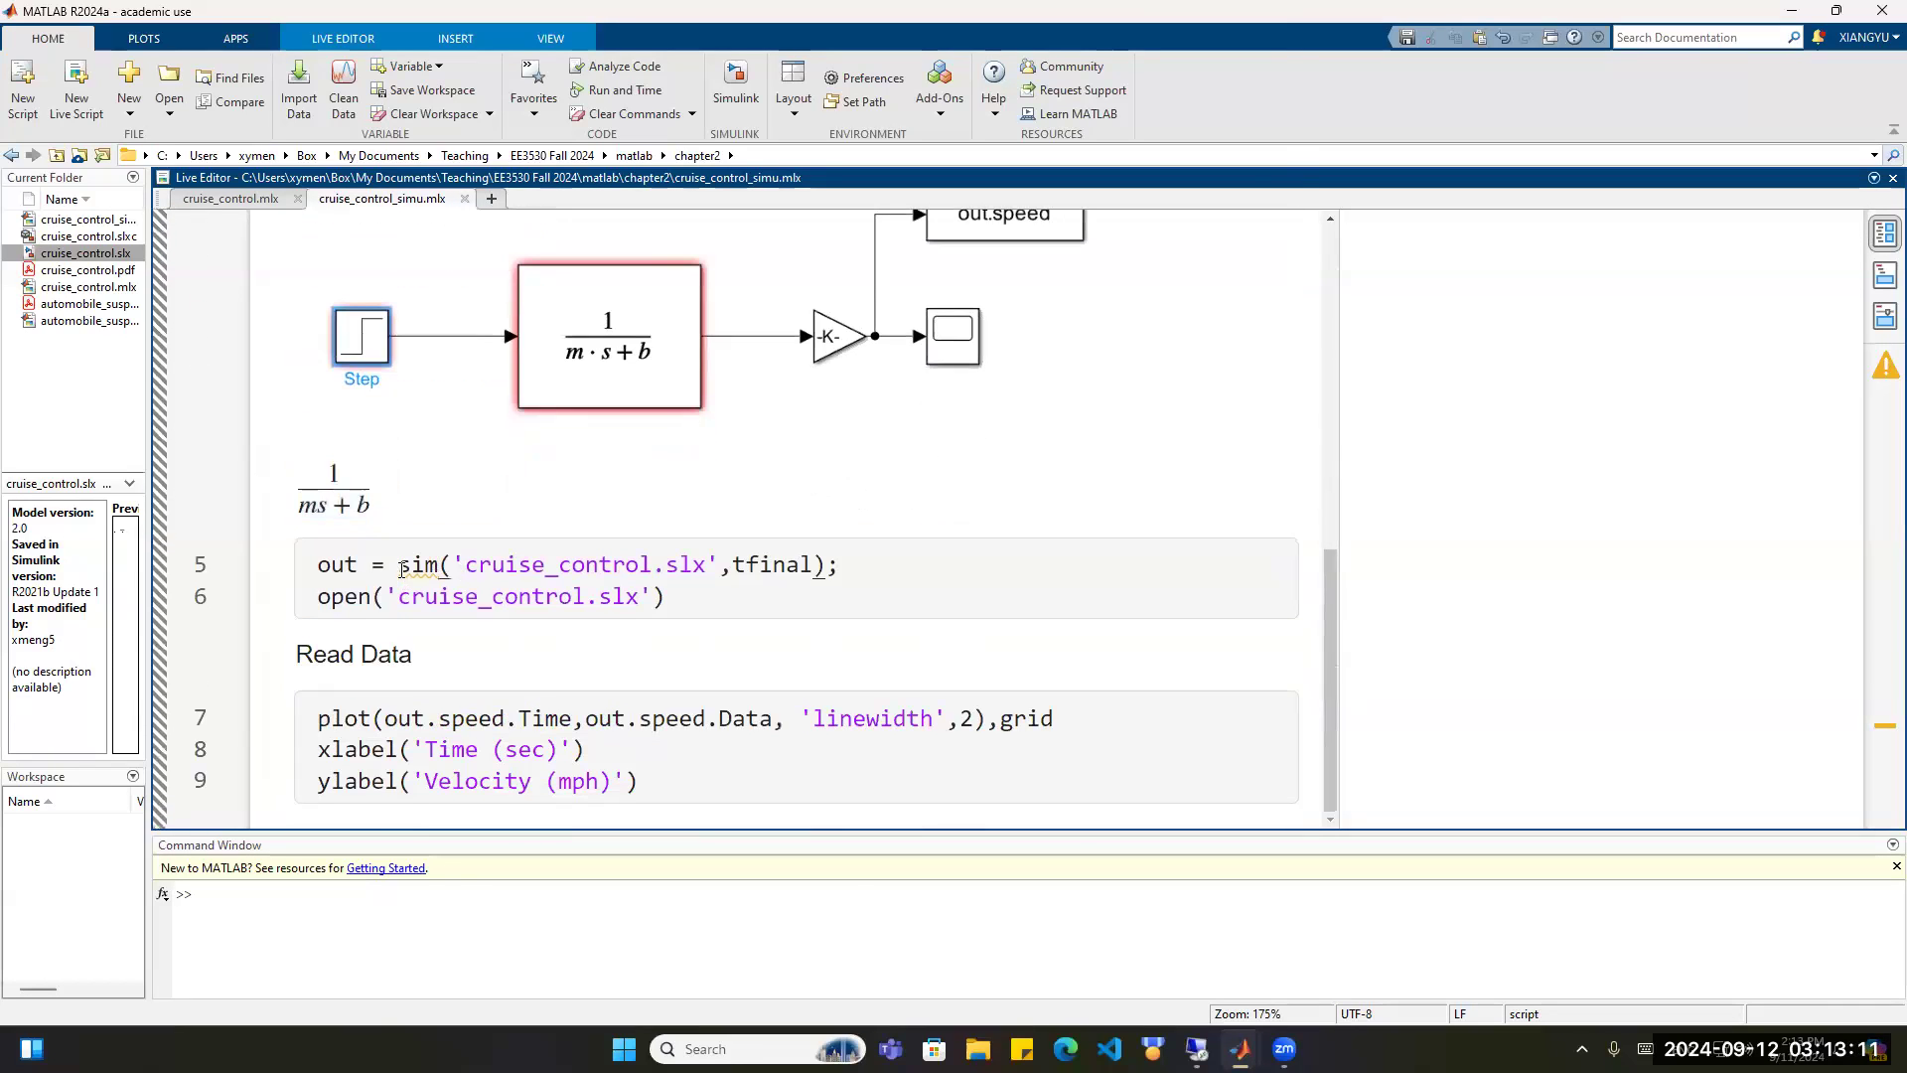
mouse_move(461, 568)
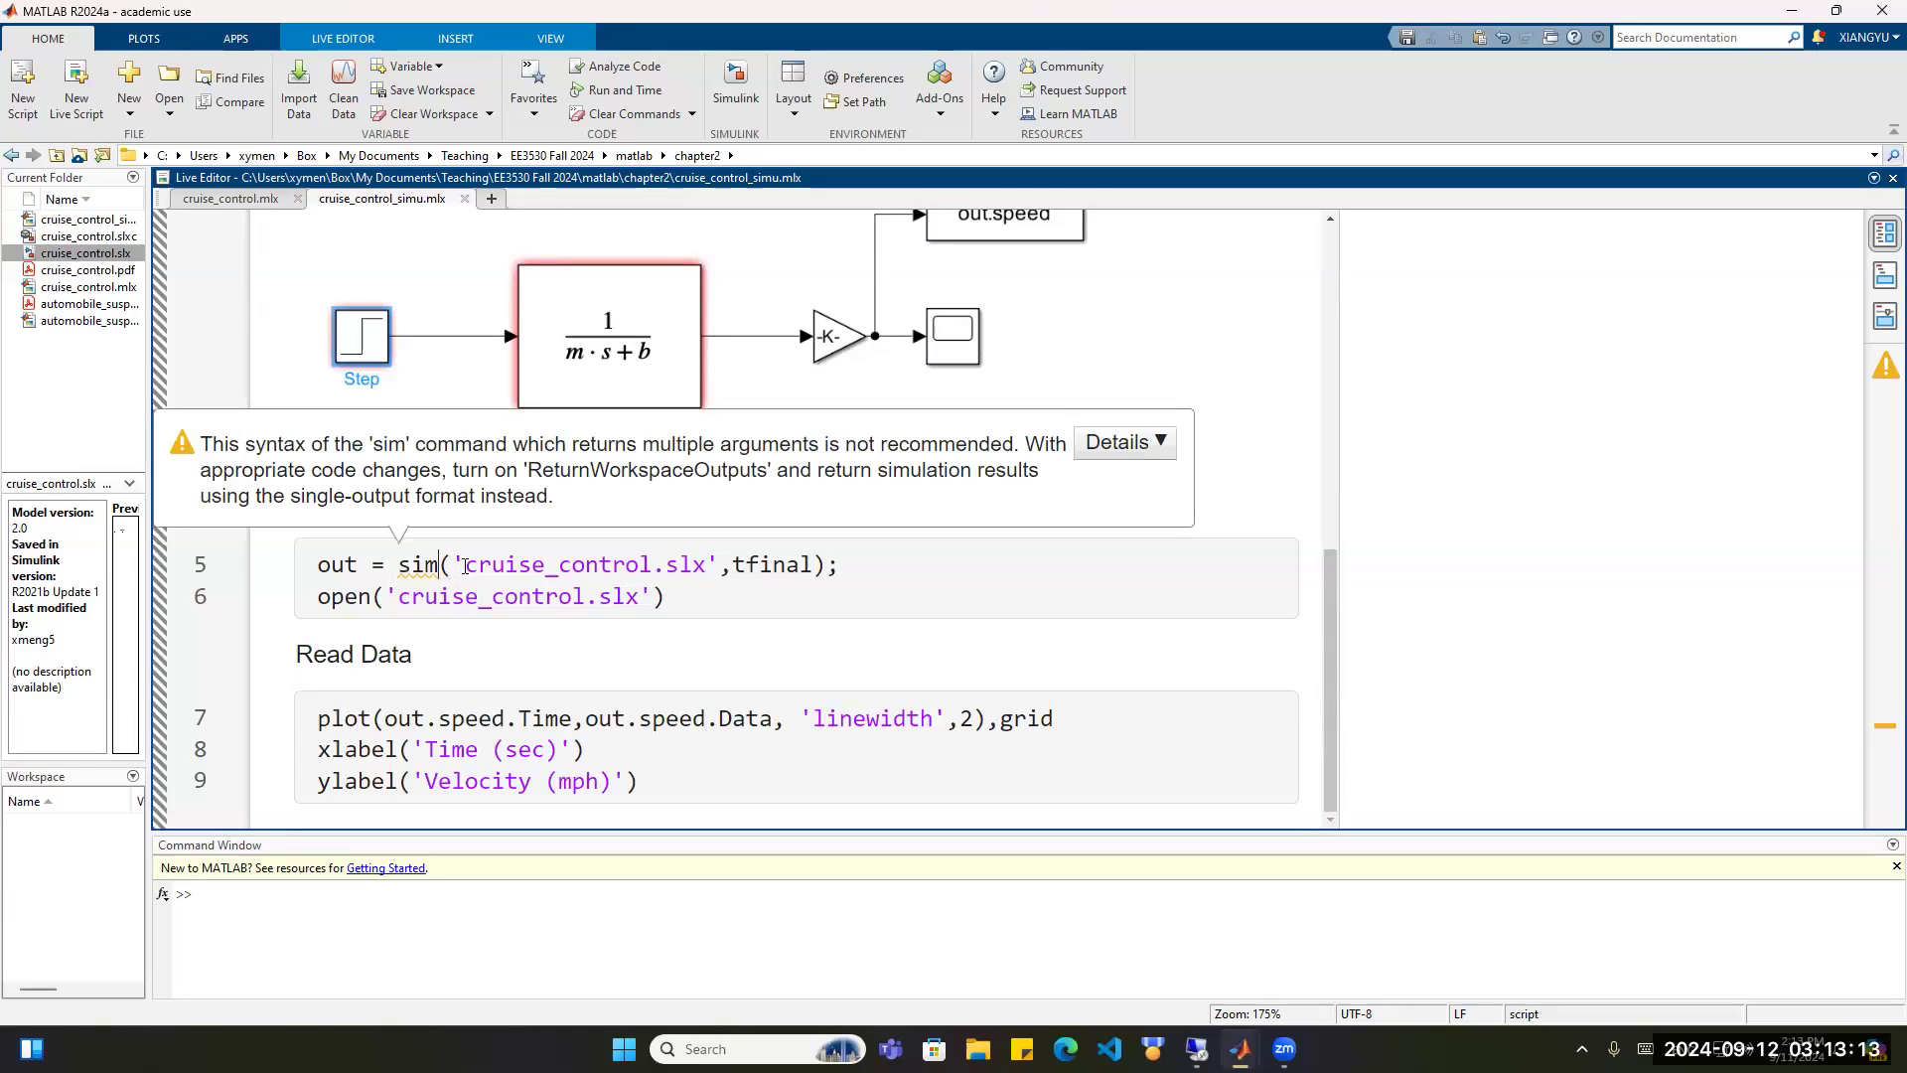
drag(464, 566, 709, 566)
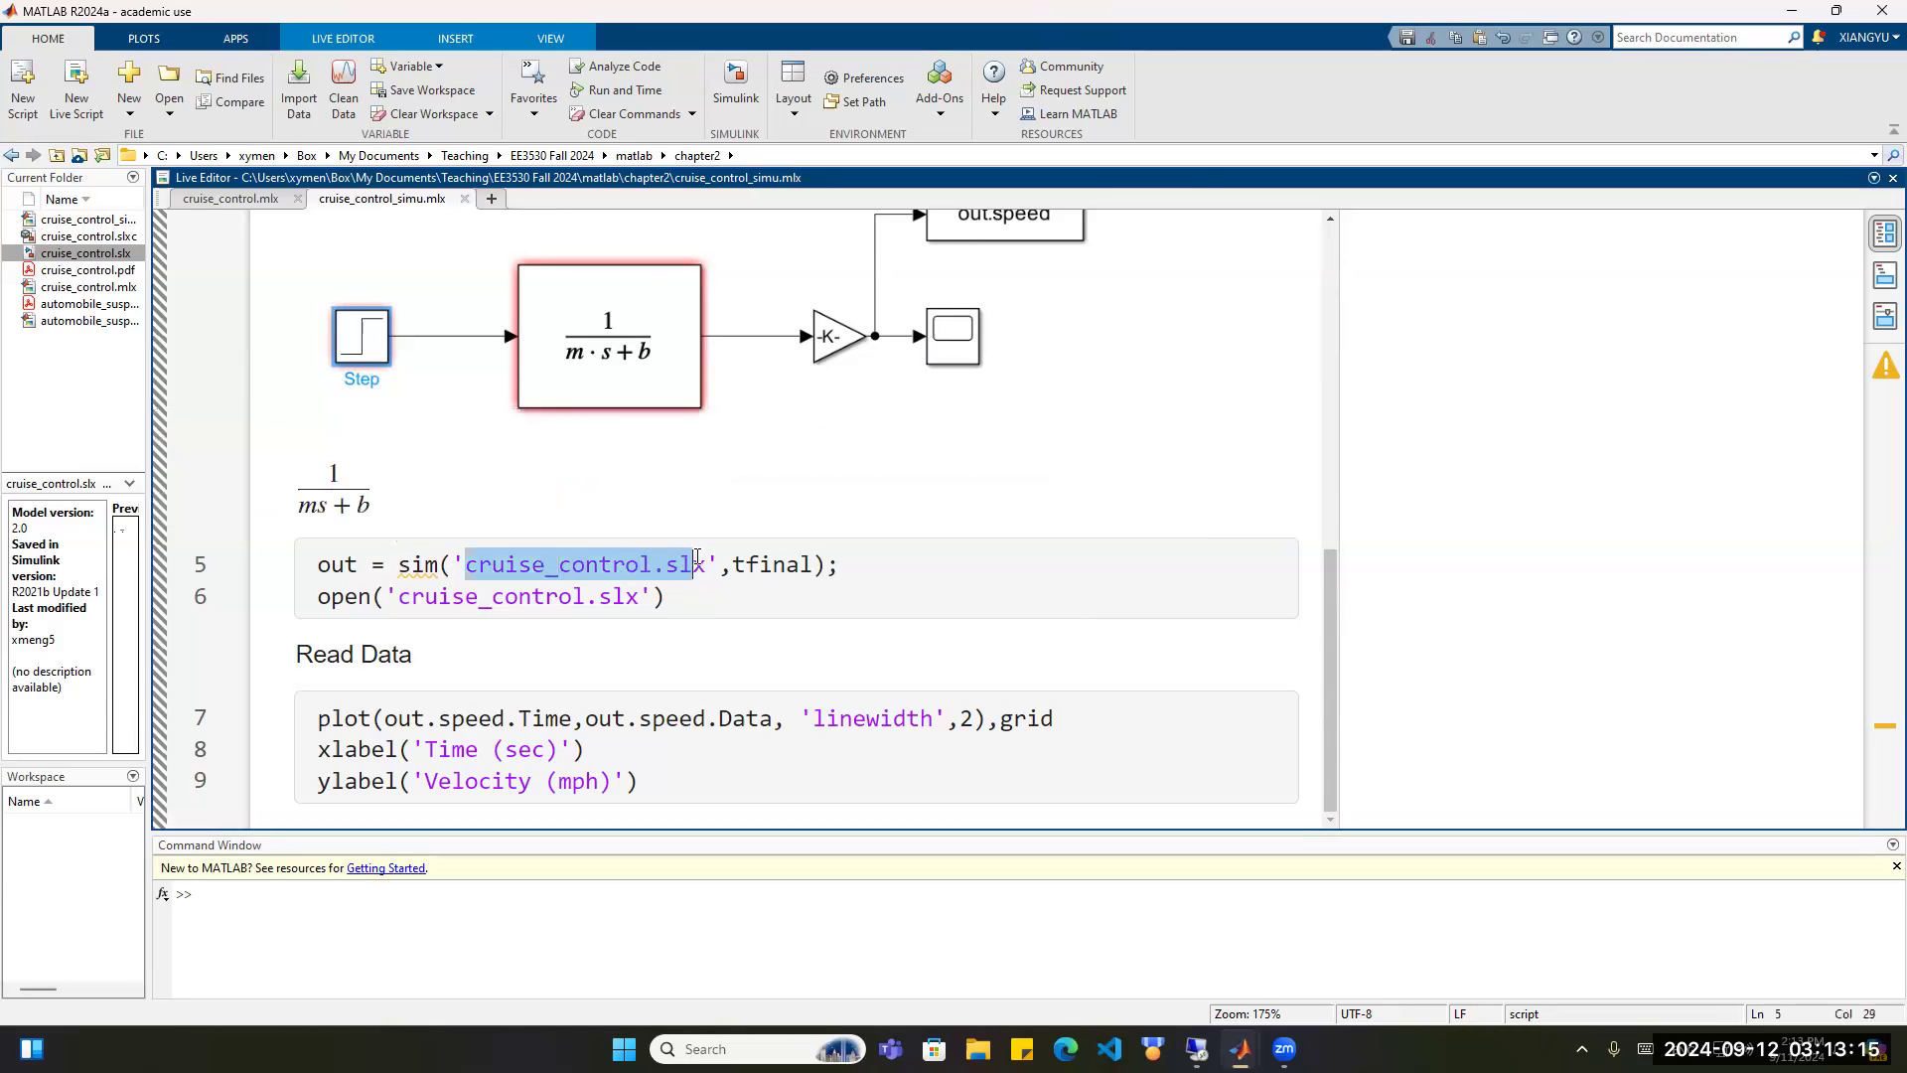
click(744, 564)
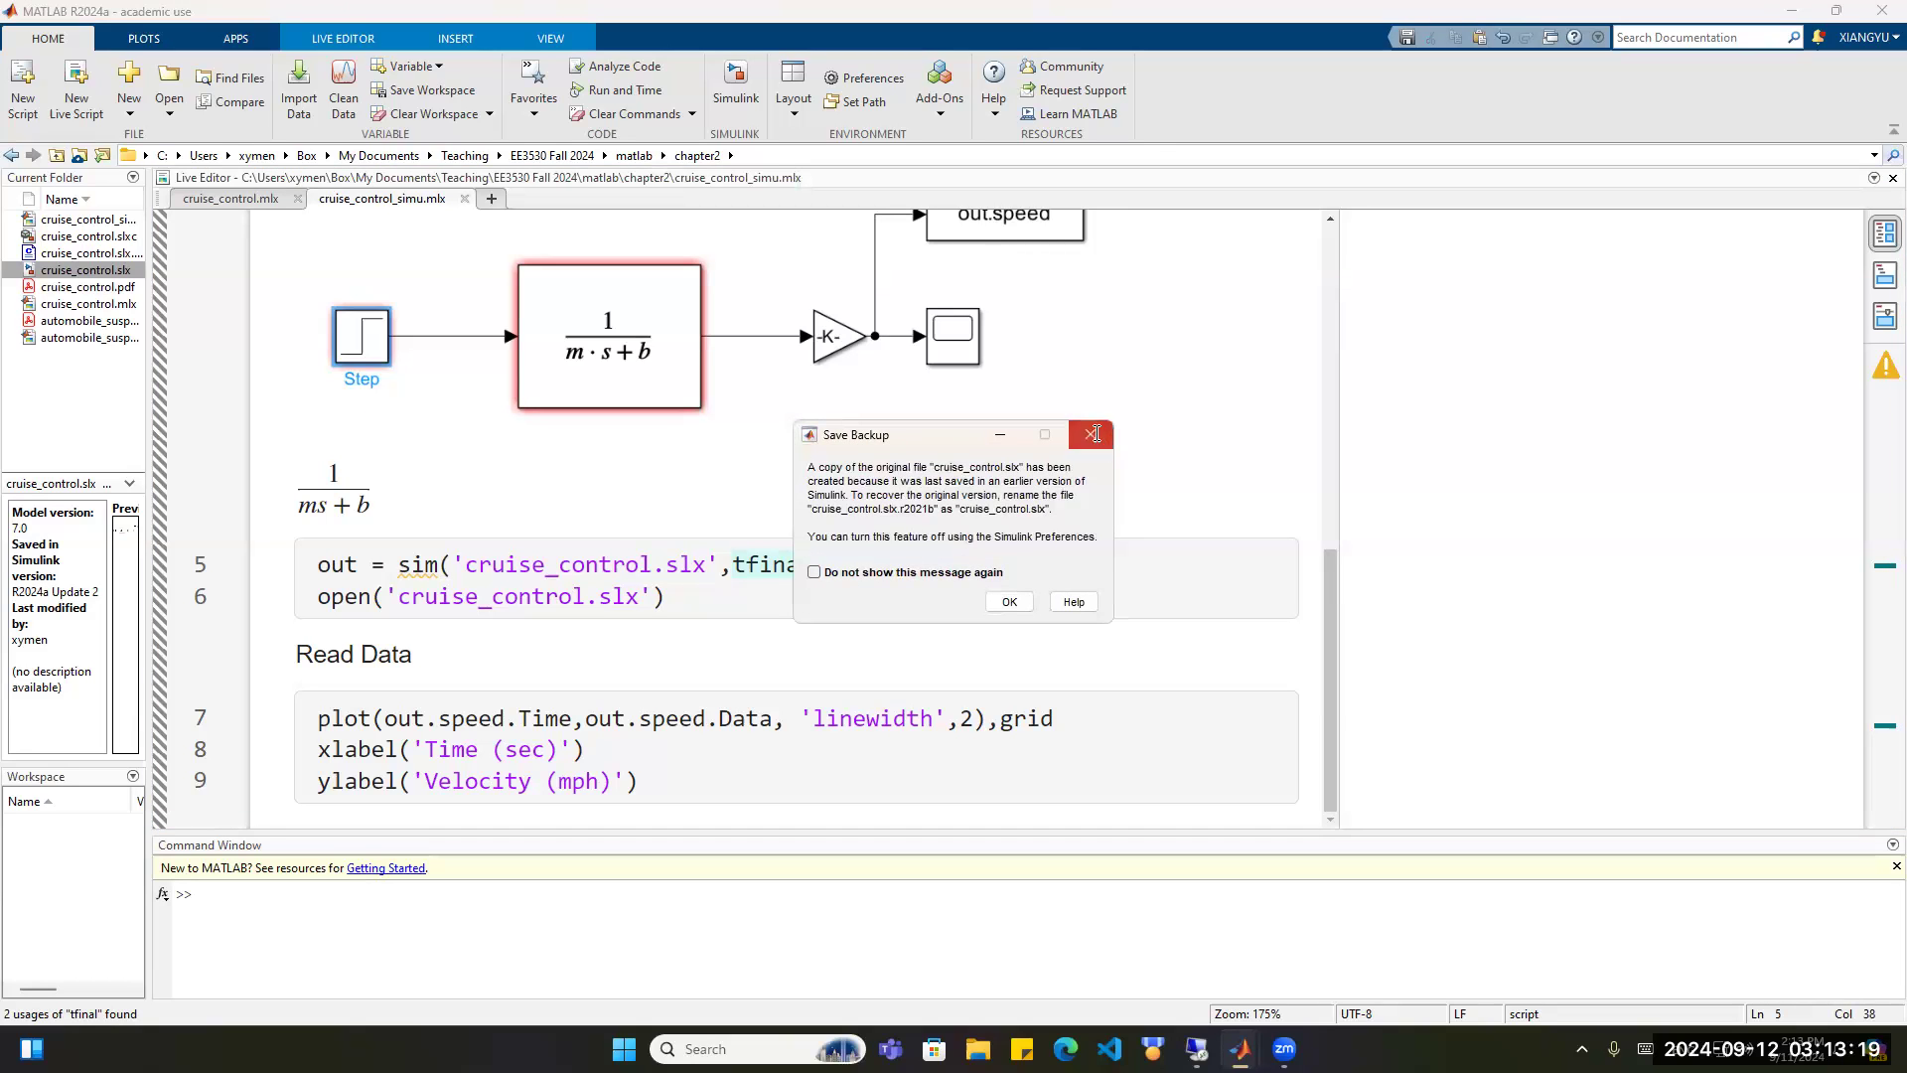
click(1094, 434)
double_click(320, 564)
click(366, 562)
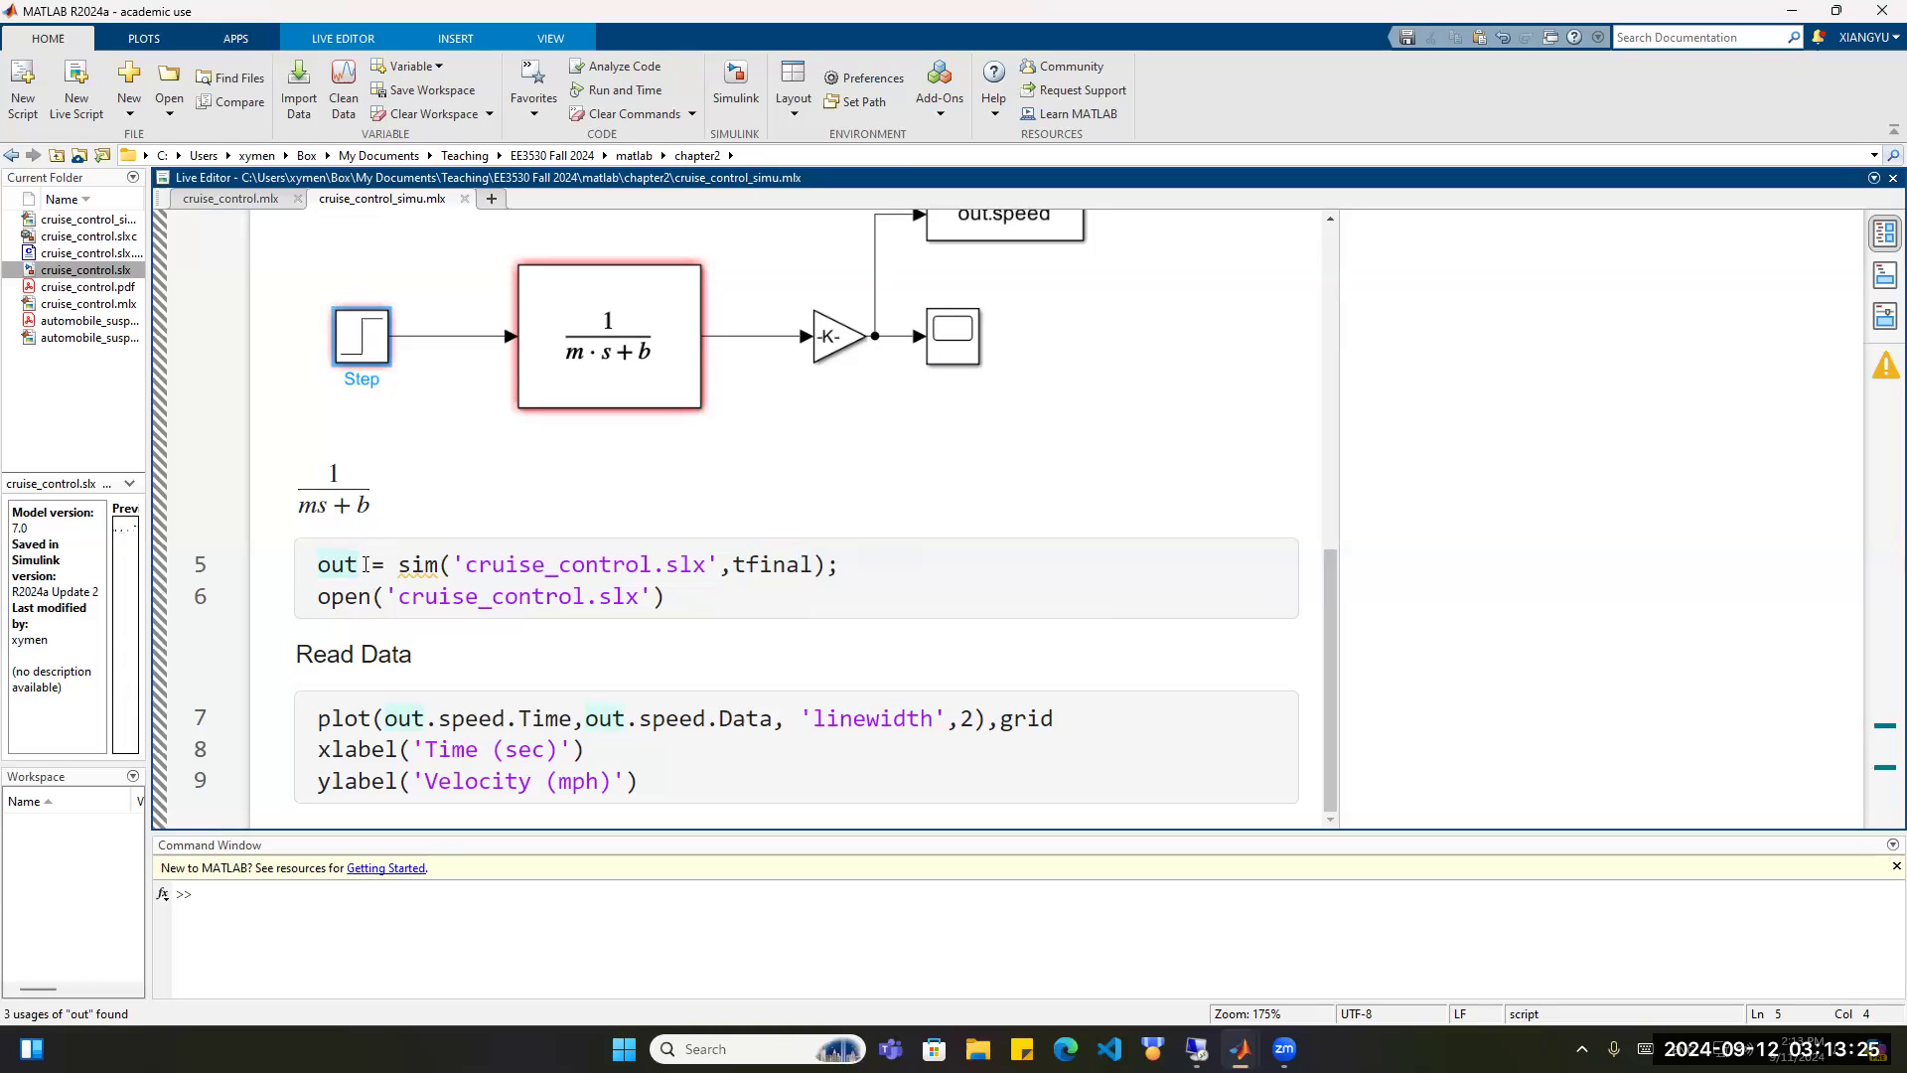
Check the To Workspace block in the cruise_control model, and minimize the model window again.
mouse_move(1239, 1048)
click(1342, 951)
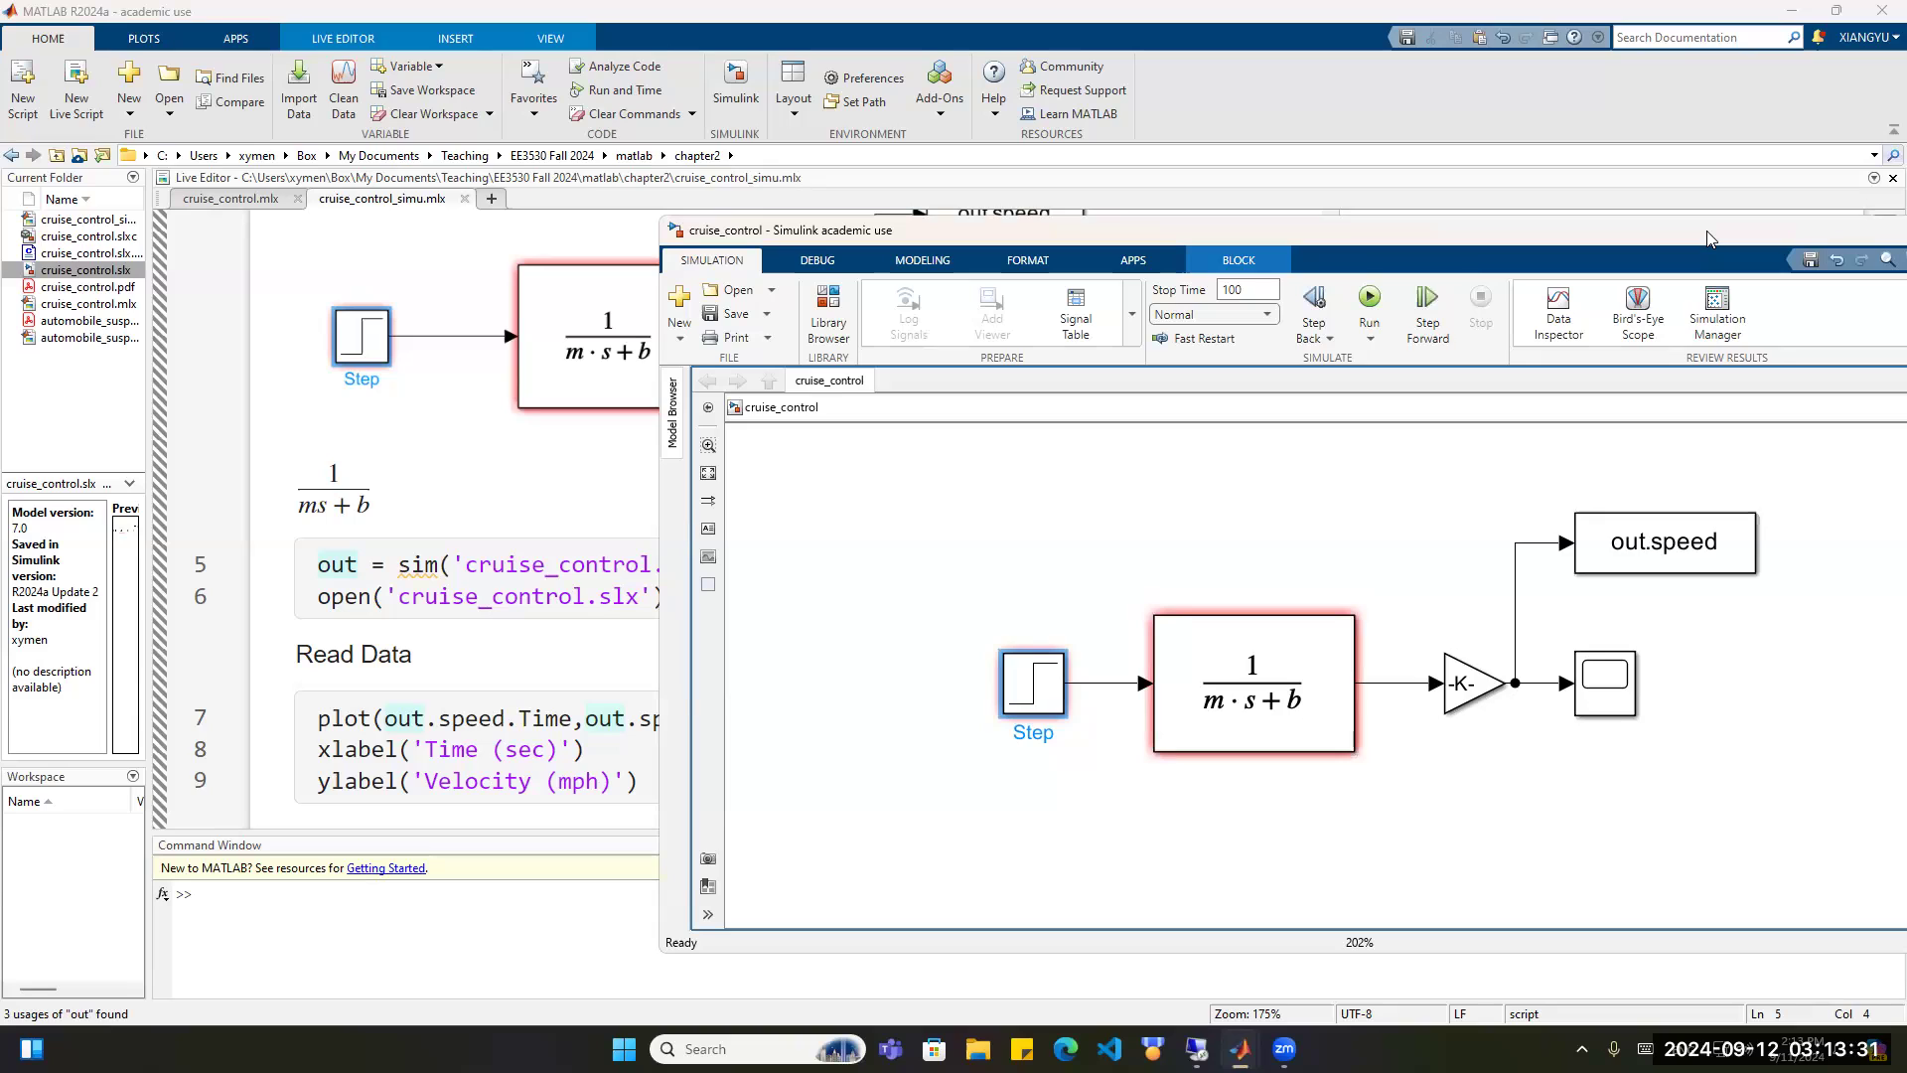
click(1509, 532)
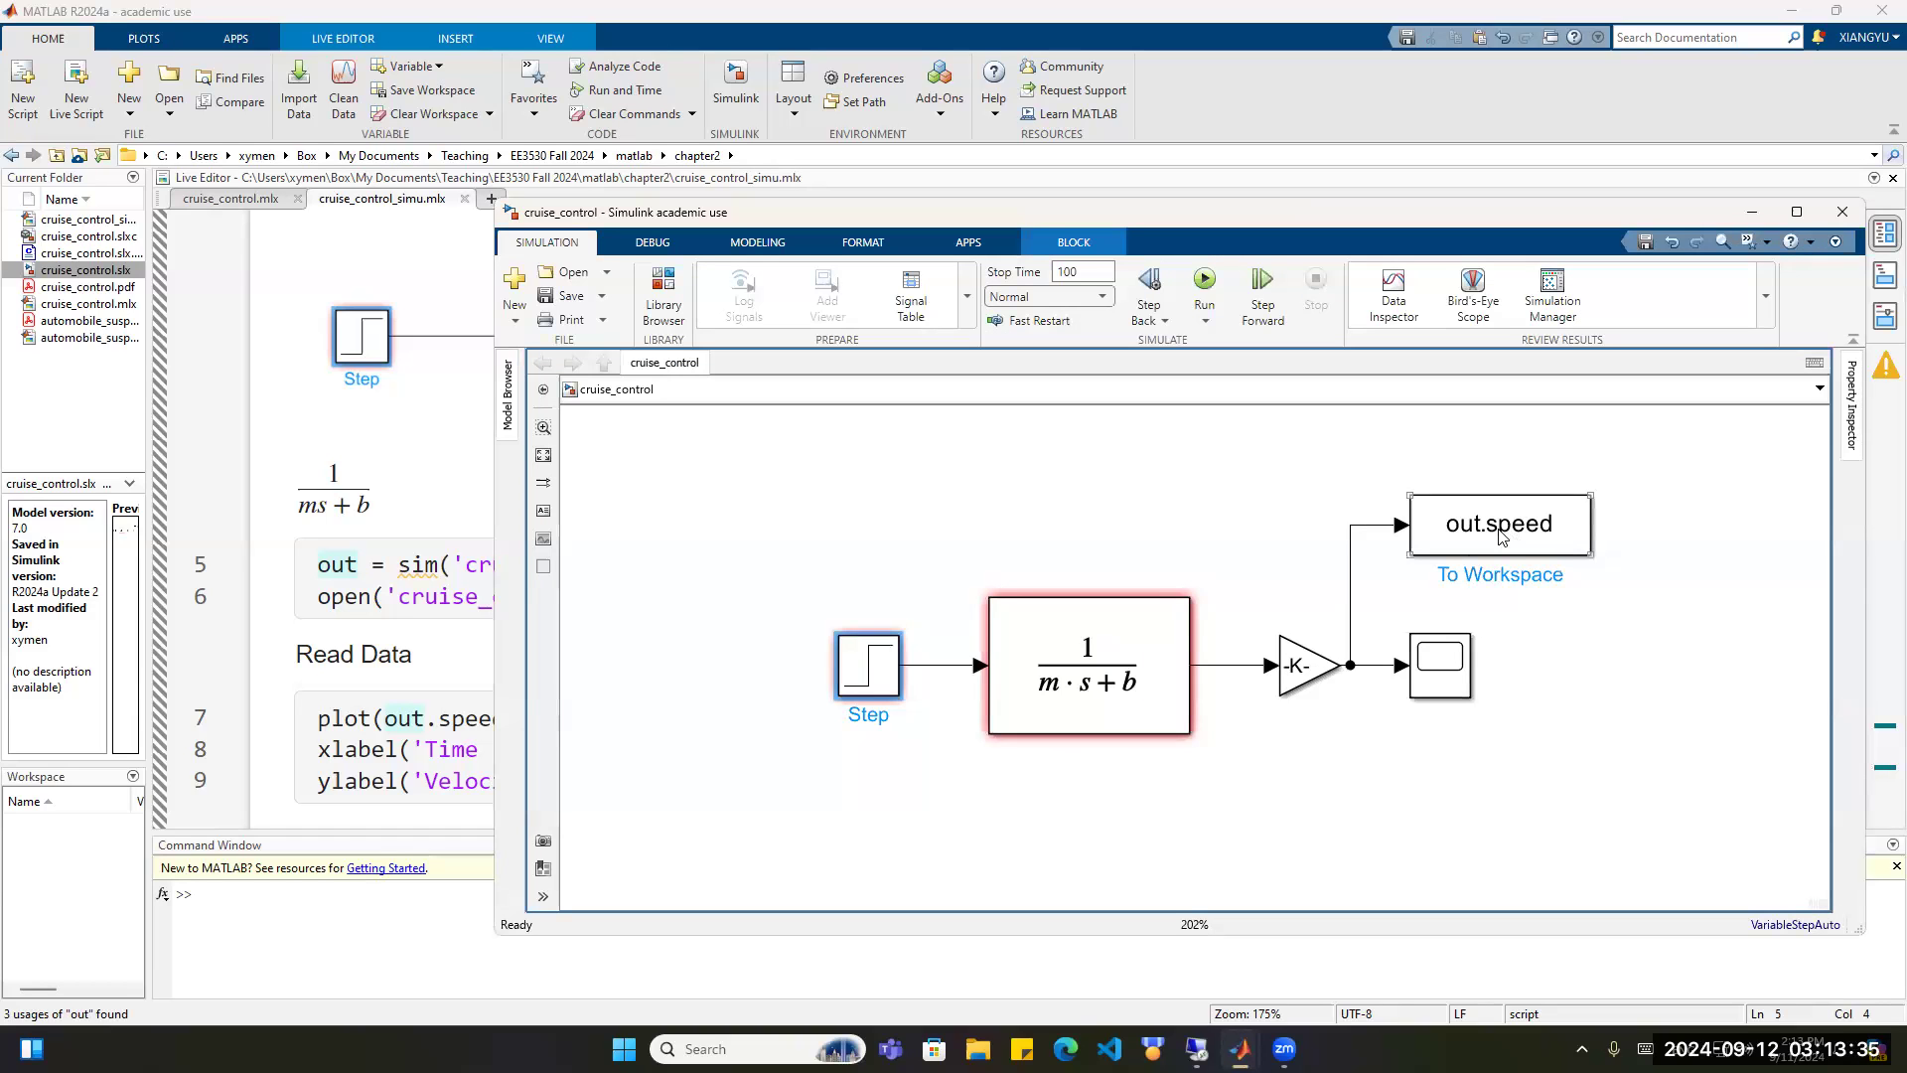
click(1505, 596)
click(1753, 214)
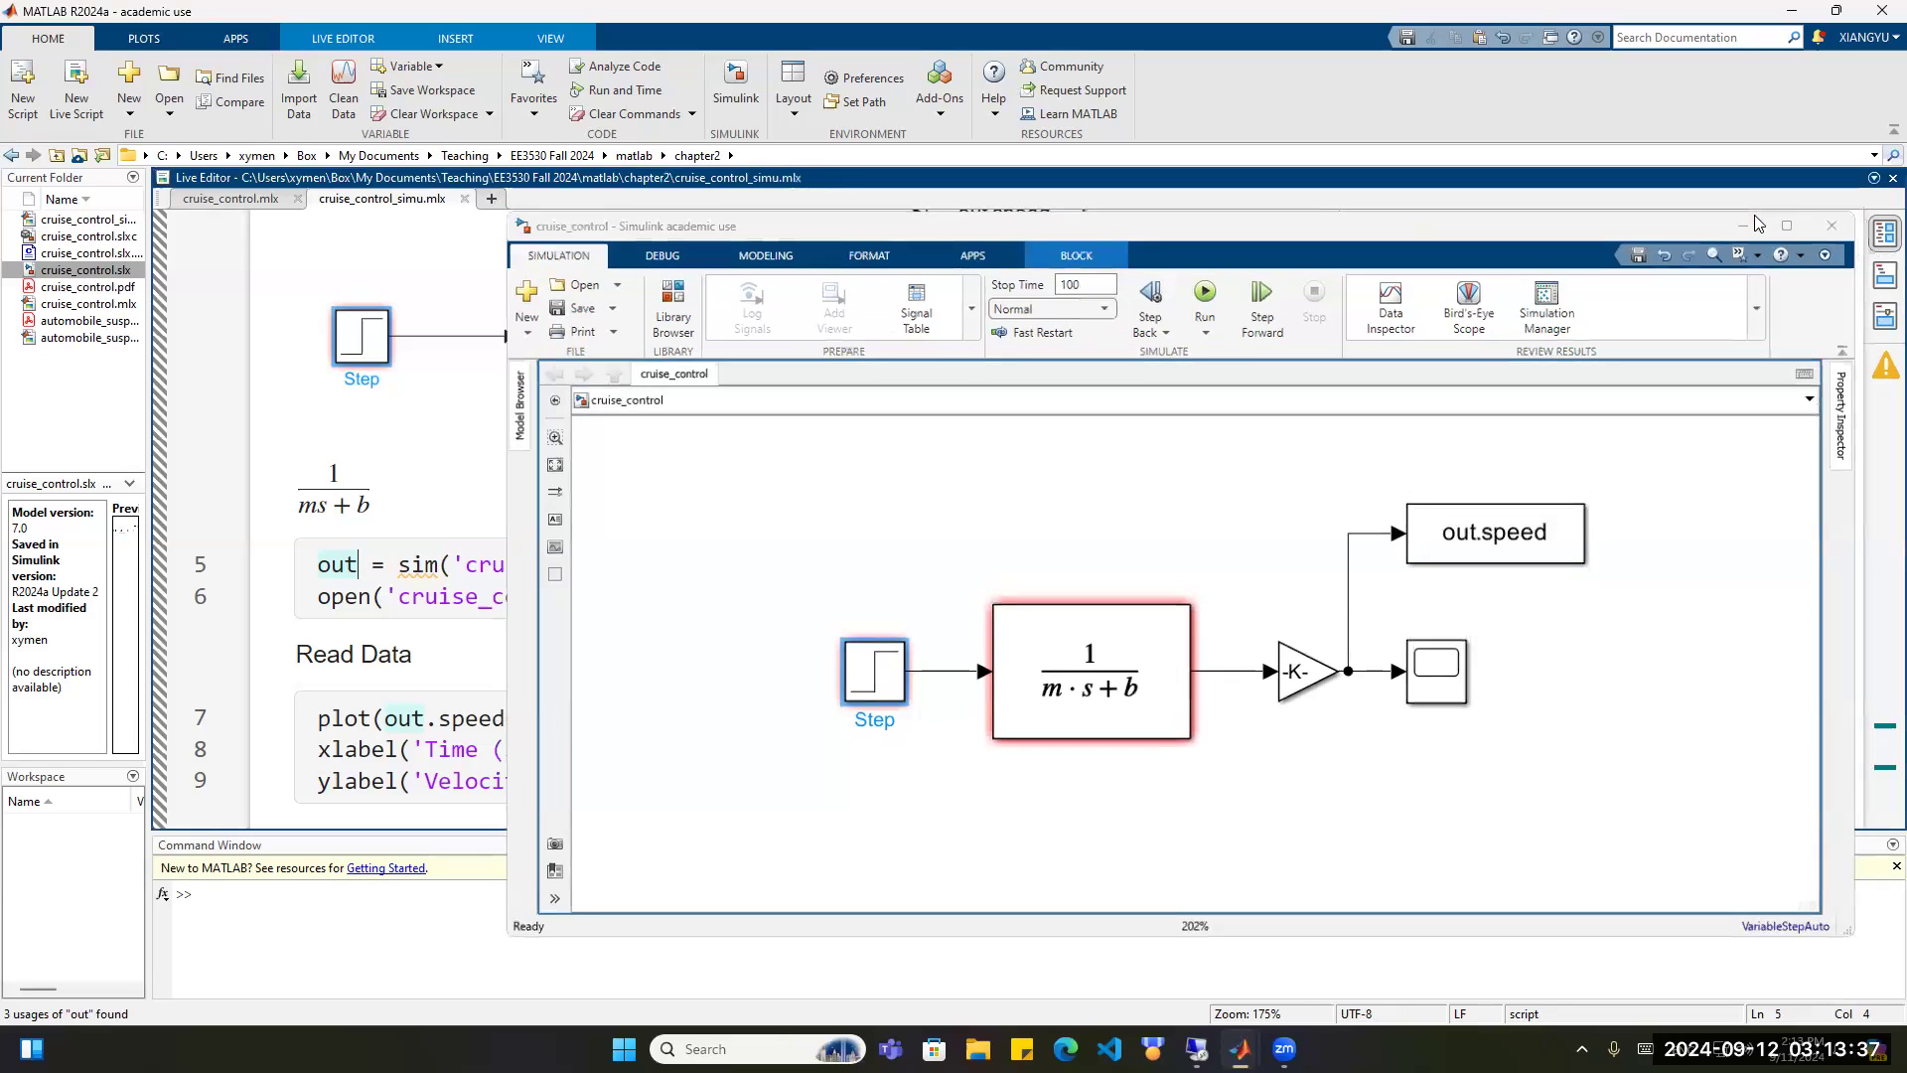
Examine the live script's open command and how the plot command refers to out, speed, Time and Data.
click(1182, 595)
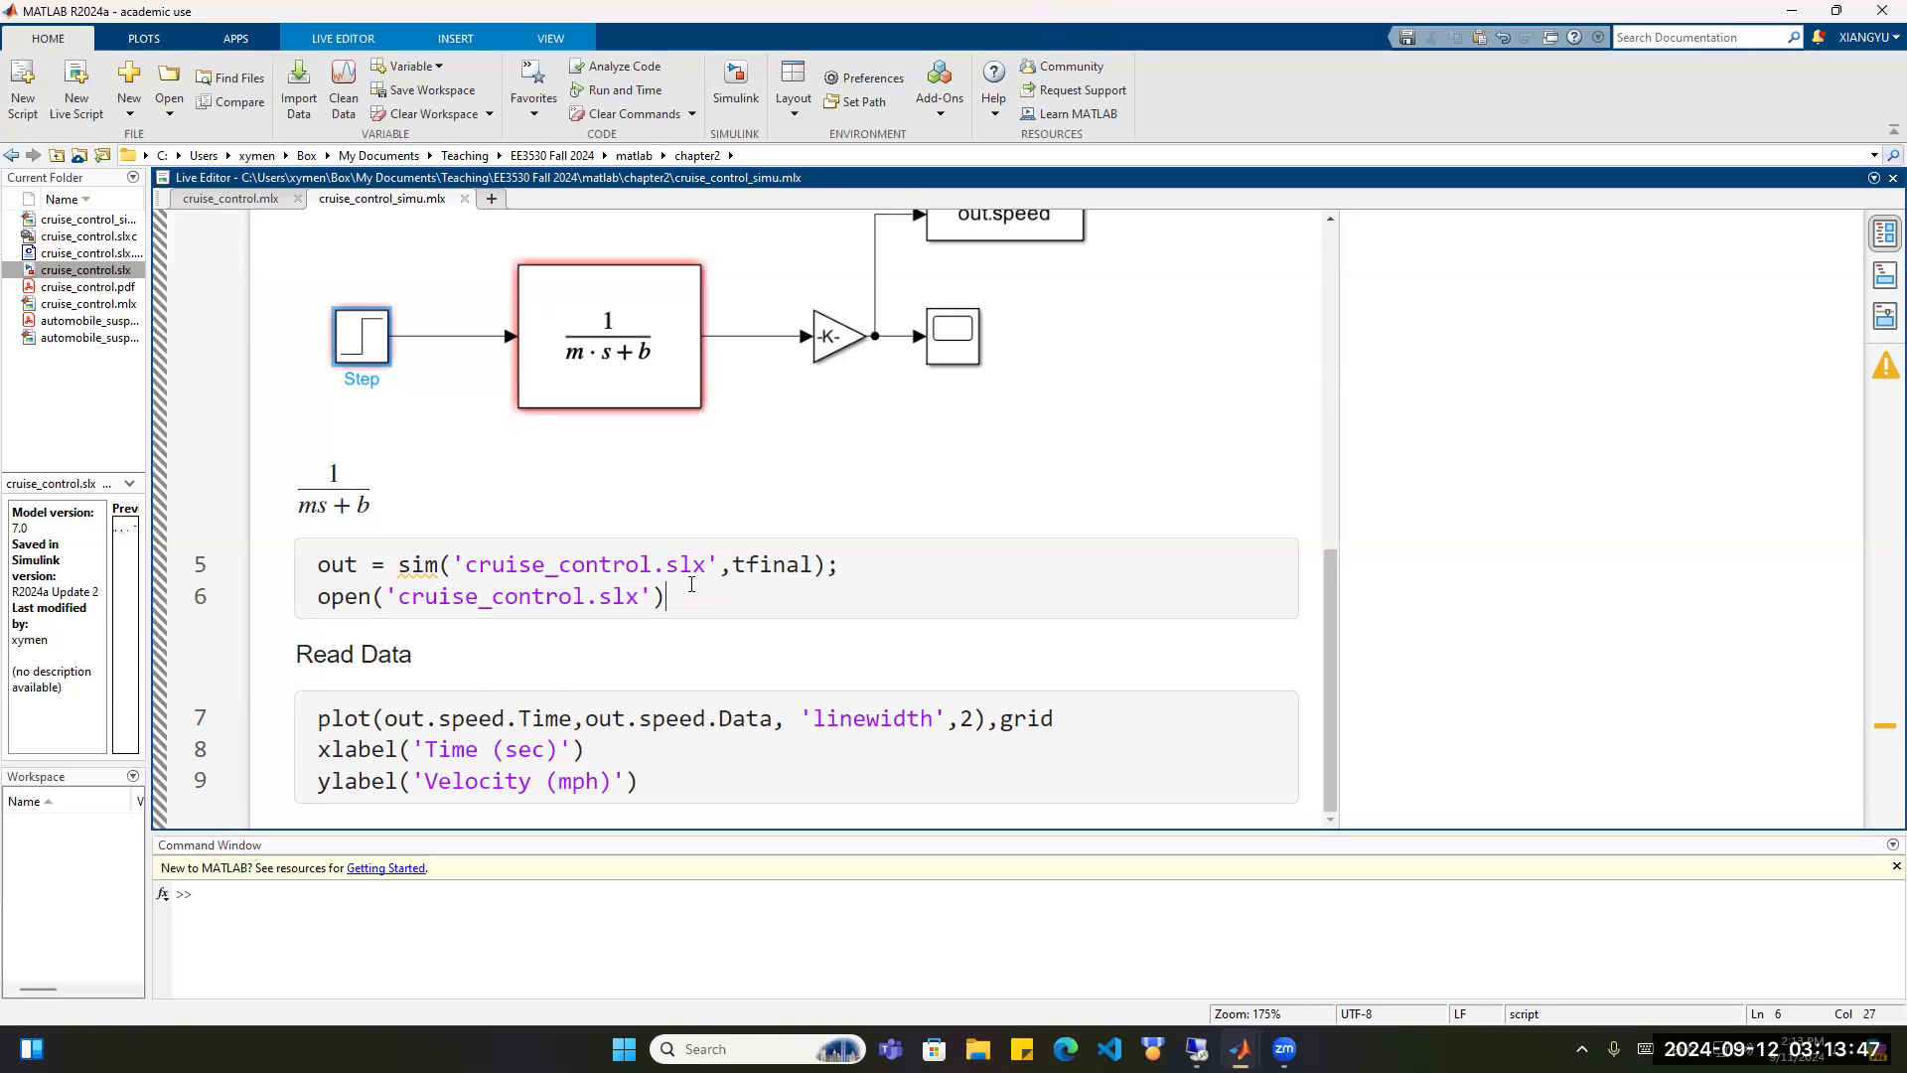
drag(385, 719, 438, 720)
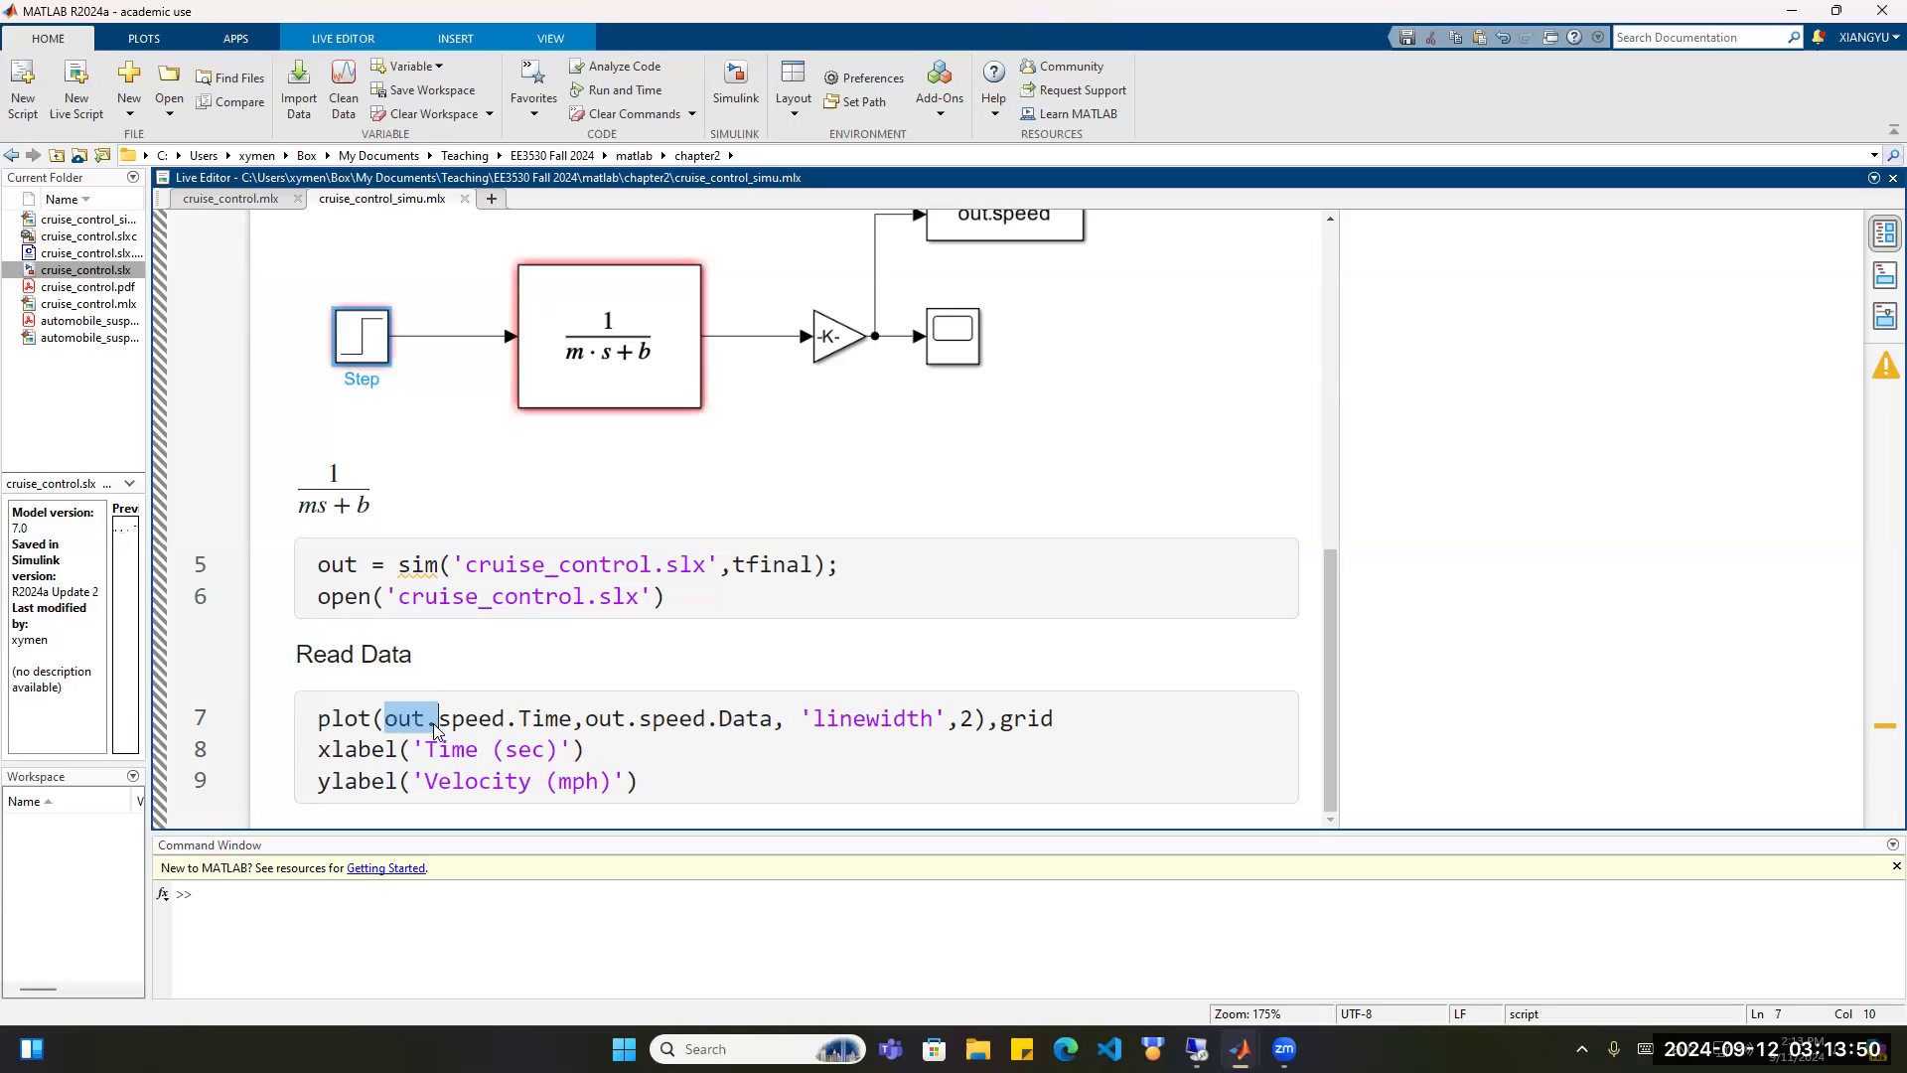
click(359, 564)
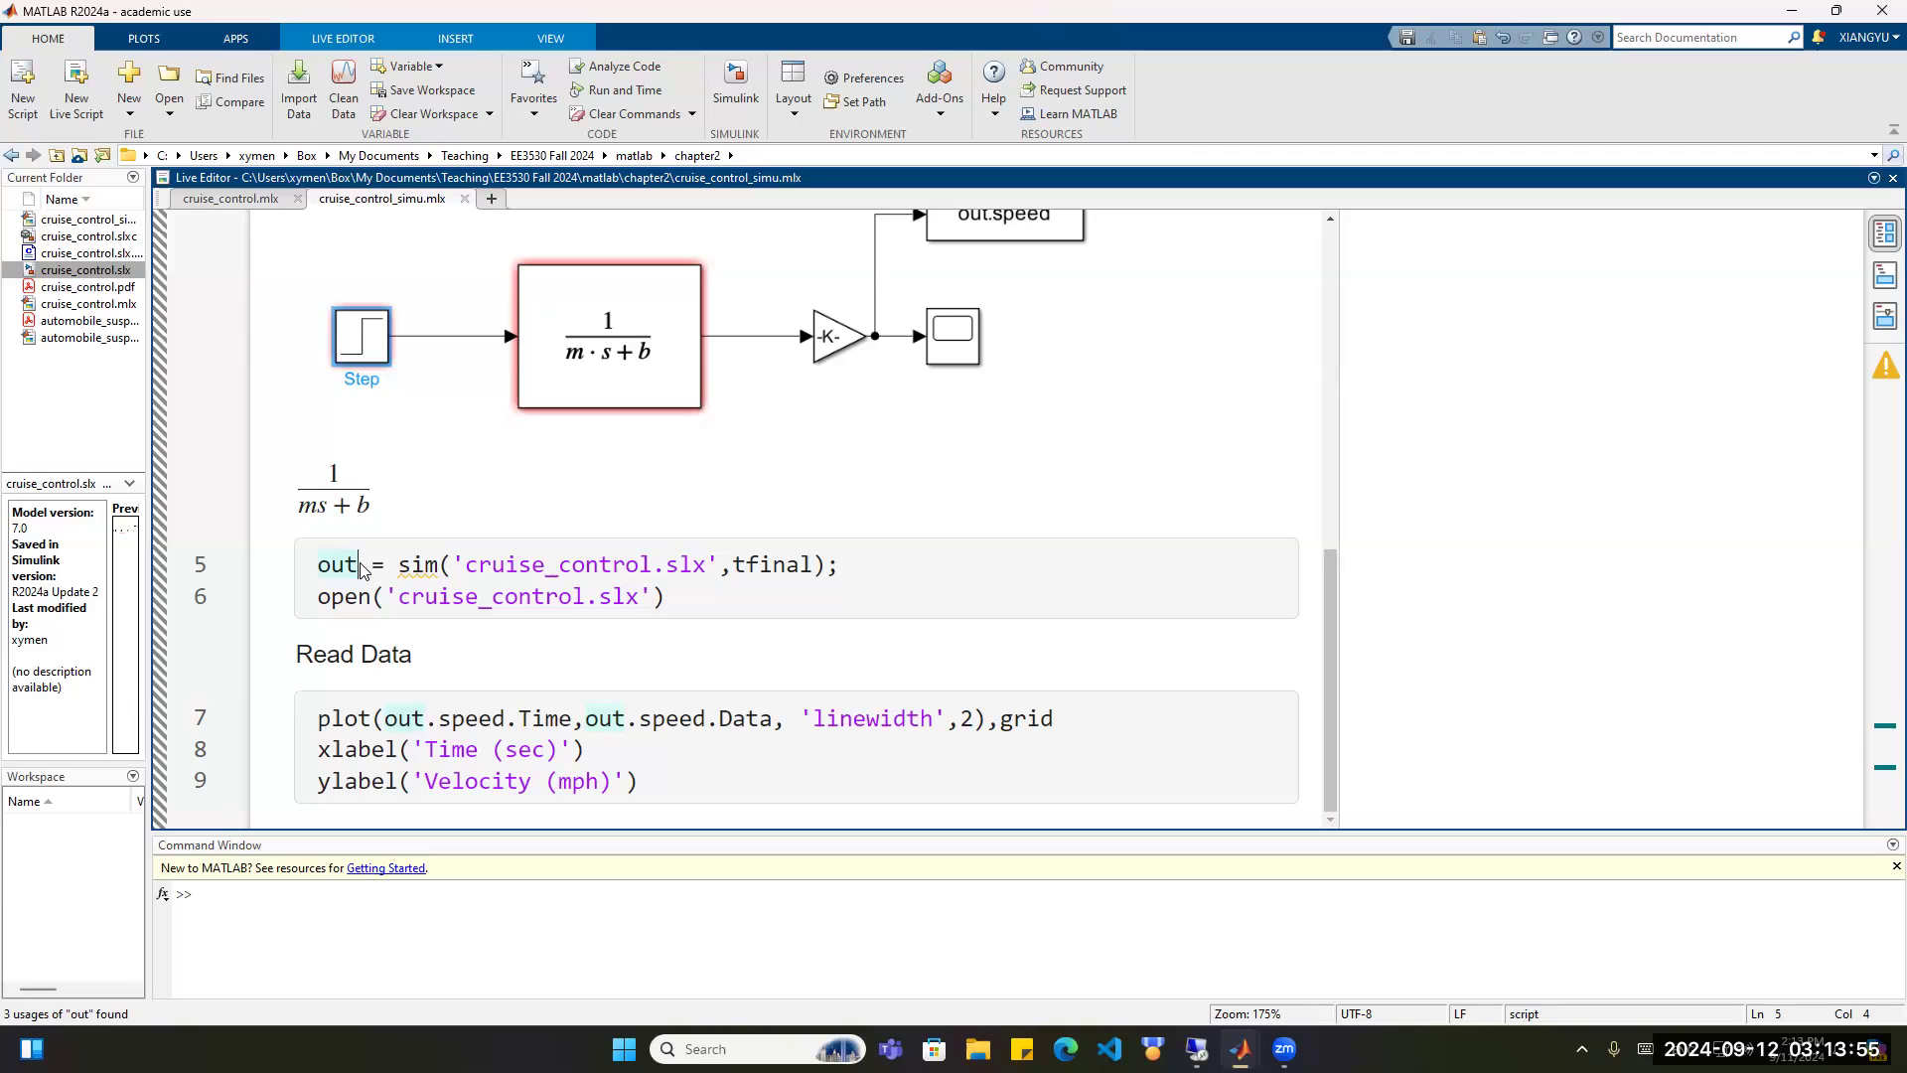
click(399, 564)
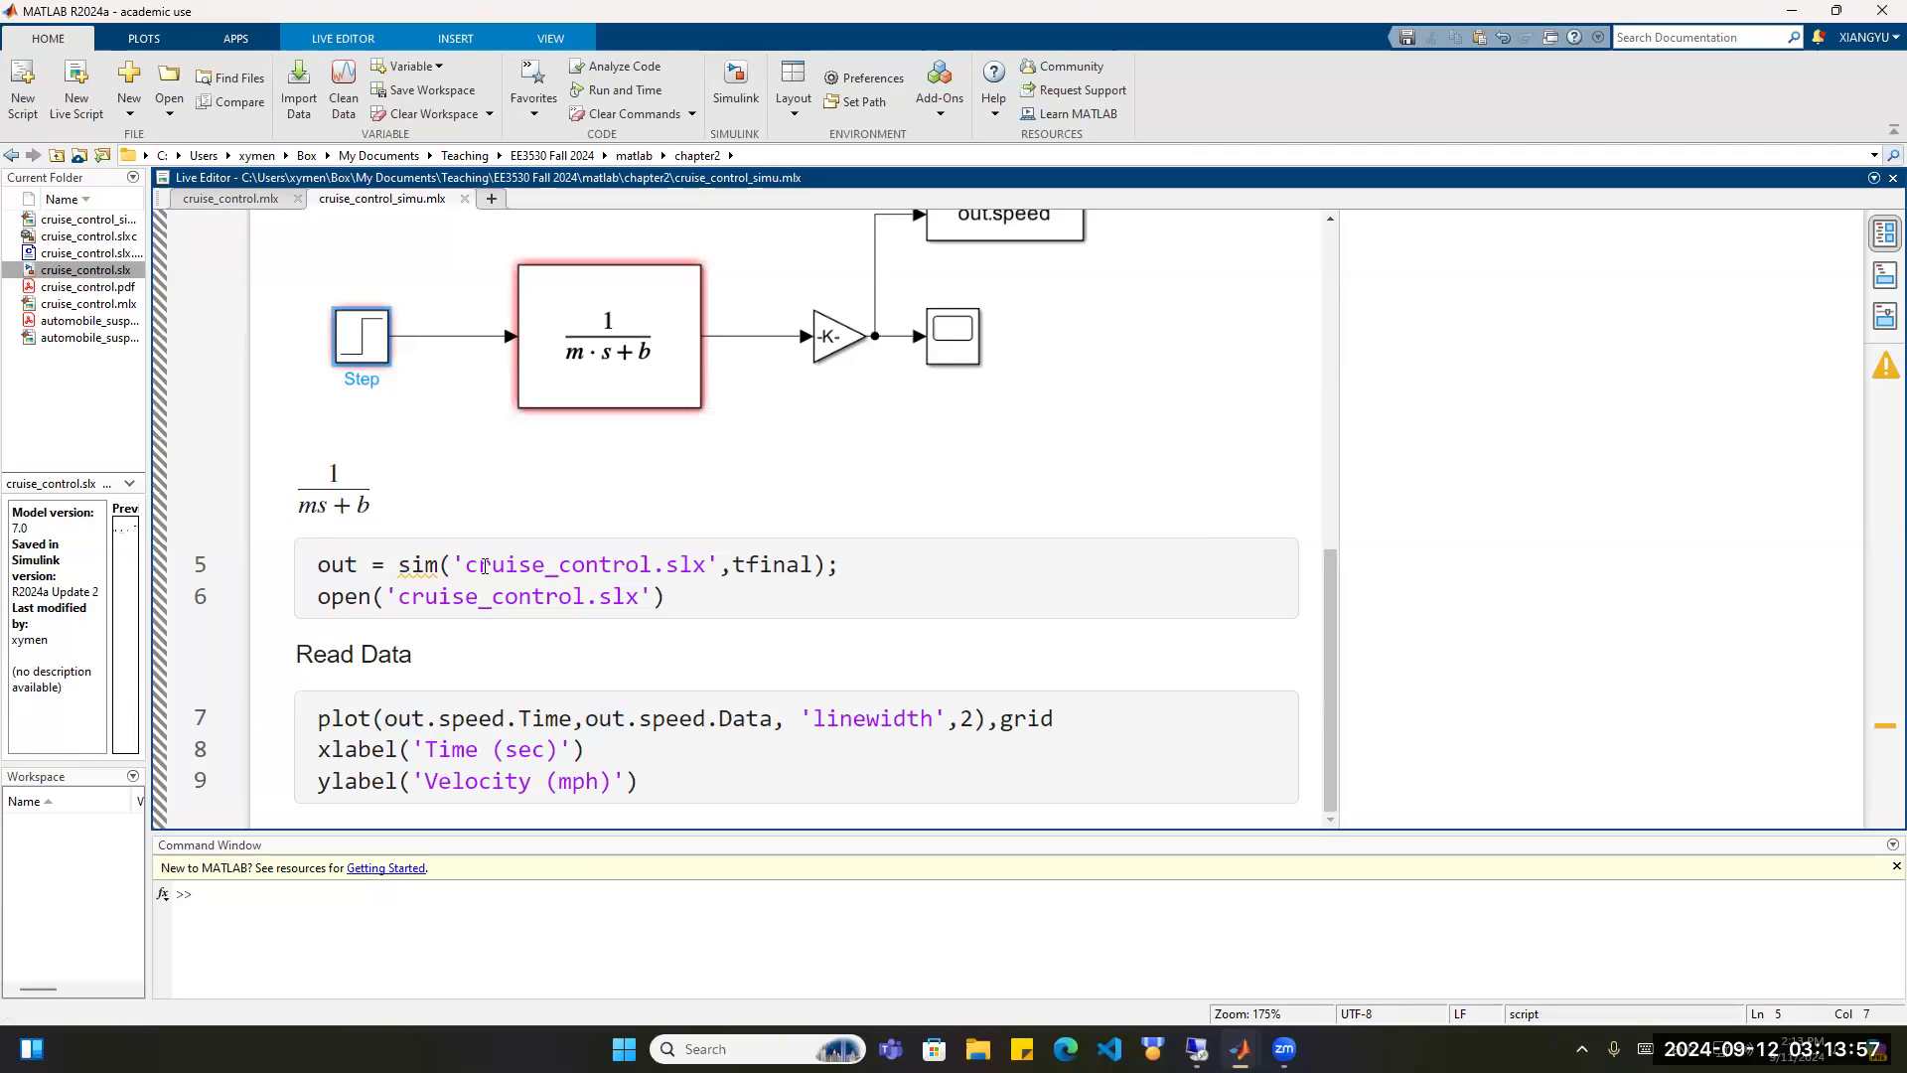
drag(440, 719, 507, 719)
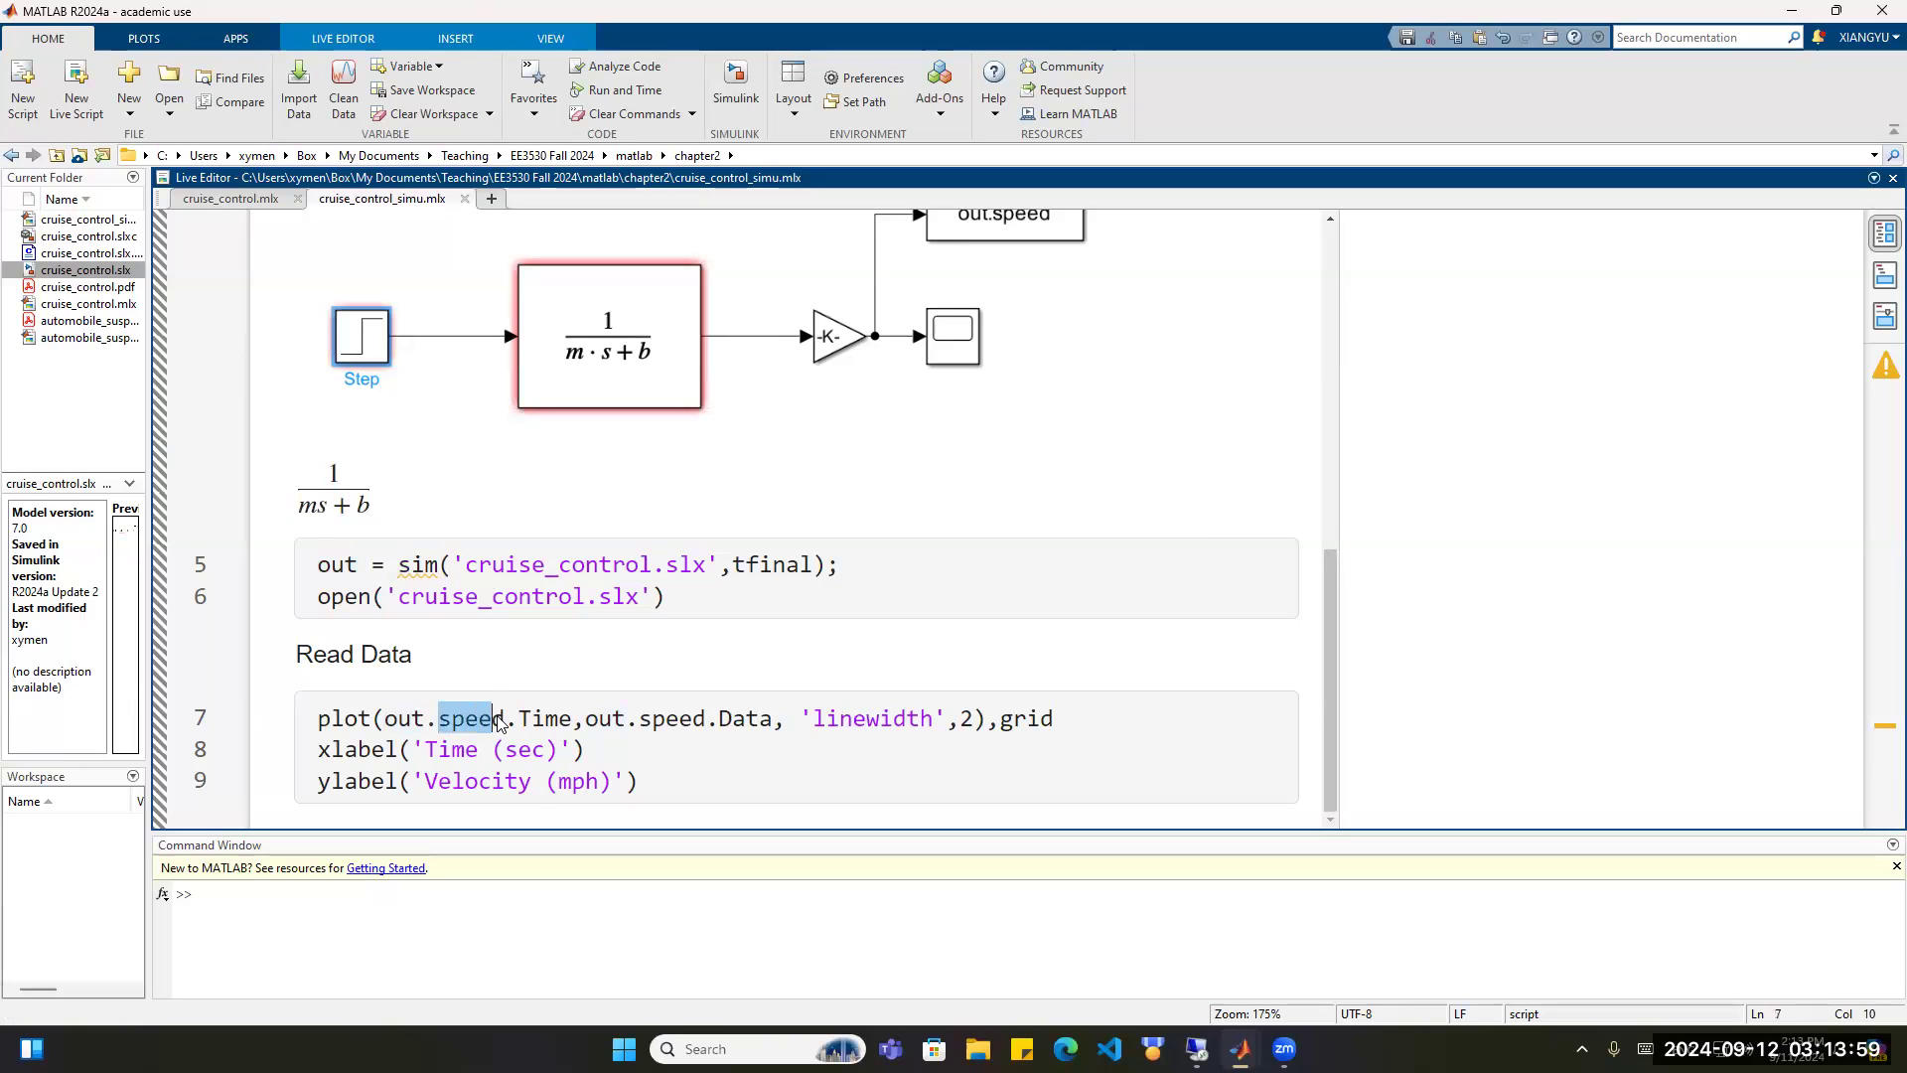
click(520, 719)
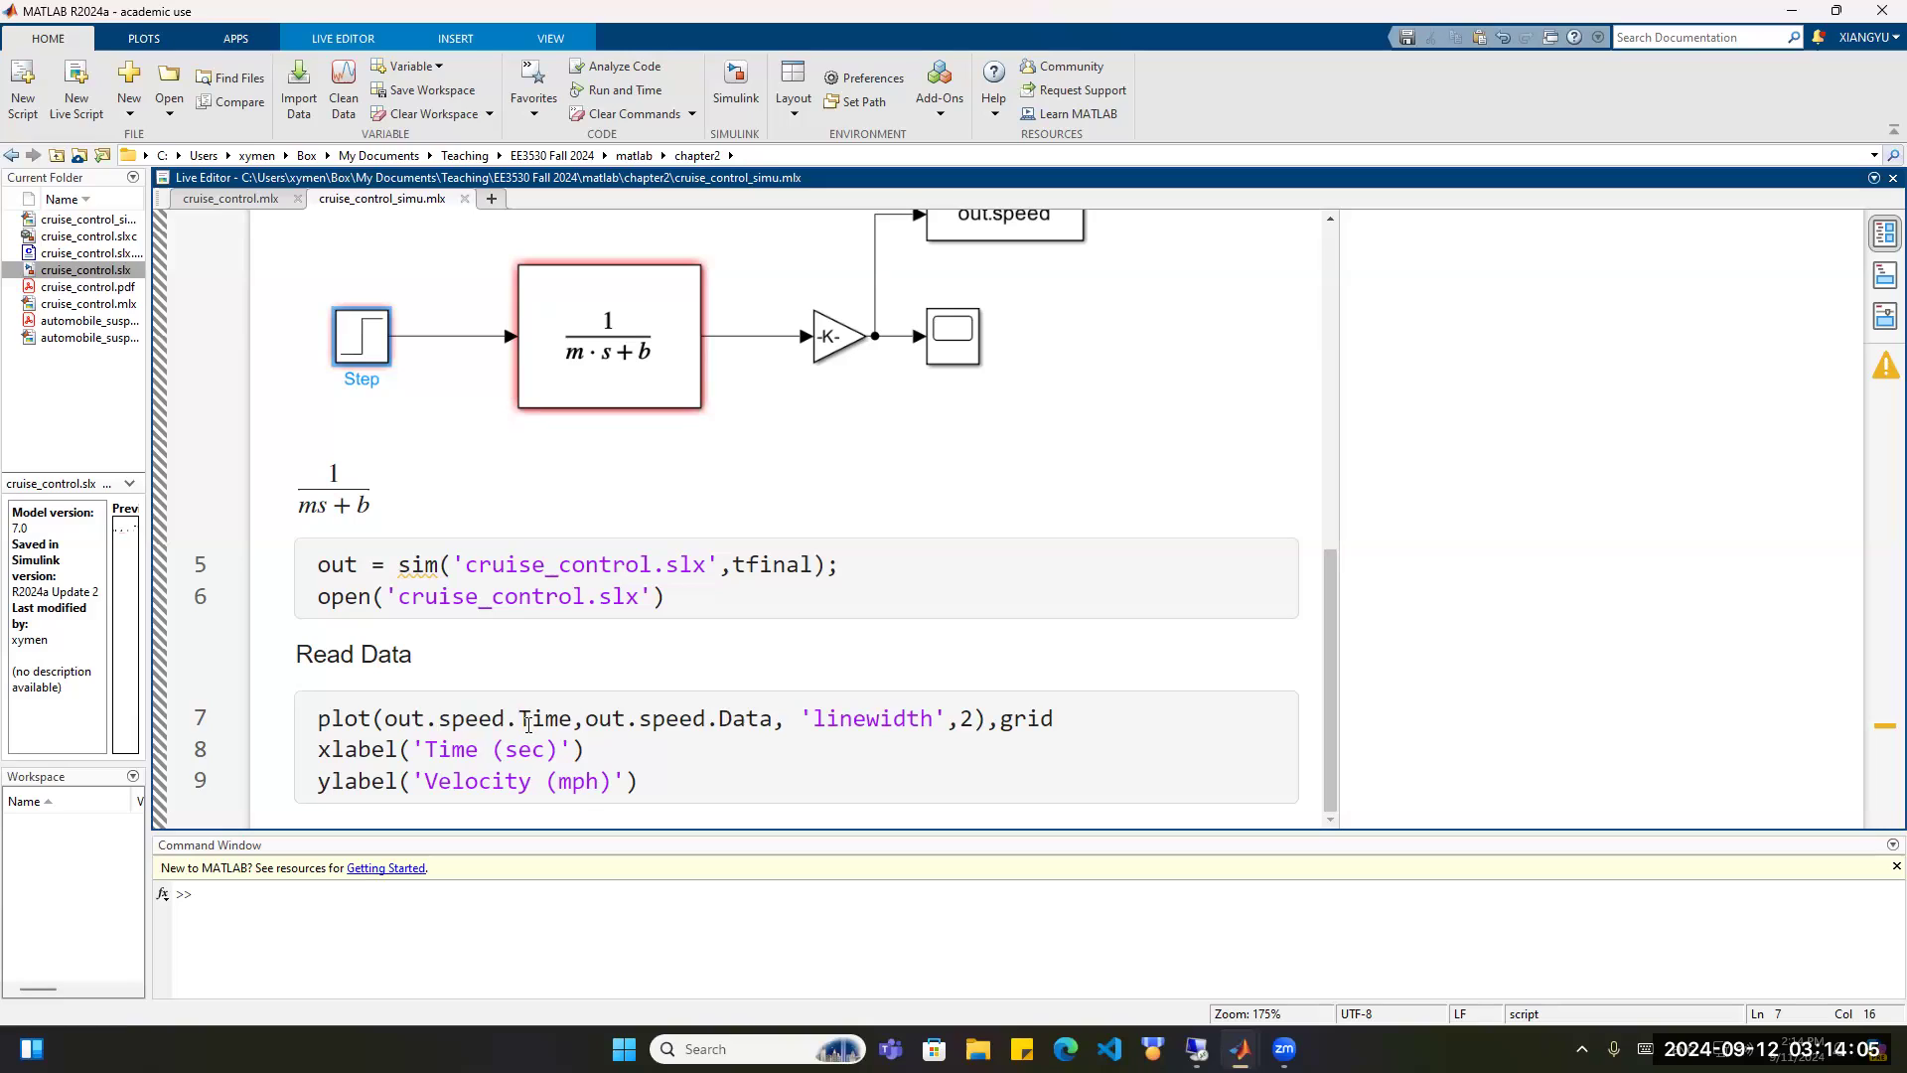
click(440, 717)
click(520, 719)
click(704, 717)
drag(705, 717, 638, 717)
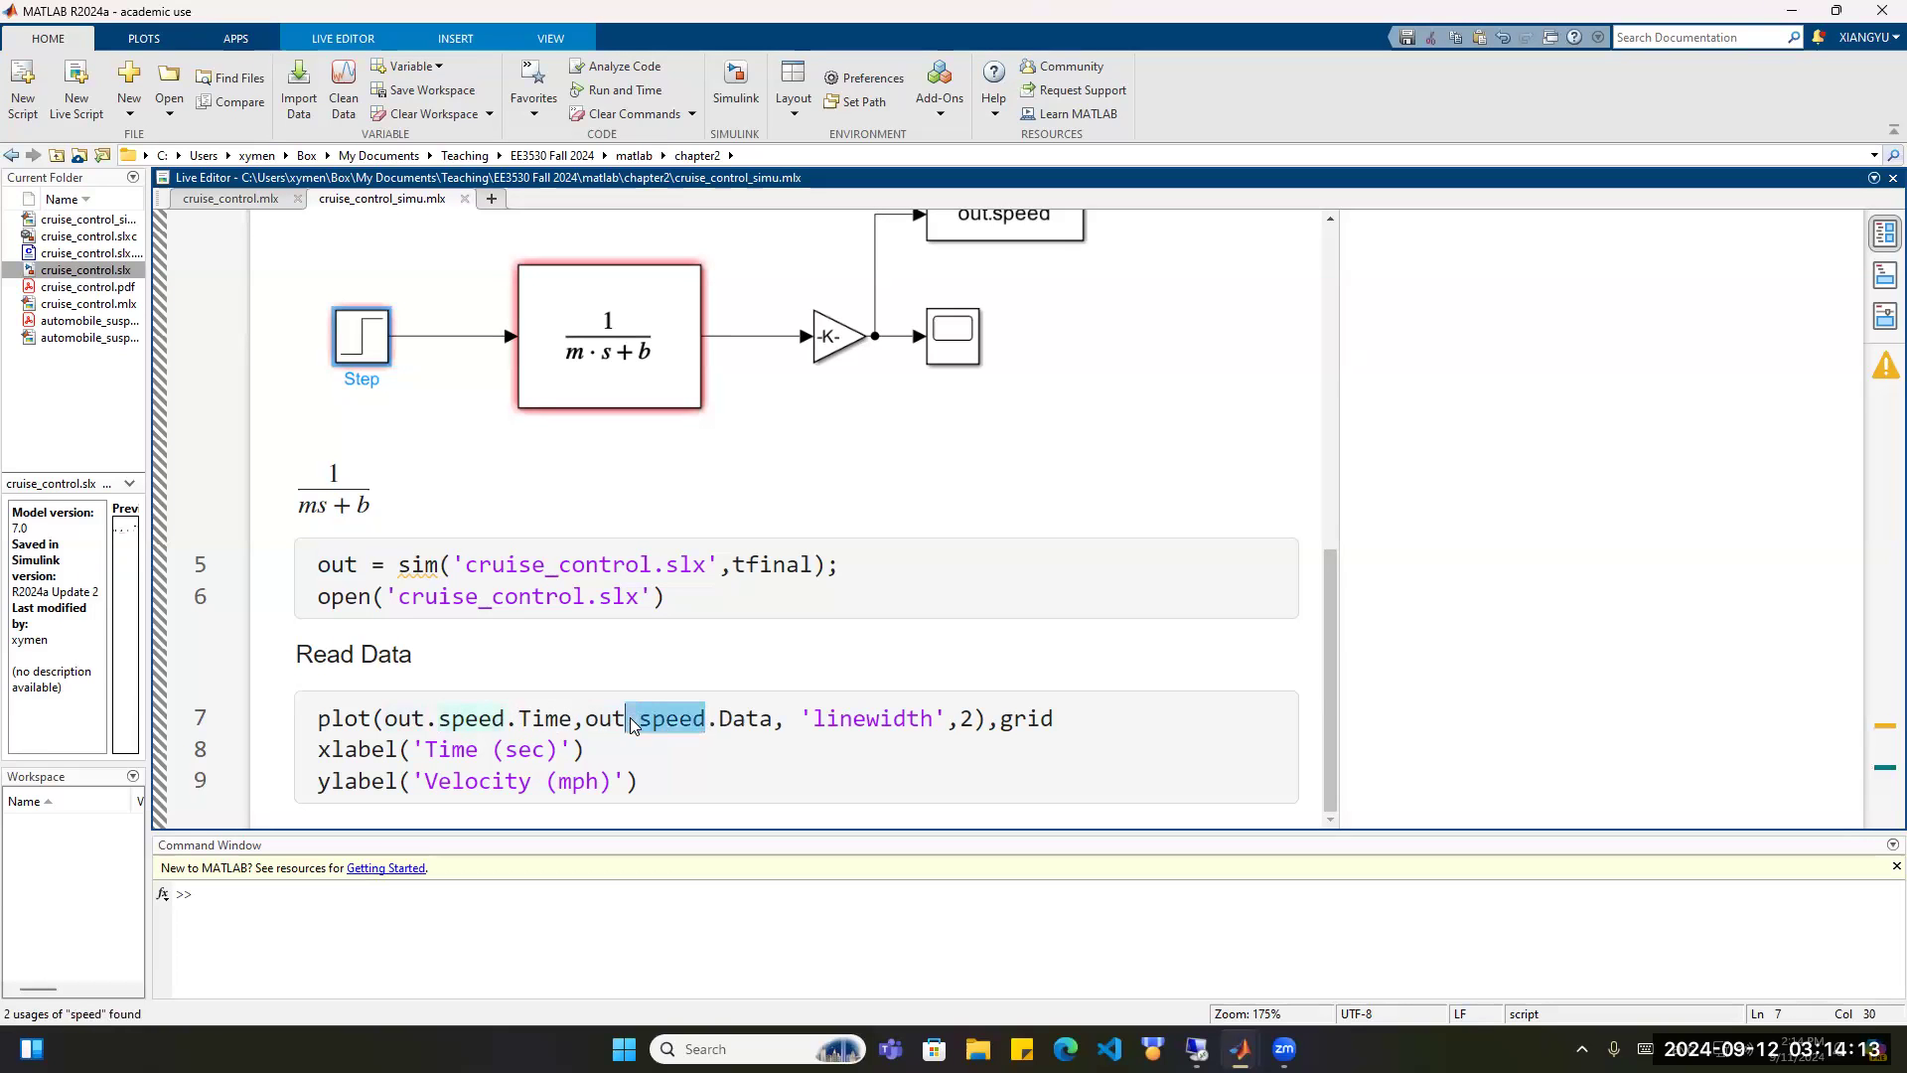
Inspect the variable name in the To Workspace block's parameters in the cruise_control model, and return to the live script.
mouse_move(1239, 1049)
click(1336, 968)
double_click(1470, 566)
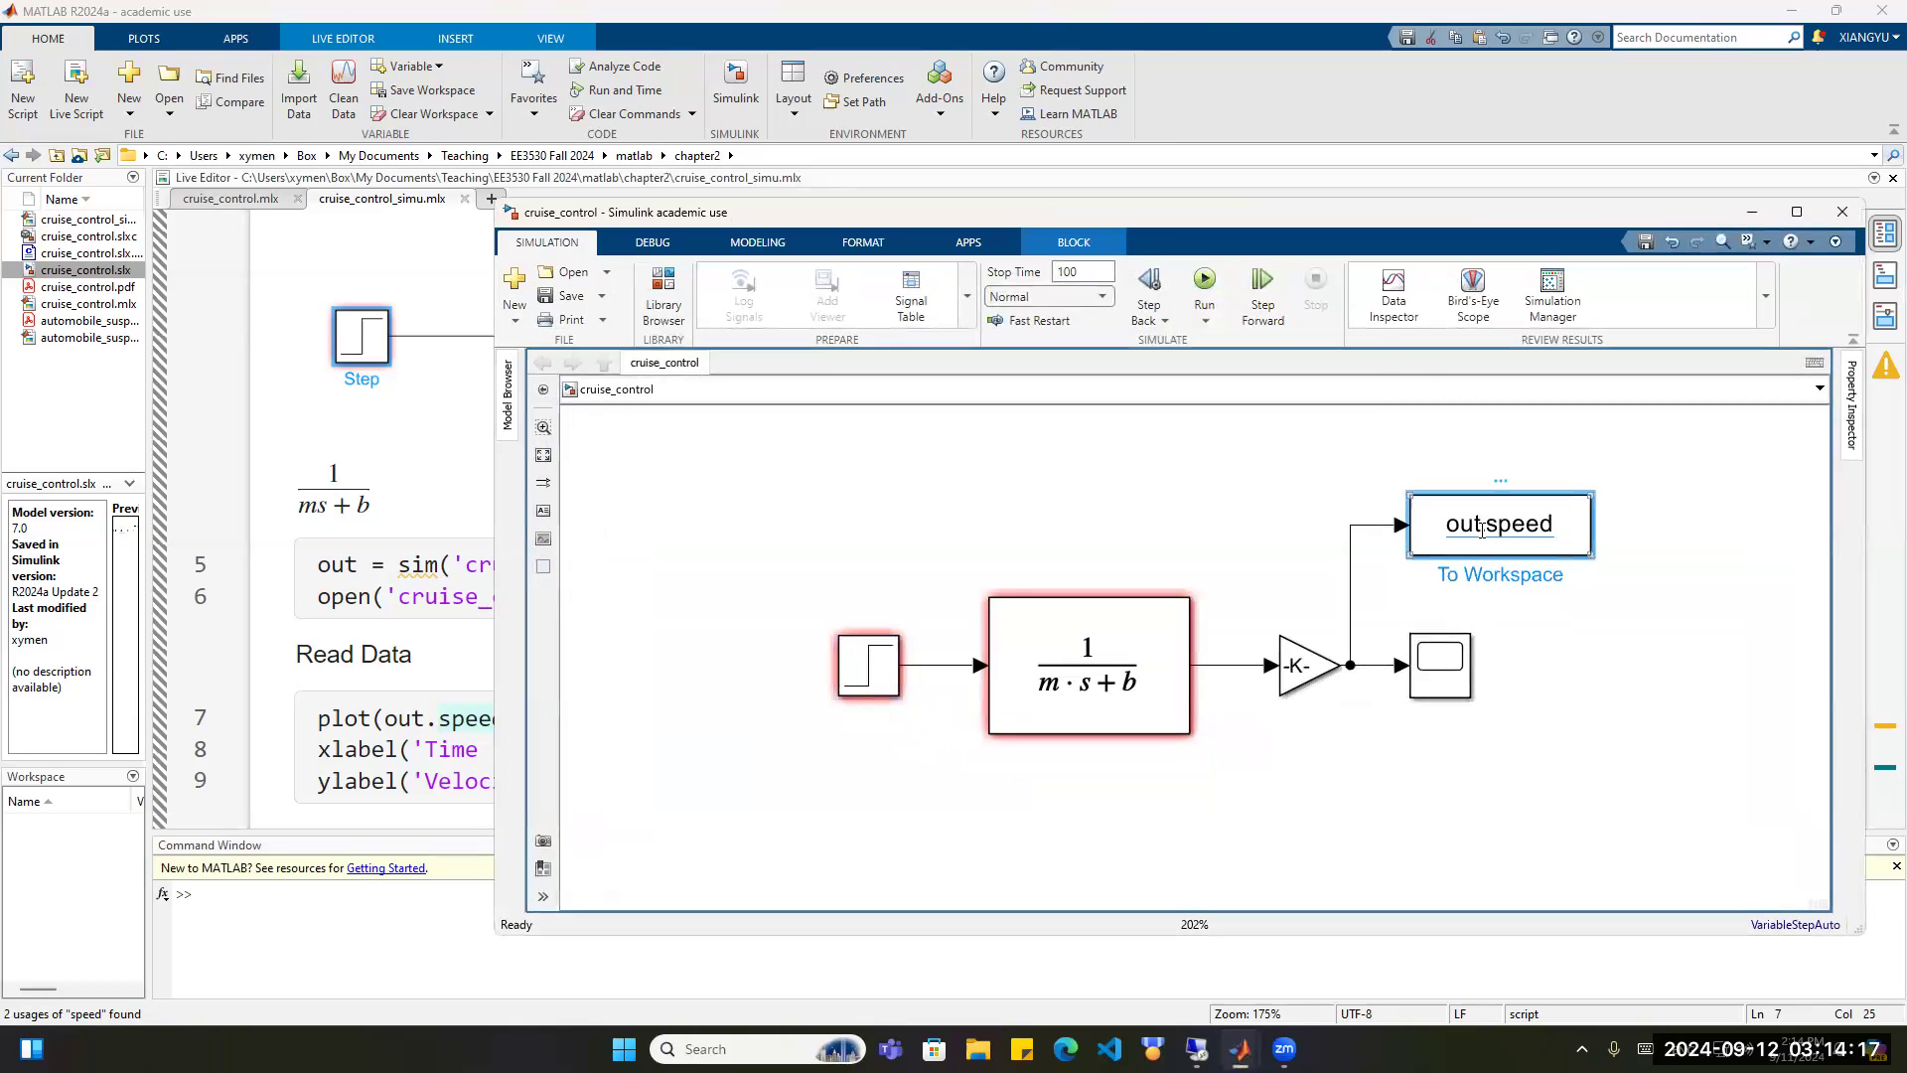
double_click(1036, 470)
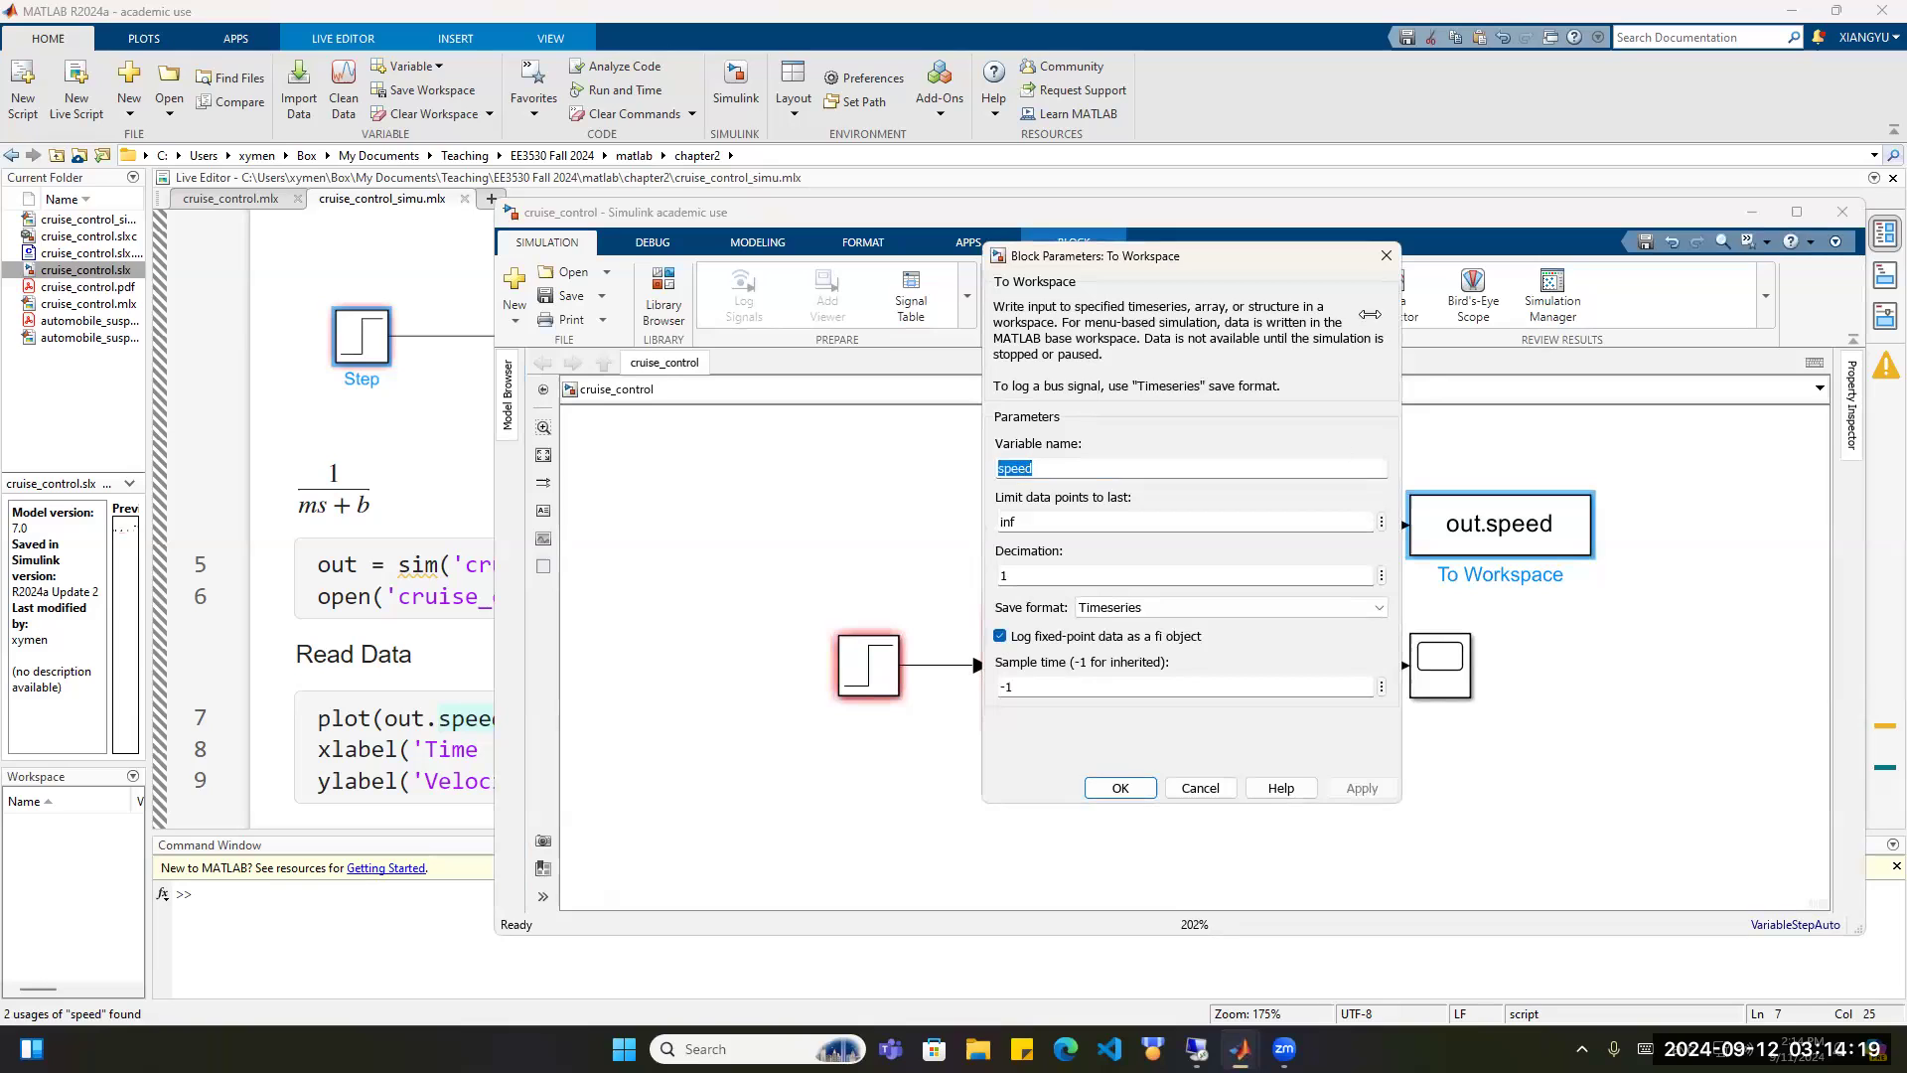
click(1386, 255)
click(1750, 215)
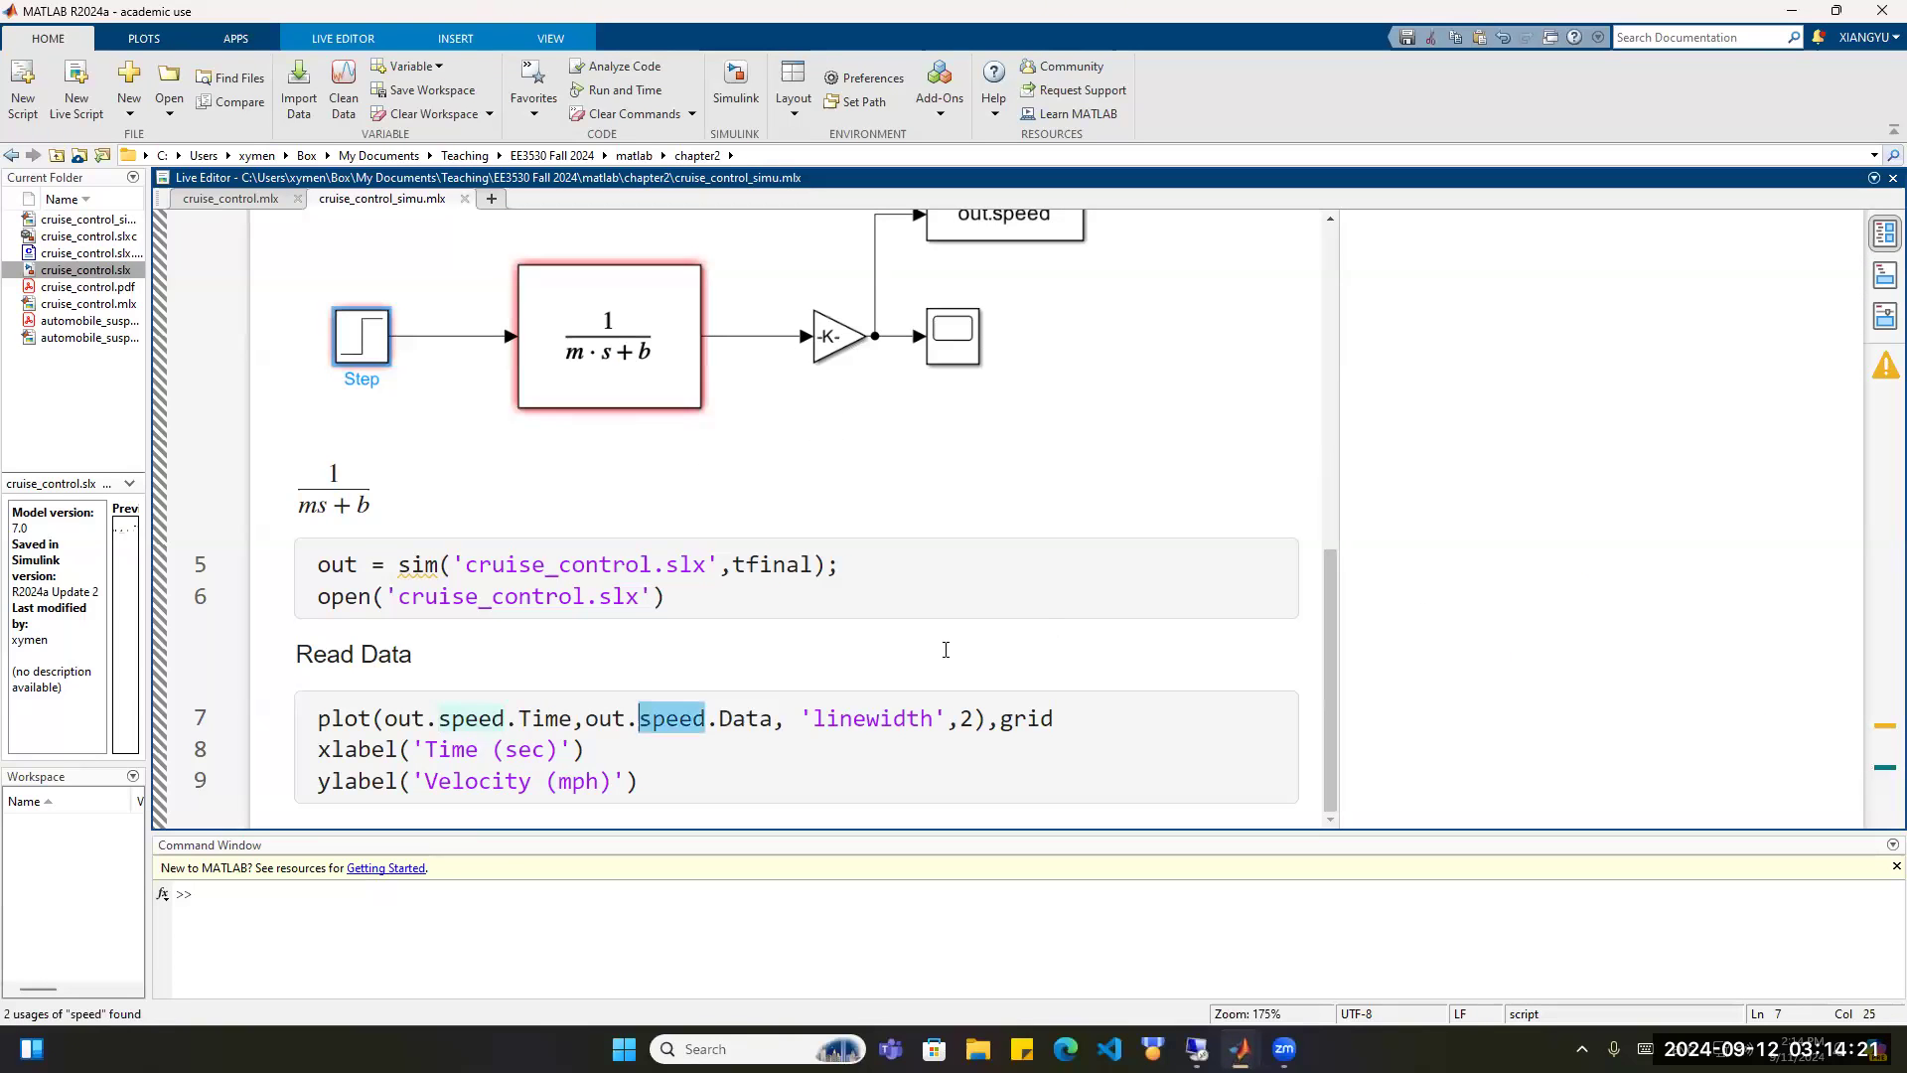
Review the plot command's time and data arguments and the xlabel and ylabel lines of the live script.
click(496, 724)
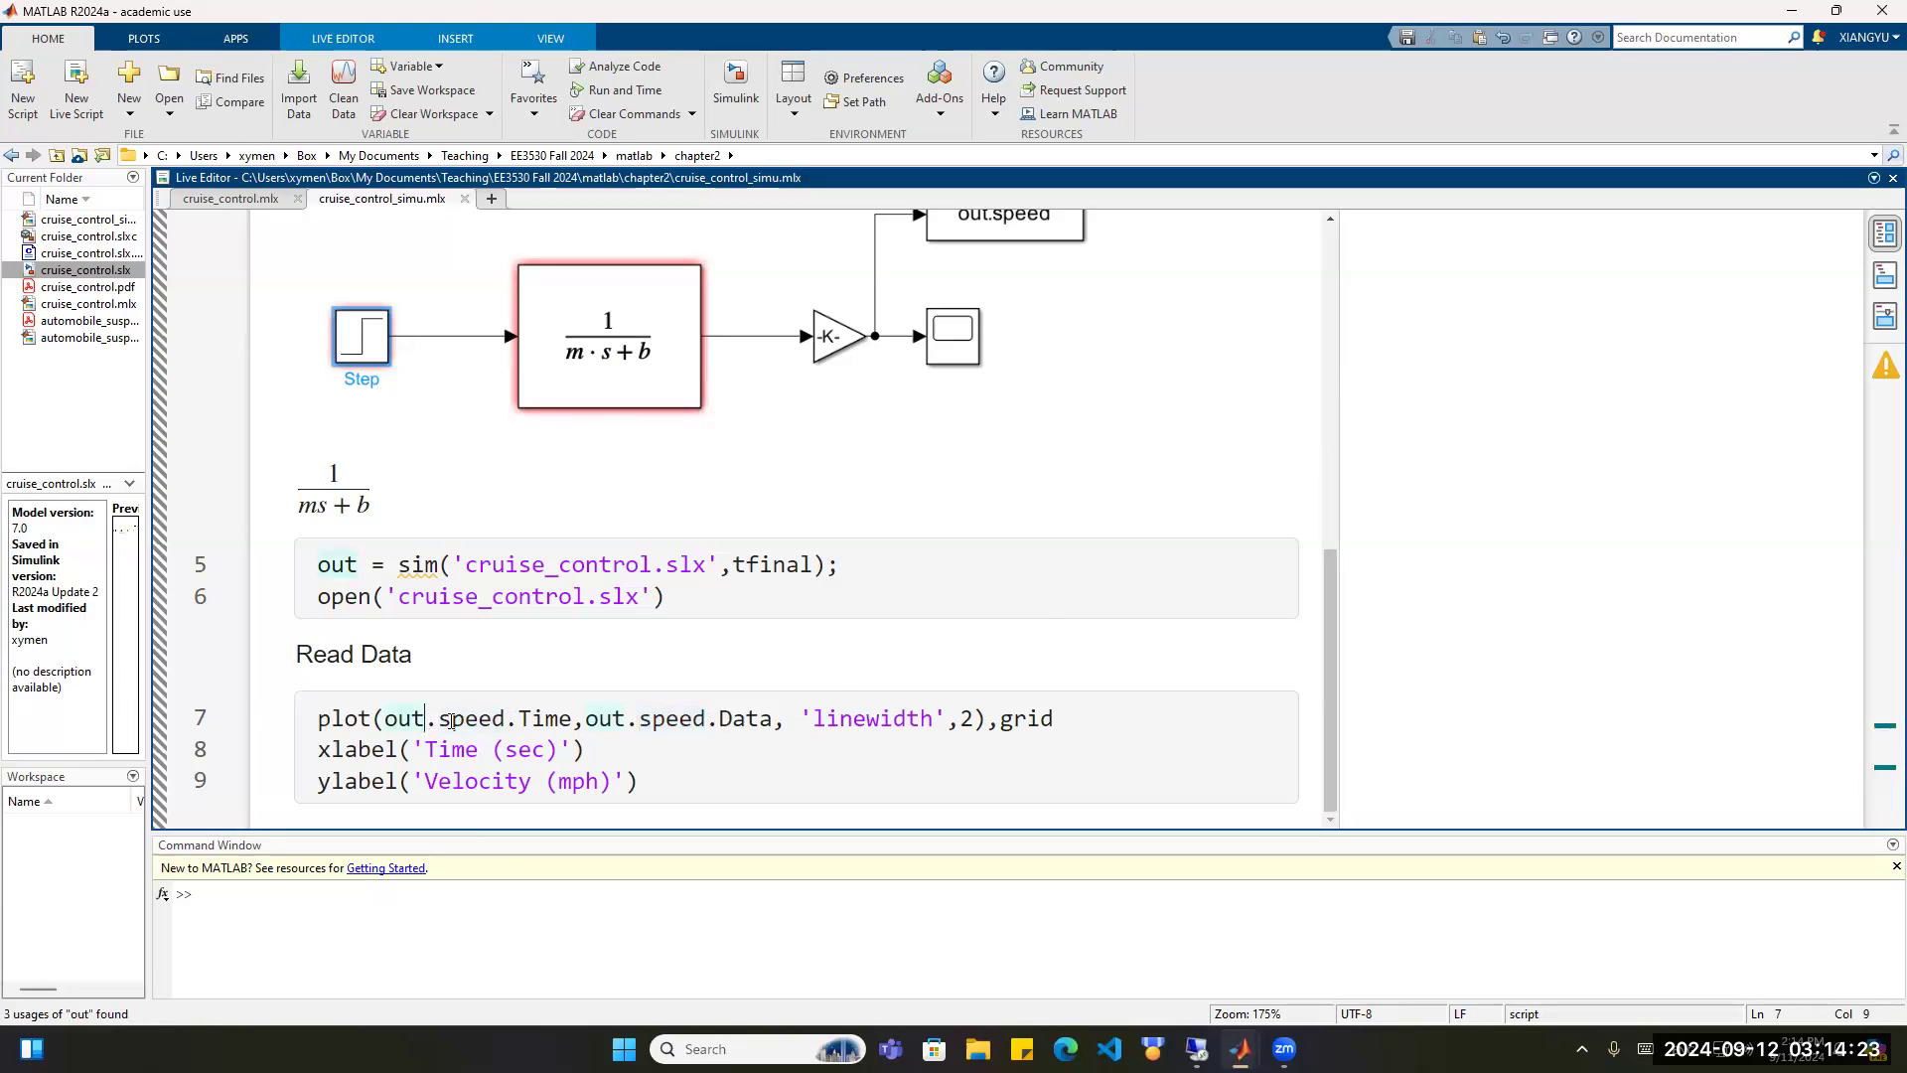
click(545, 724)
click(745, 719)
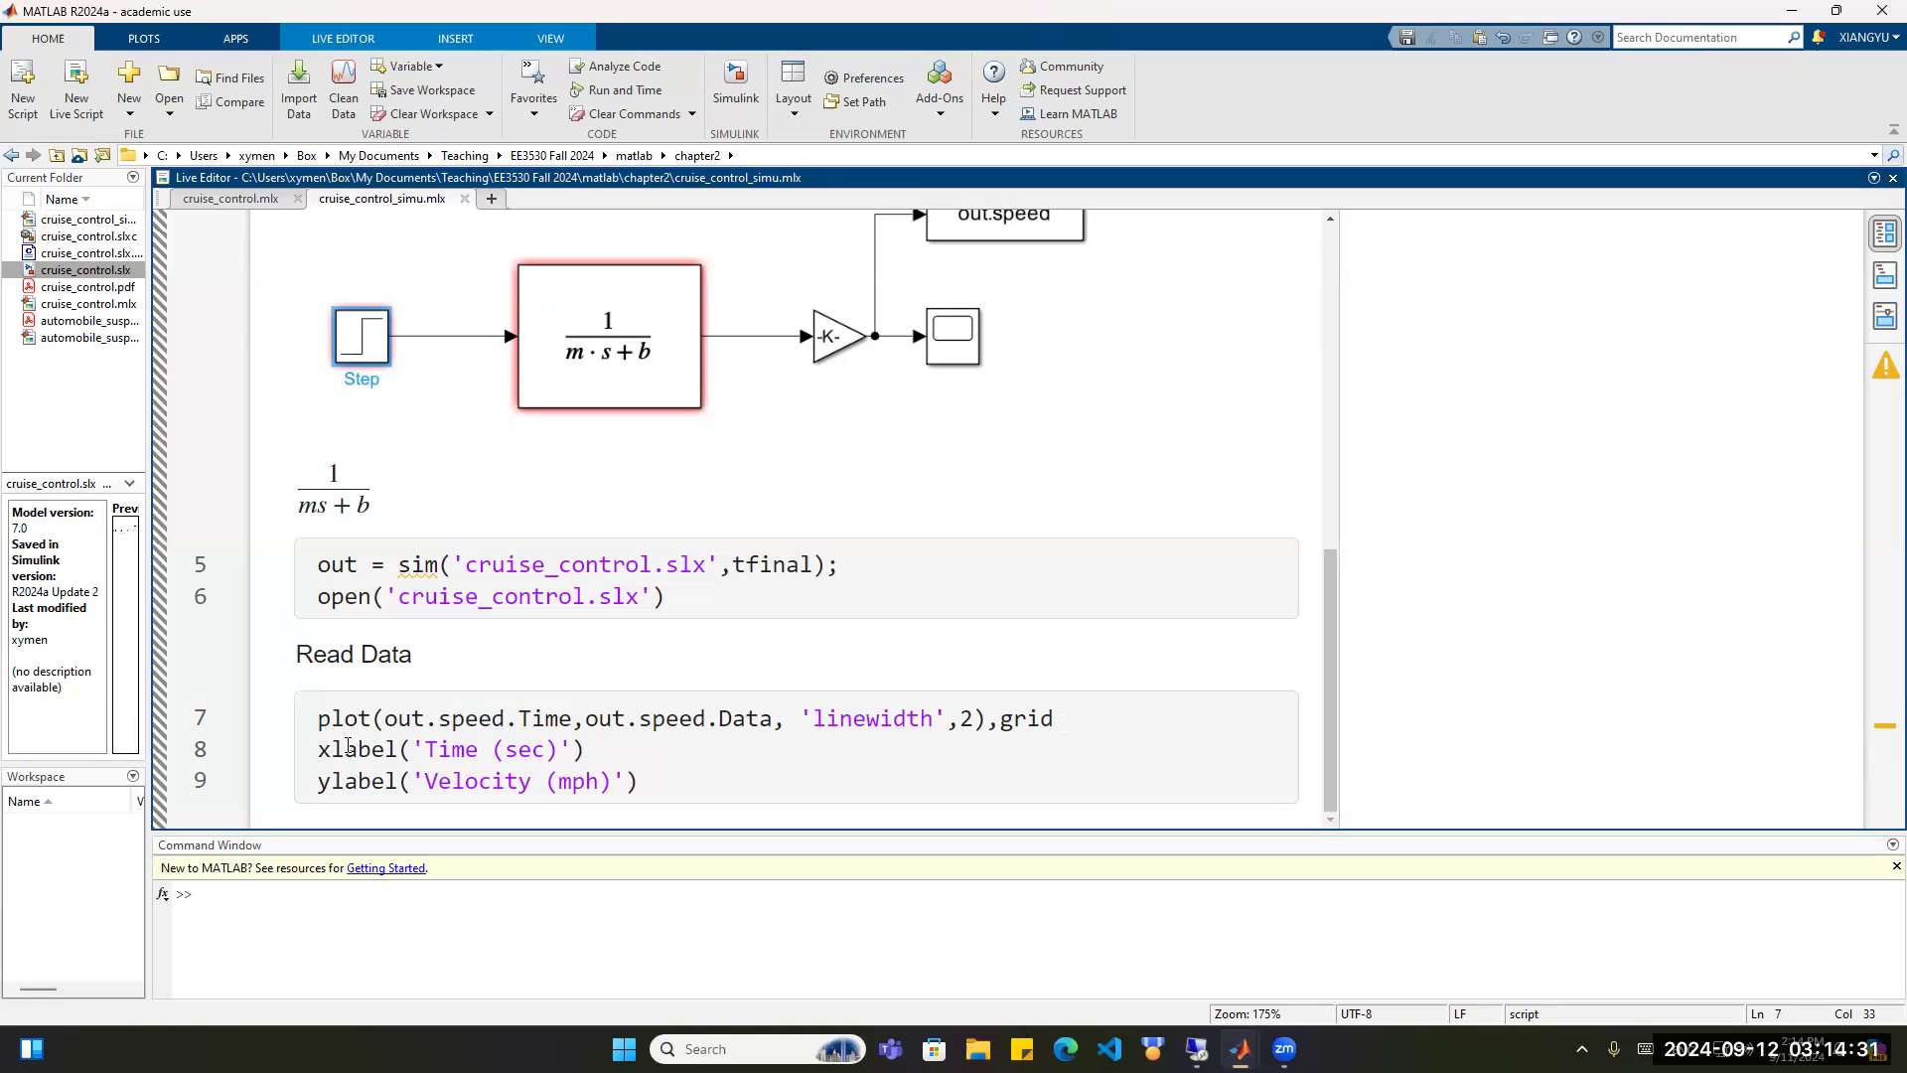
triple_click(458, 762)
click(662, 790)
scroll(538, 445, up, 10)
Start stepping through cruise_control_simu.mlx from the beginning and execute its first line, m = 1000.
click(757, 266)
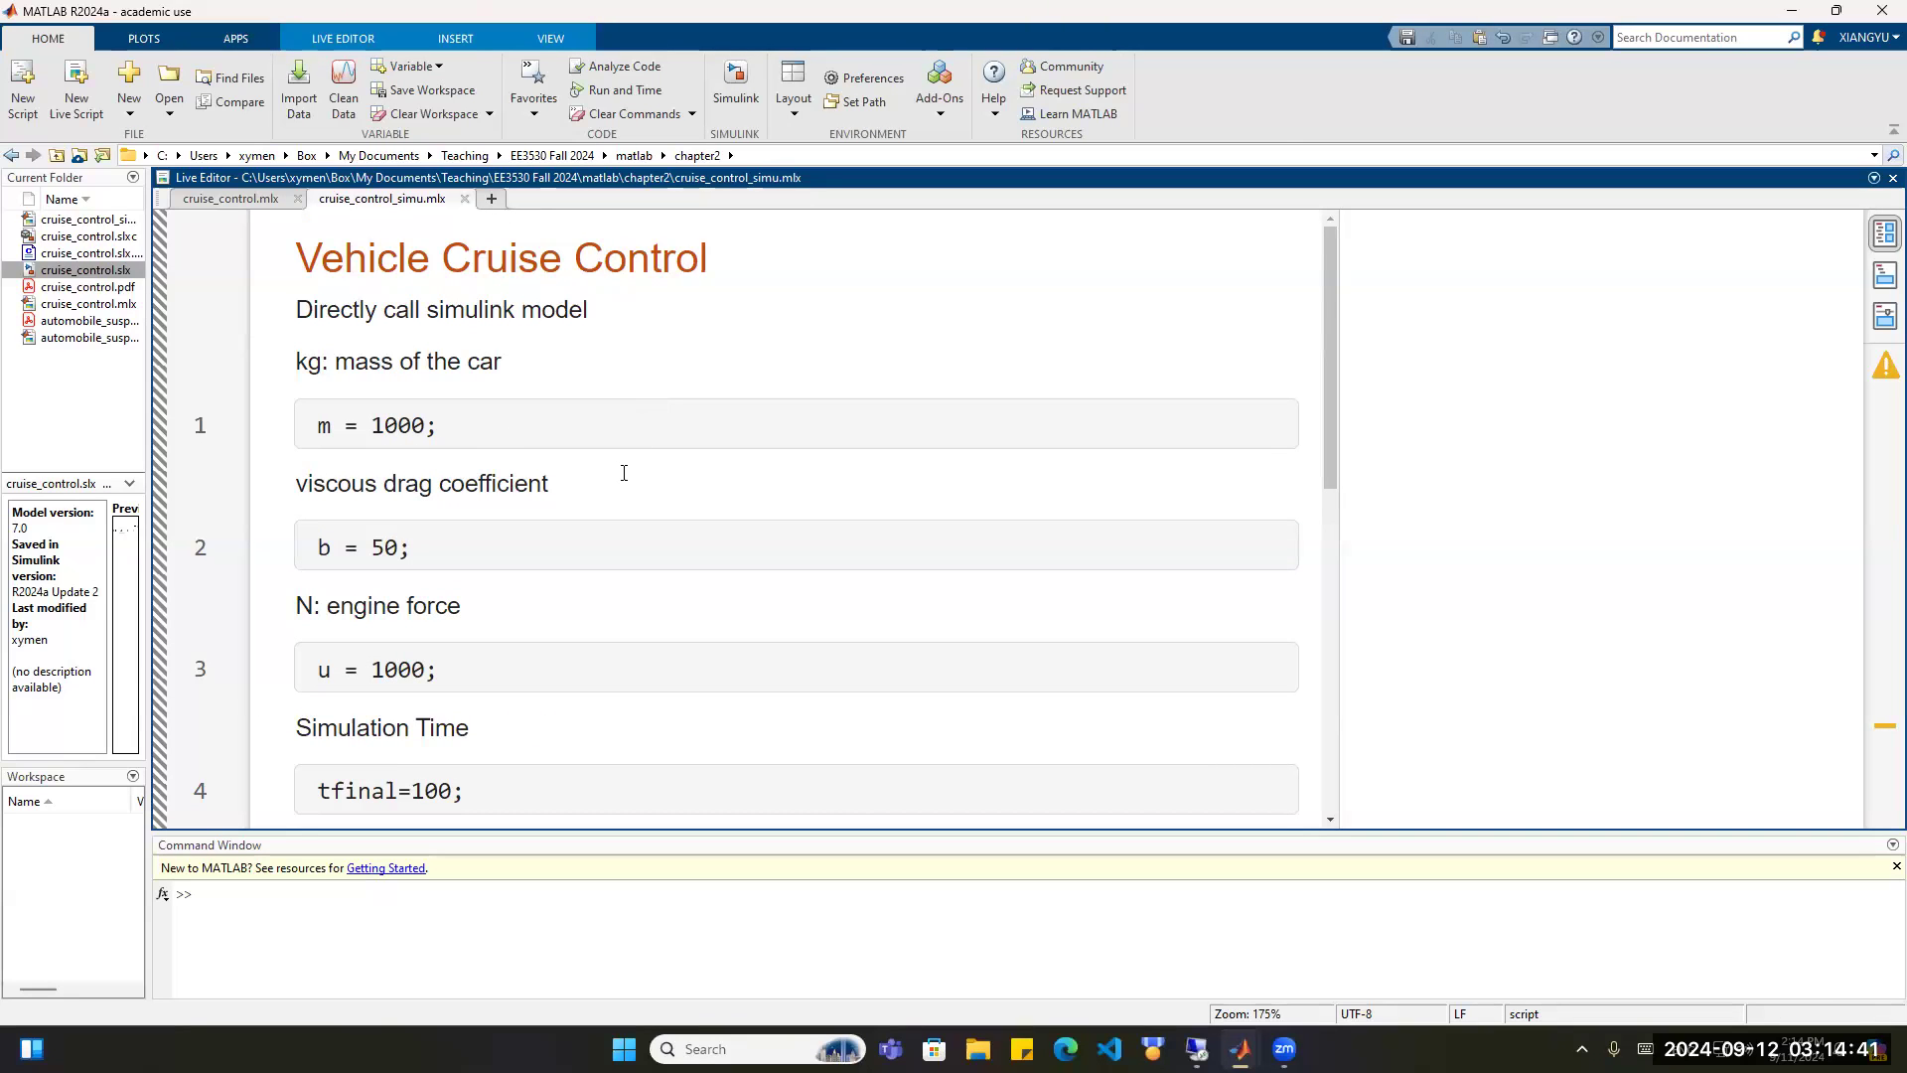
click(366, 40)
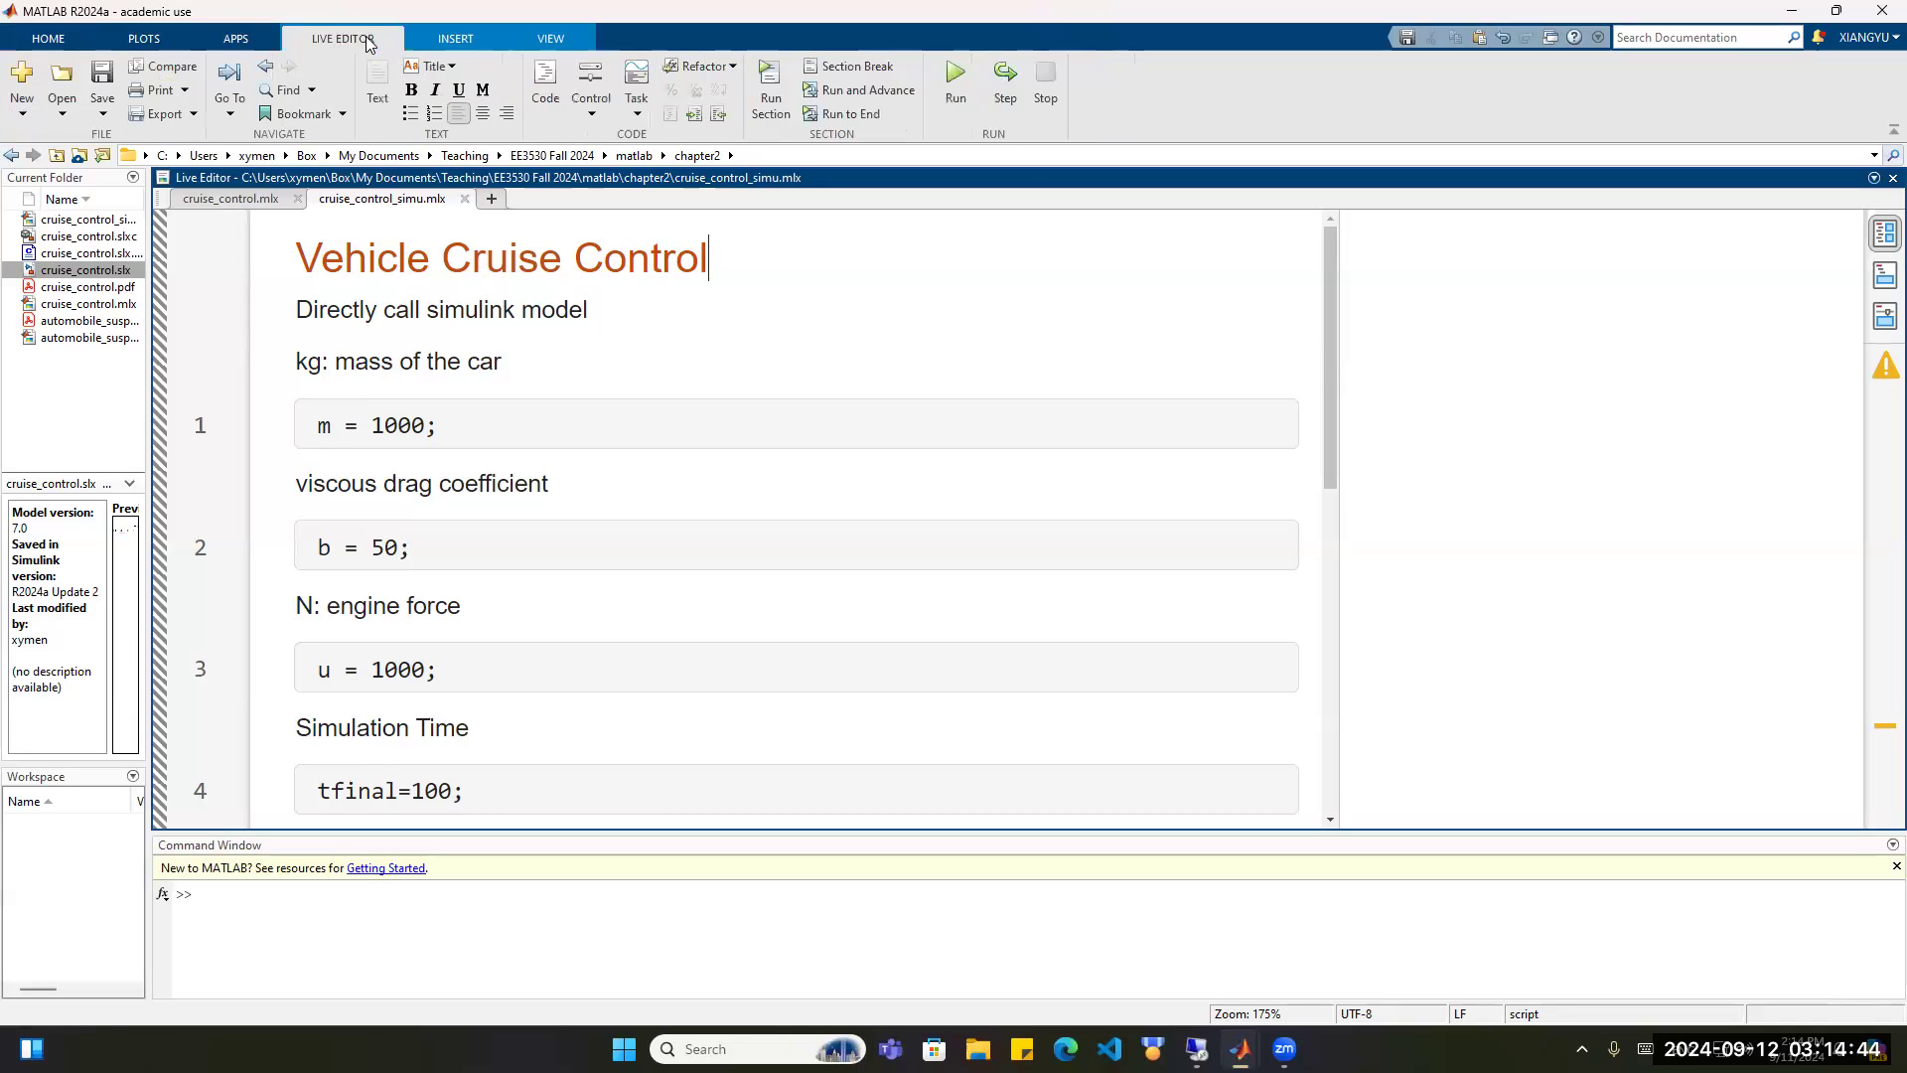
click(1006, 77)
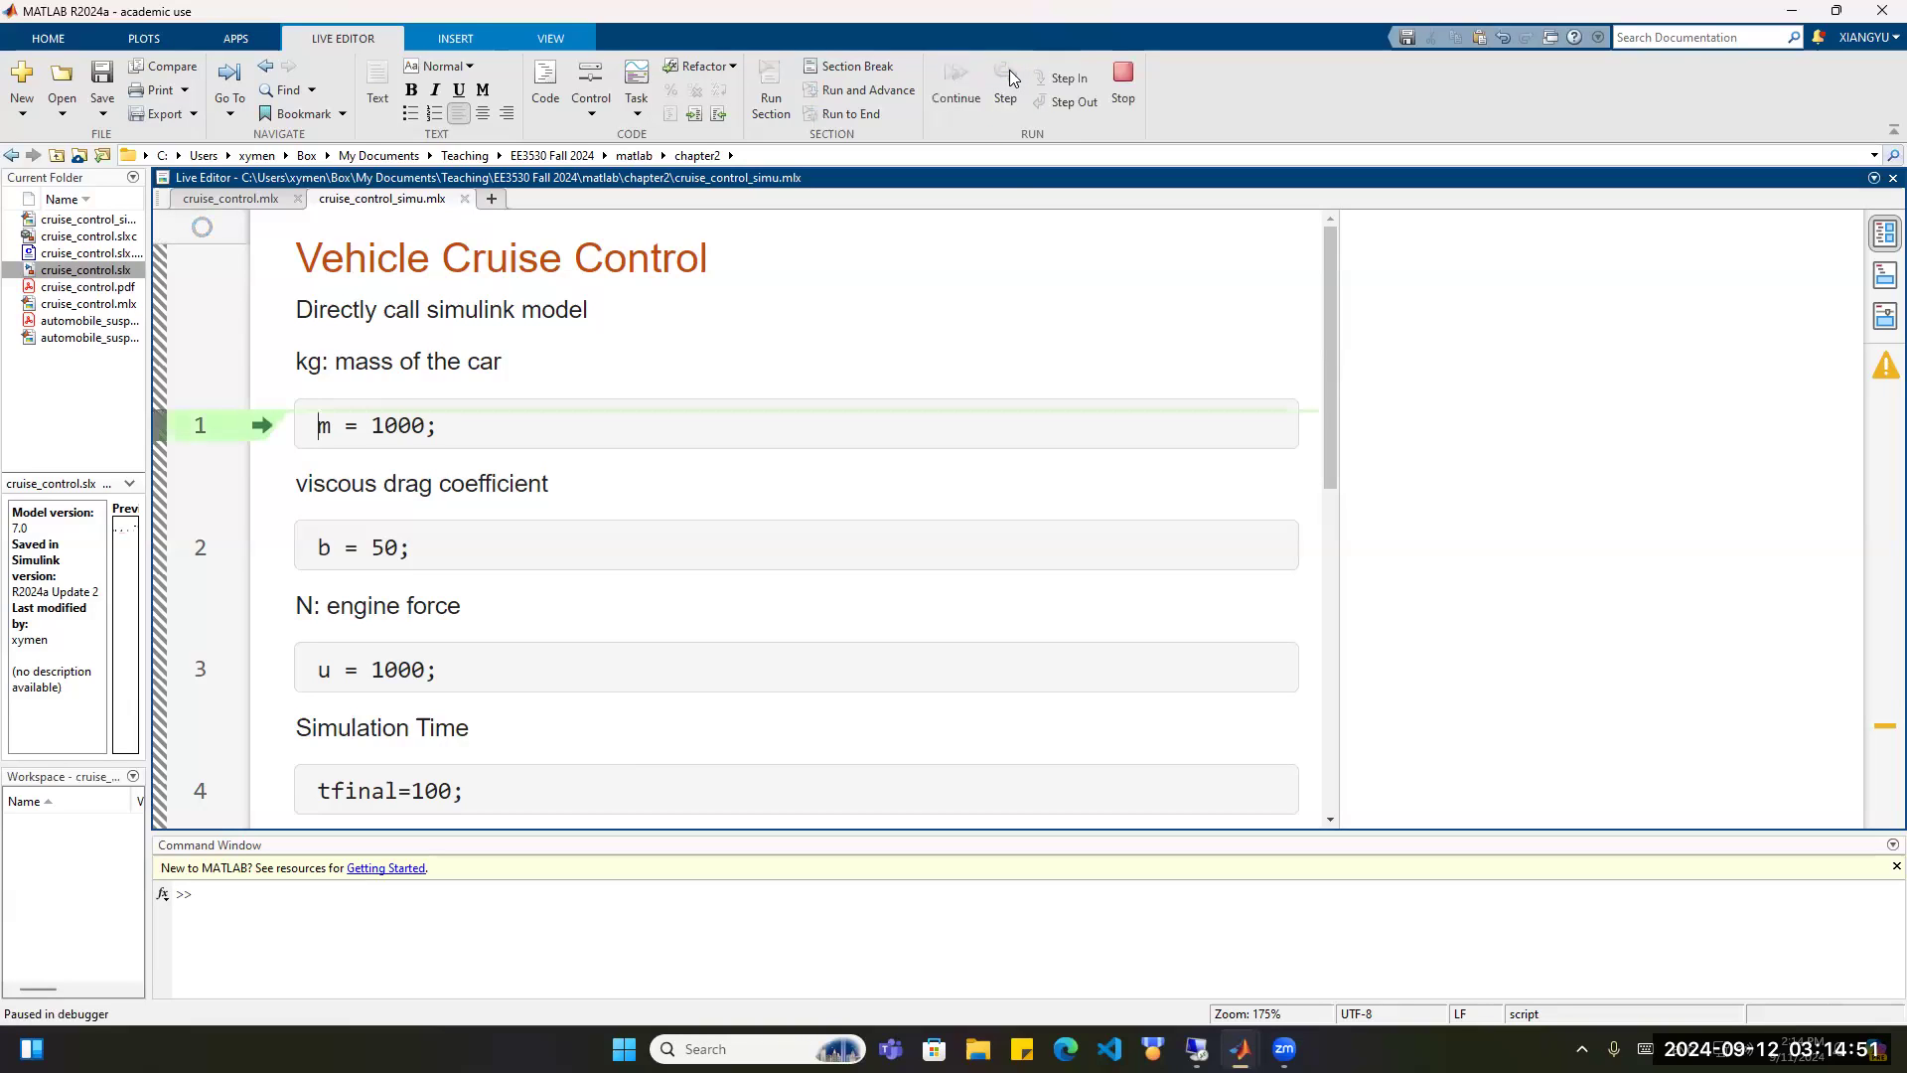
click(1003, 86)
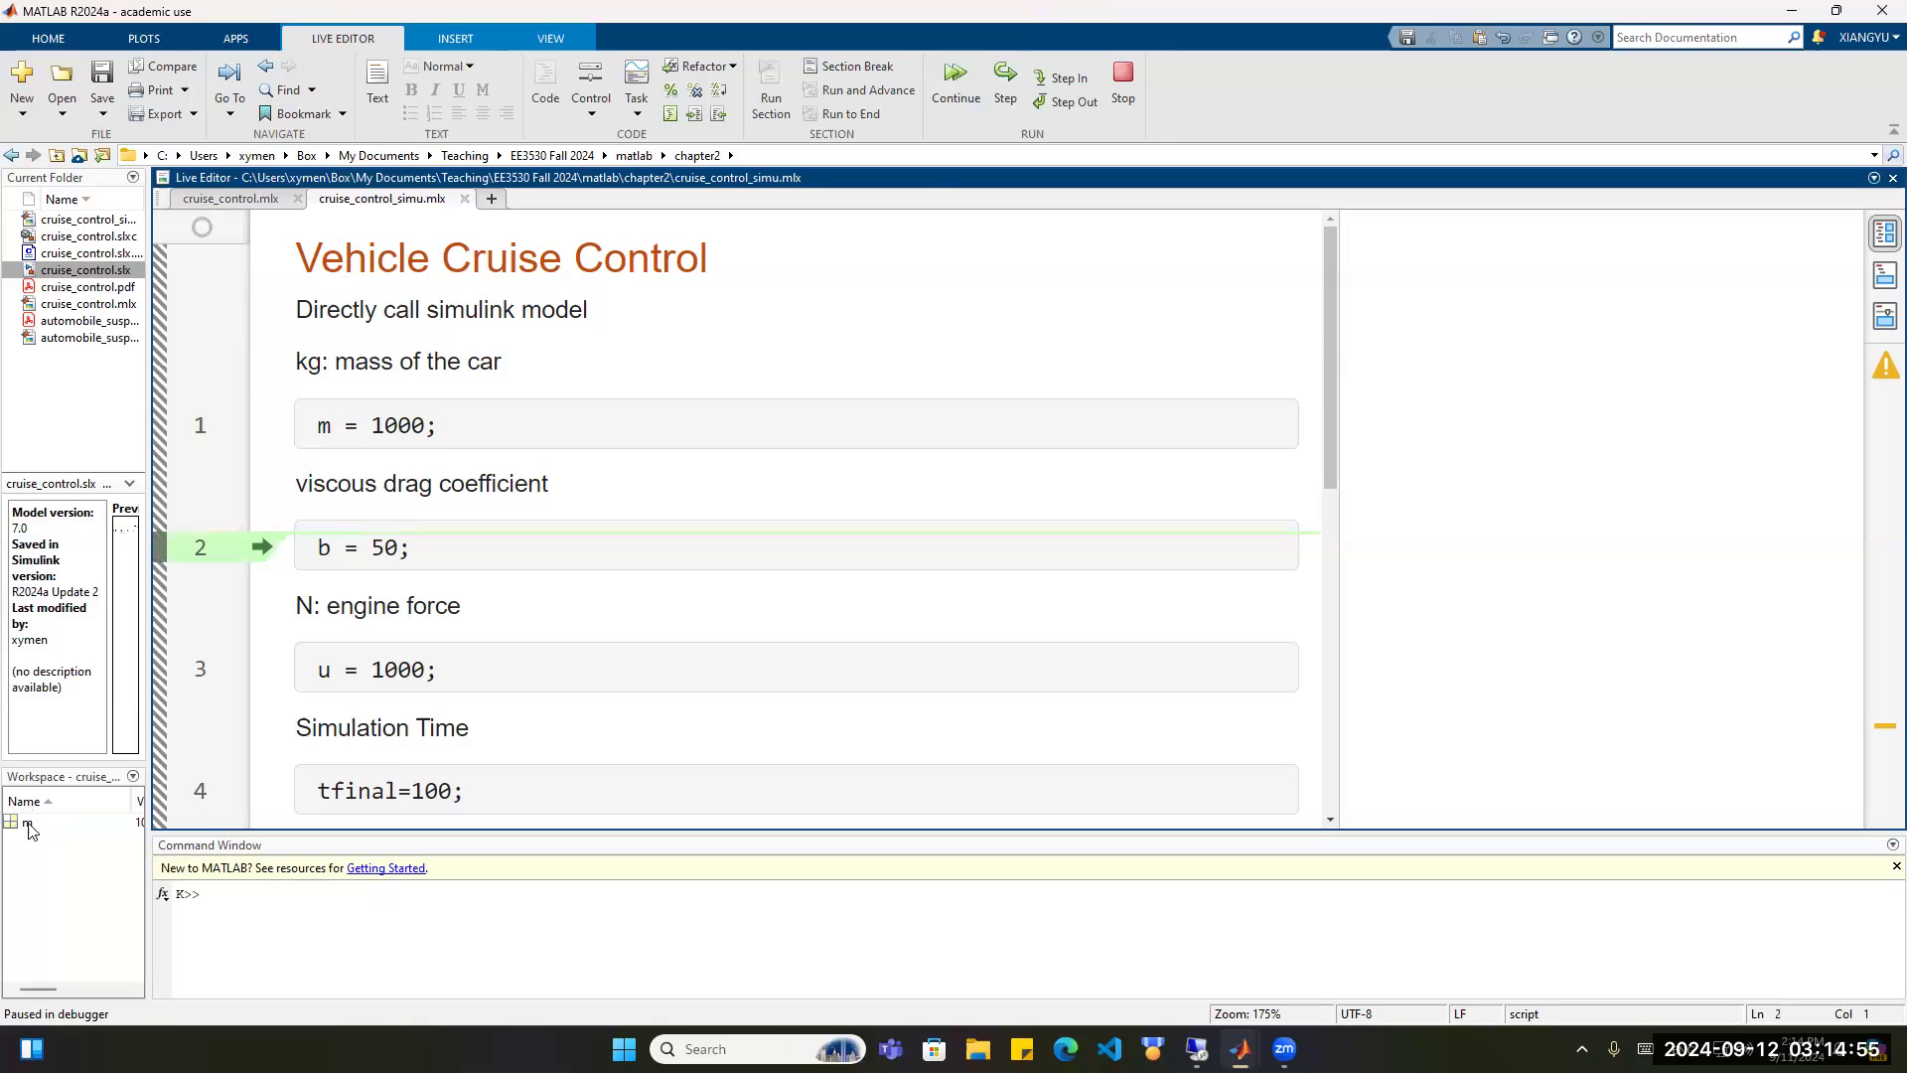
Widen the Workspace display and replace its Size column with the Class column.
drag(149, 804, 568, 791)
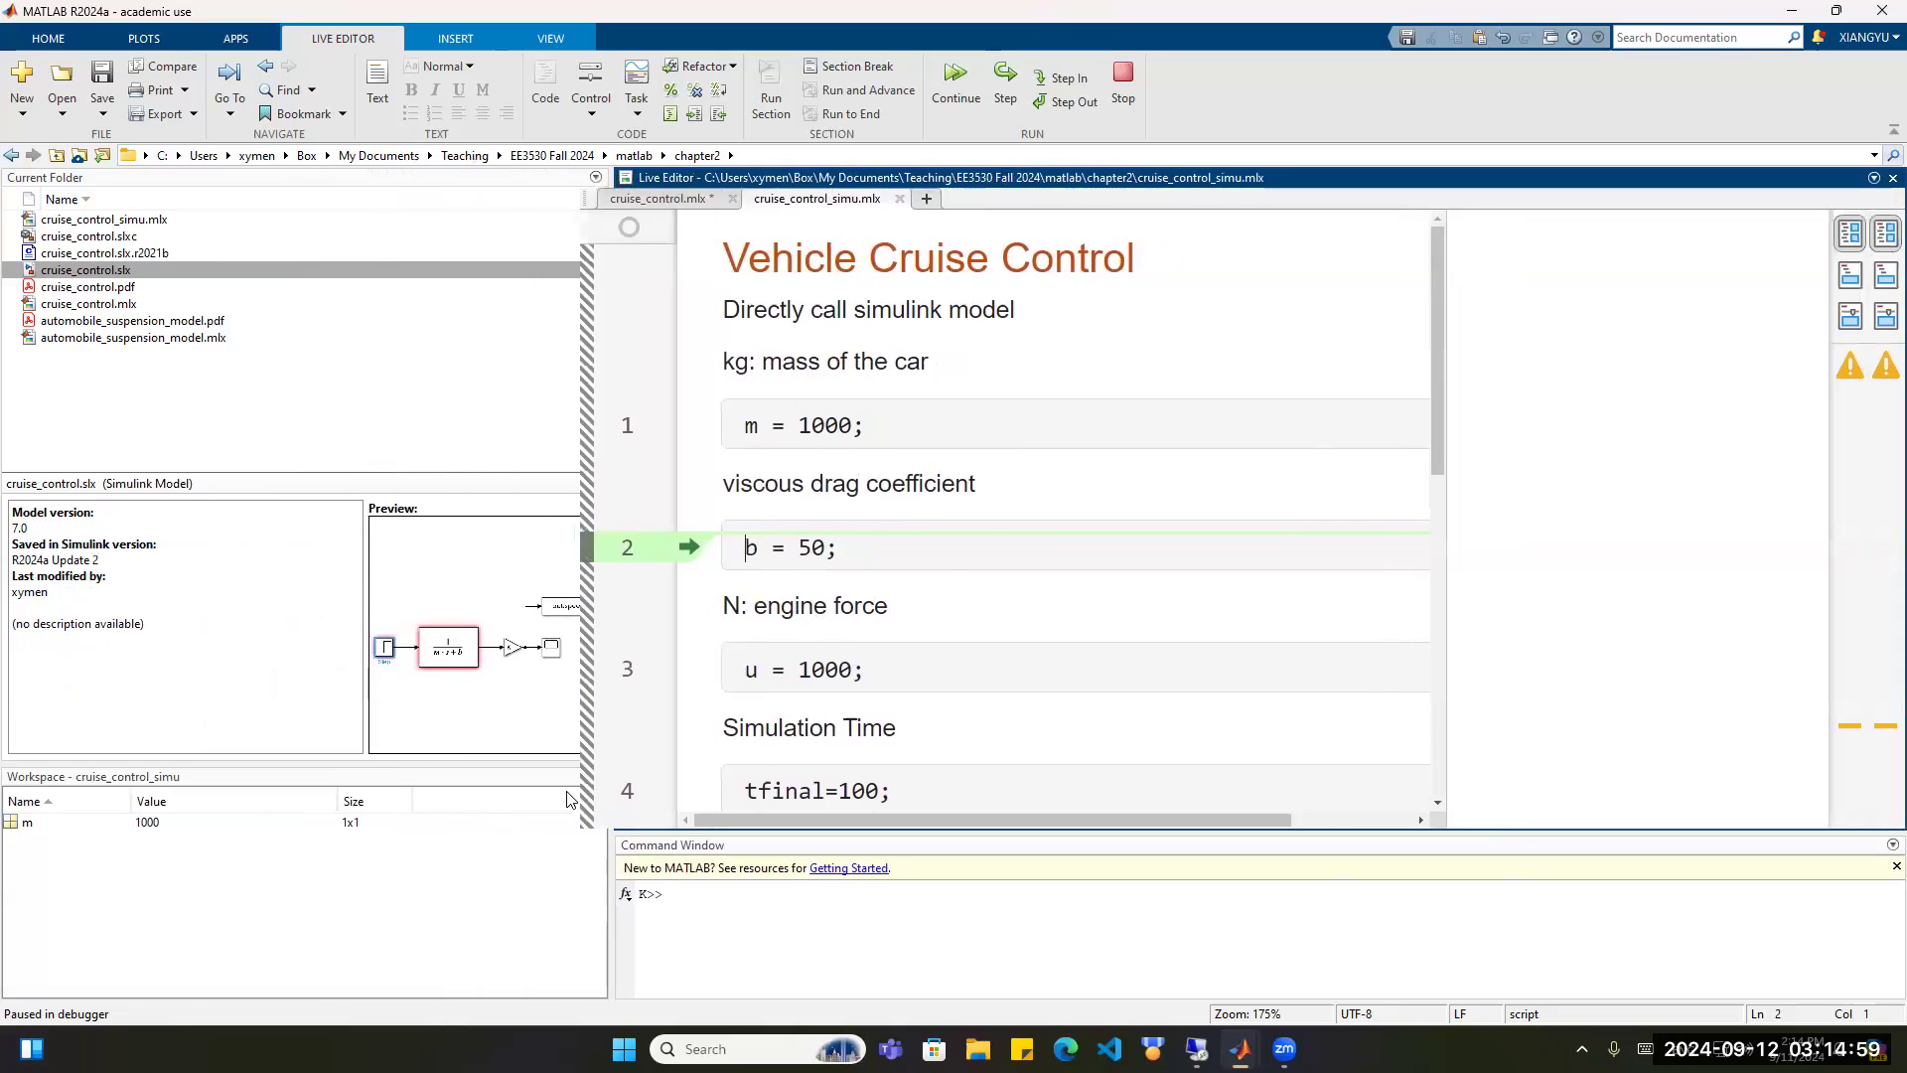
right_click(457, 803)
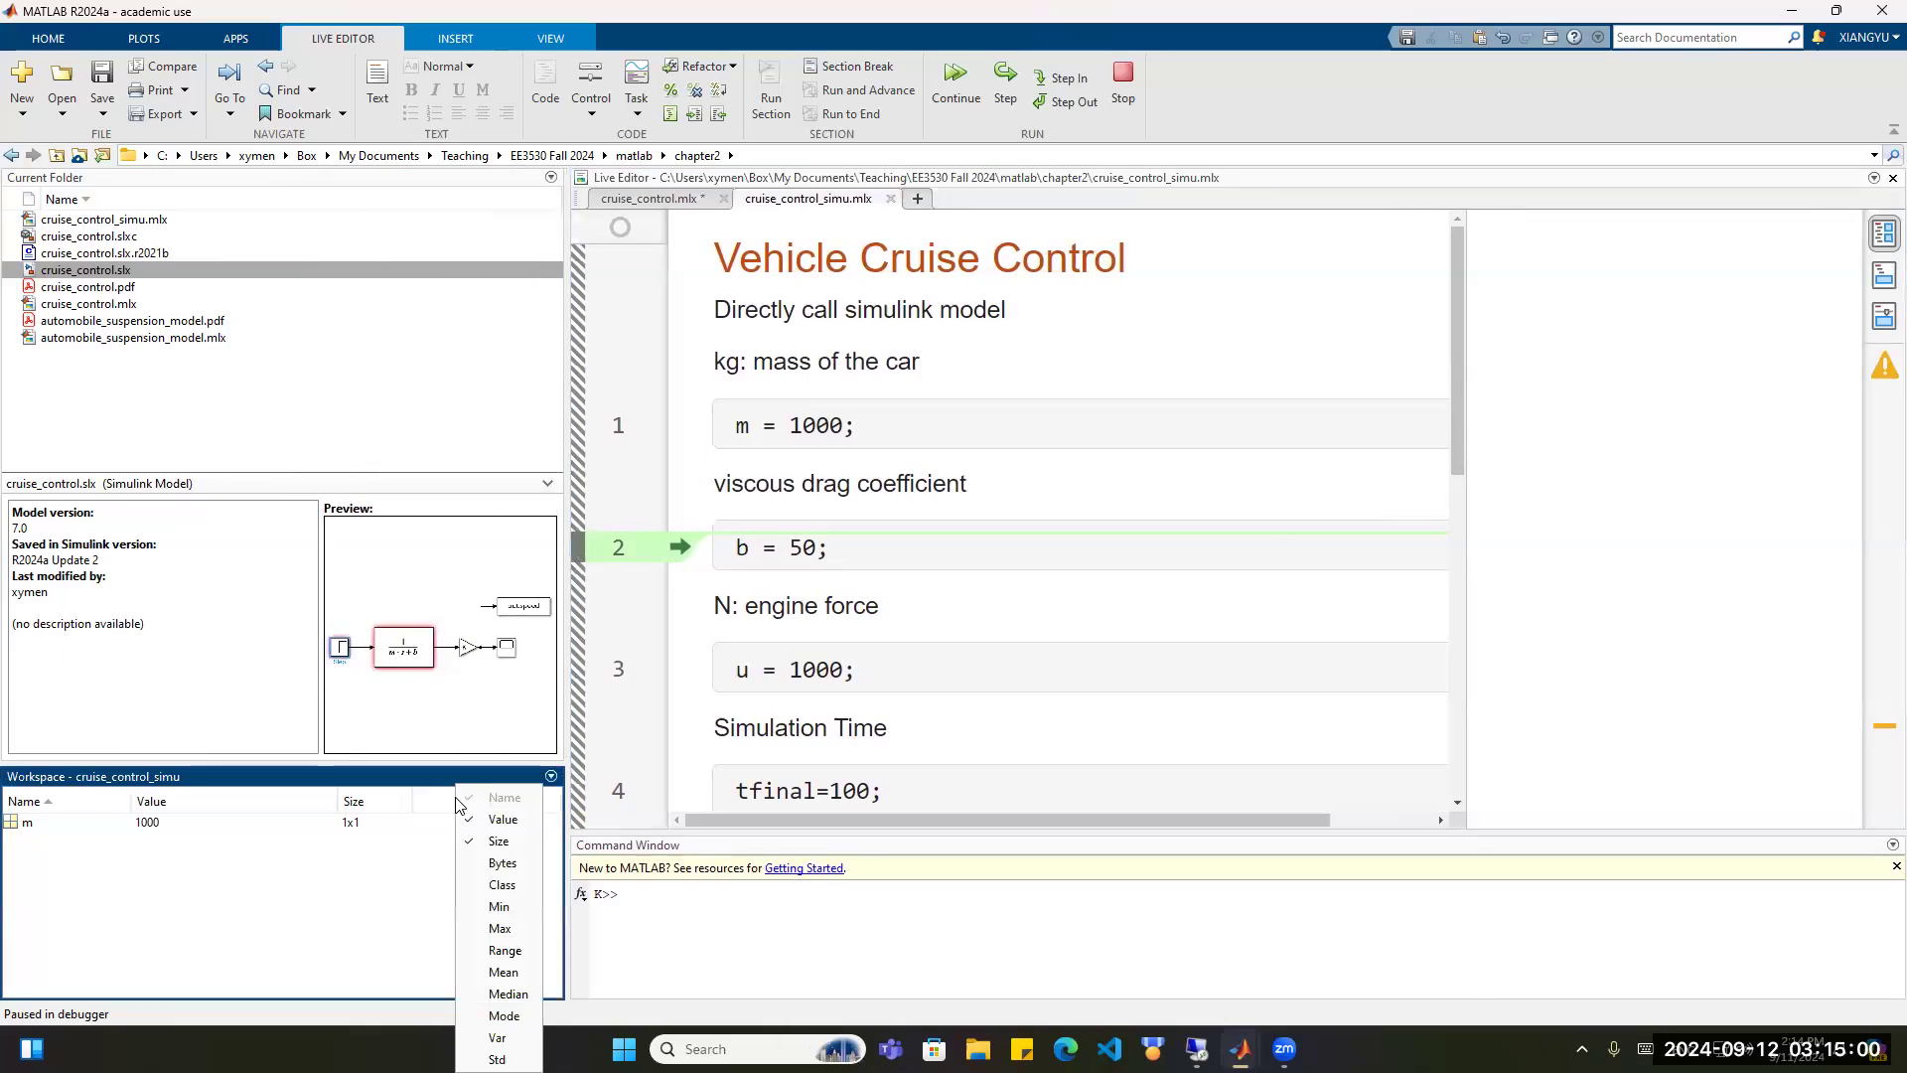
click(496, 841)
right_click(386, 804)
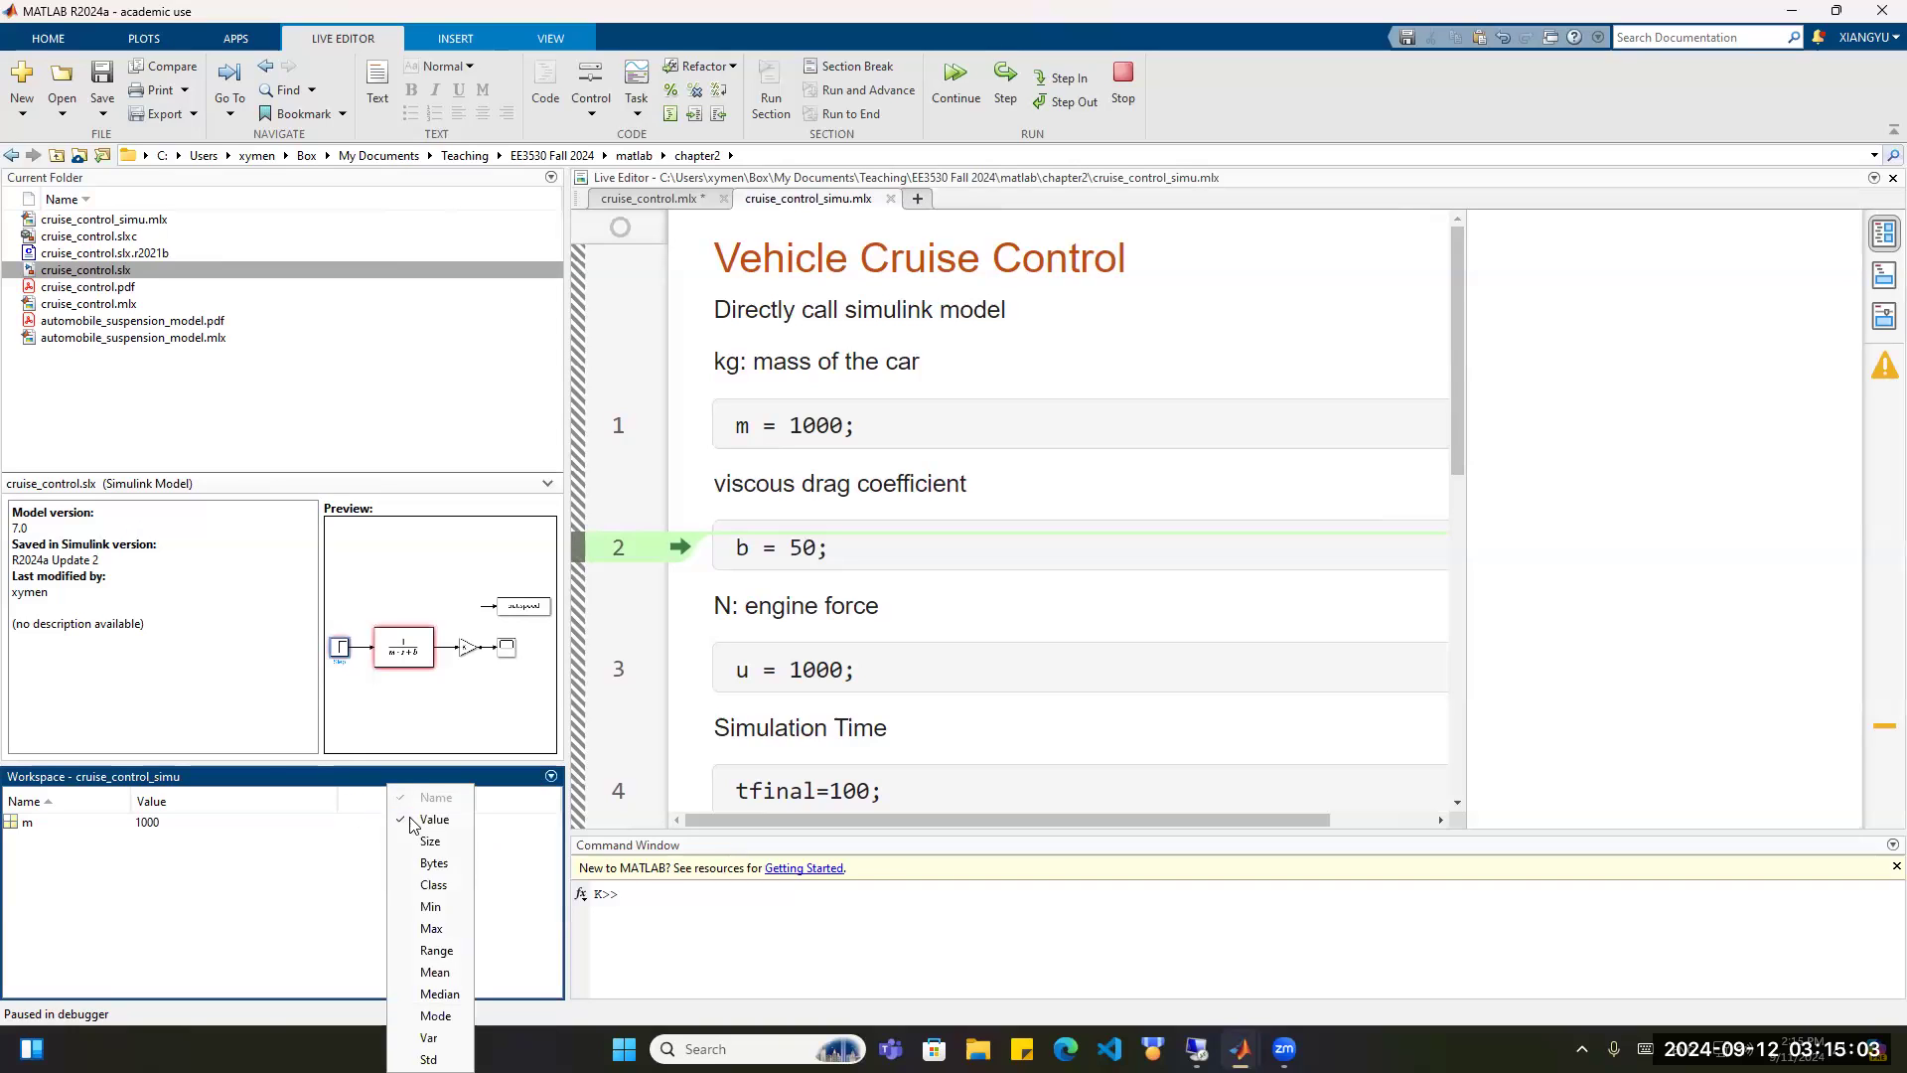
click(440, 887)
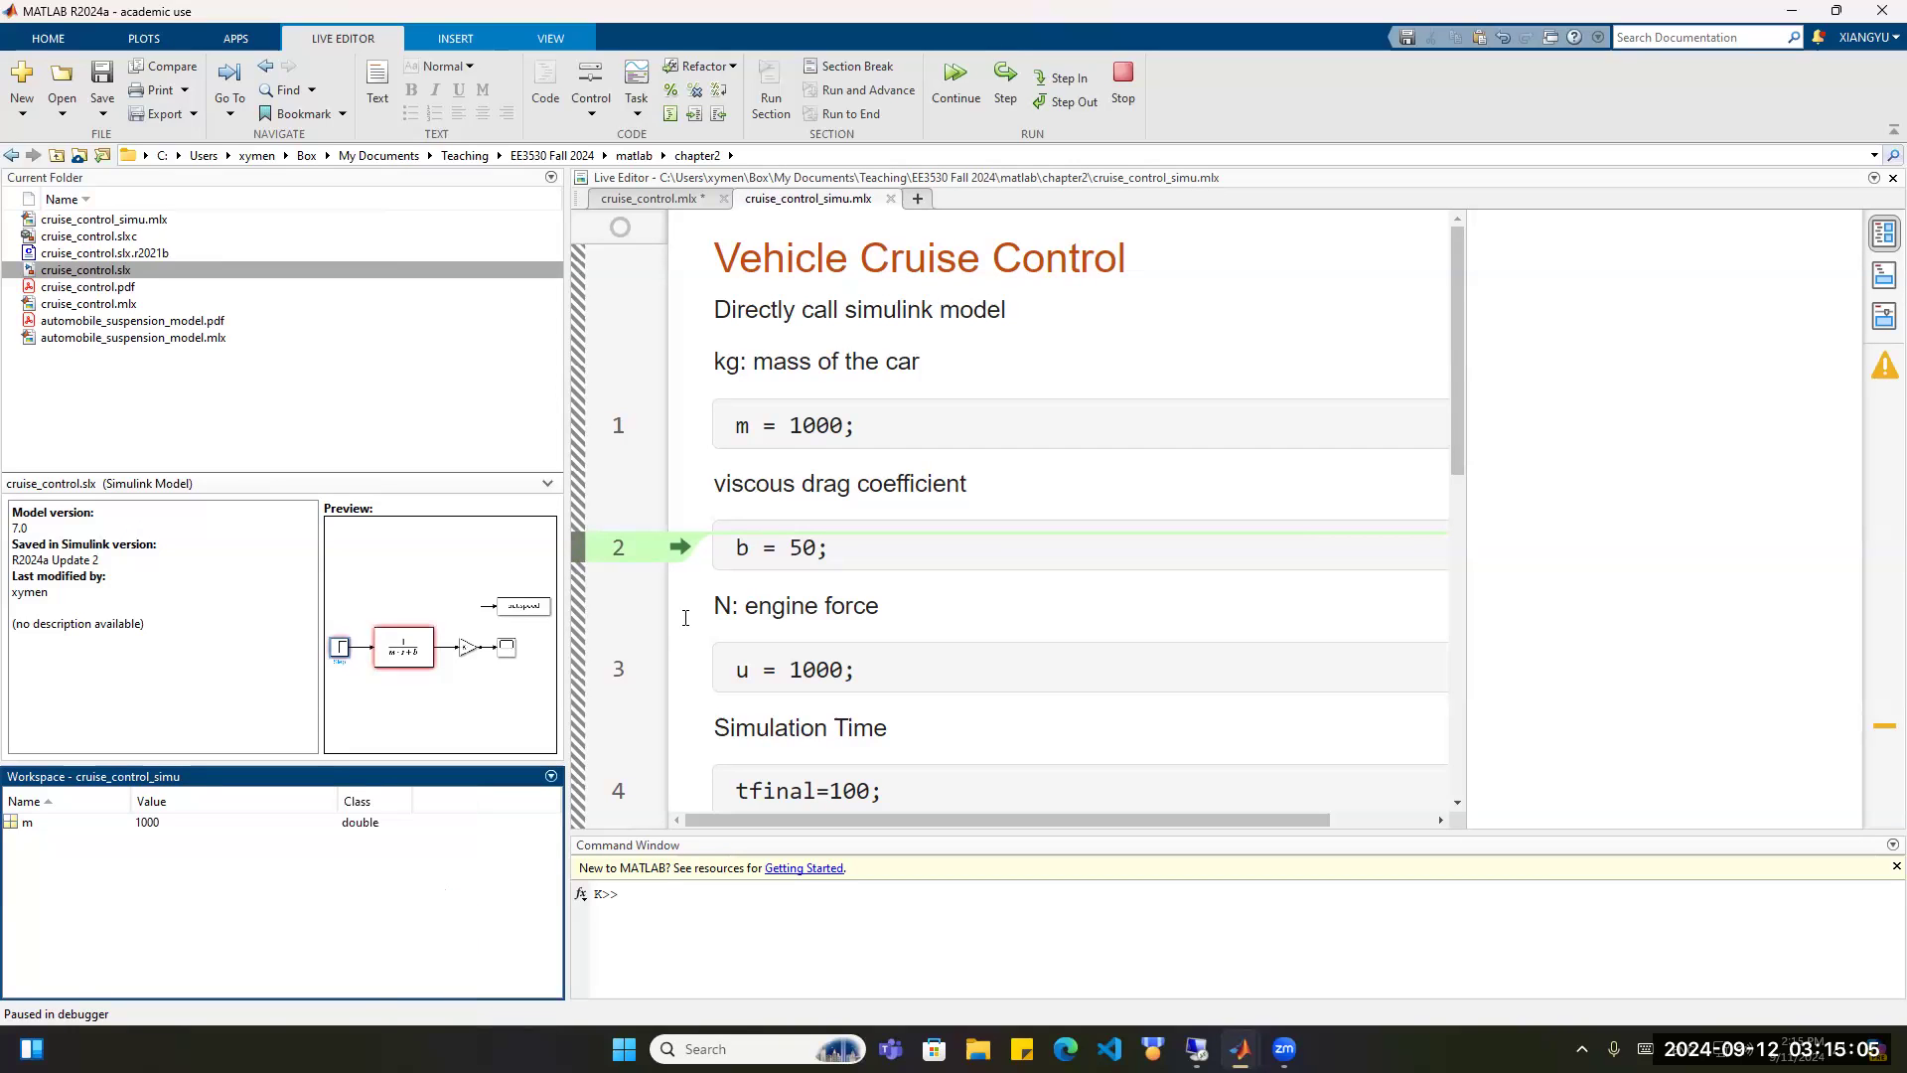
Step through lines 2 to 4 of the live script, executing b = 50, u = 1000 and tfinal=100.
click(1003, 79)
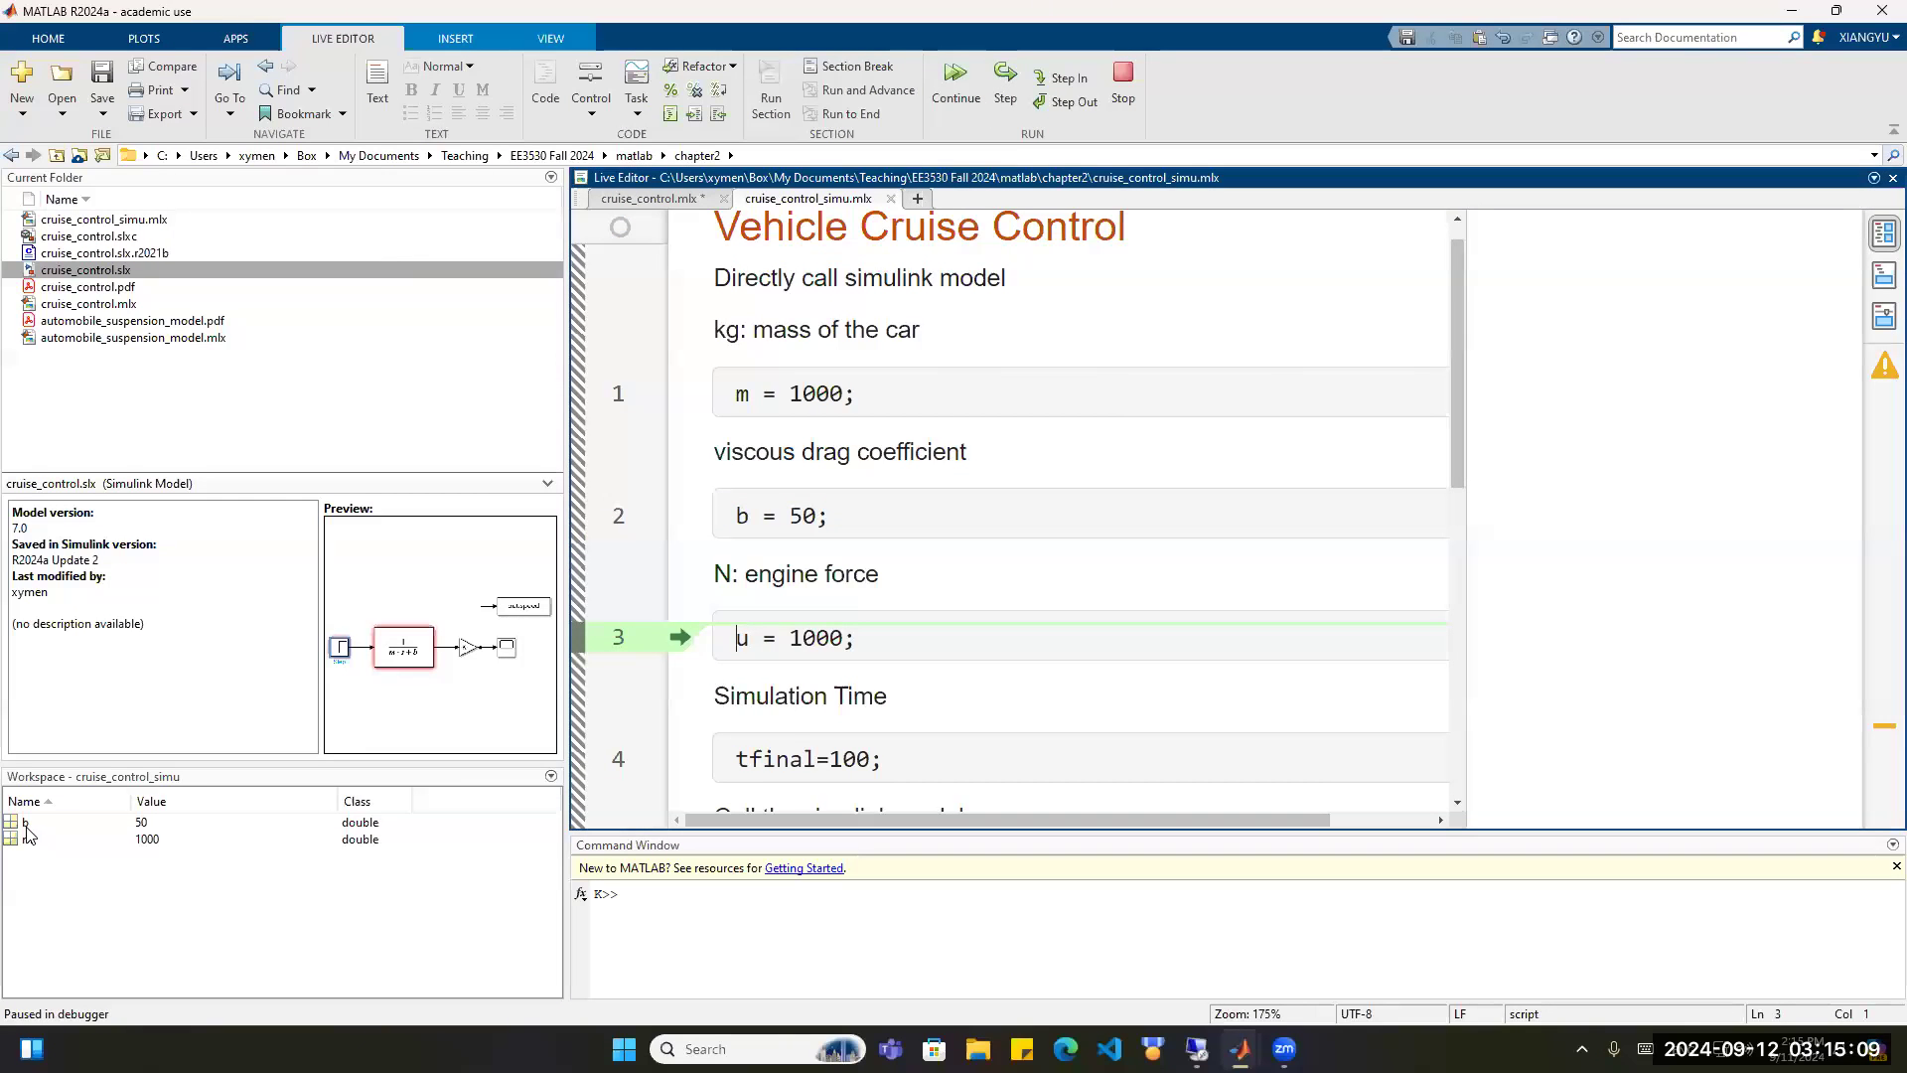
click(1005, 80)
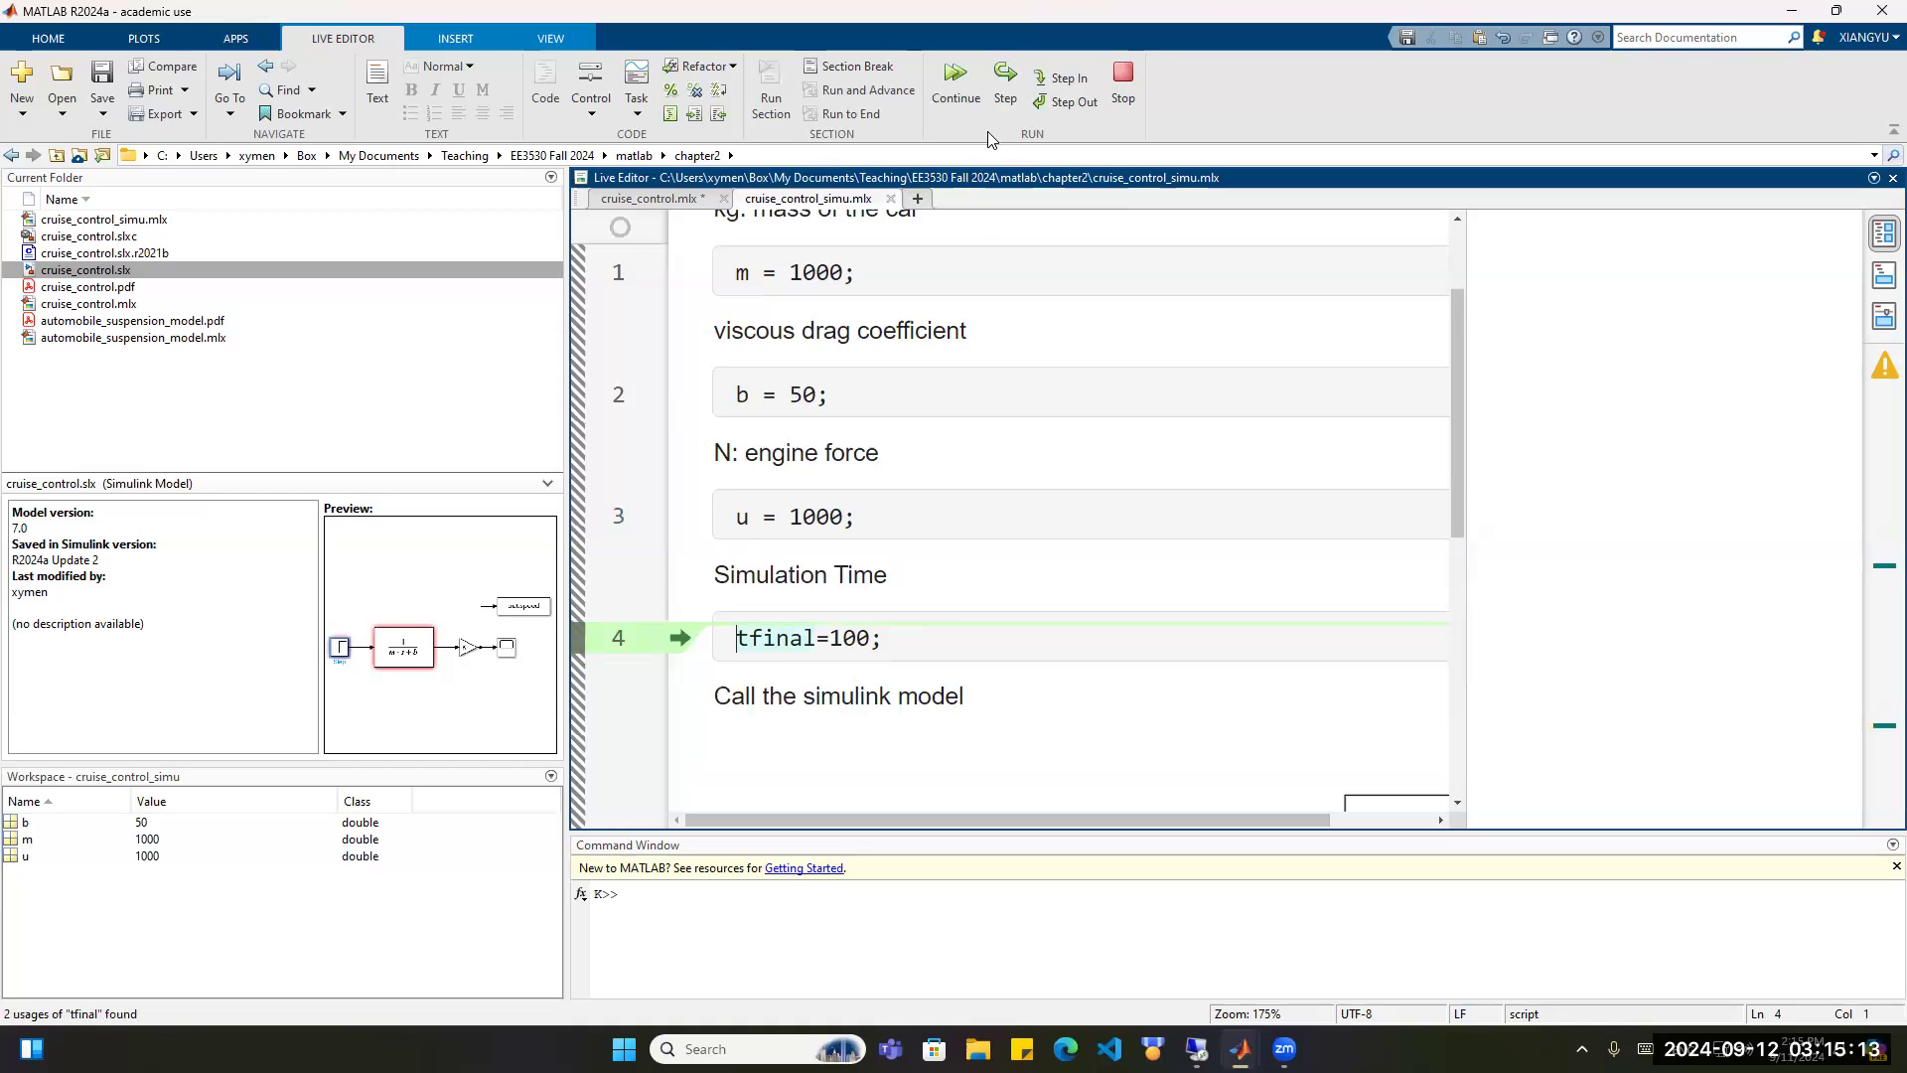
click(1012, 79)
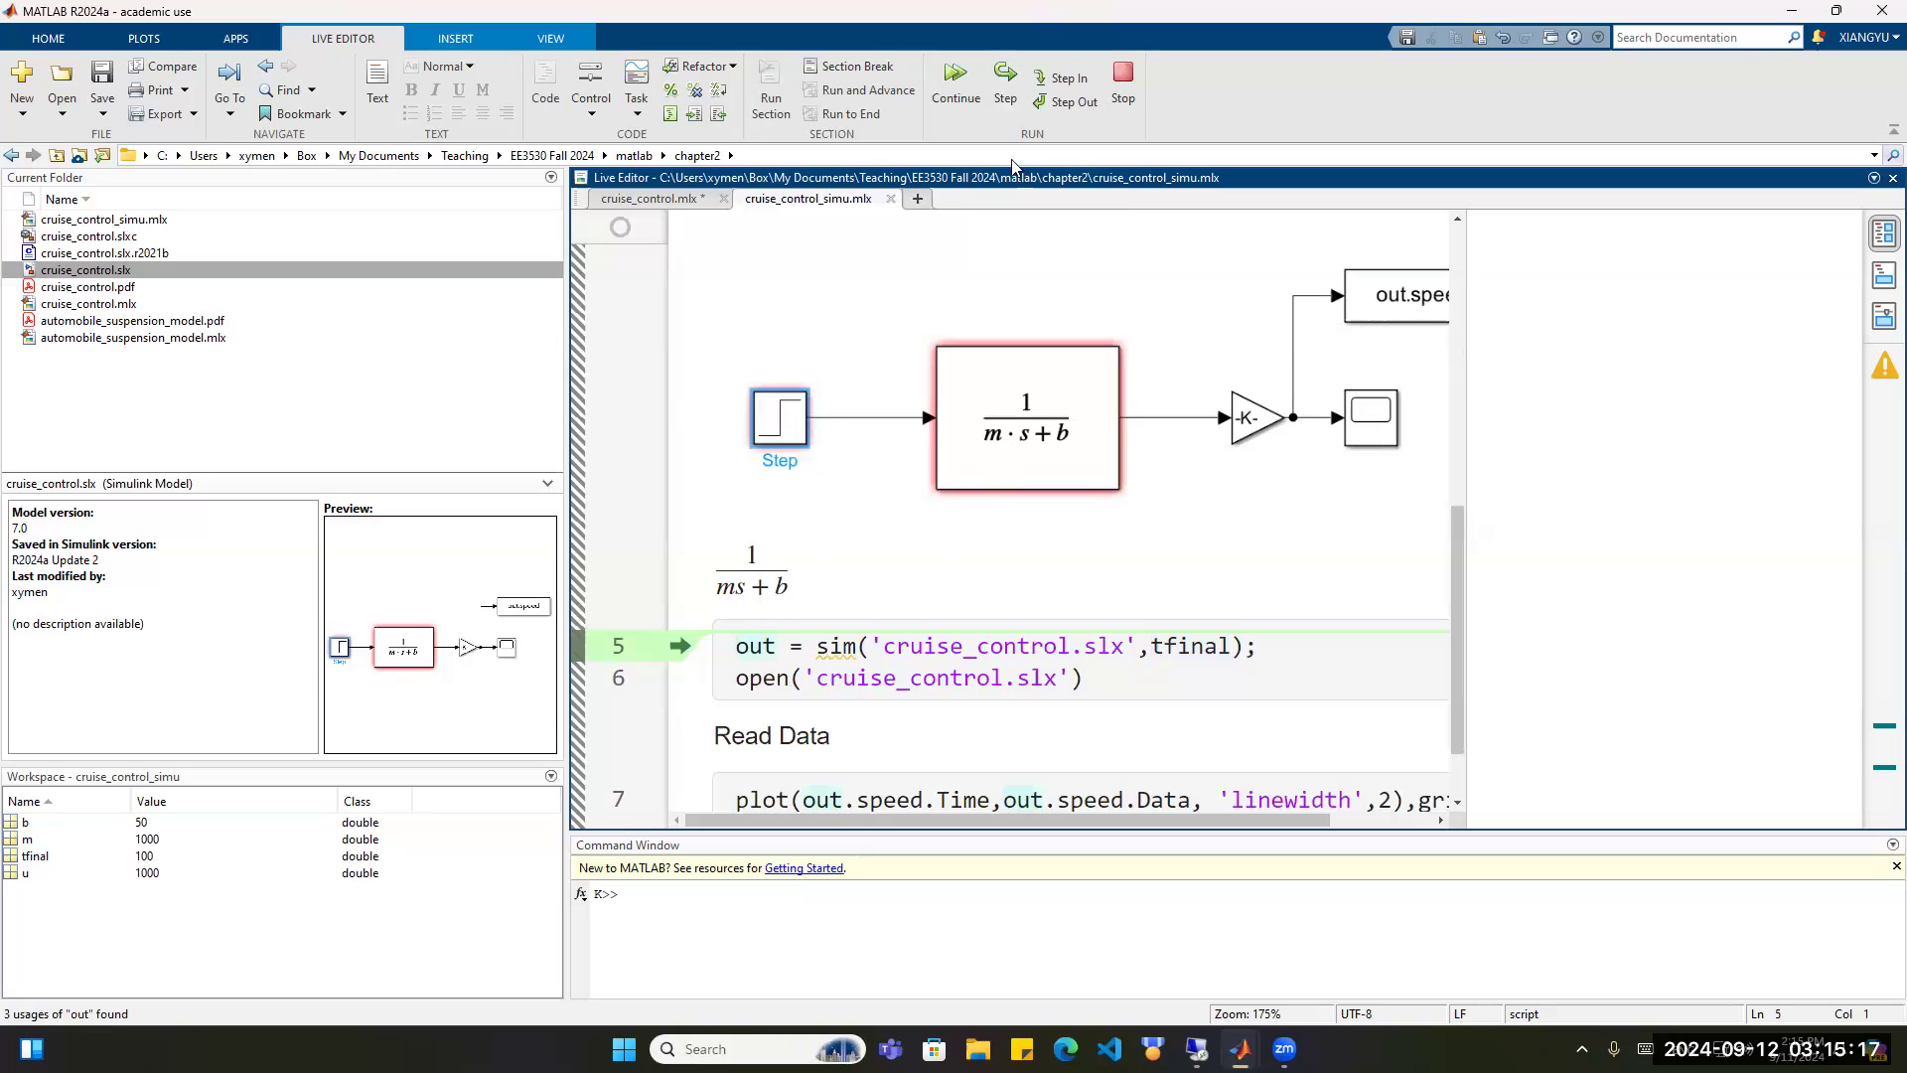
Execute the sim line of the live script, and widen the Class column to inspect the full class of the out variable.
click(1006, 75)
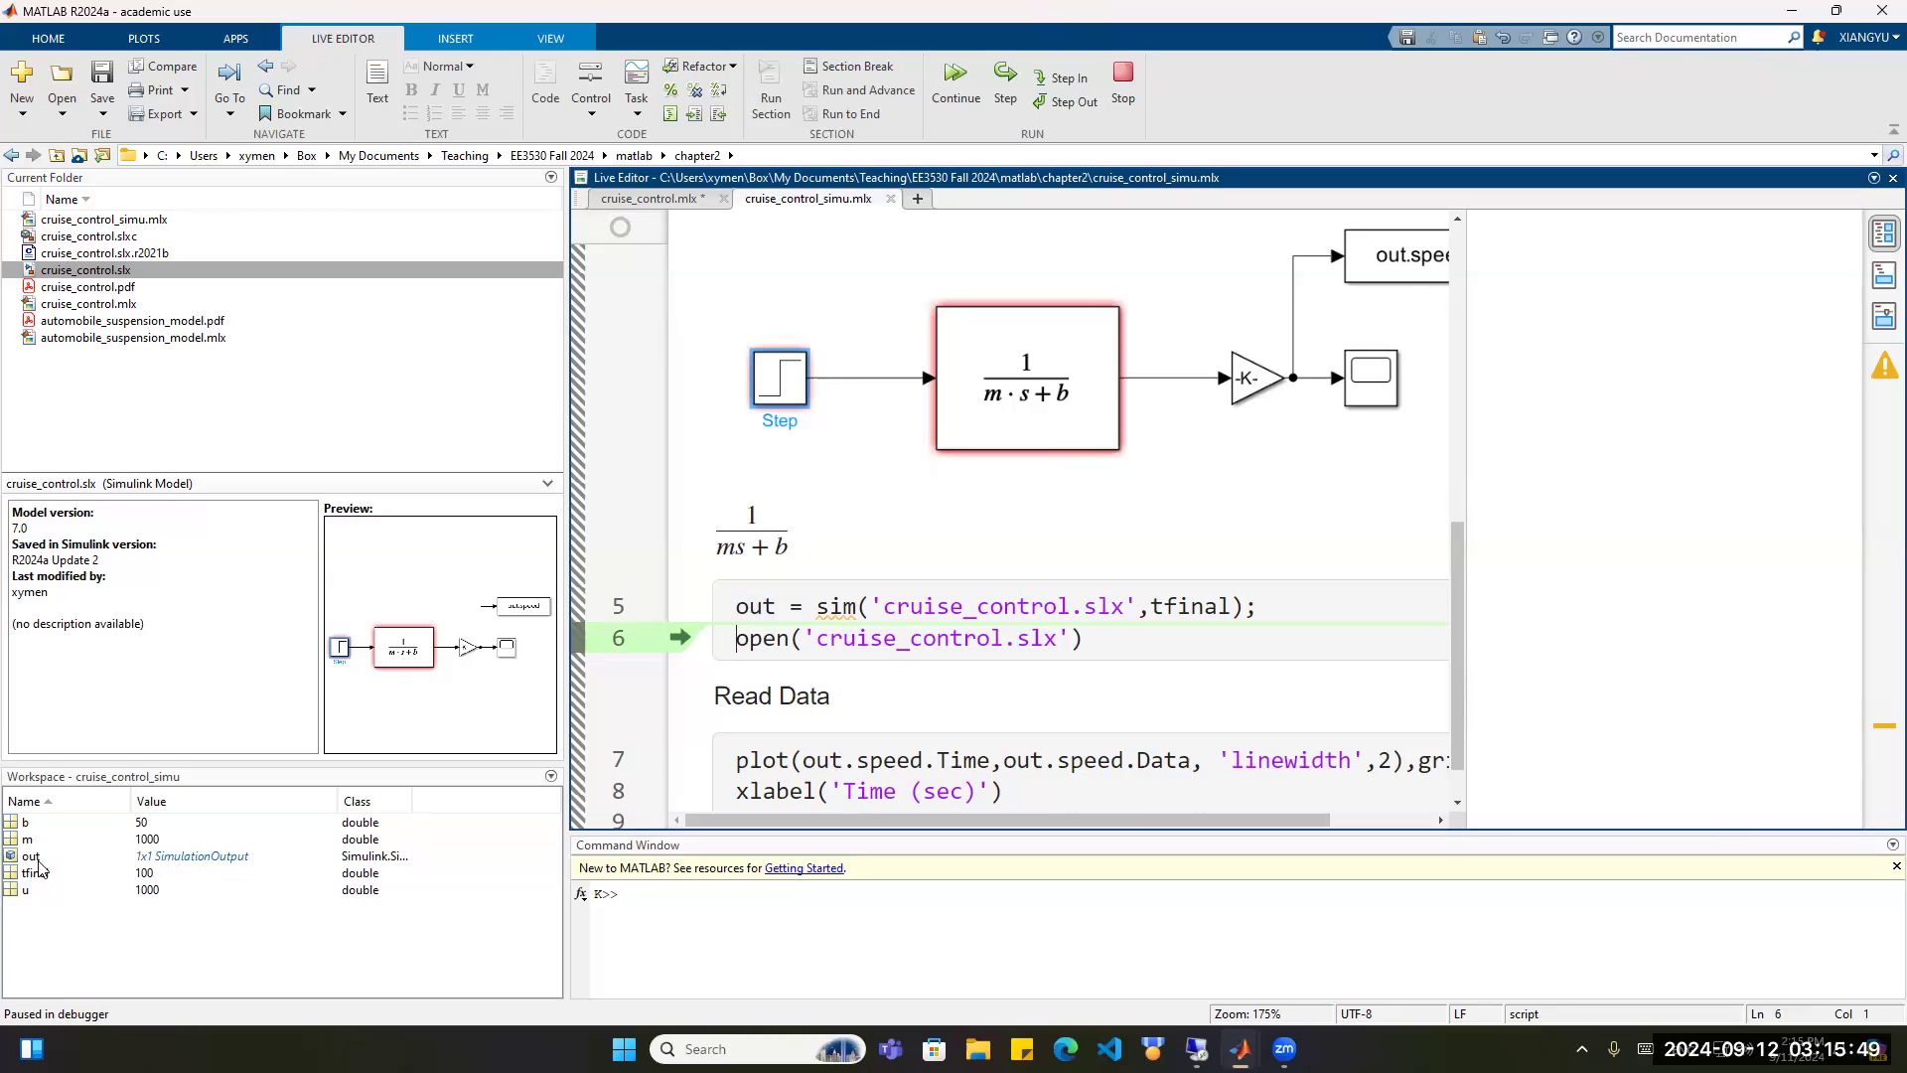
drag(412, 799, 510, 796)
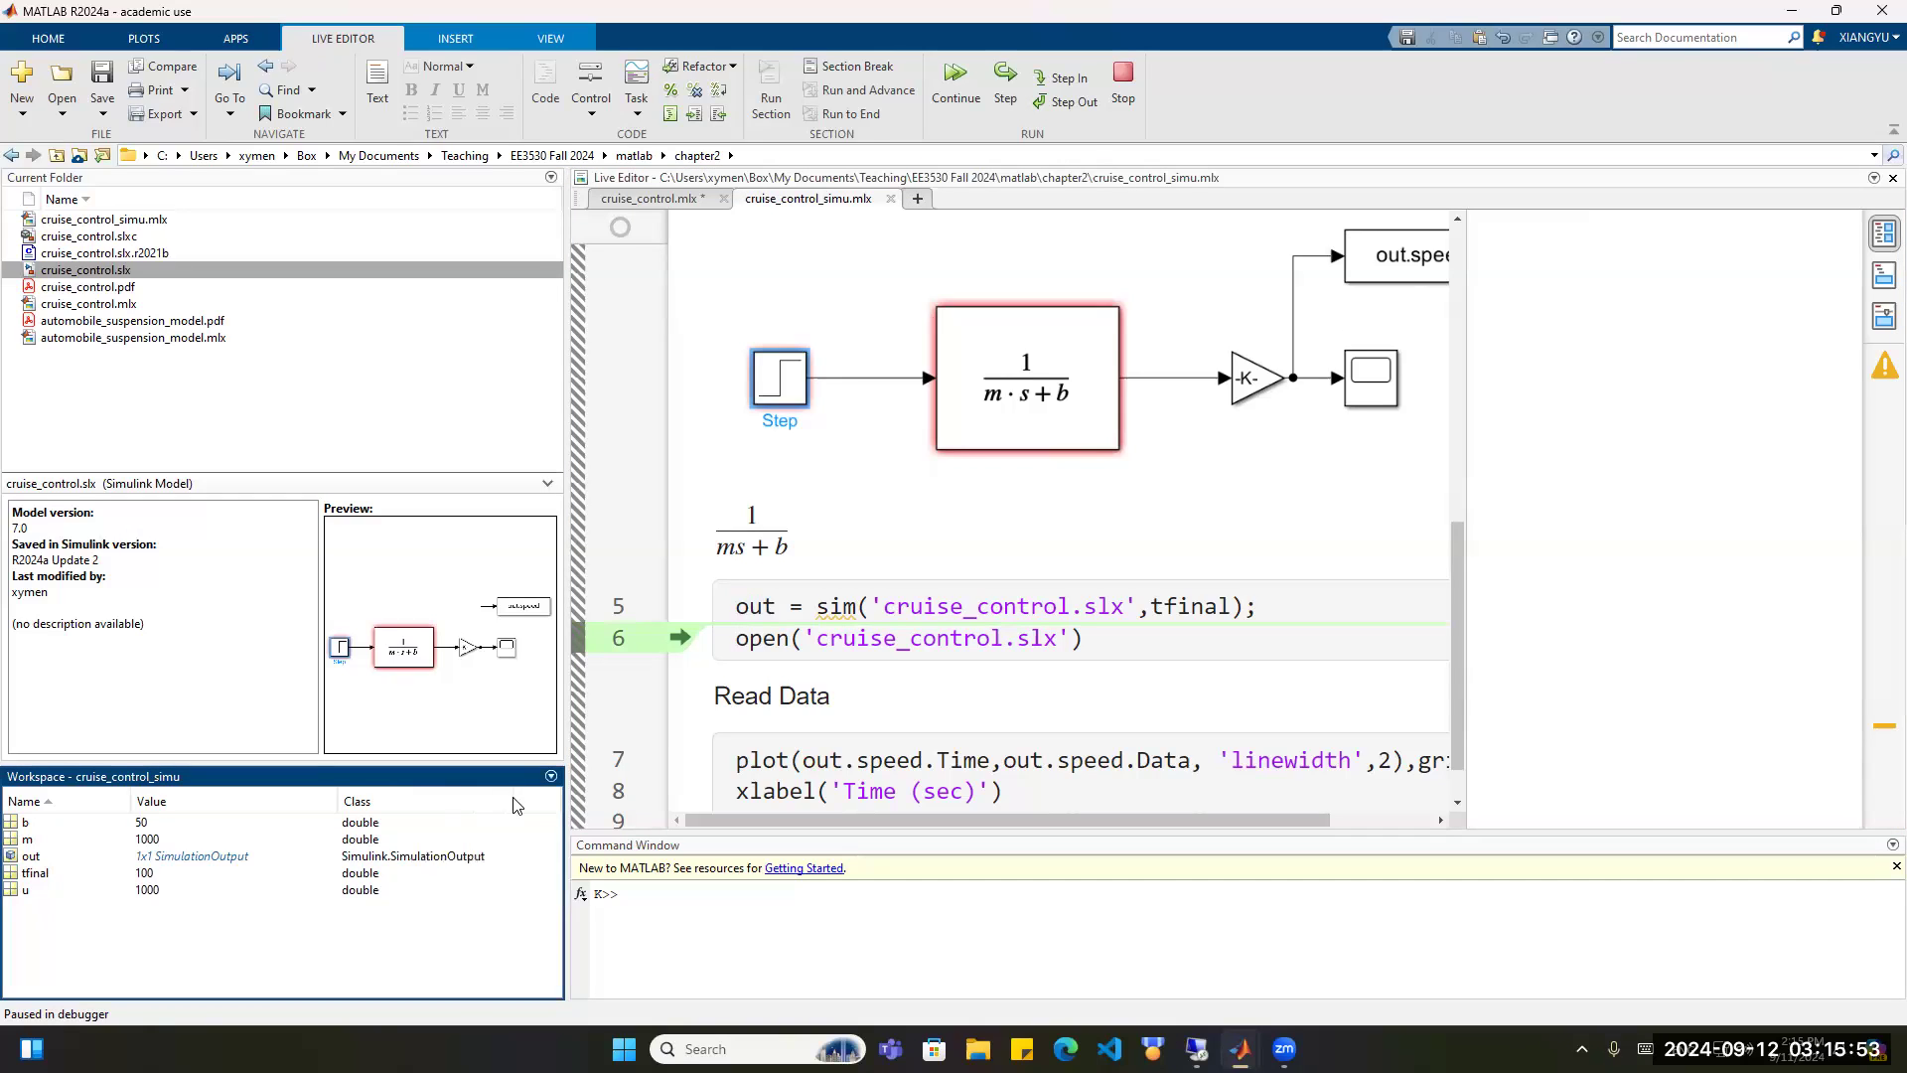
click(30, 856)
click(1103, 648)
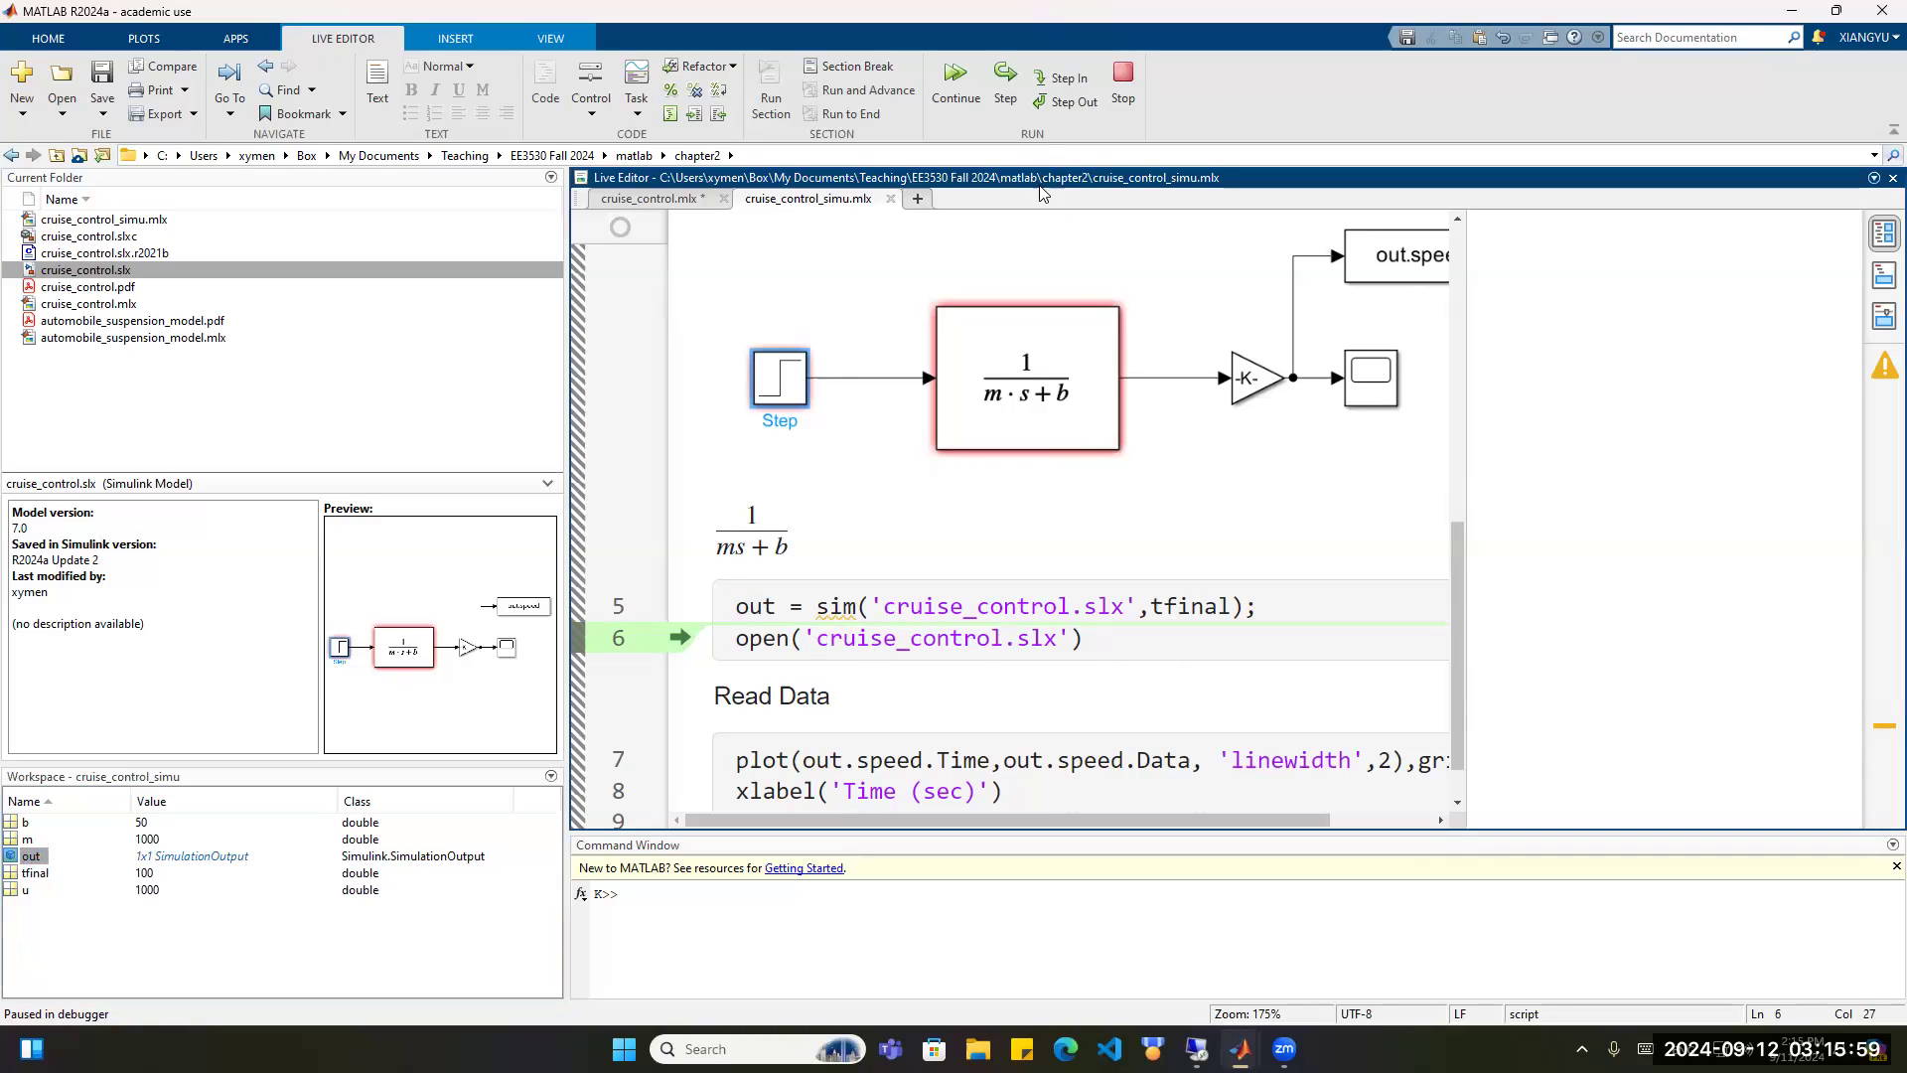
Execute the open('cruise_control.slx') line and minimize the model window to return to the live script.
click(1005, 75)
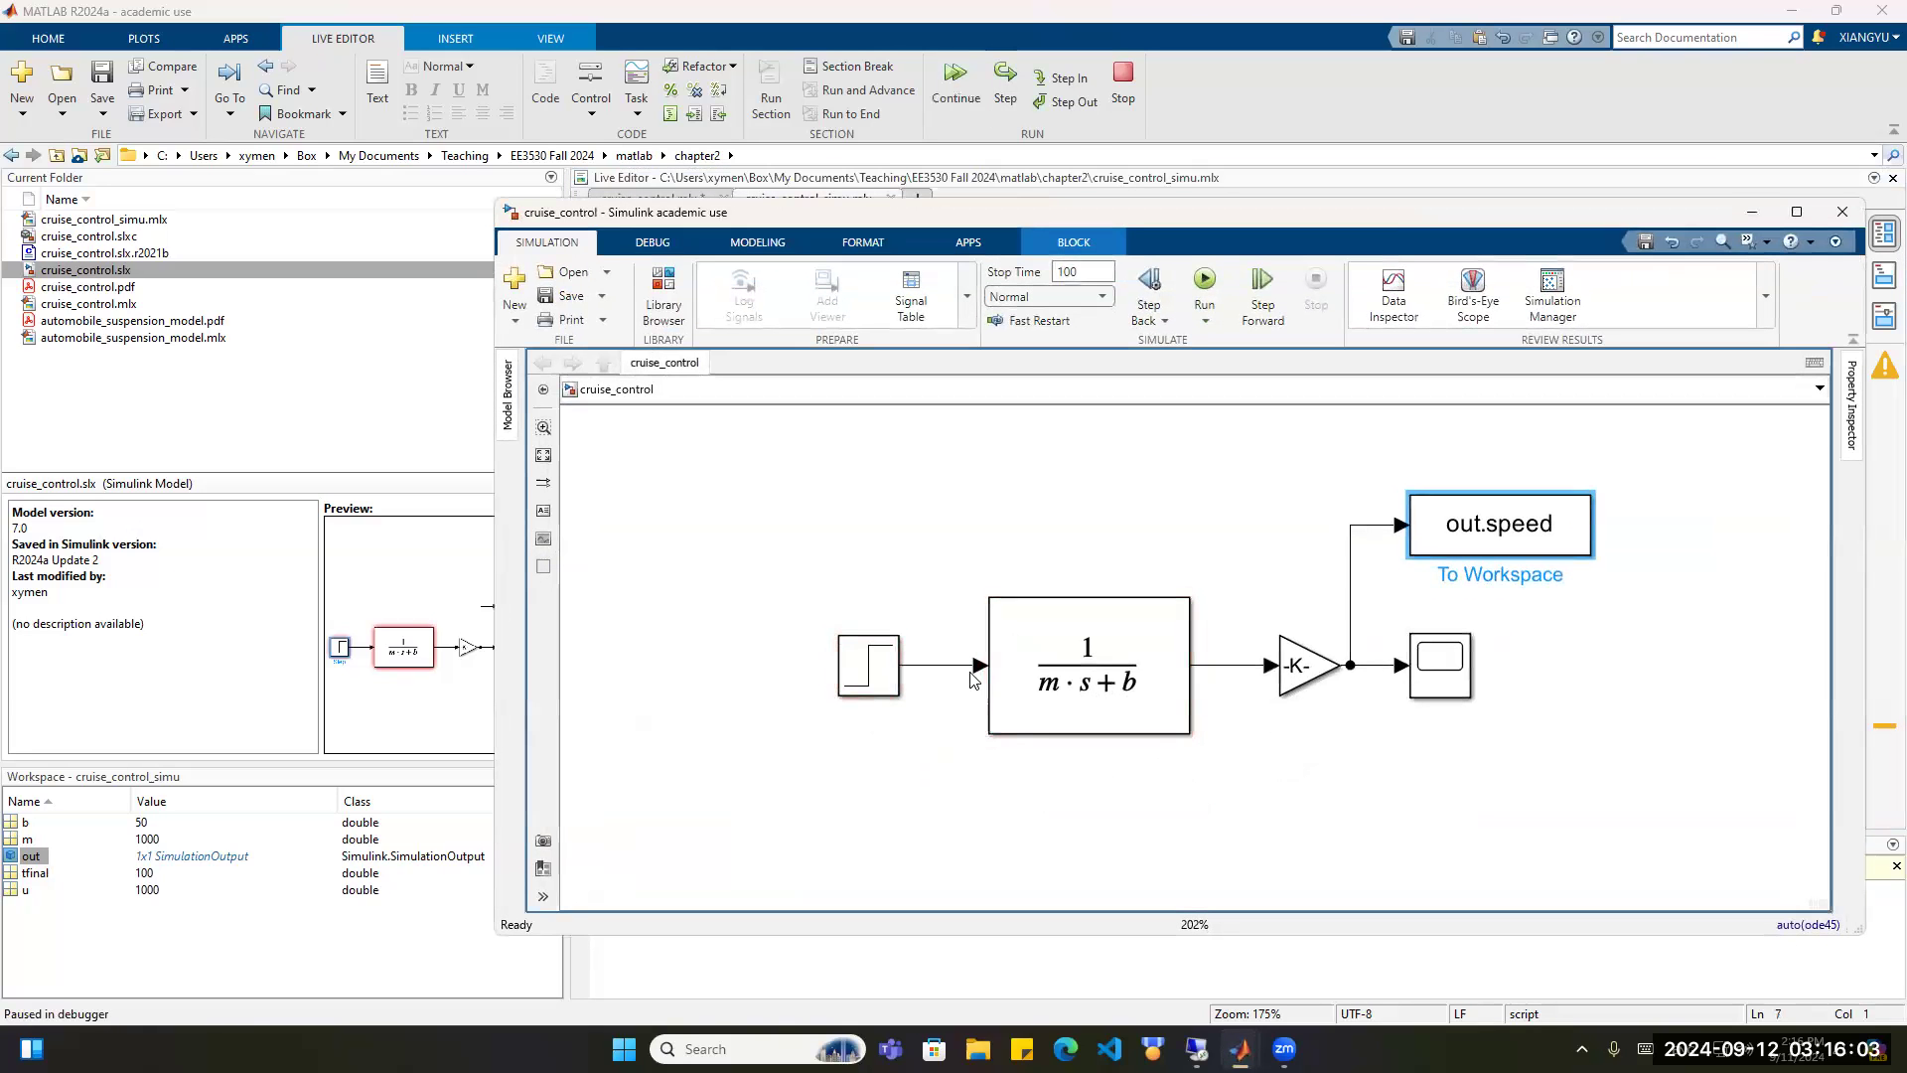
click(1761, 212)
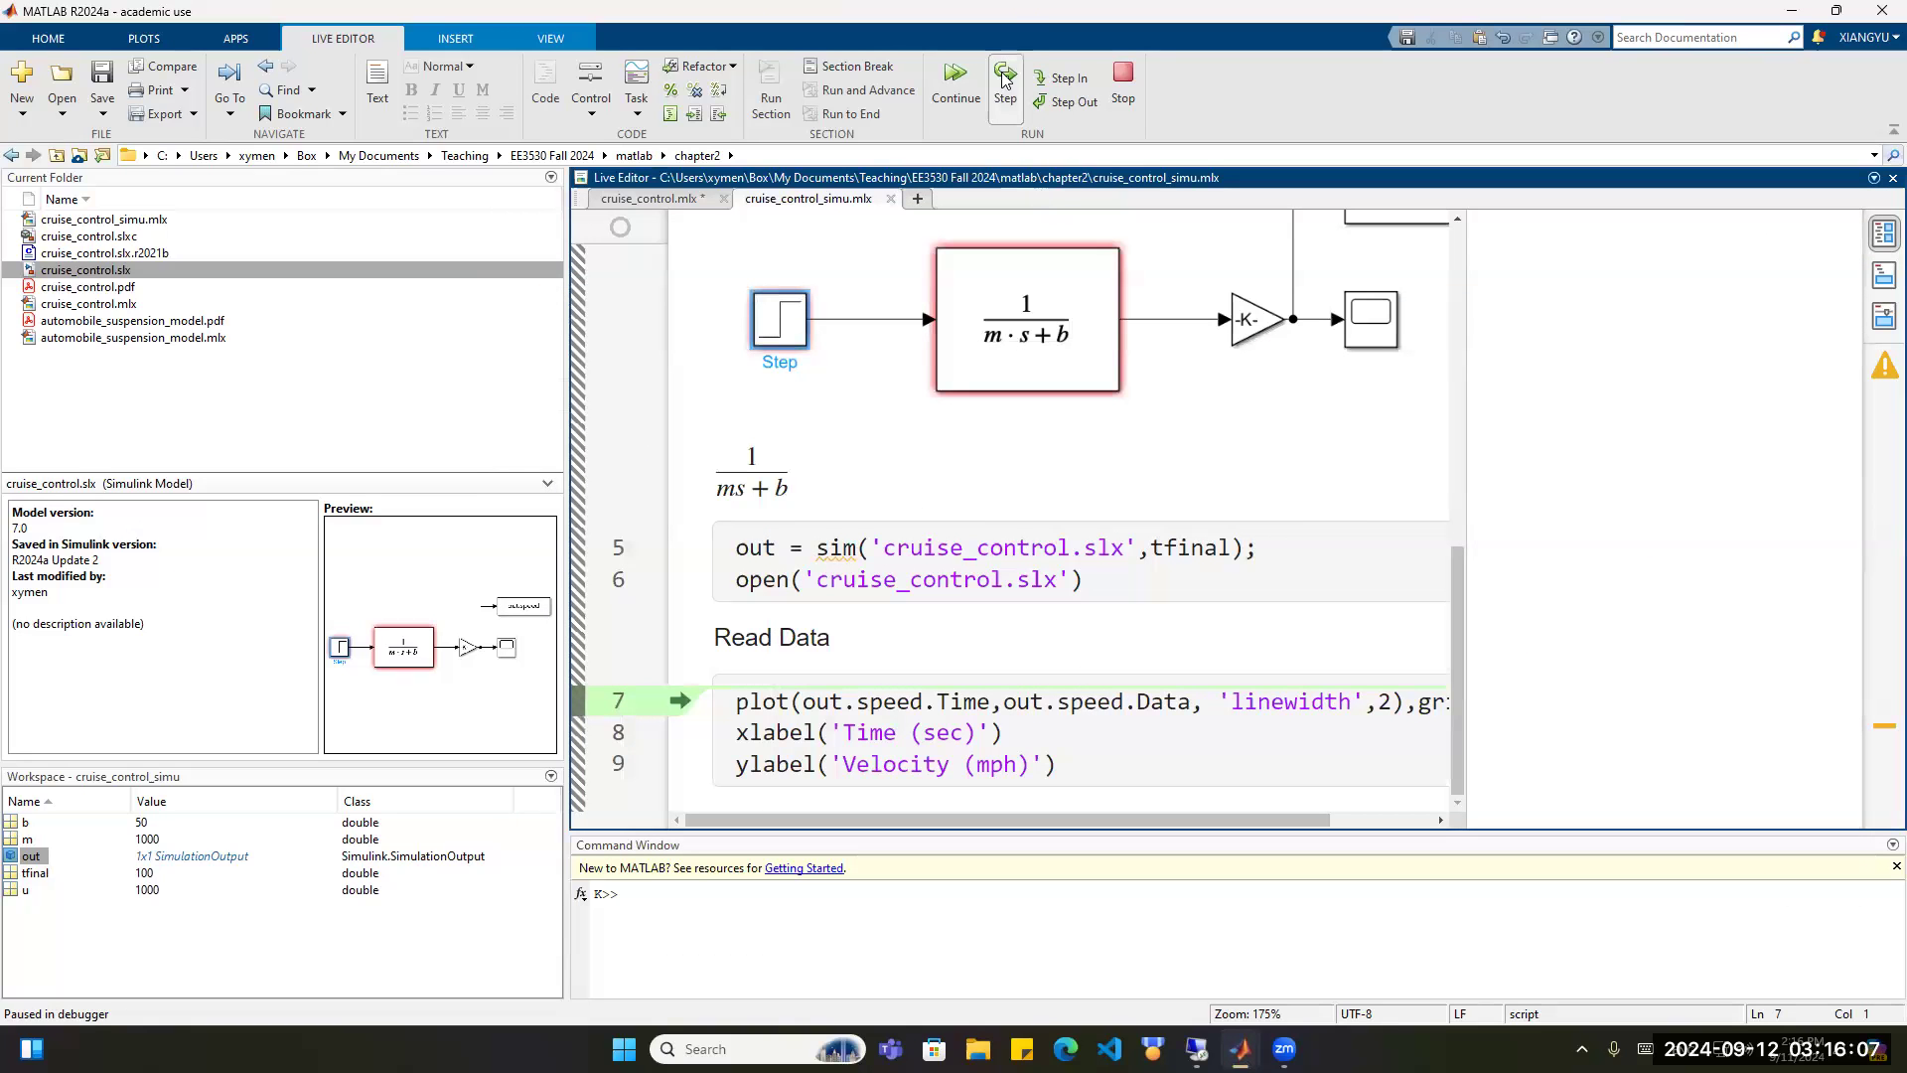
Widen the live script's output area and step through the plot, xlabel and ylabel lines until the script finishes.
drag(564, 351, 230, 352)
click(1006, 76)
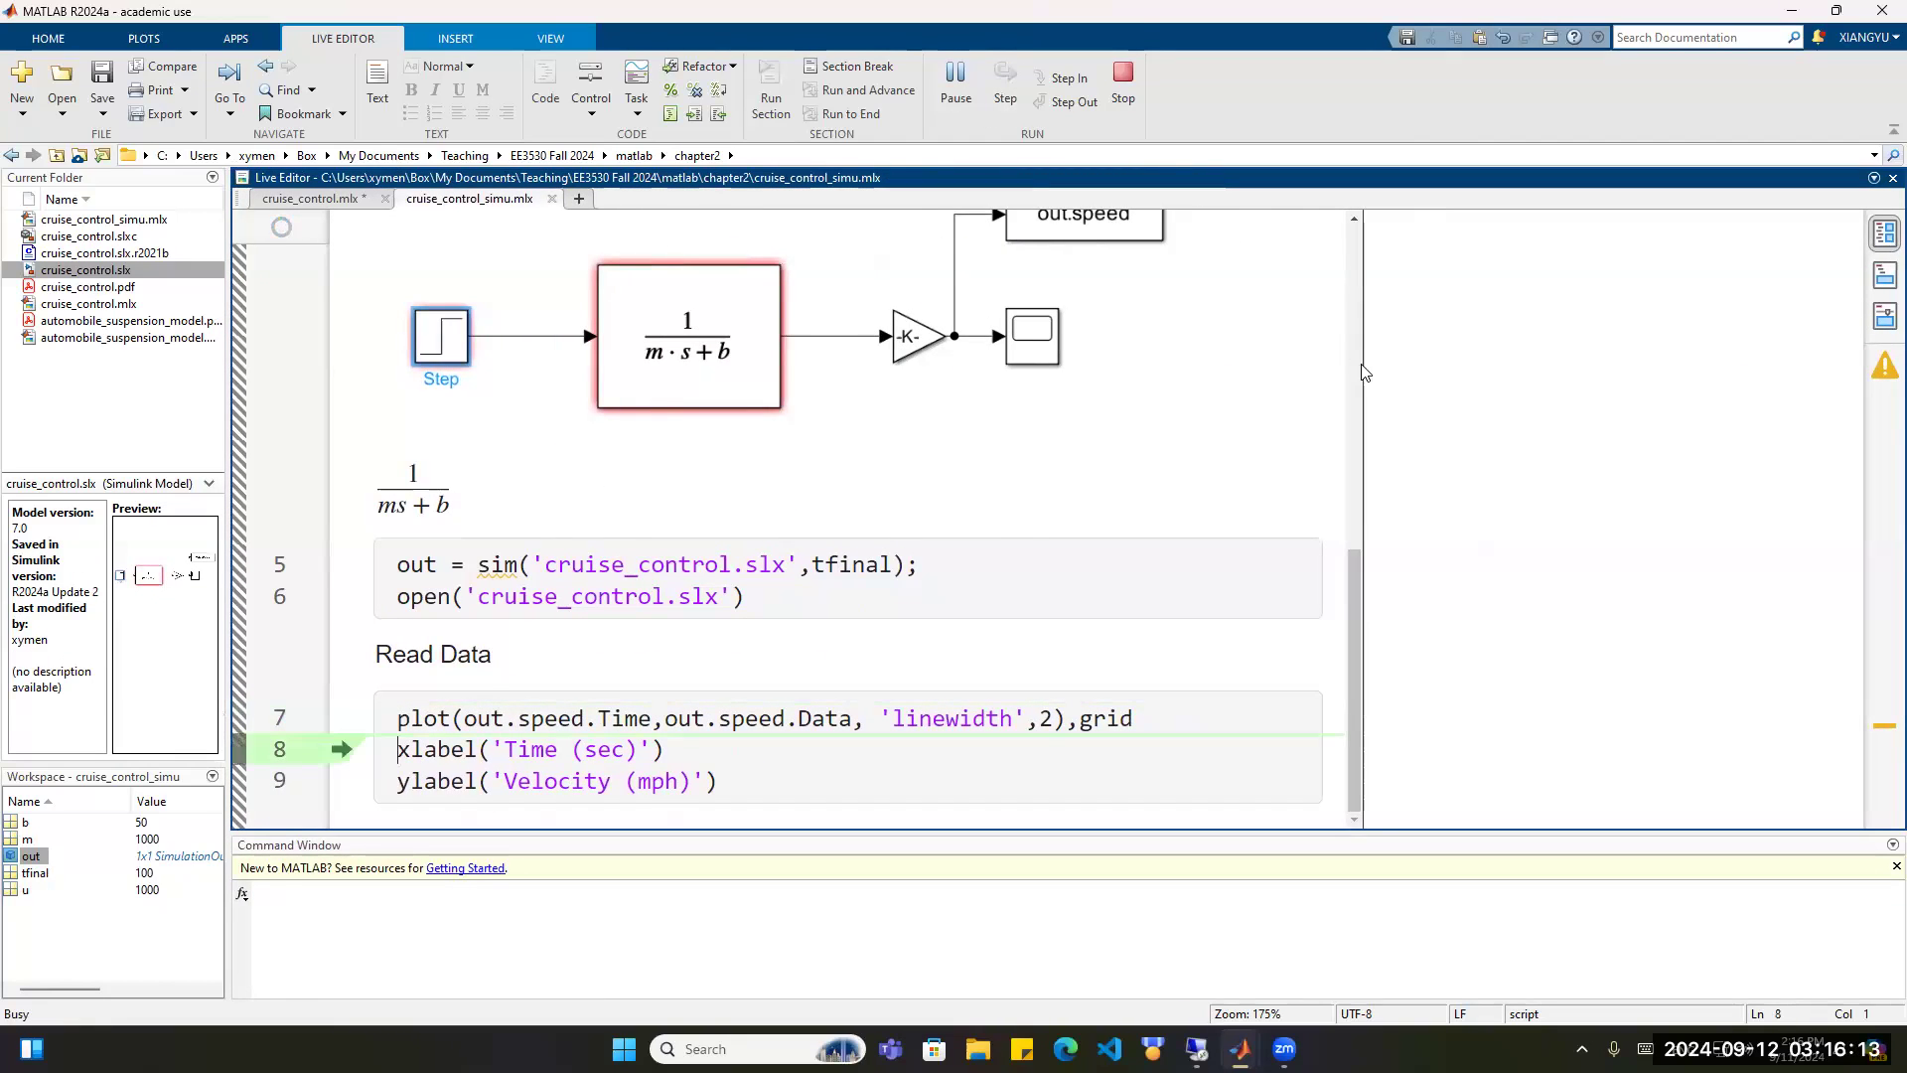
drag(1368, 372, 1170, 361)
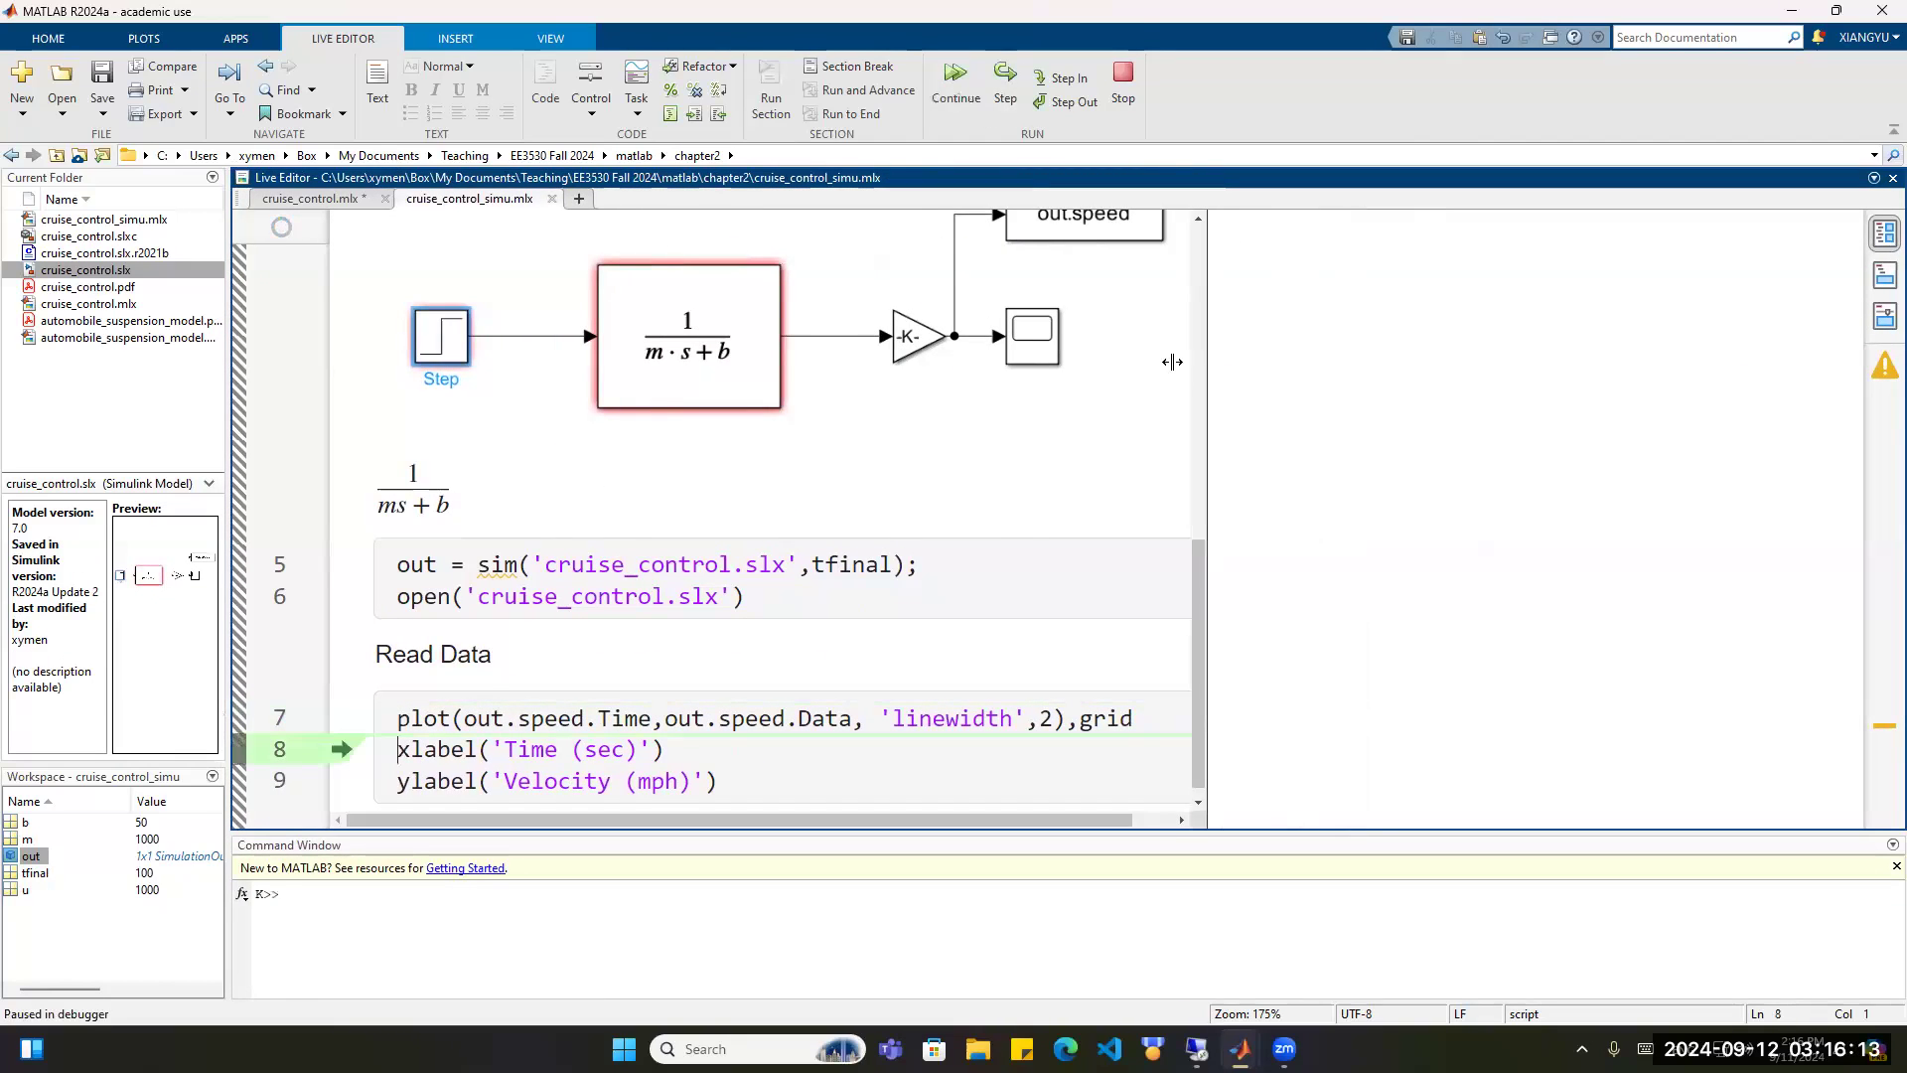
click(1006, 75)
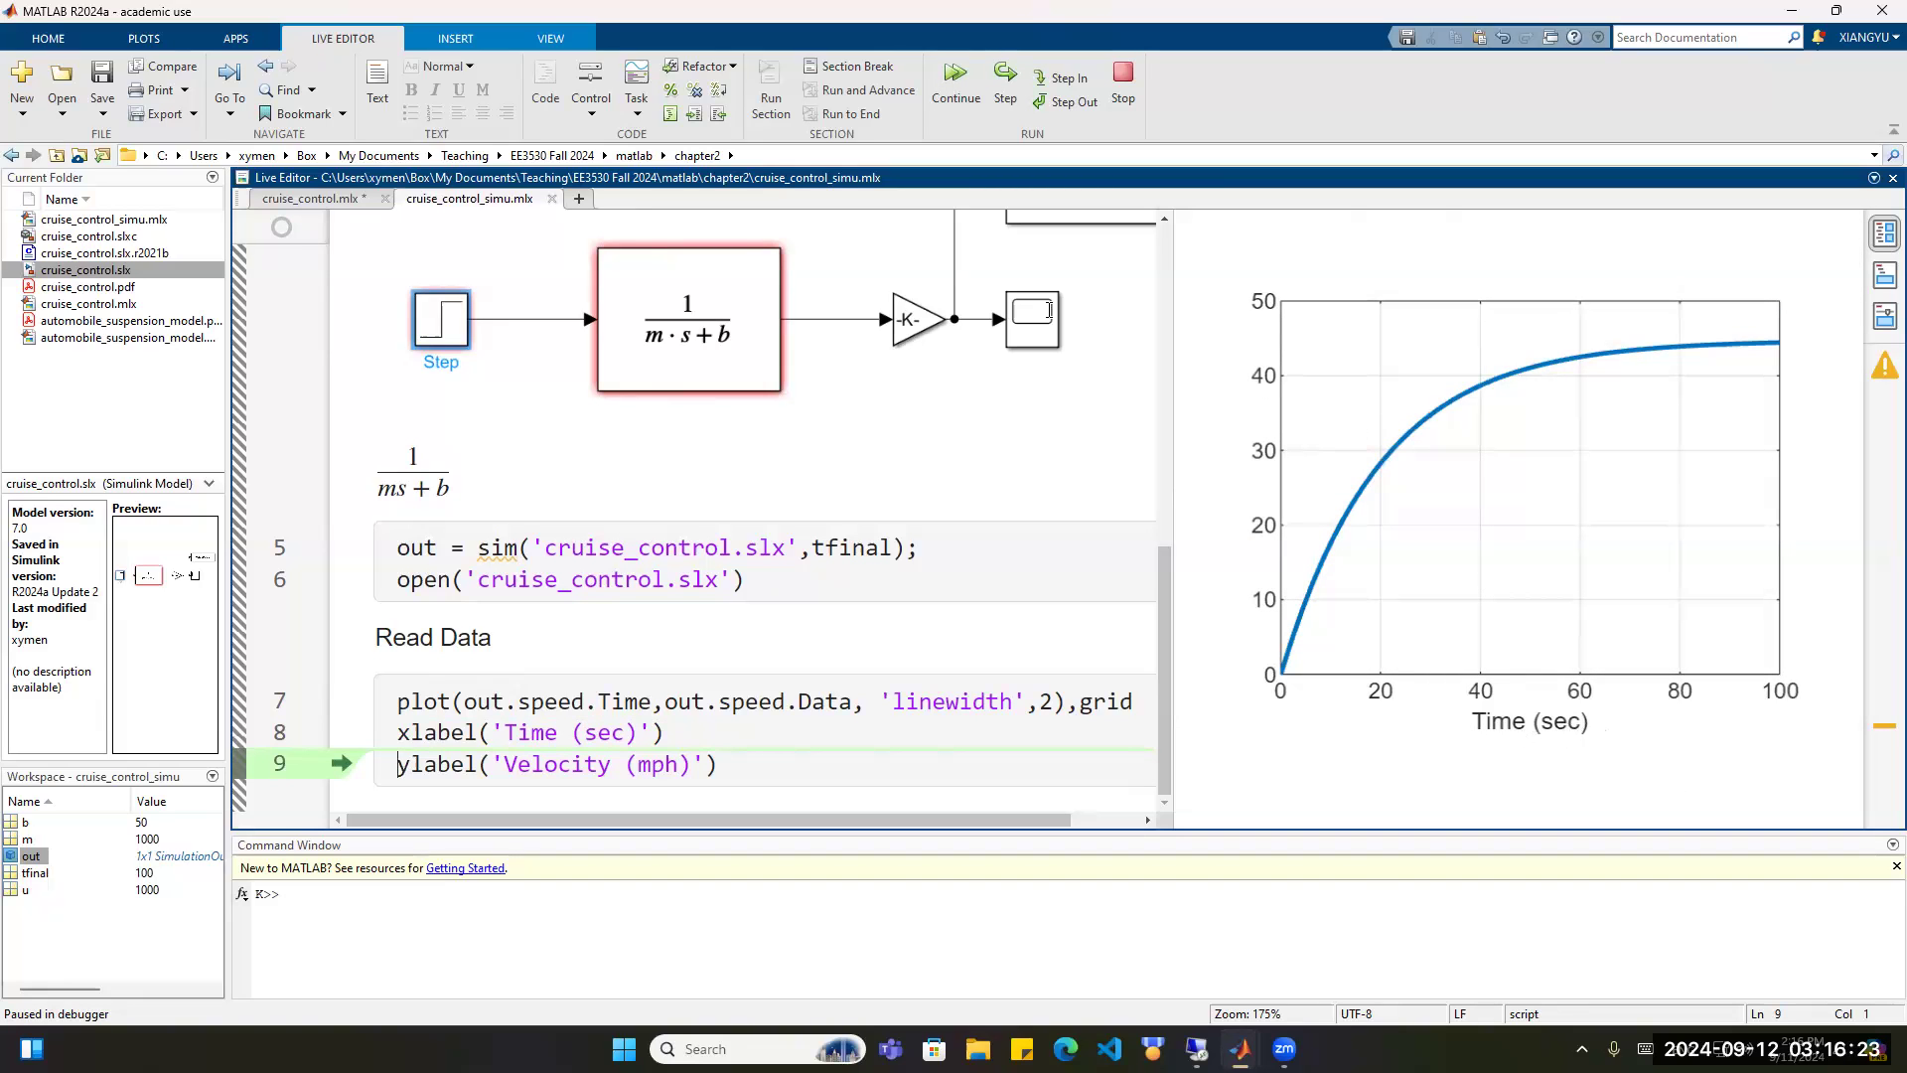
click(1006, 77)
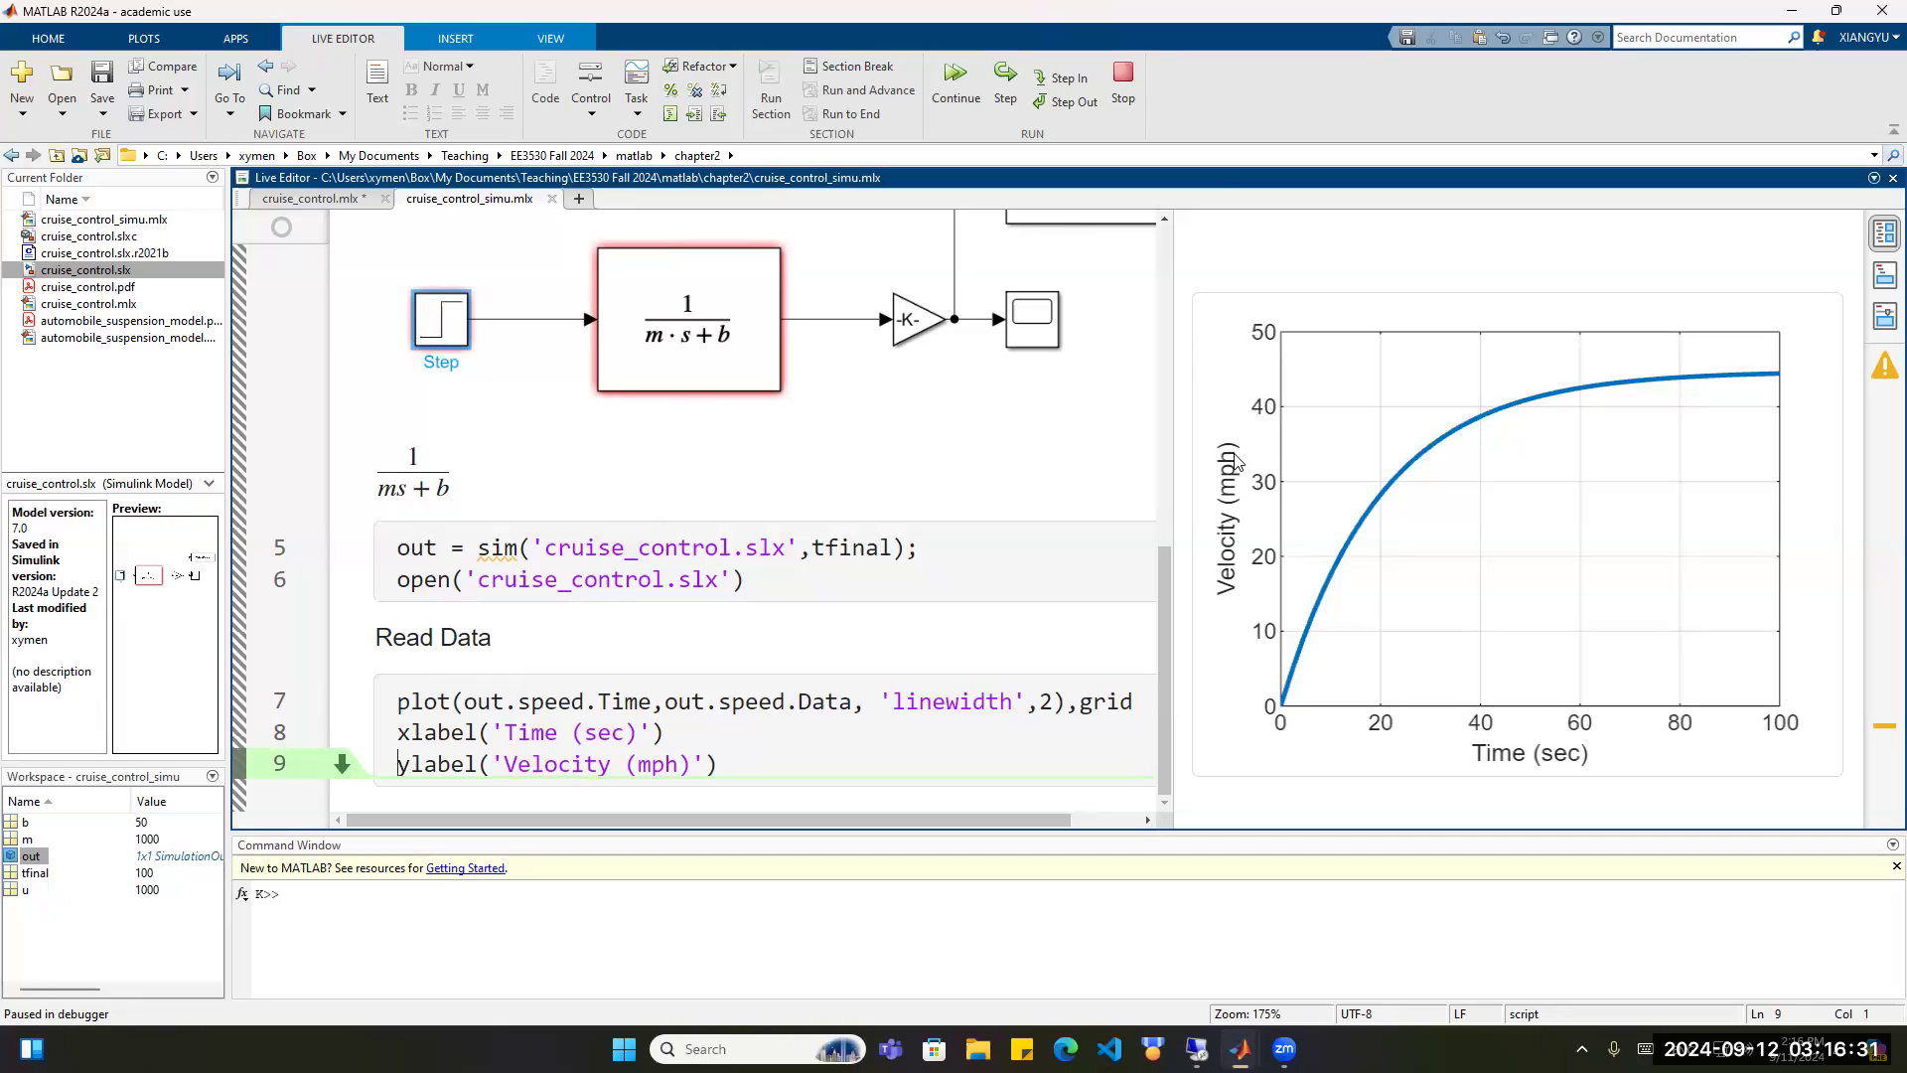
click(1005, 77)
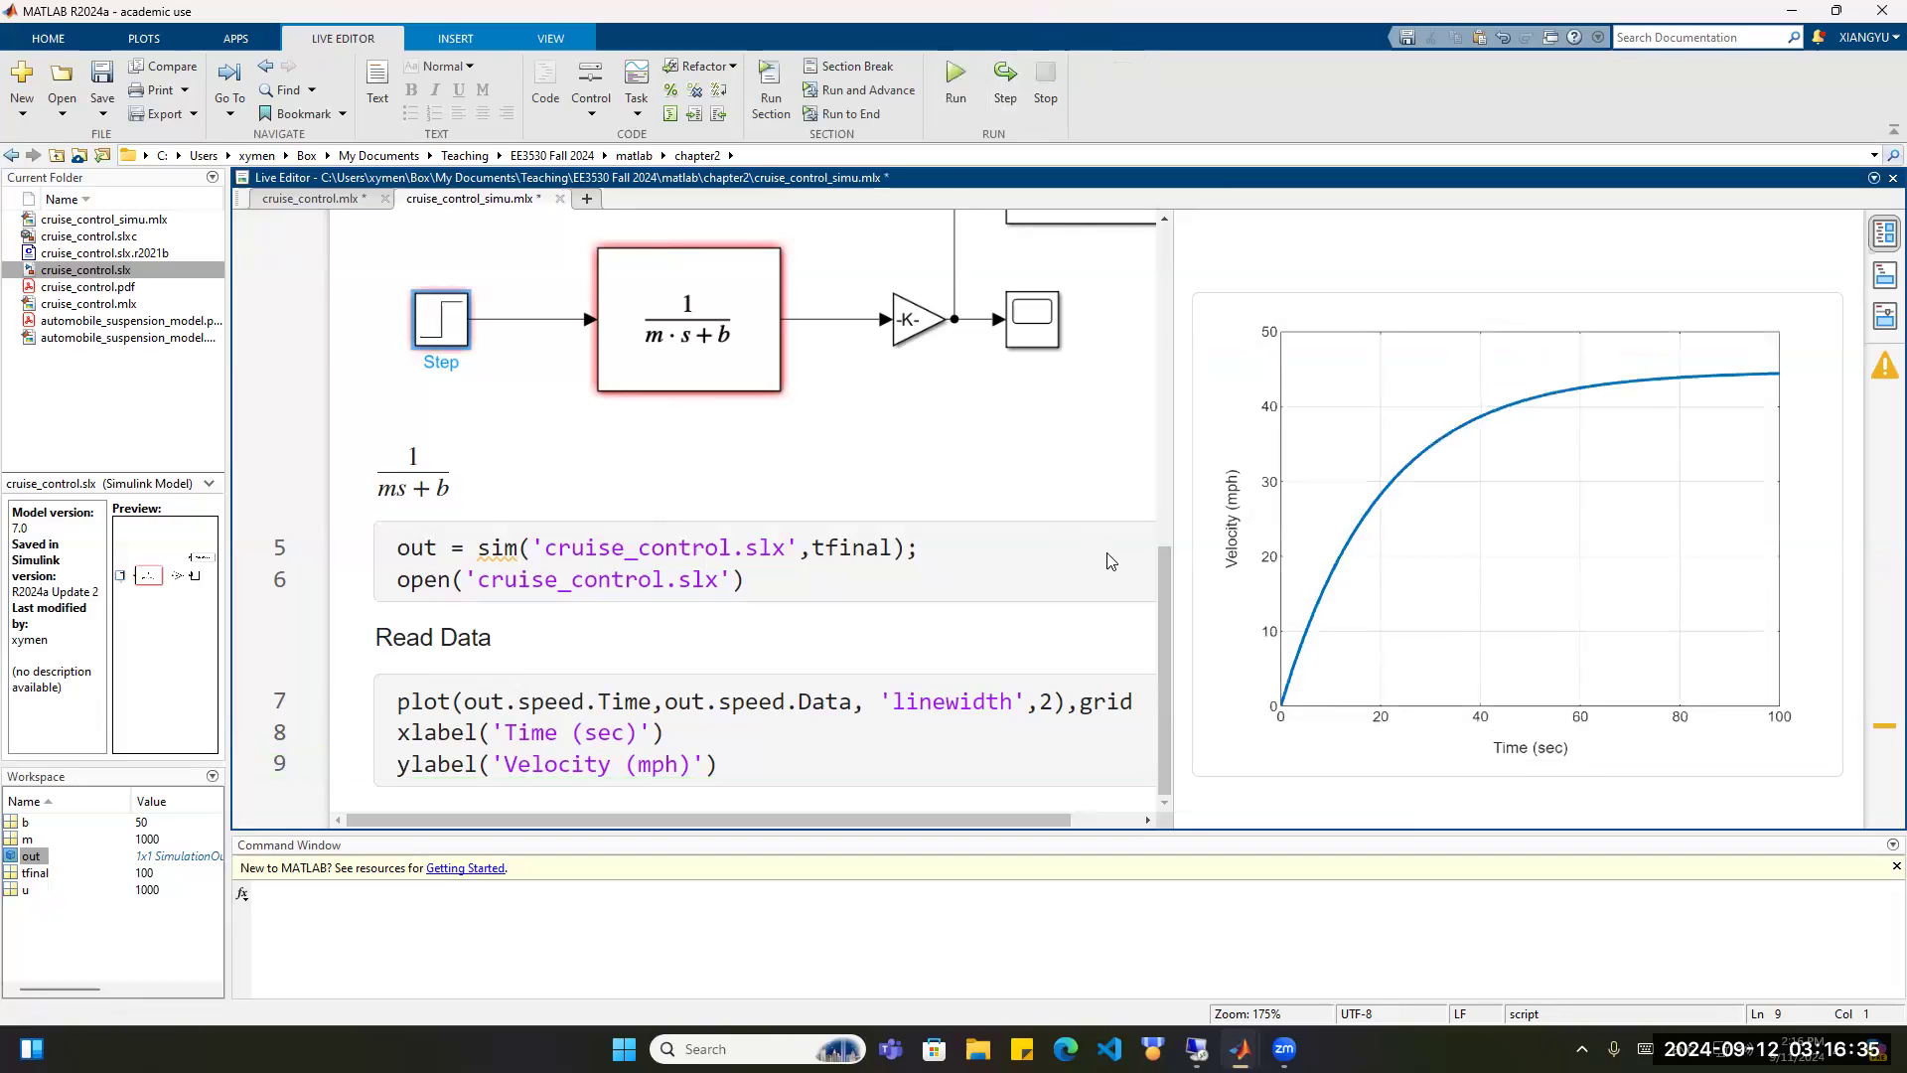
Bring up the cruise_control model and review its Transfer Fcn block alongside the script's workspace variables.
mouse_move(1239, 1049)
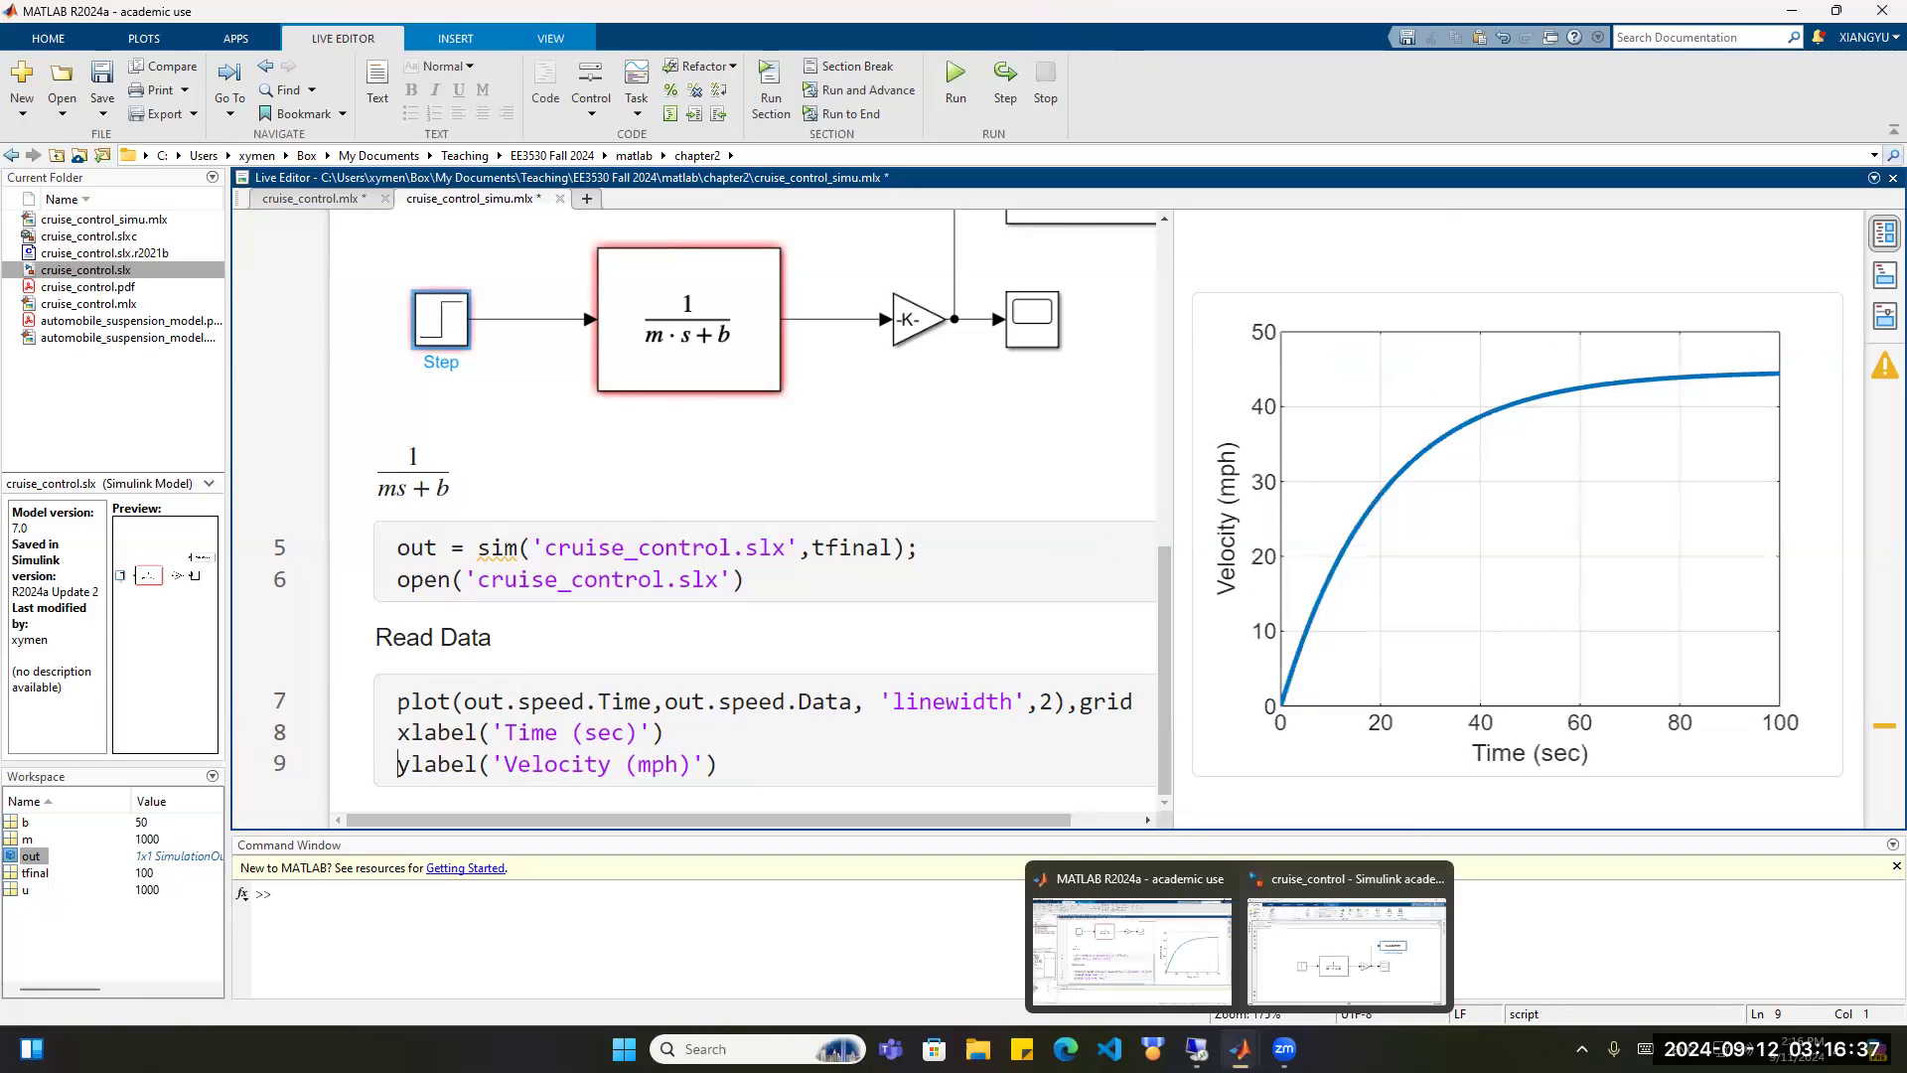
click(1296, 948)
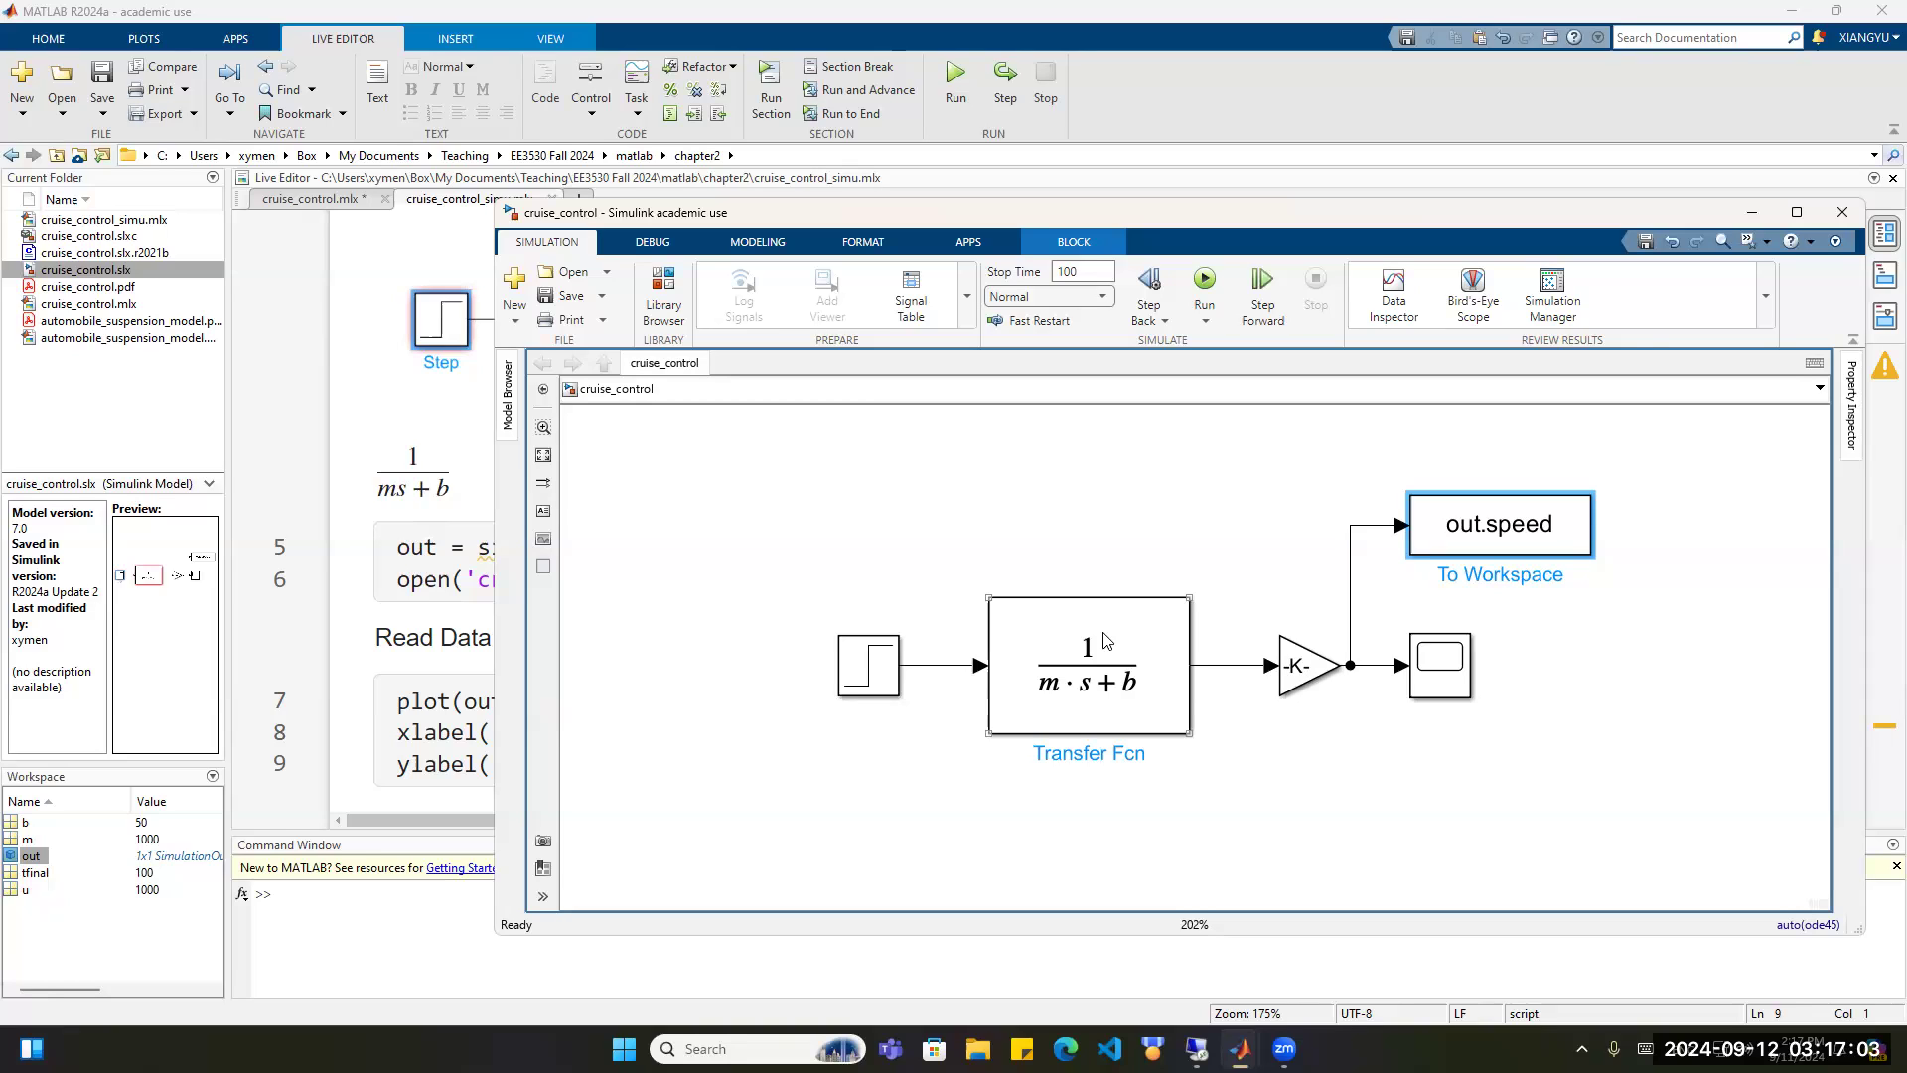
click(1746, 166)
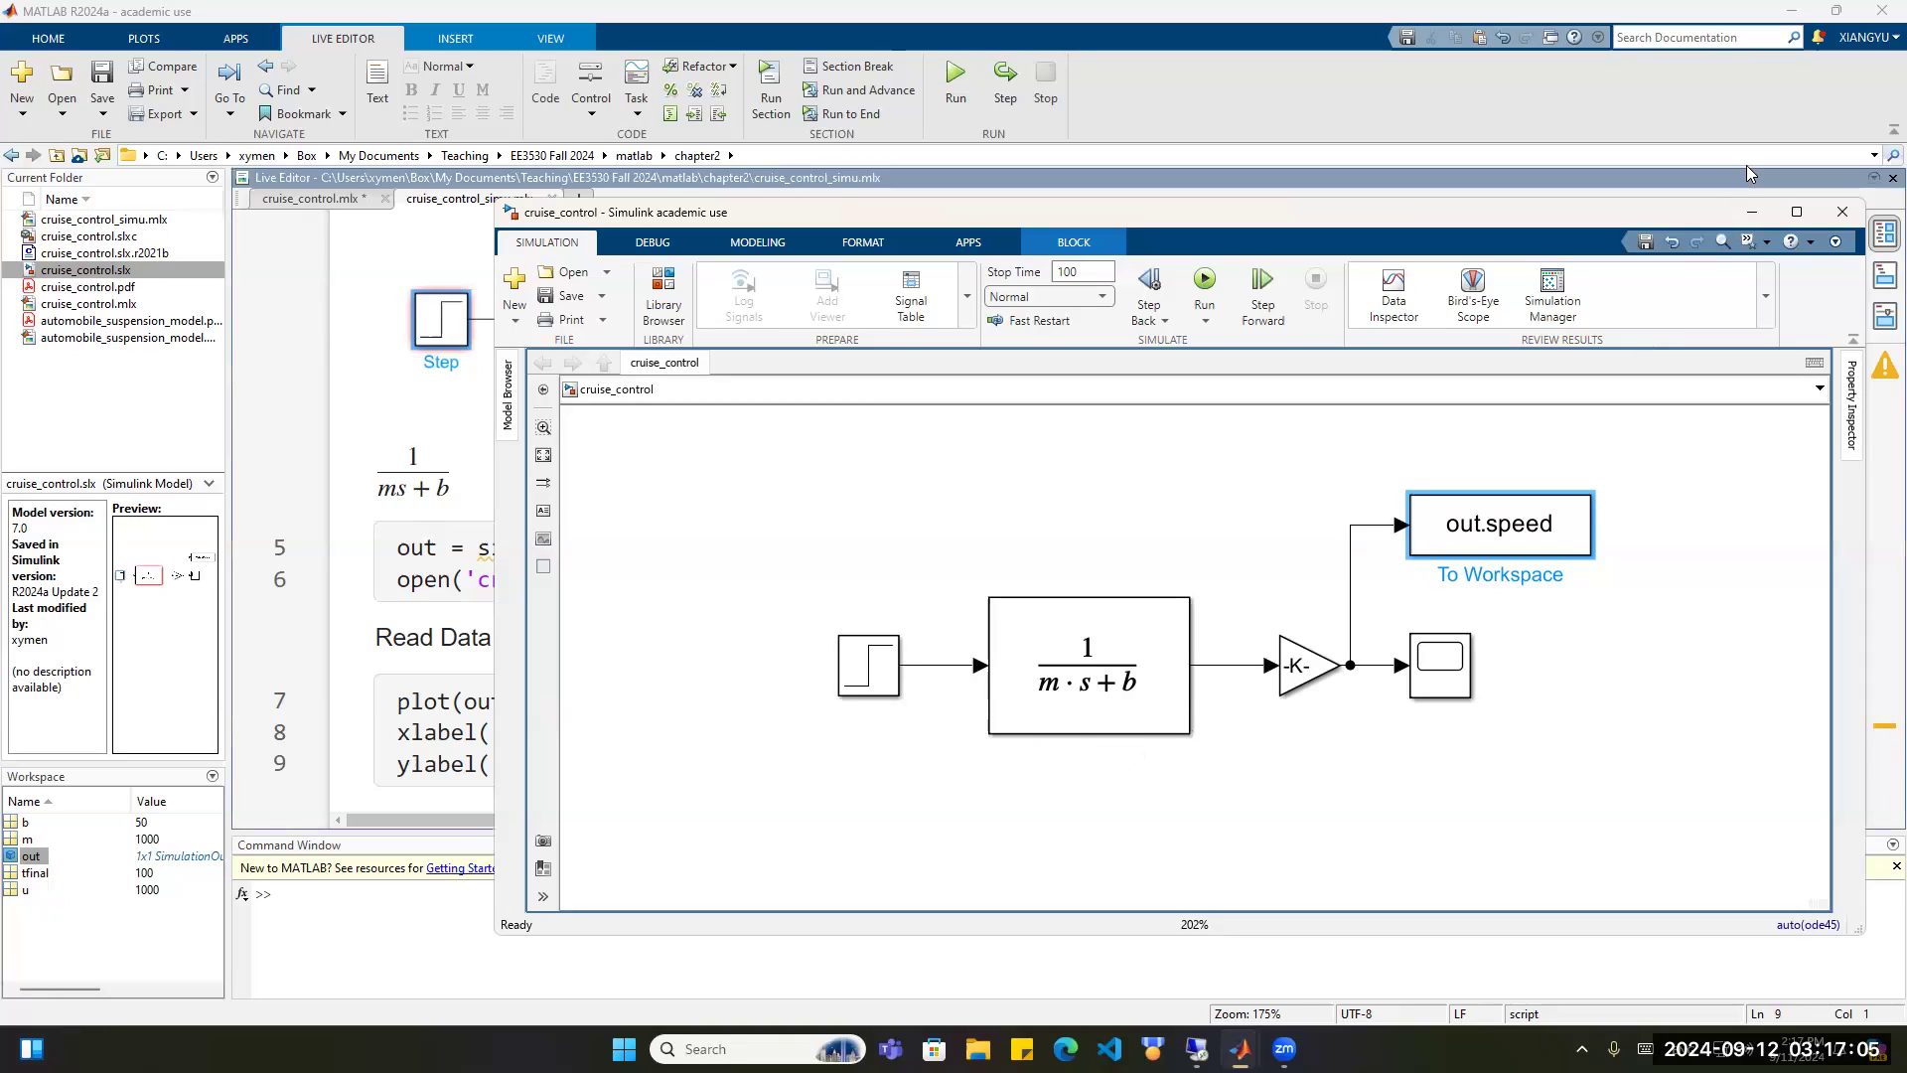